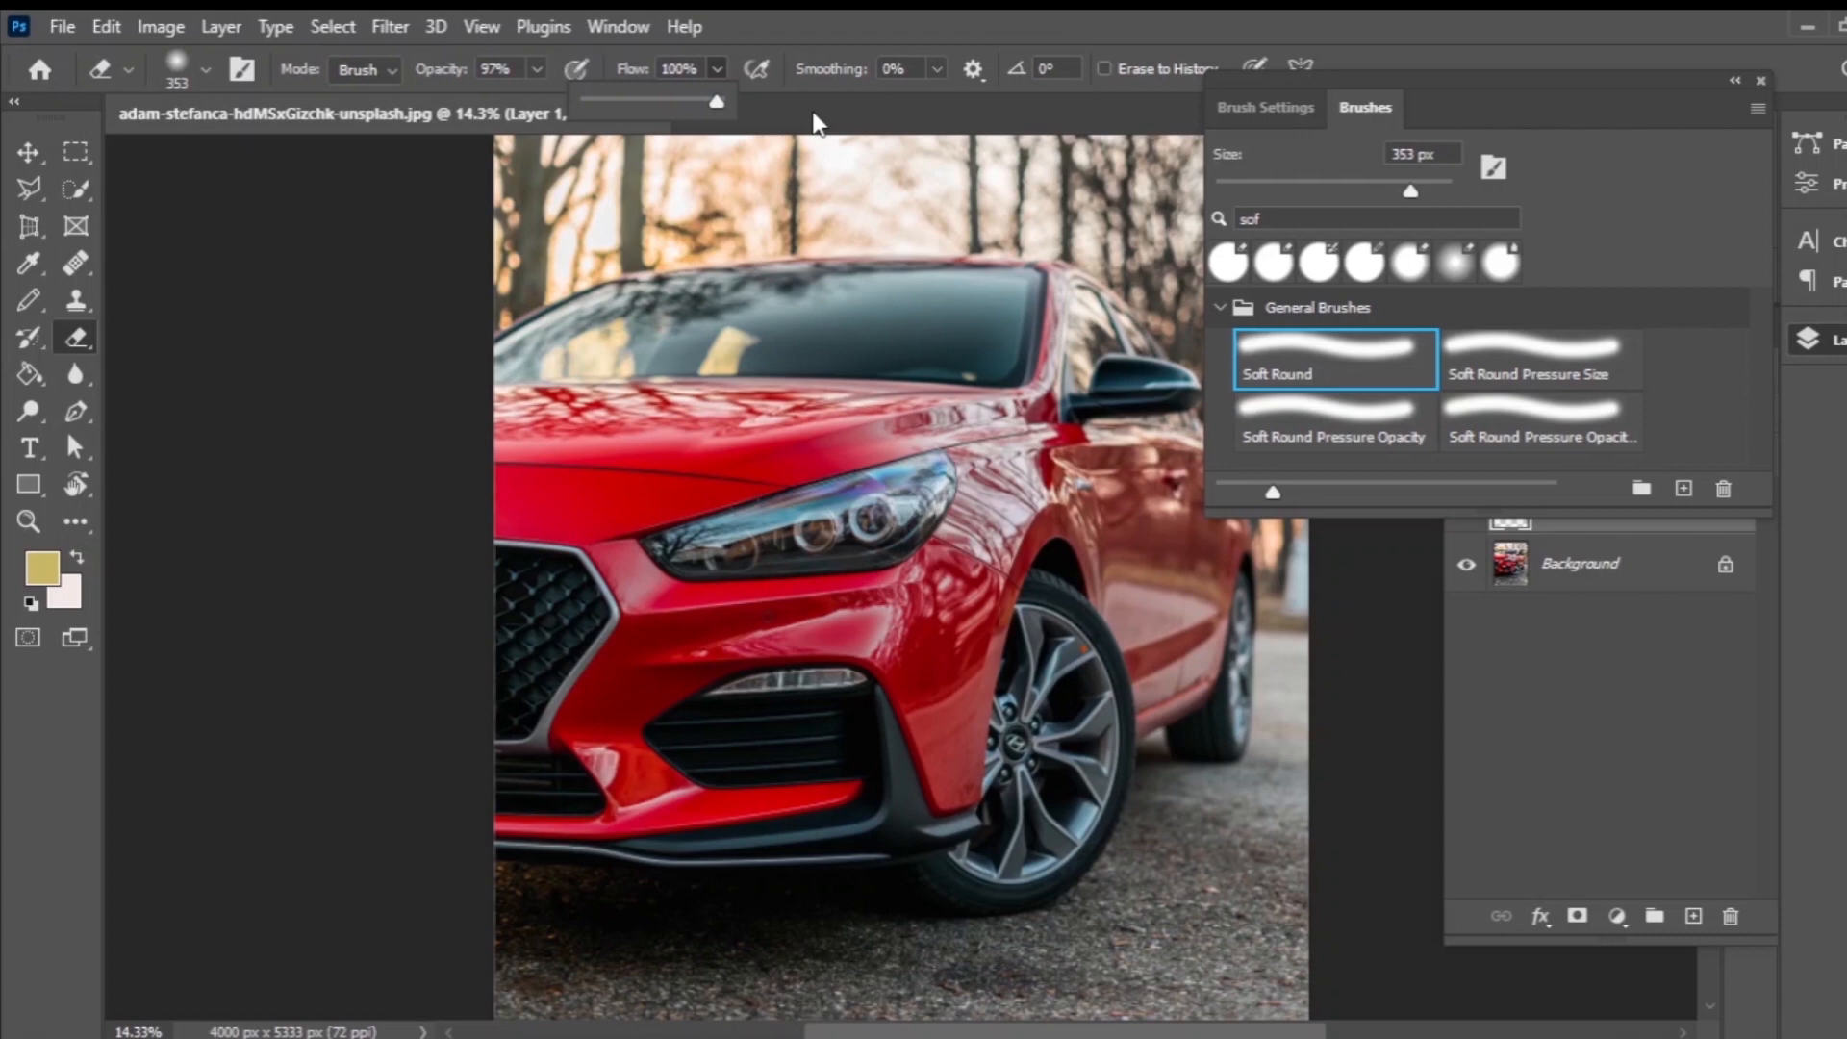
# Set the foreground colour to the warm yellow-orange ffc682.
pyautogui.click(42, 568)
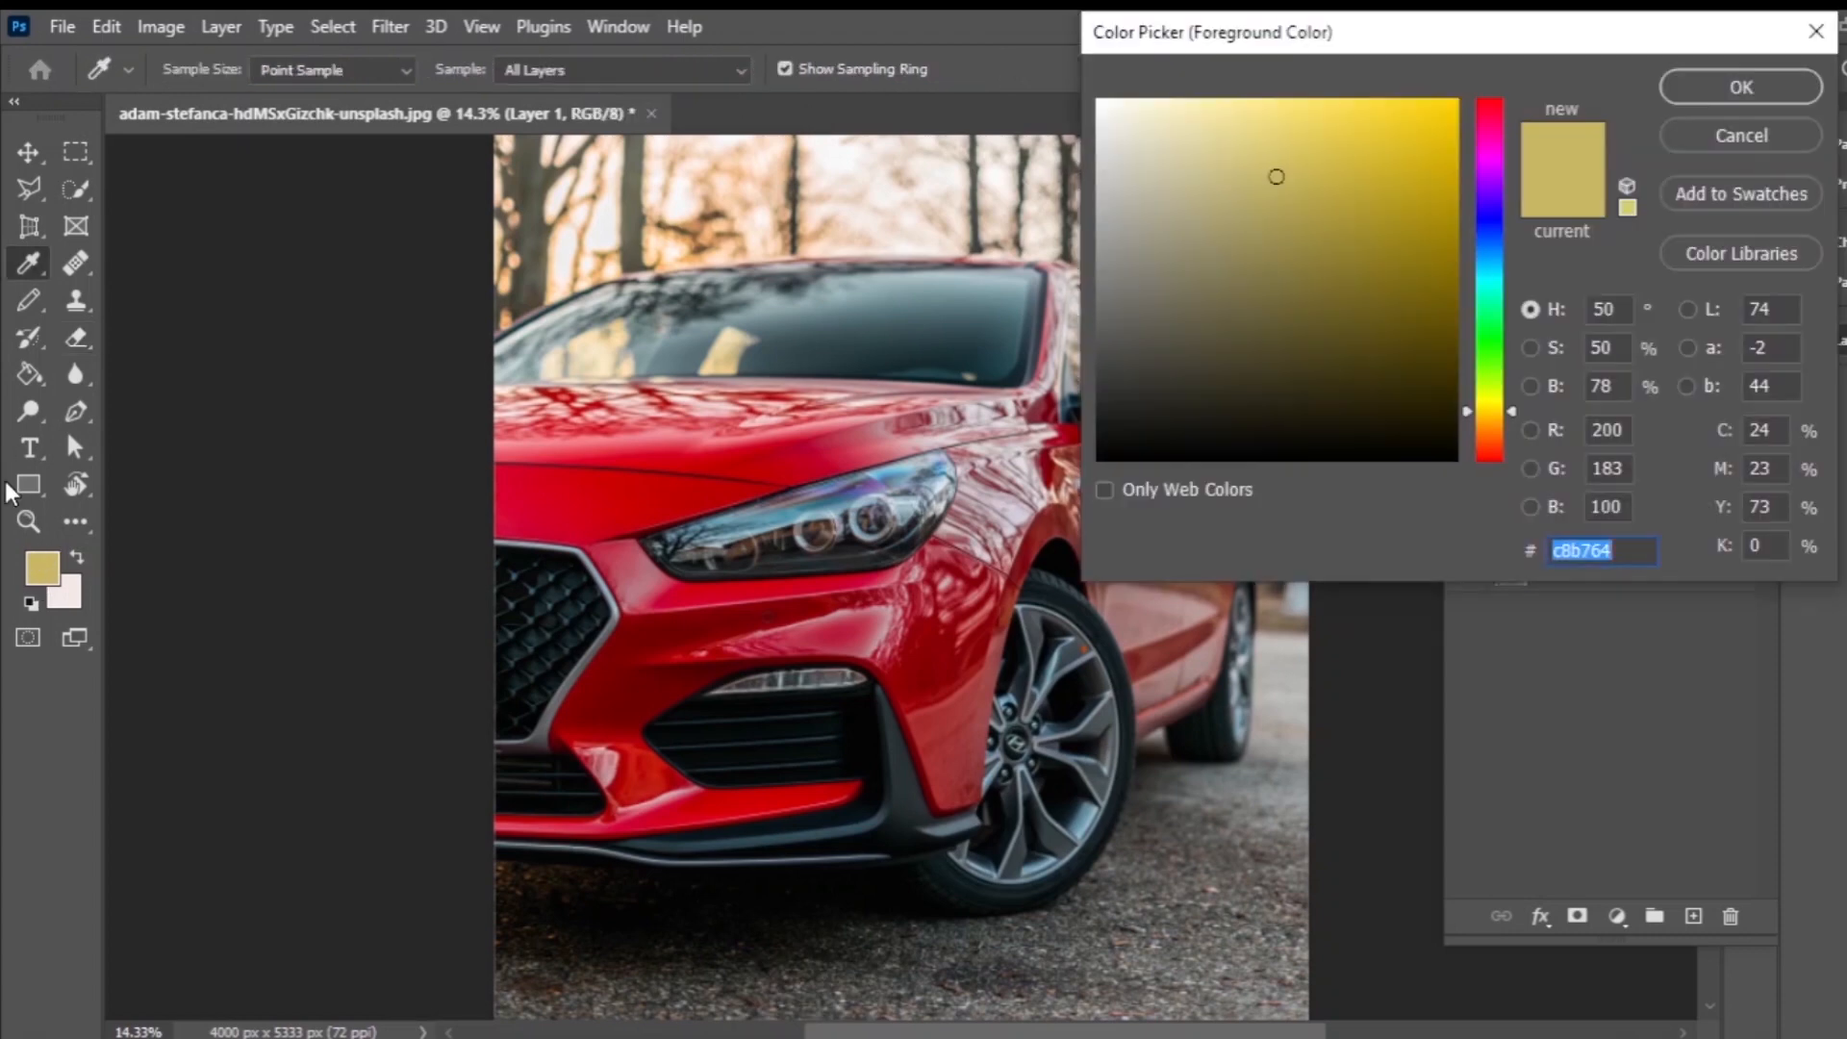
pyautogui.moveTo(1309, 241); pyautogui.dragTo(1414, 264)
pyautogui.write('ffc682')
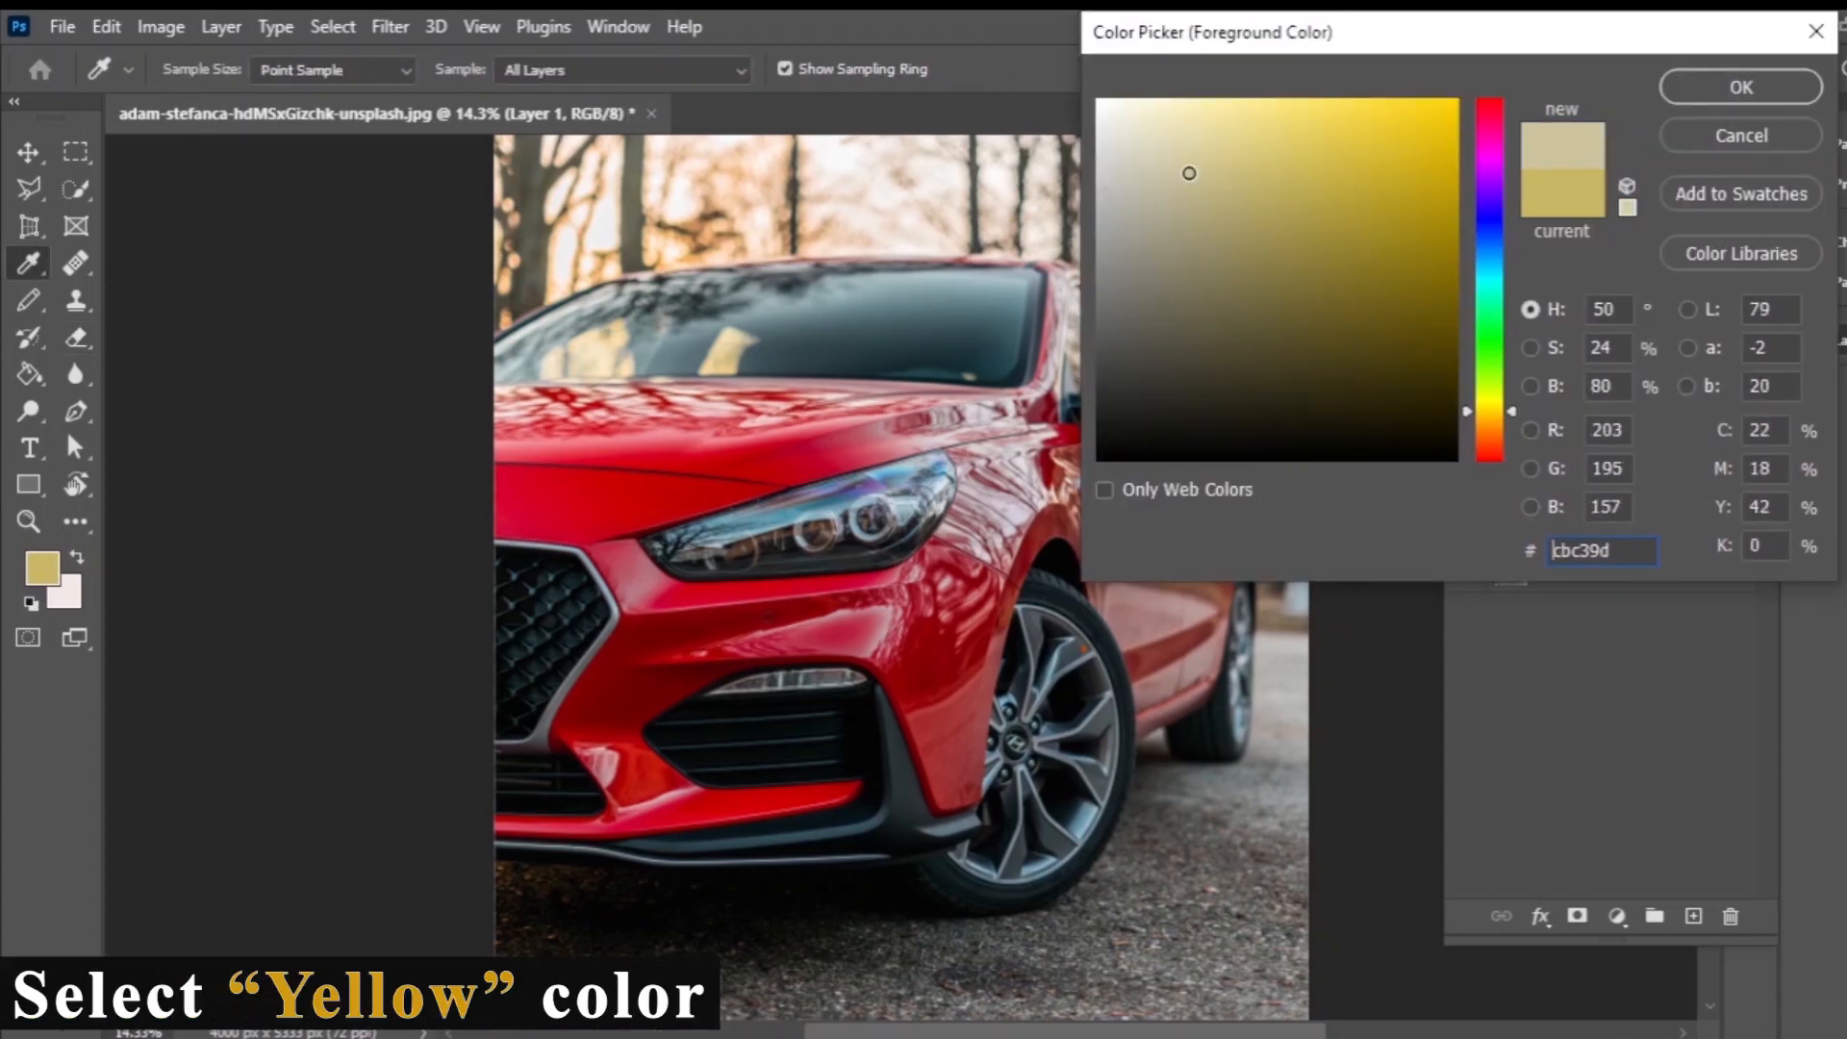
pyautogui.press('Return')
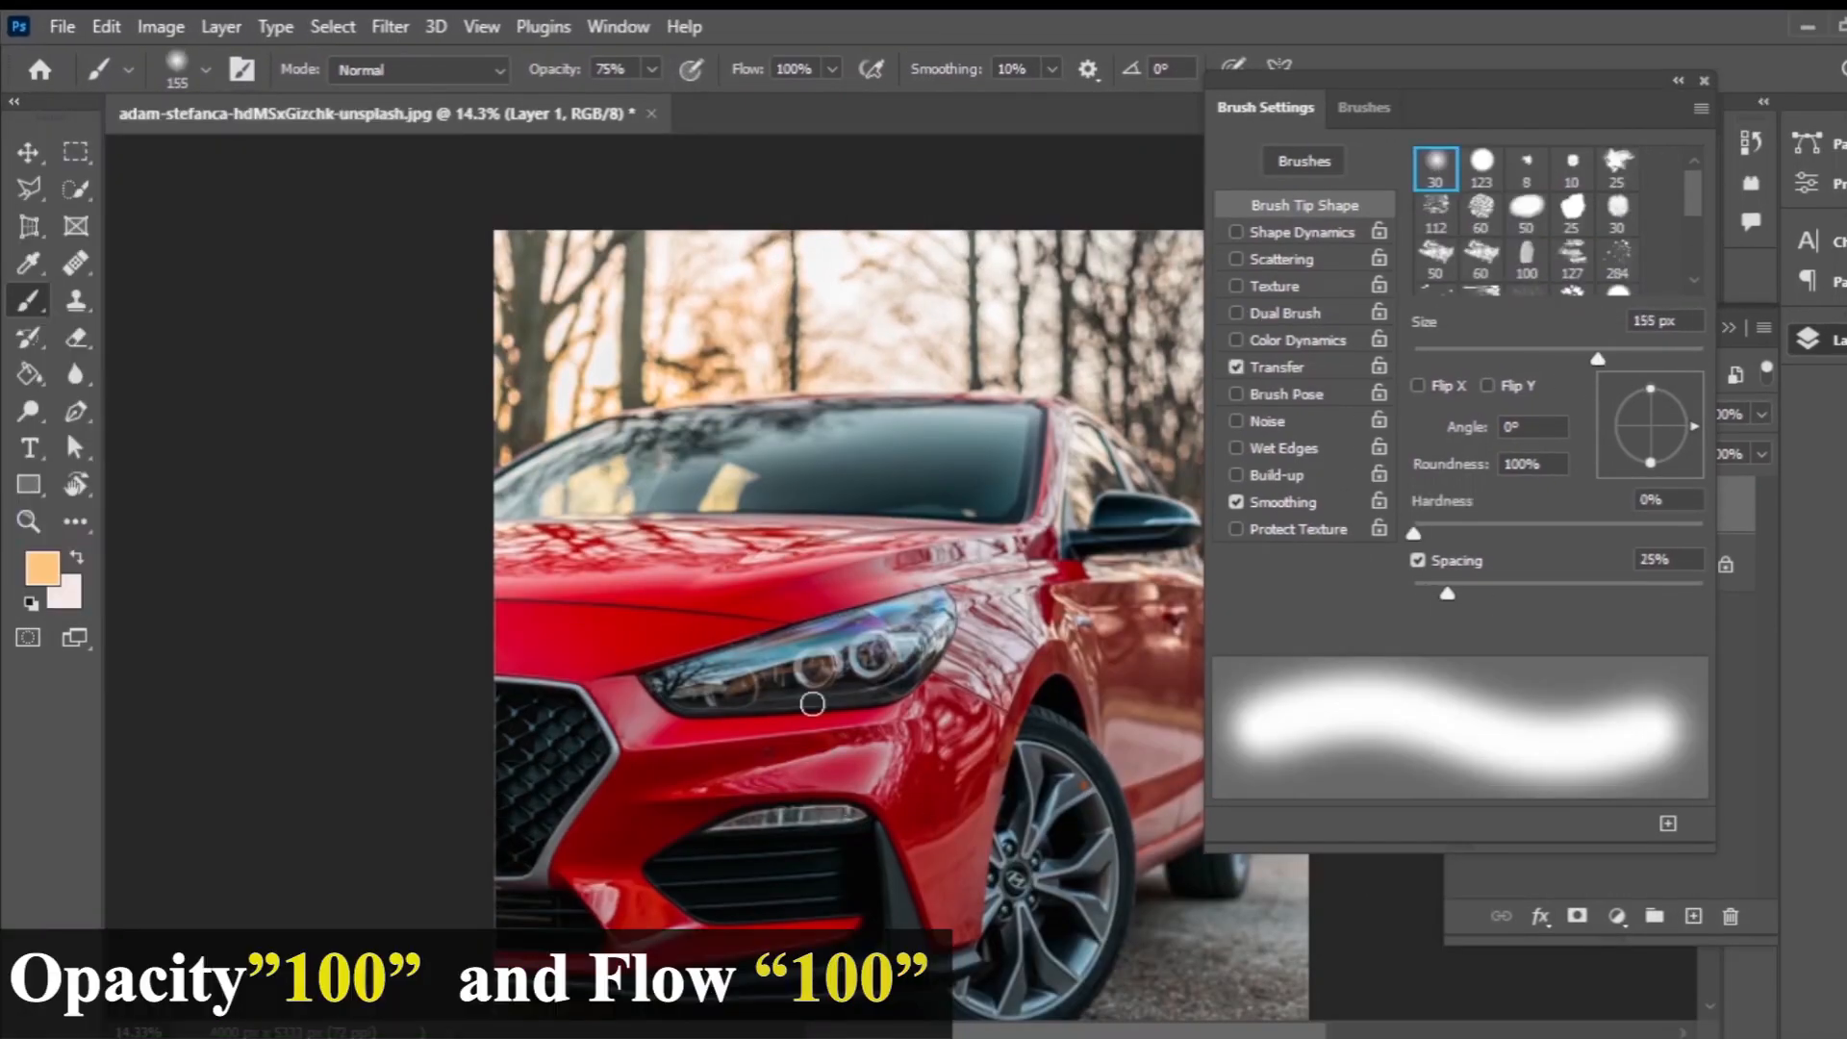
# Paint a soft glow dab on each of the headlight's three lamps with the 155 px soft brush.
pyautogui.click(872, 654)
pyautogui.click(819, 666)
pyautogui.click(733, 689)
# Set Layer 1's blend mode to Linear Dodge (Add) and compare the headlight glow with the layer hidden and shown.
pyautogui.click(28, 152)
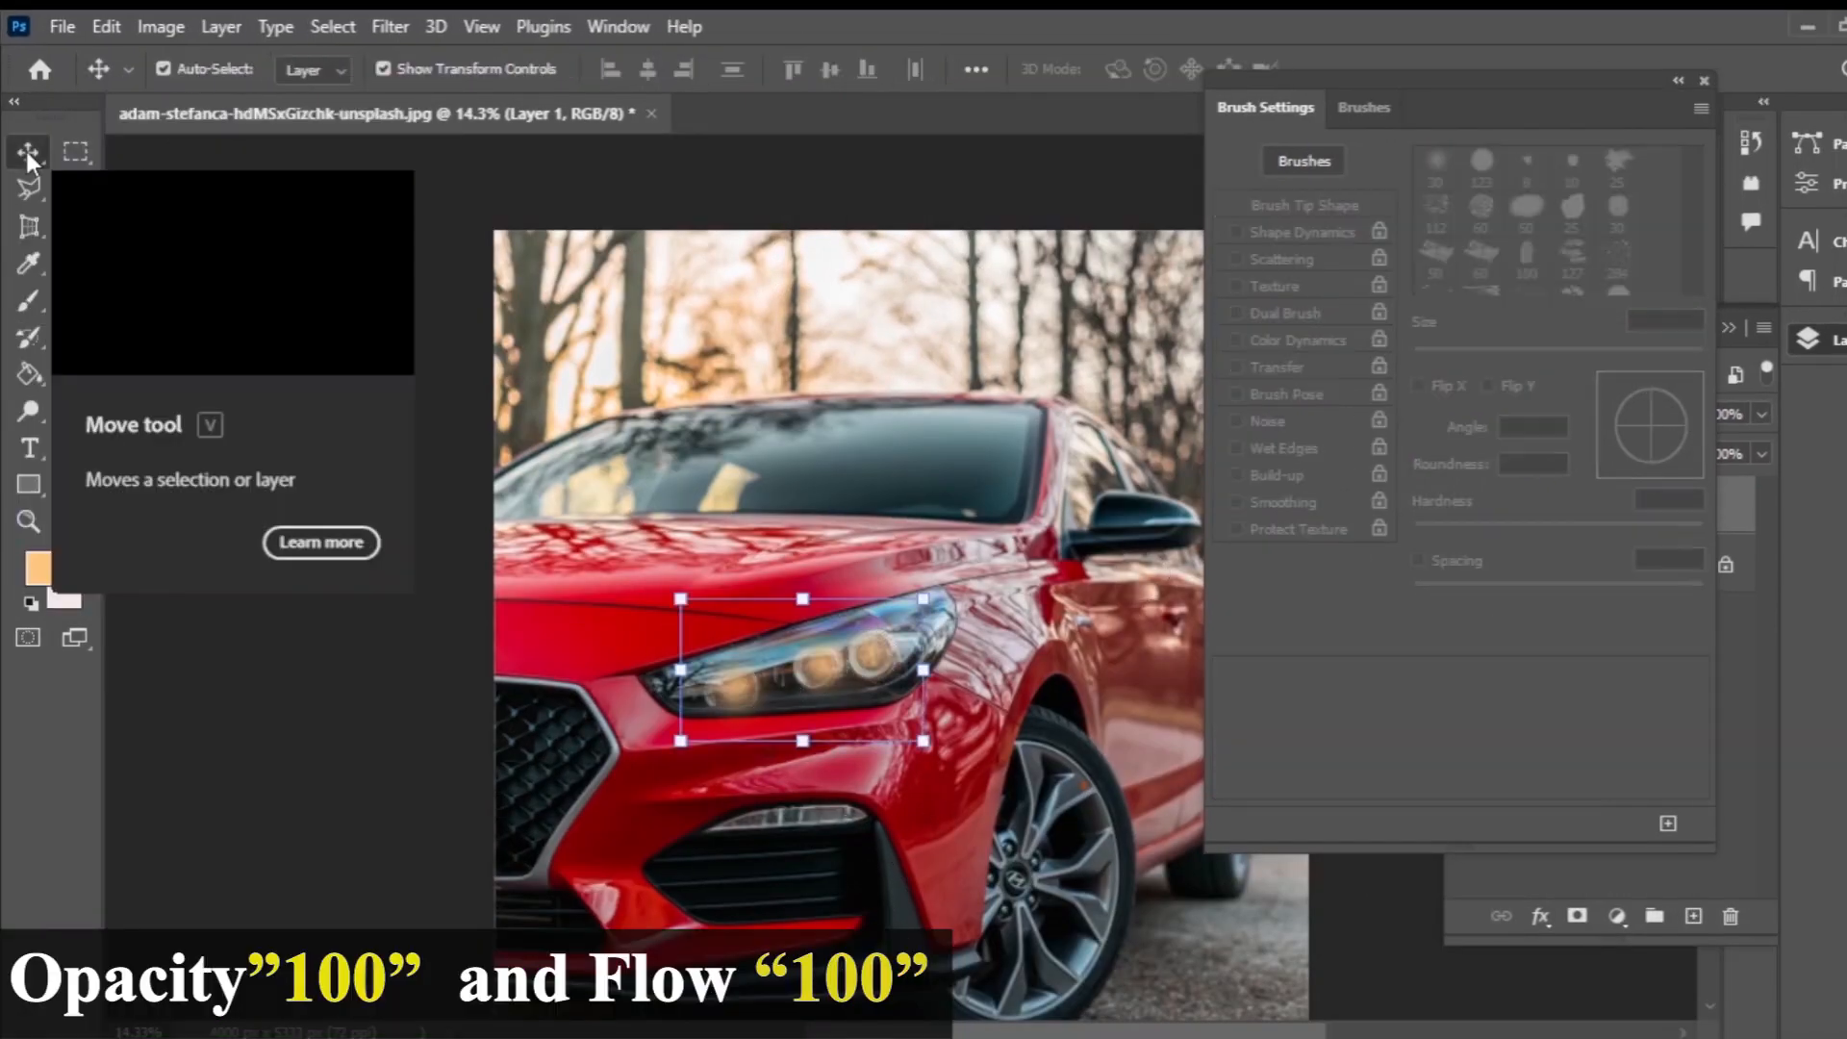
pyautogui.click(1679, 81)
pyautogui.click(1624, 412)
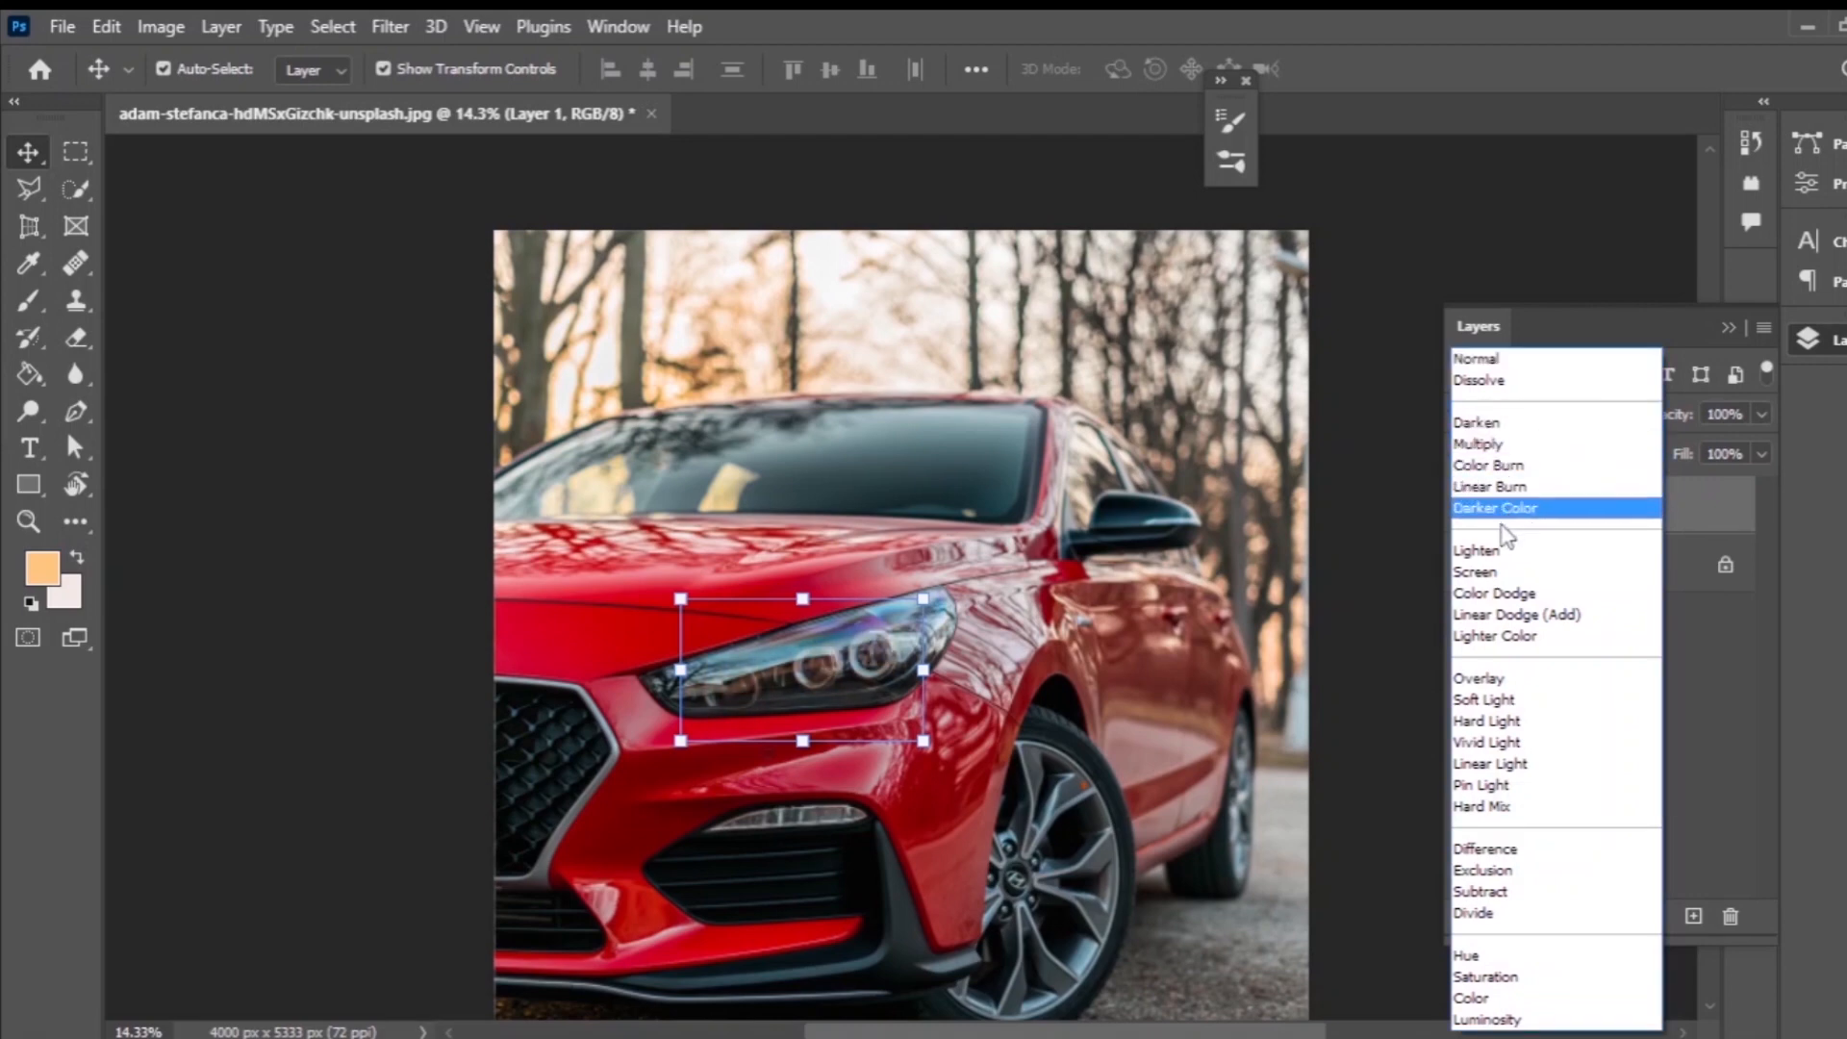
pyautogui.click(1522, 616)
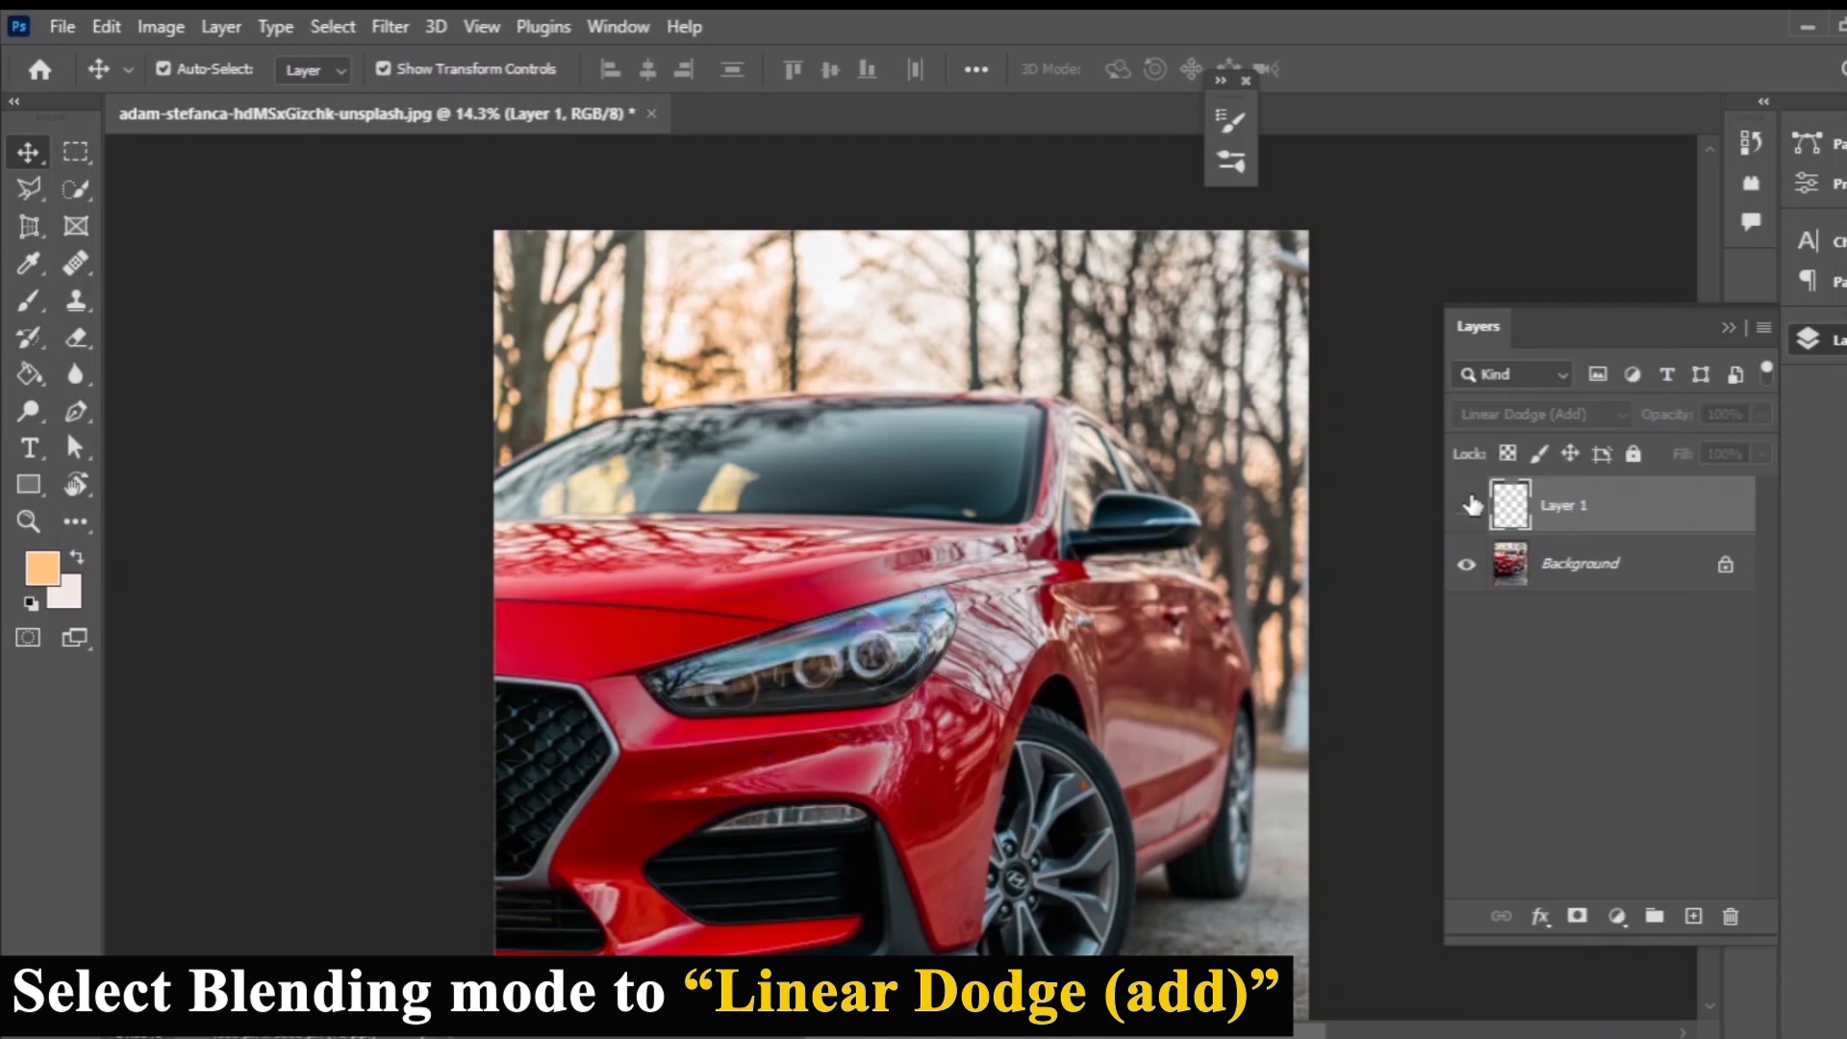
pyautogui.click(1467, 505)
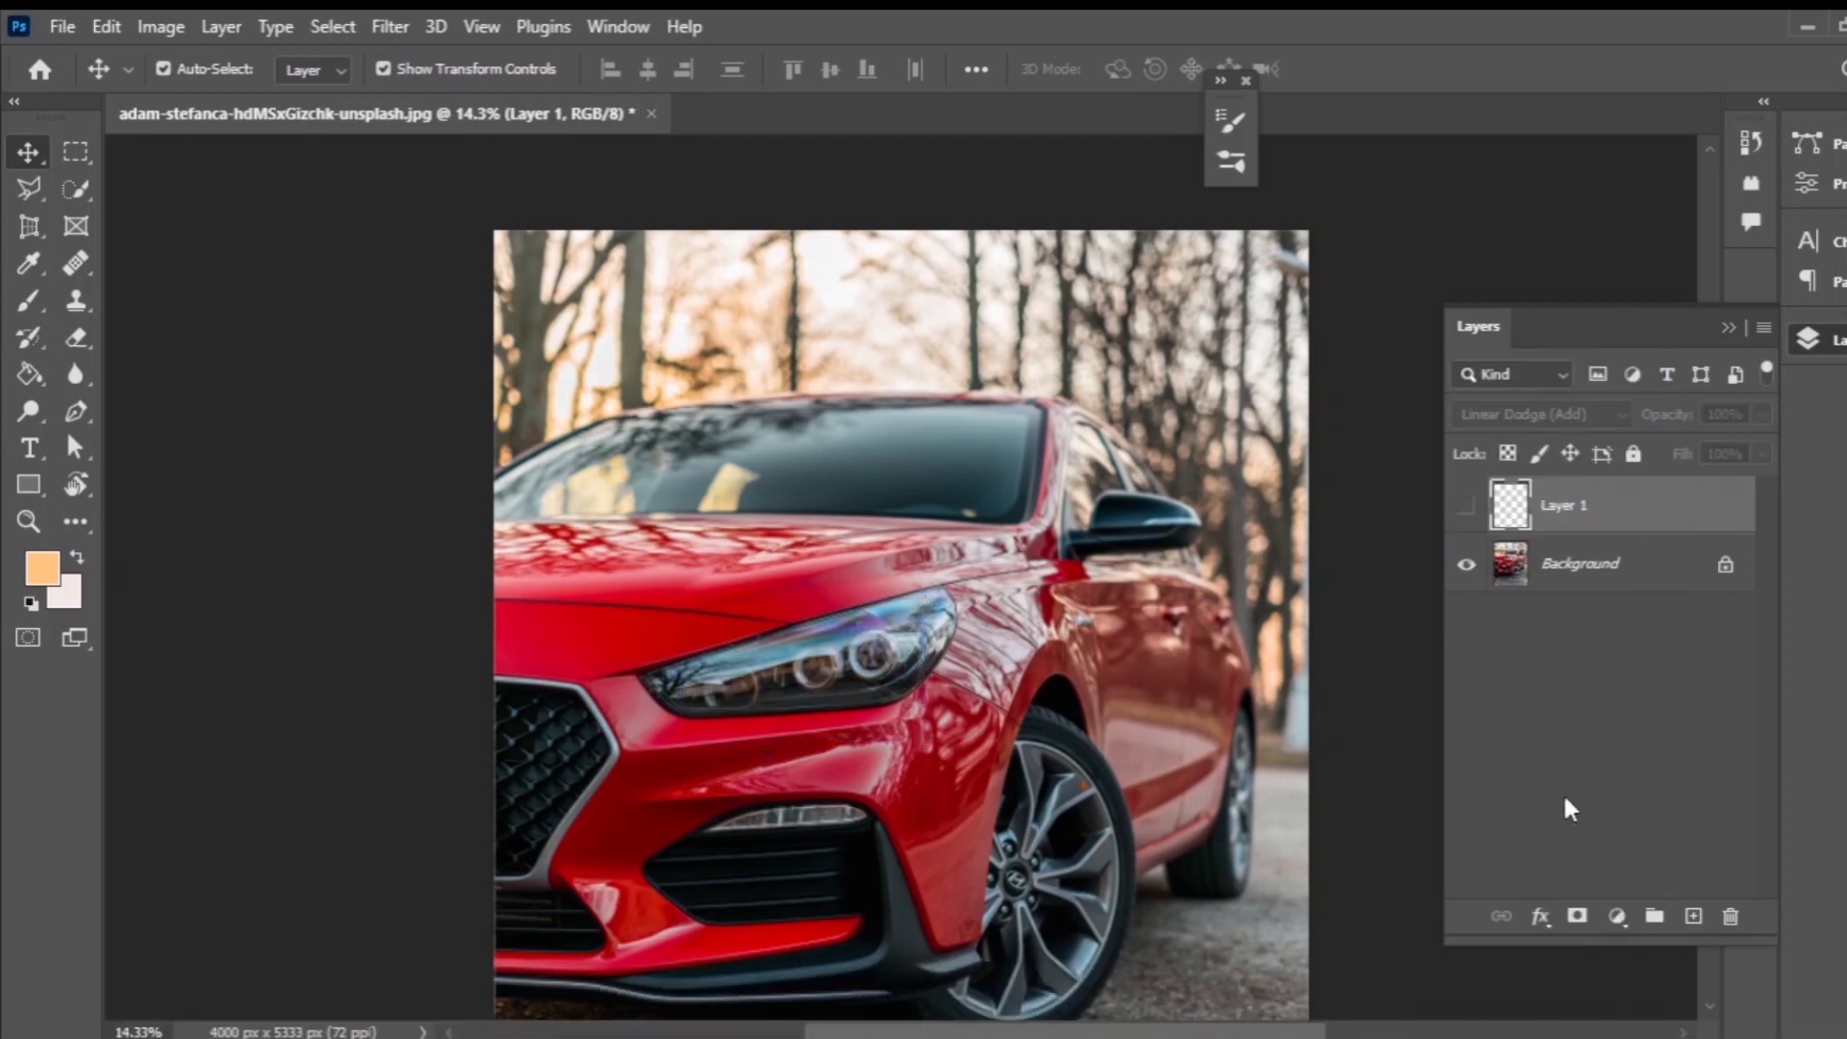
pyautogui.click(1466, 506)
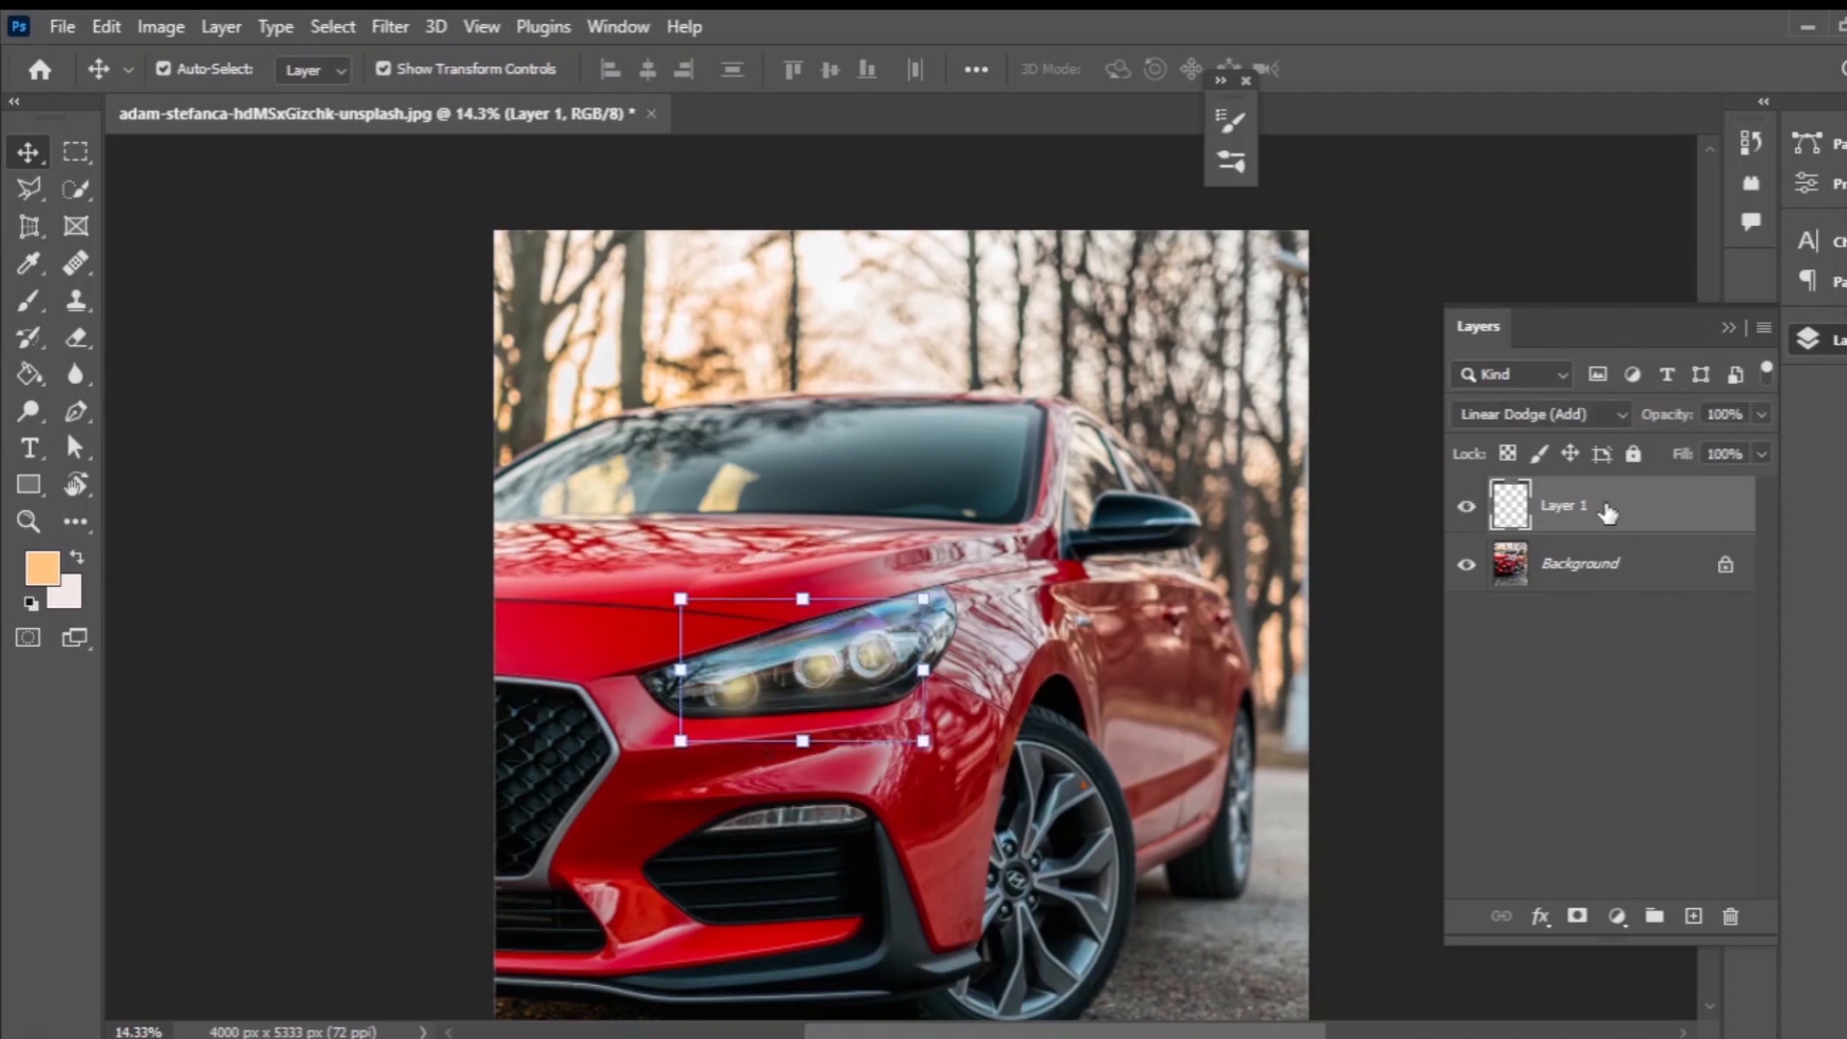
# Turn off Transparency Shapes Layer in the blending options of Layer 1.
pyautogui.rightClick(1619, 506)
pyautogui.click(1357, 421)
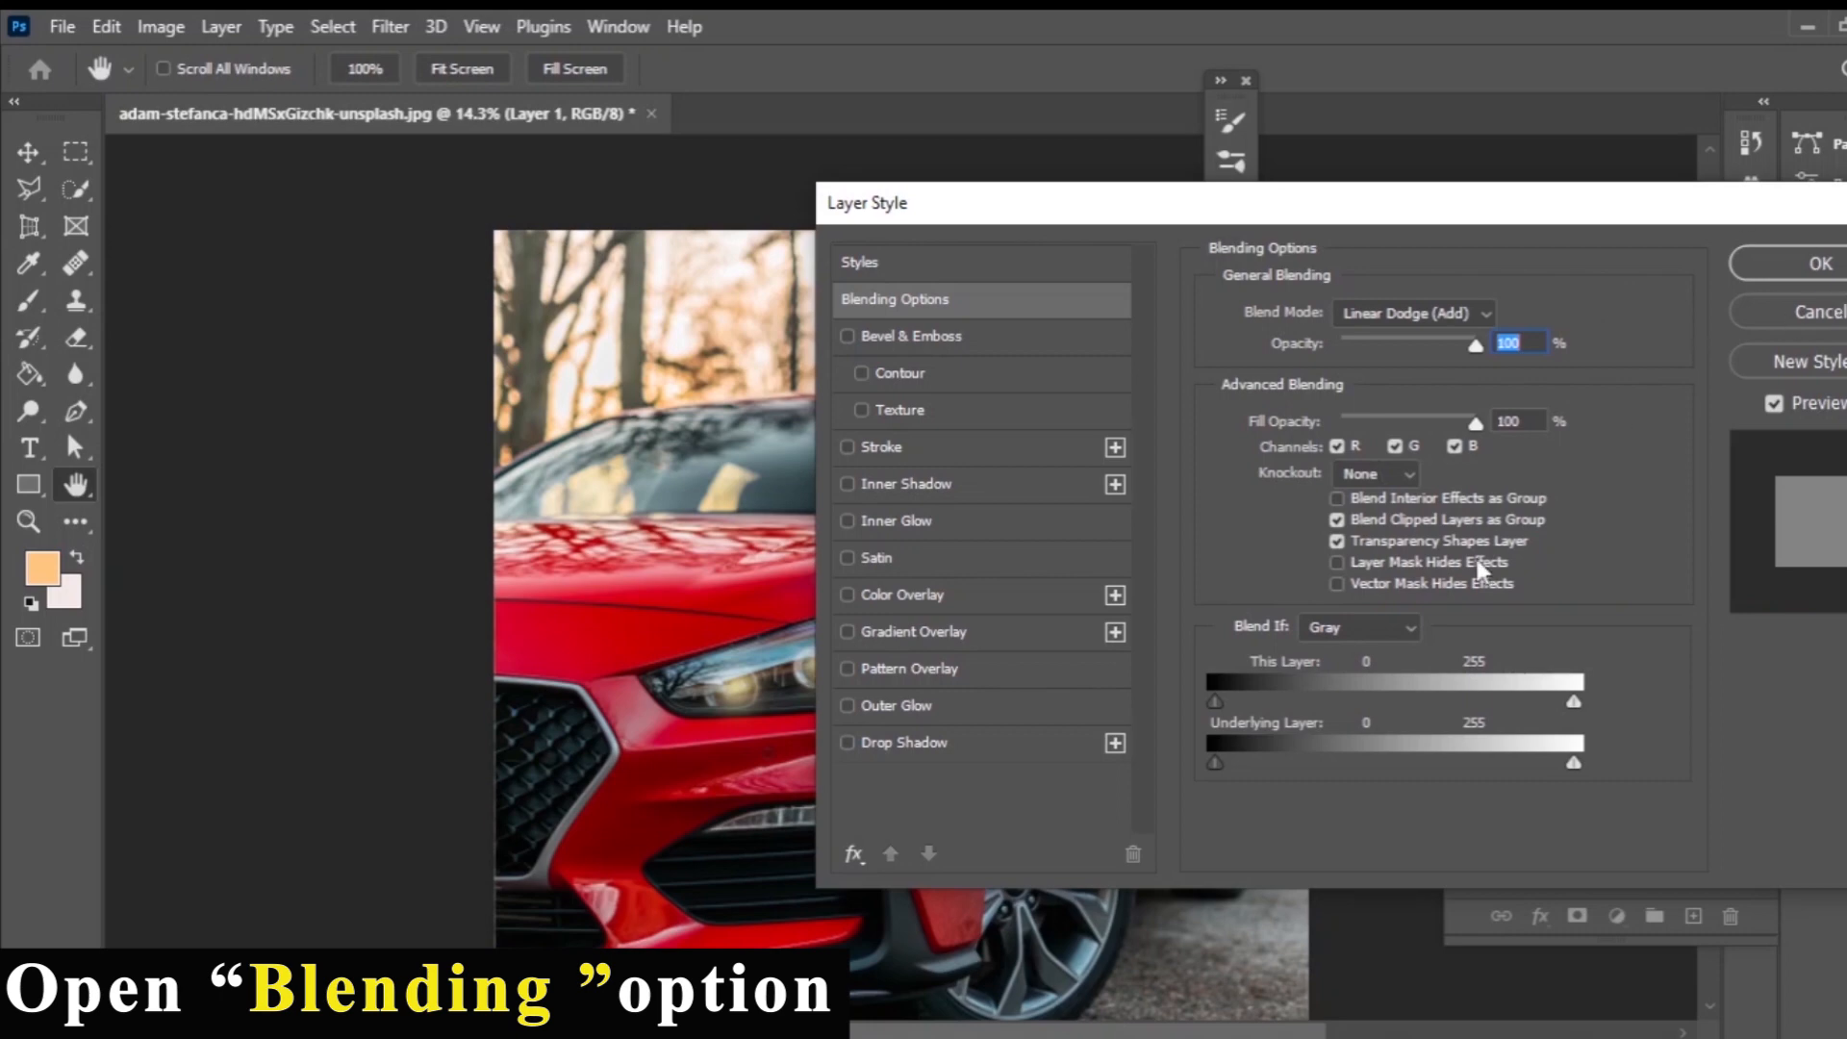
pyautogui.click(1337, 541)
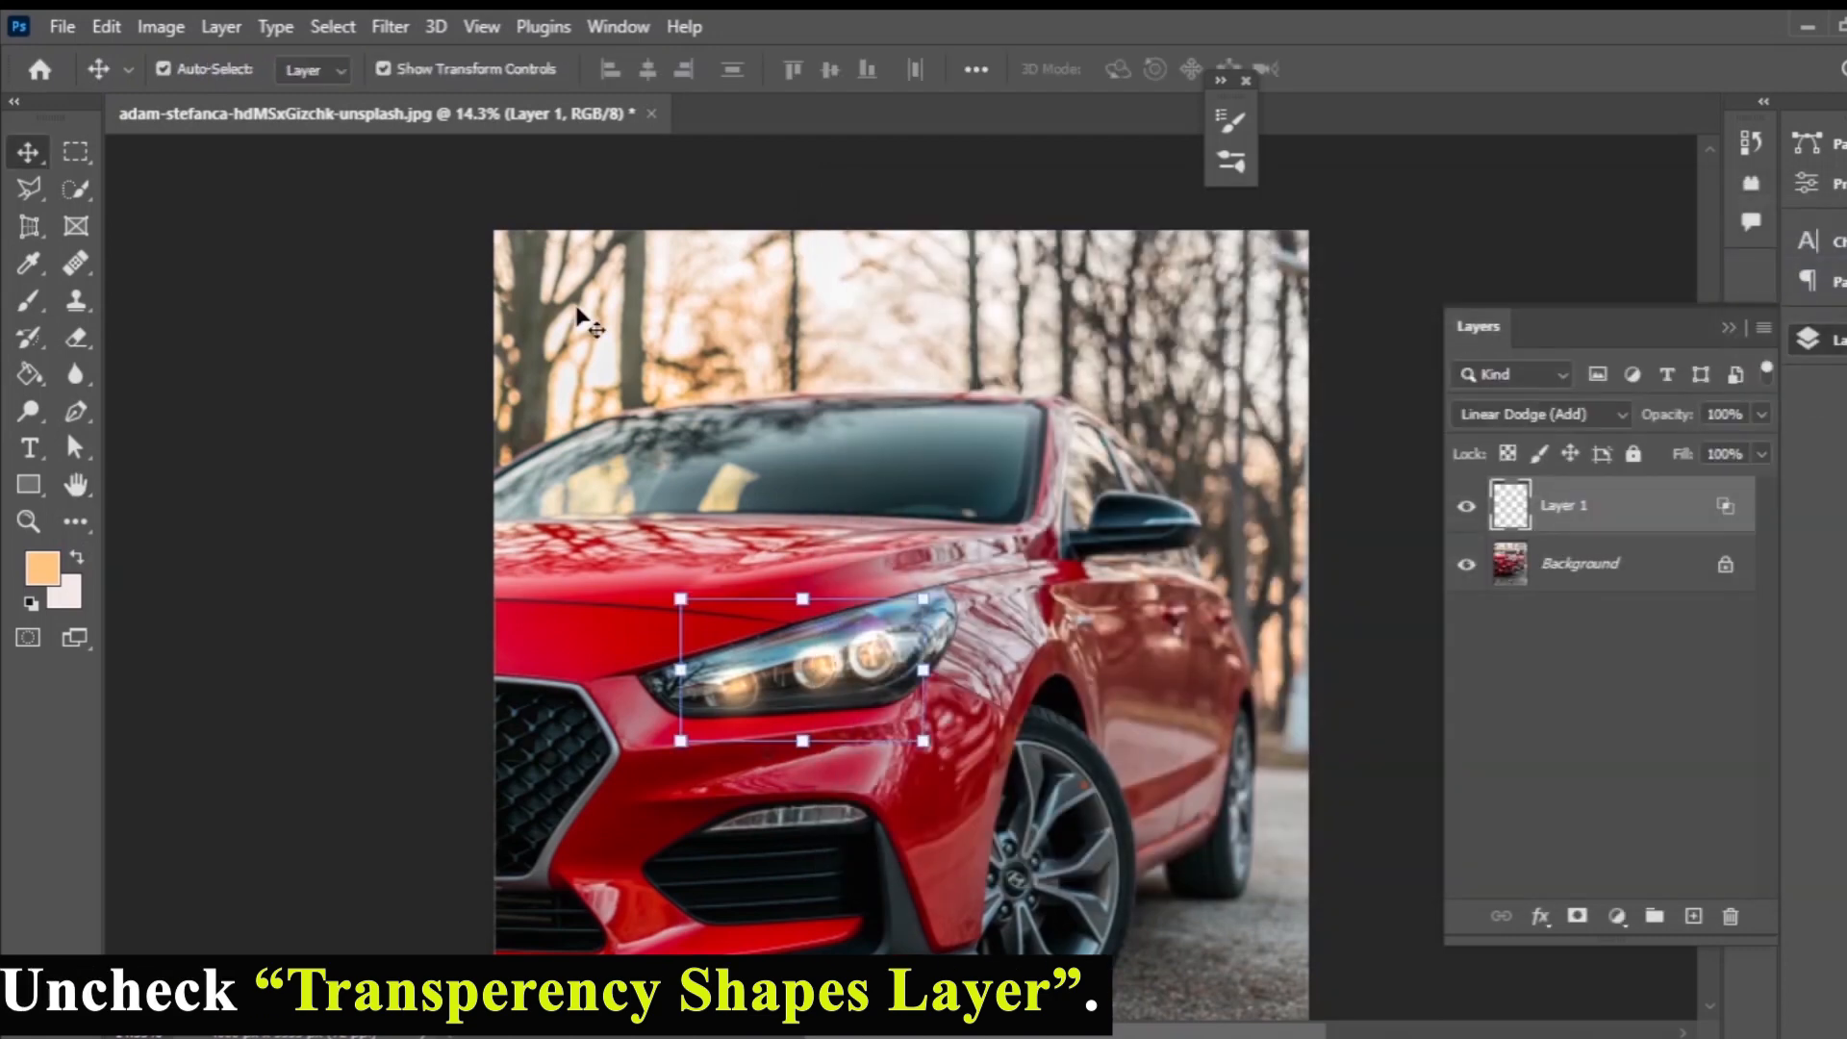
# Unlock the Background layer holding the car photo so it becomes a regular layer.
pyautogui.doubleClick(1608, 563)
pyautogui.click(1200, 360)
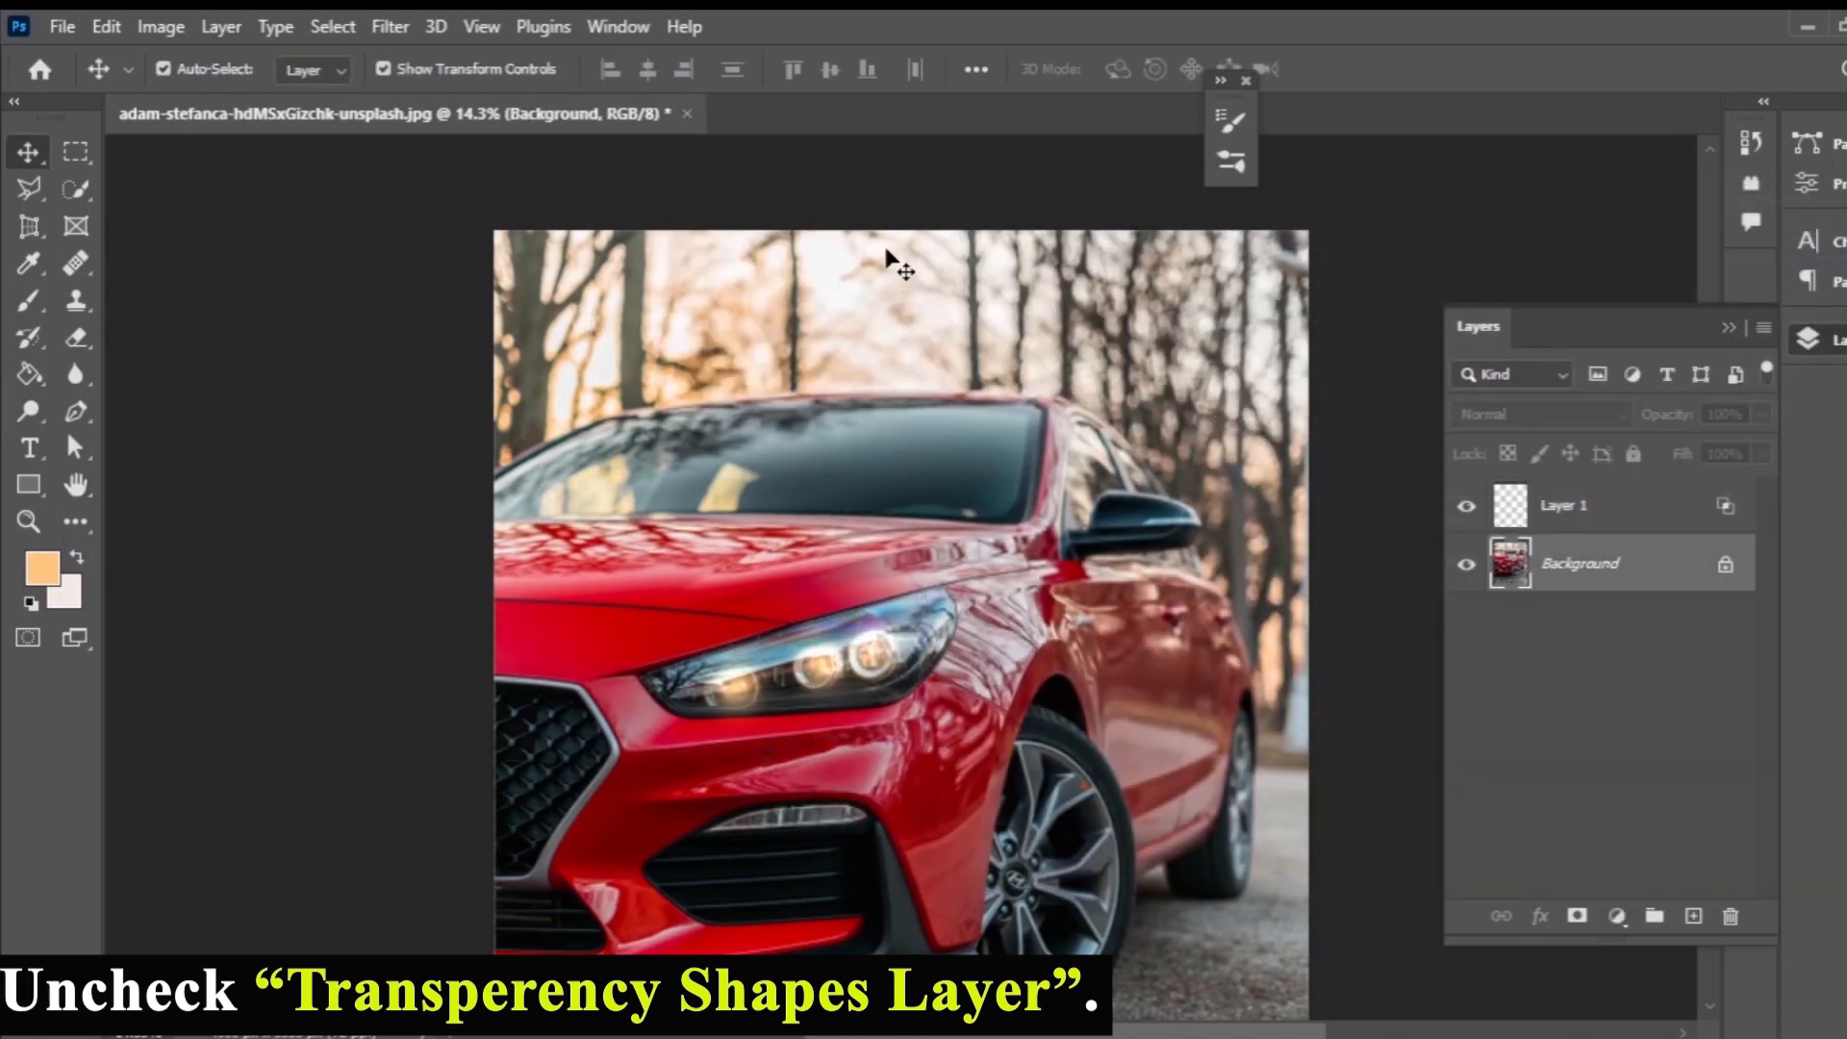
pyautogui.click(1733, 566)
pyautogui.scroll(-1, 733, 312)
pyautogui.rightClick(965, 547)
pyautogui.rightClick(1617, 568)
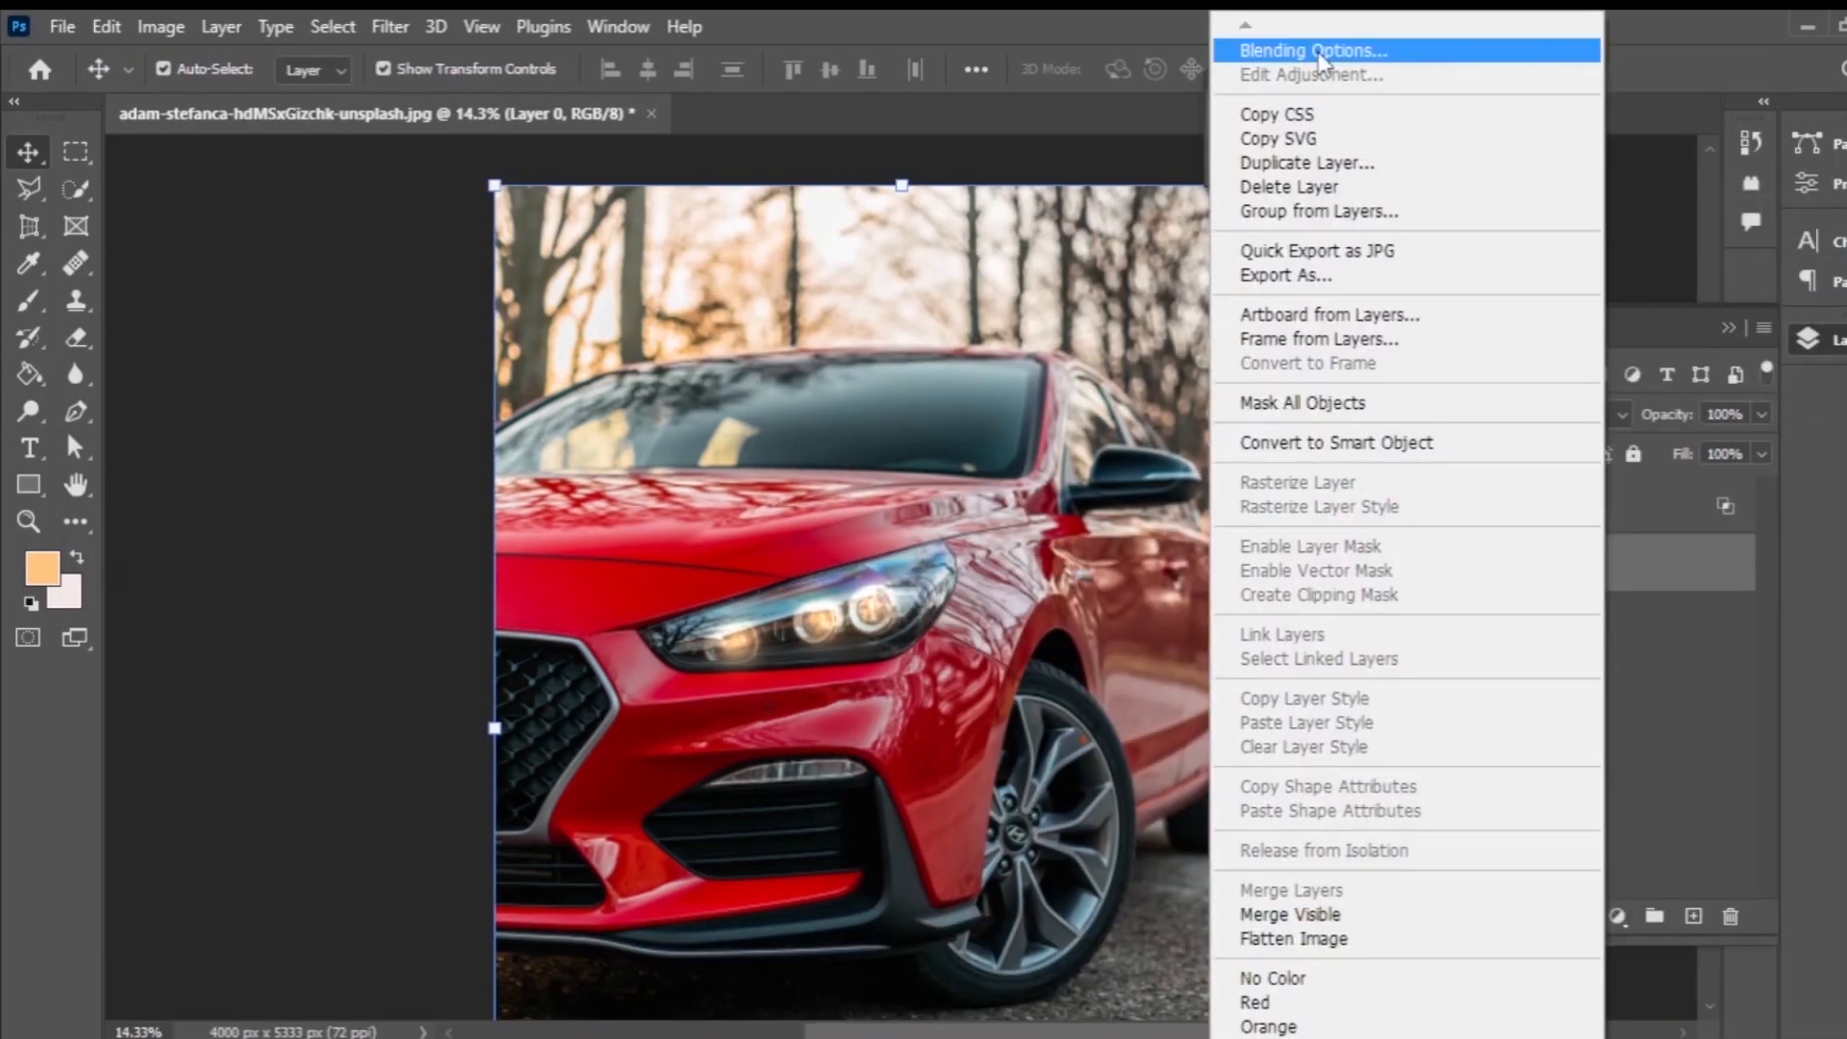
# Darken the car photo heavily with an image adjustment and fully lock its layer, leaving no layer selected.
pyautogui.click(162, 28)
pyautogui.moveTo(204, 99)
pyautogui.click(515, 100)
pyautogui.moveTo(865, 289); pyautogui.dragTo(704, 274)
pyautogui.click(1126, 258)
pyautogui.press('v')
pyautogui.click(1634, 453)
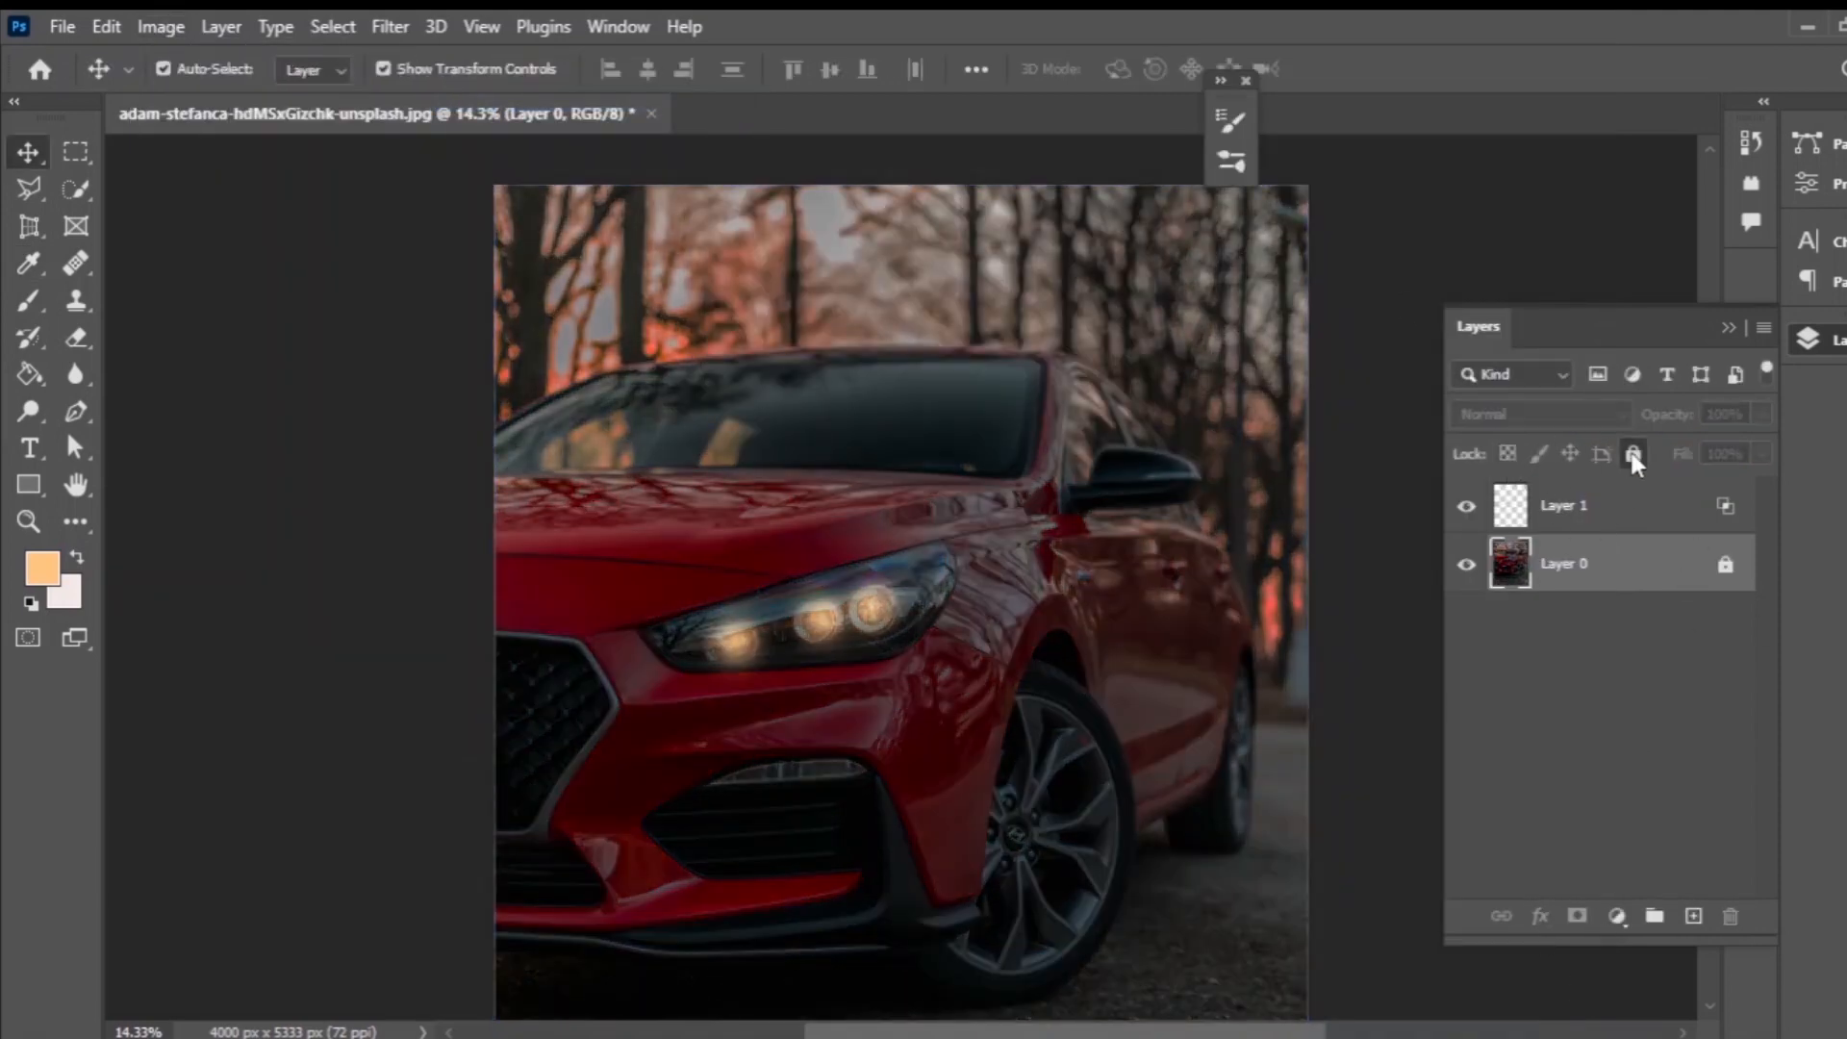
pyautogui.click(1589, 664)
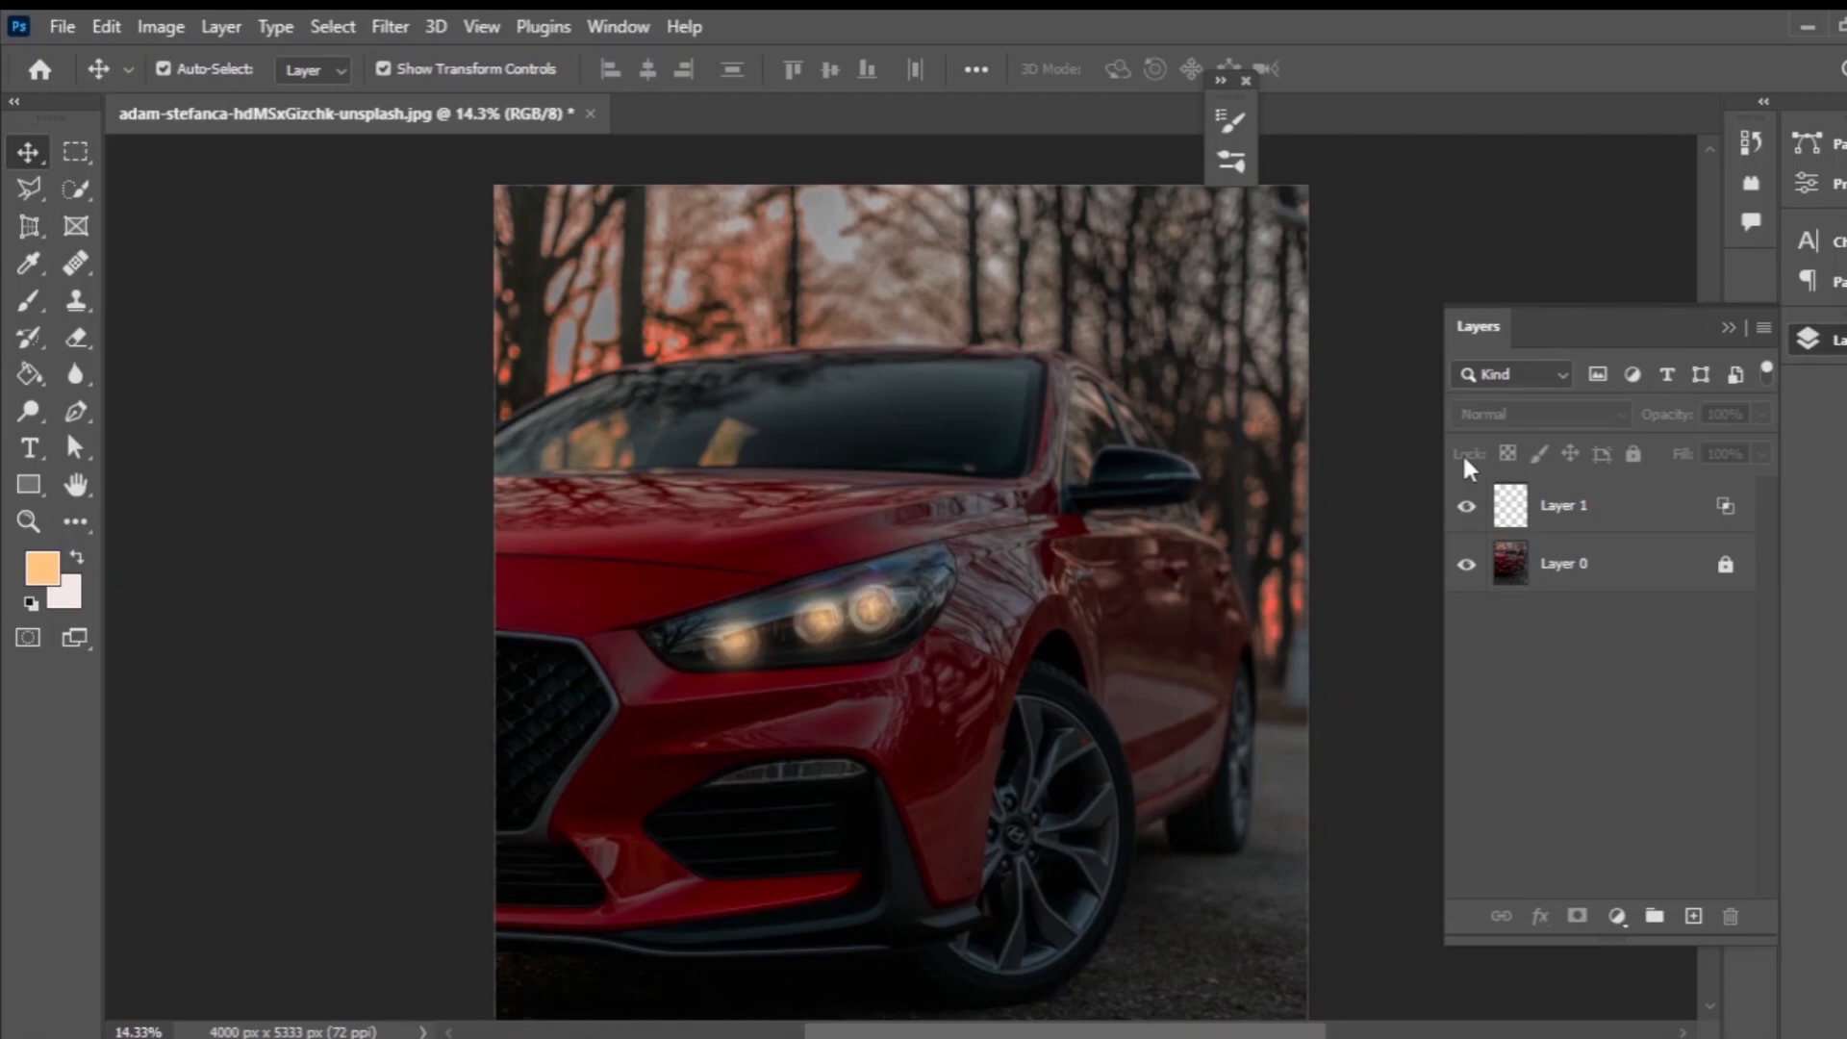
# Rename the headlight glow layer, Layer 1, as "light 1".
pyautogui.doubleClick(1564, 507)
pyautogui.write('licht 1')
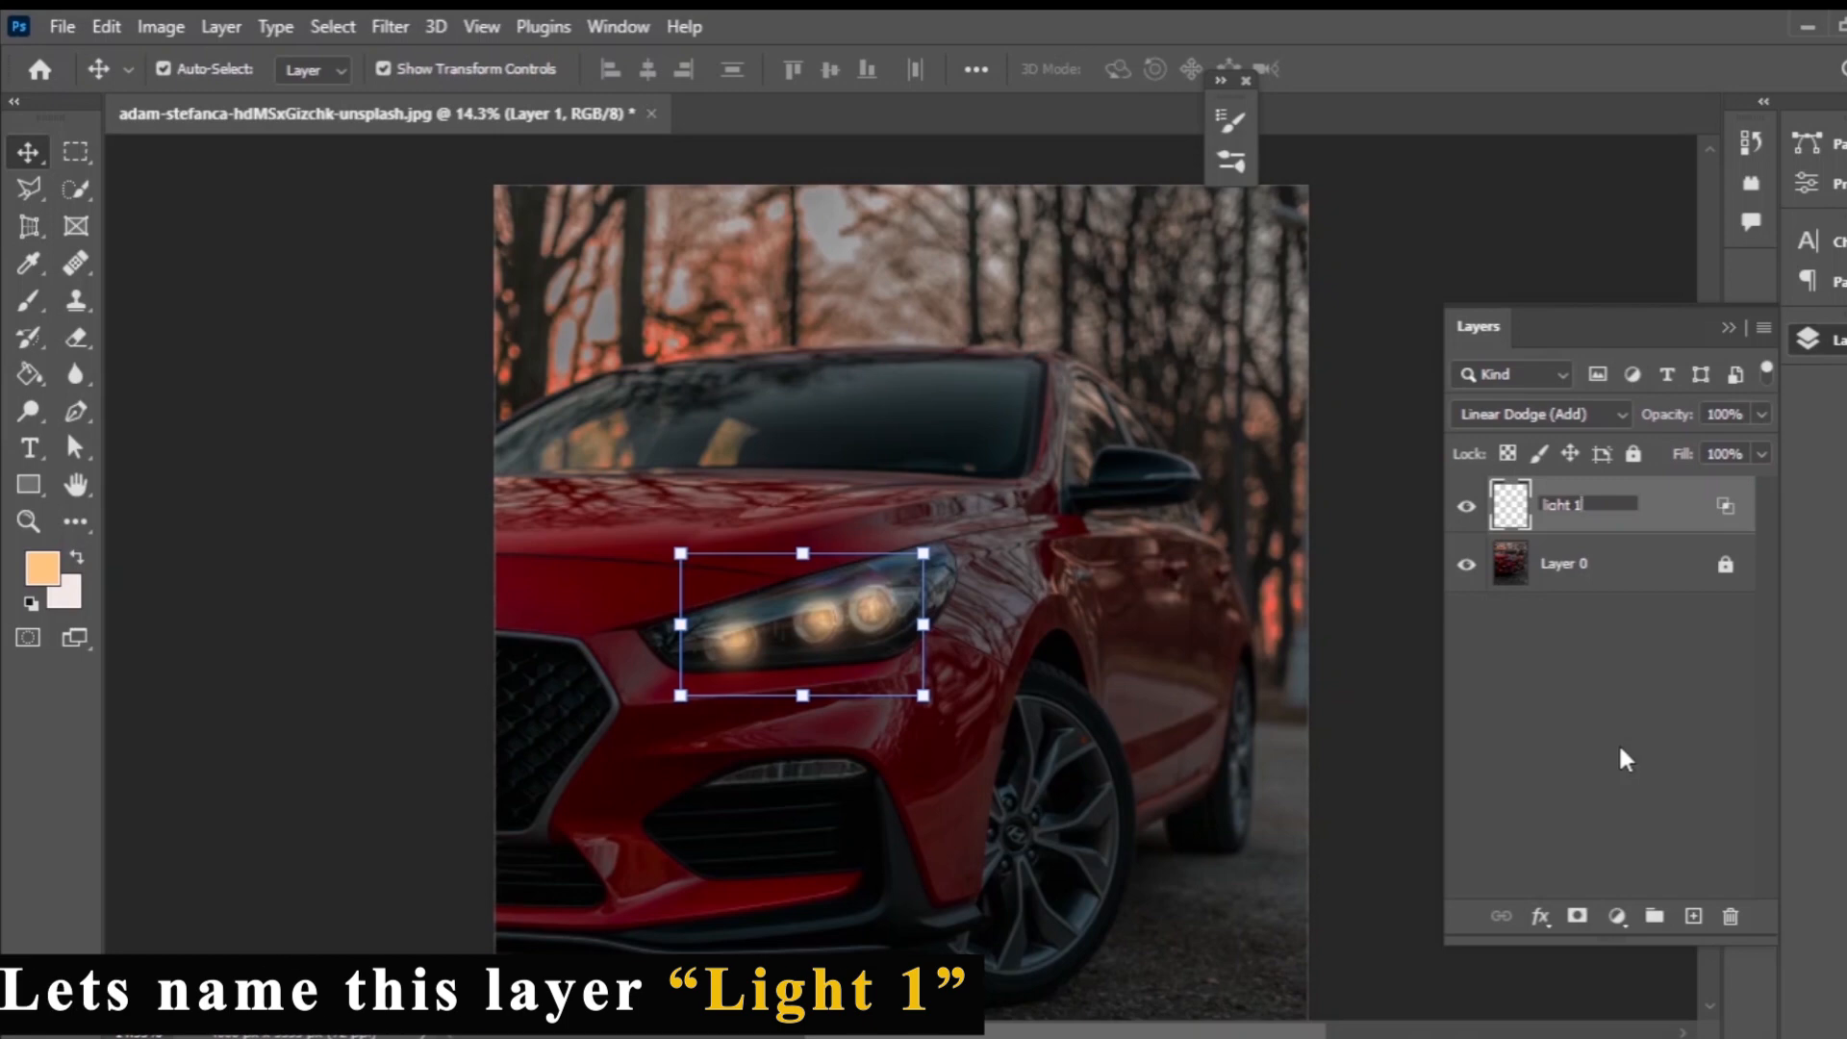
pyautogui.click(1589, 698)
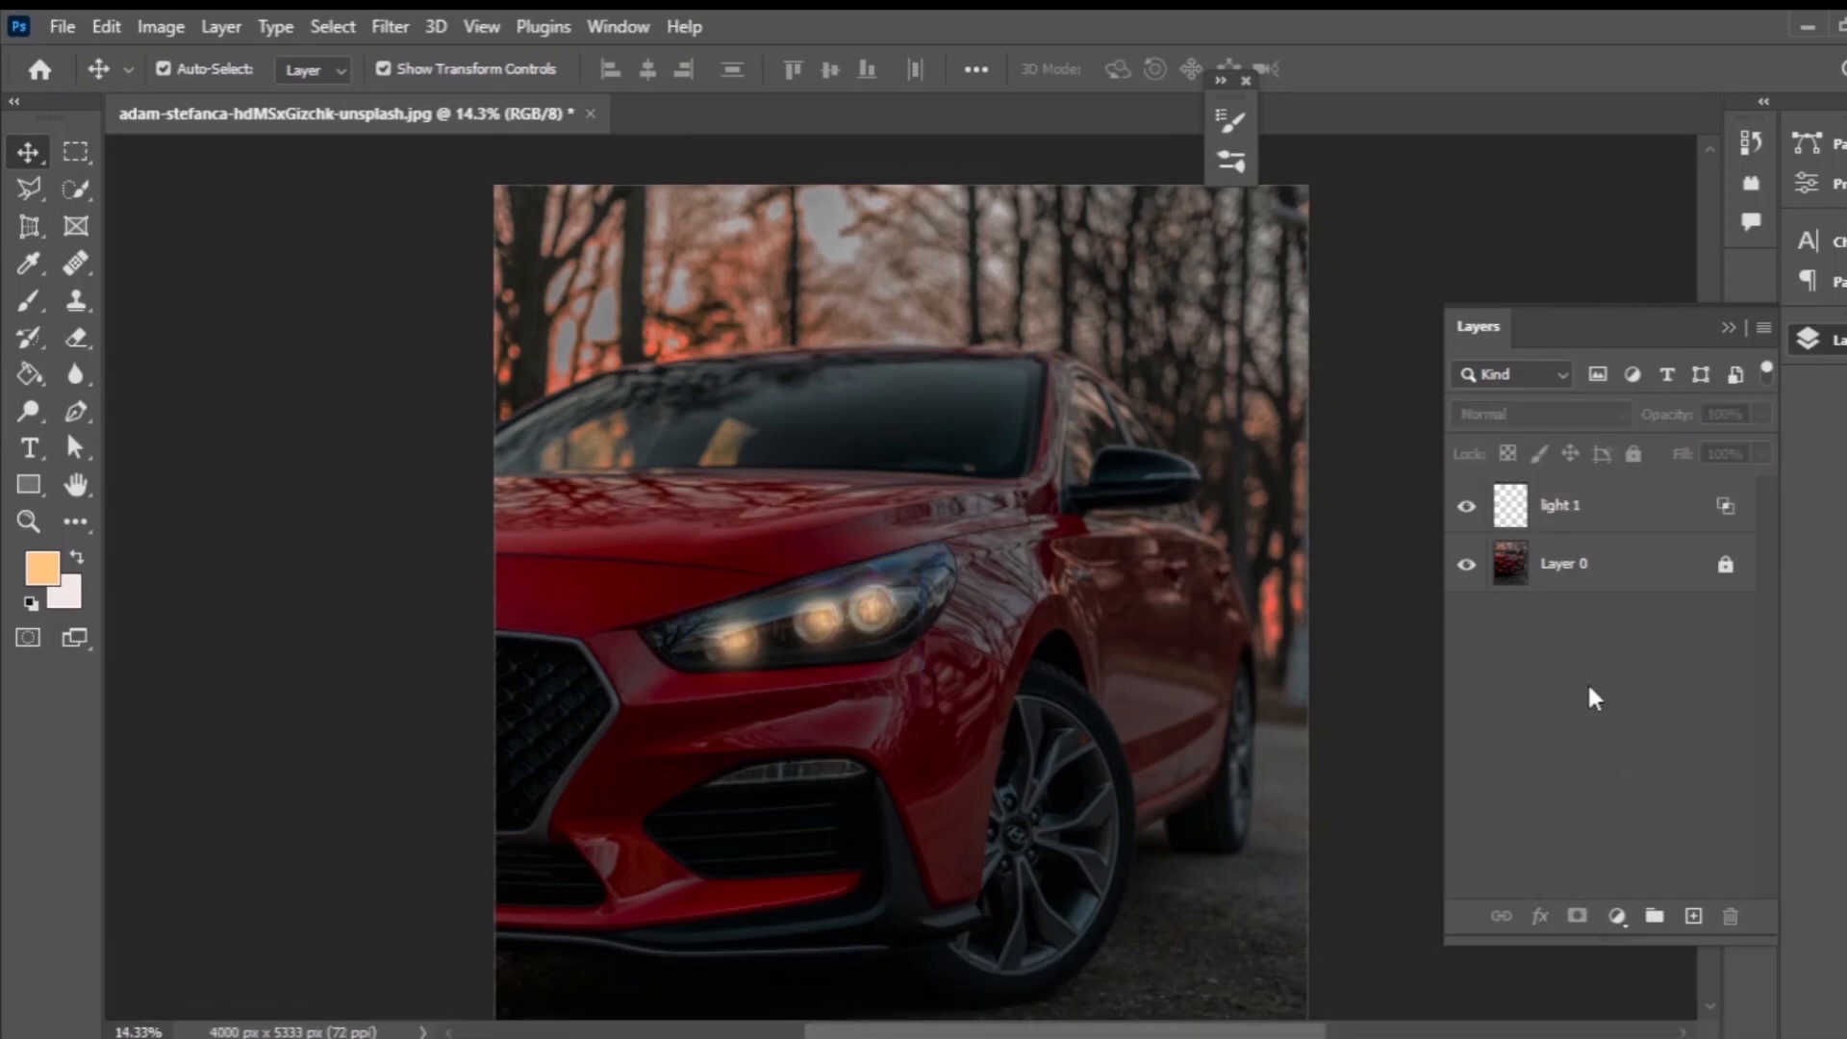
# Add a new blank layer above light 1 and set its blend mode to Linear Dodge (Add).
pyautogui.click(1695, 917)
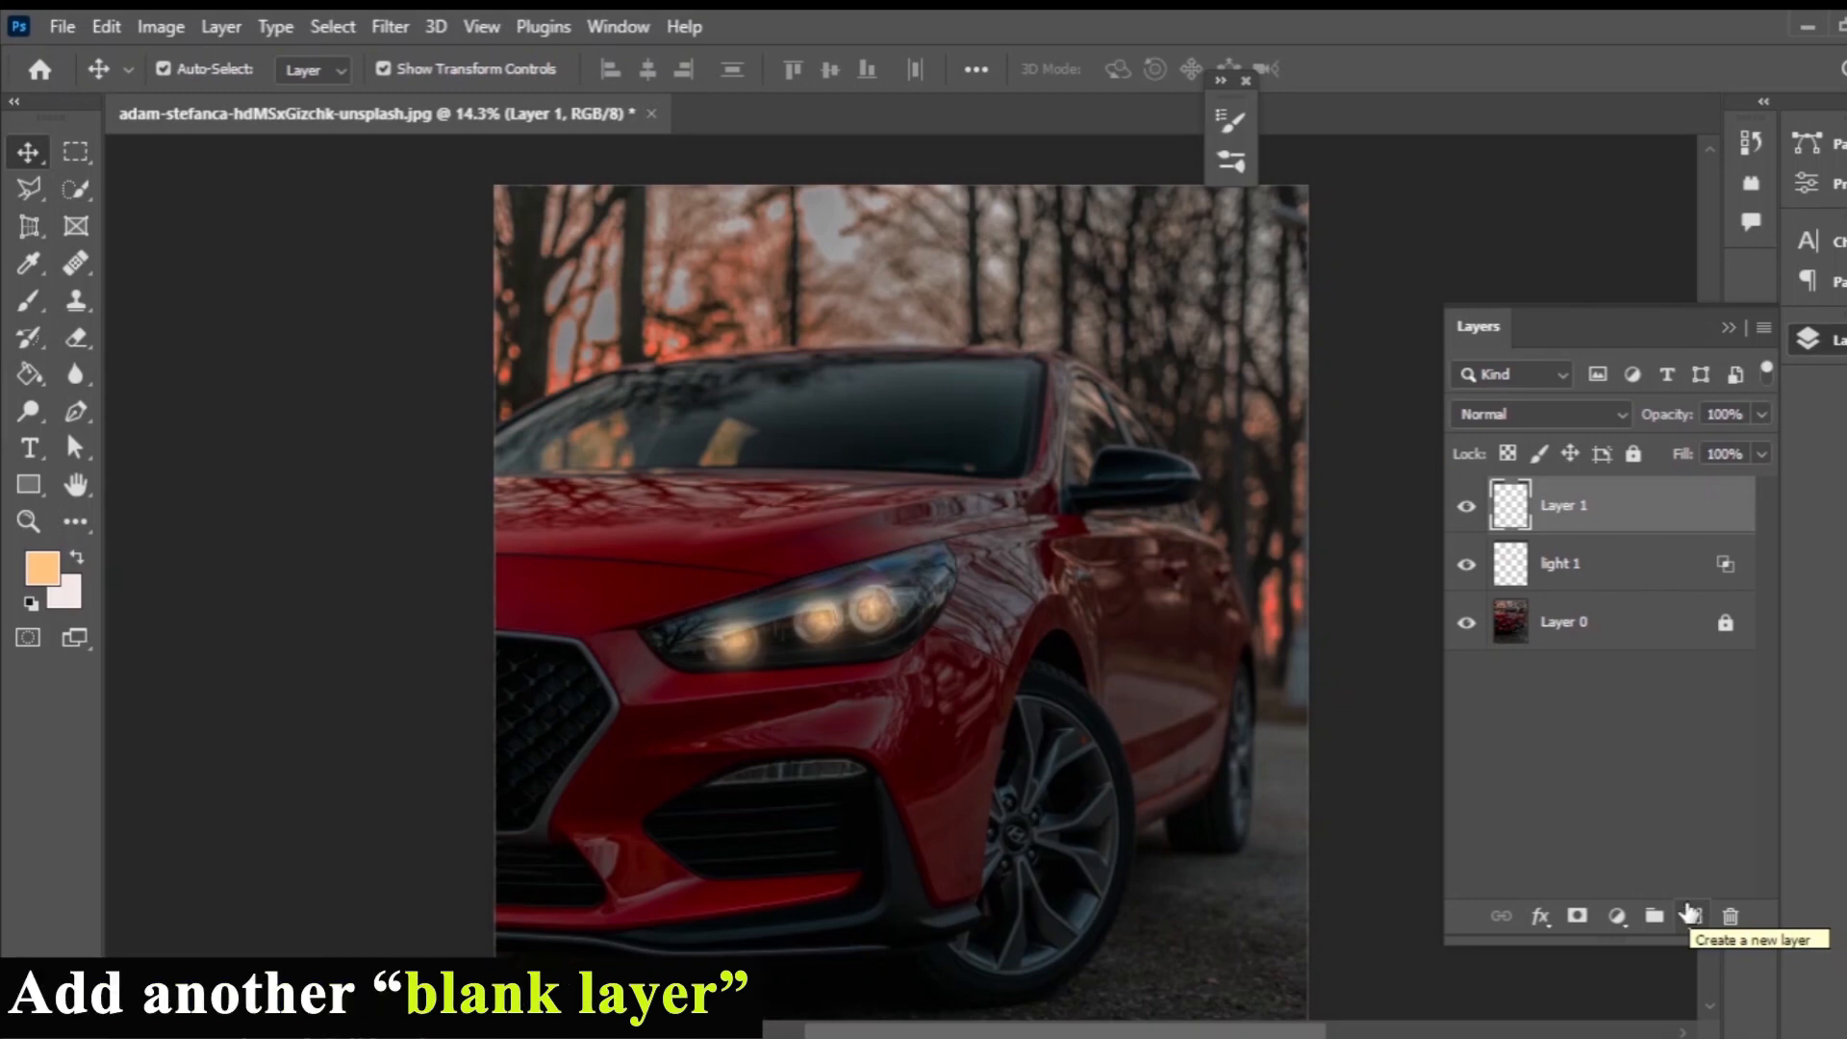
pyautogui.click(1579, 411)
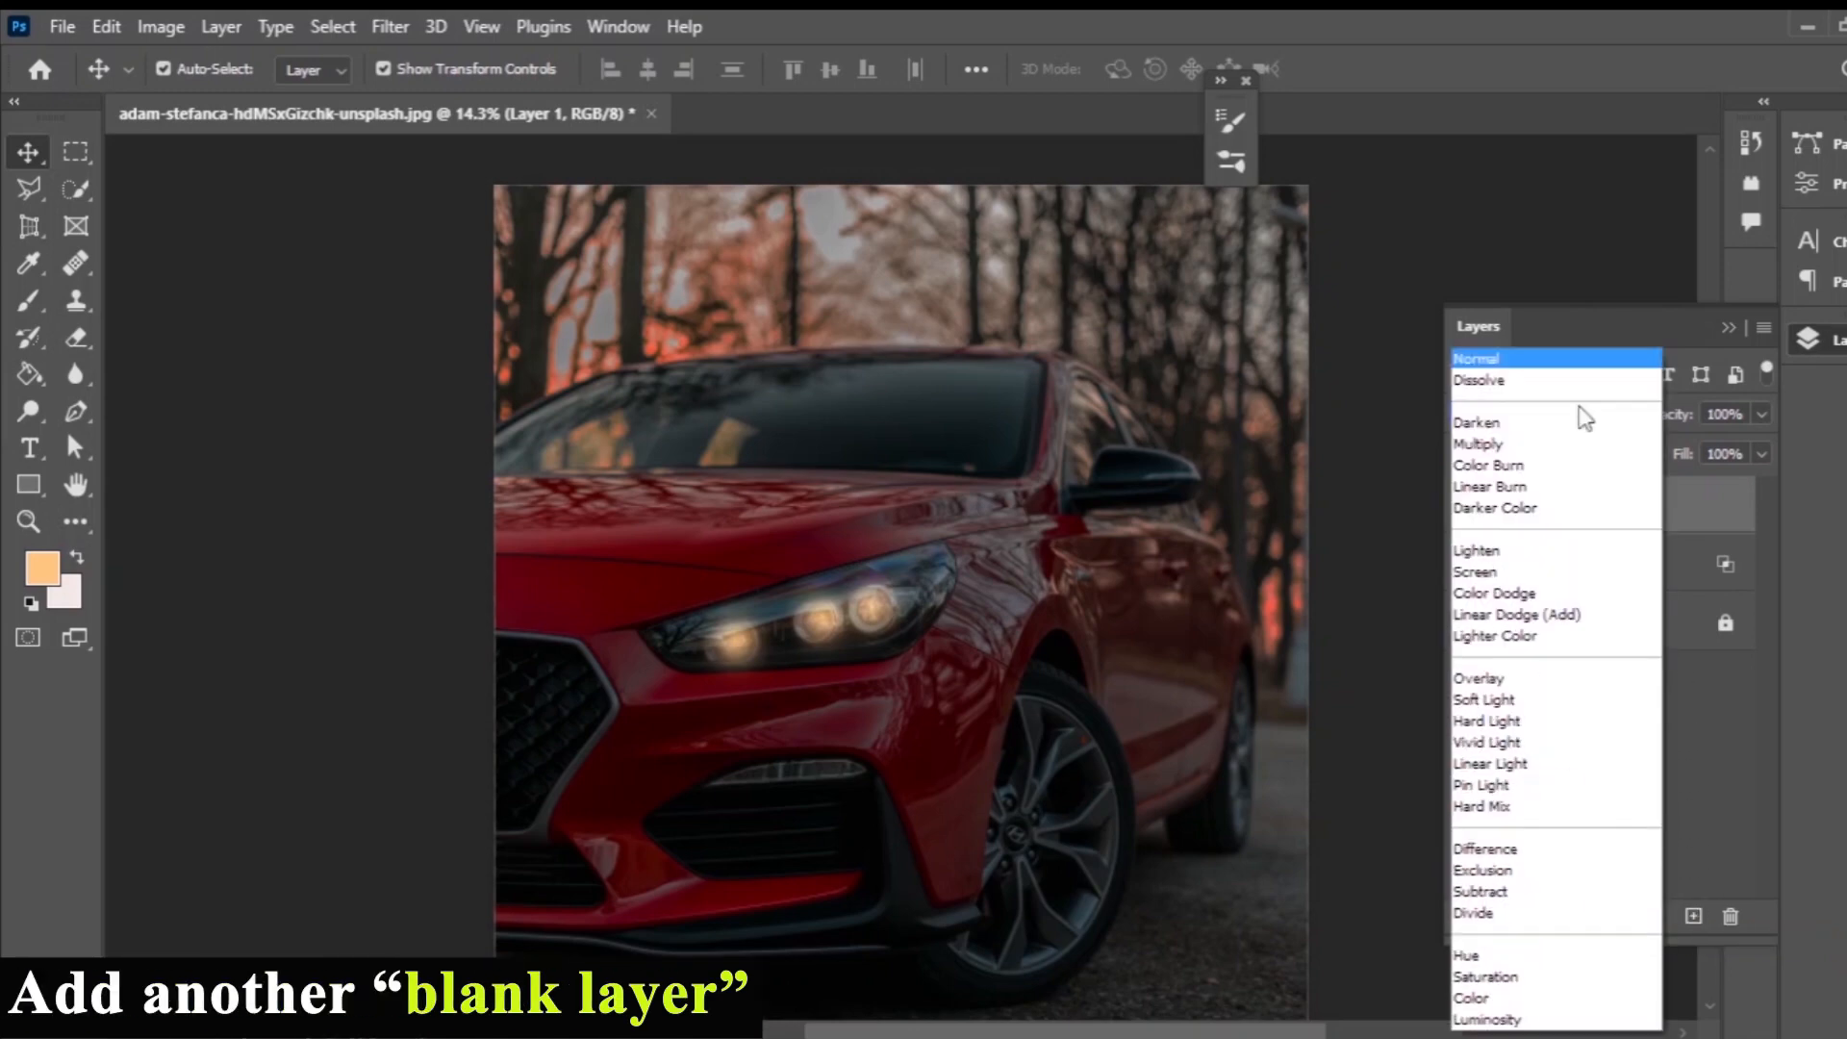
pyautogui.click(1543, 615)
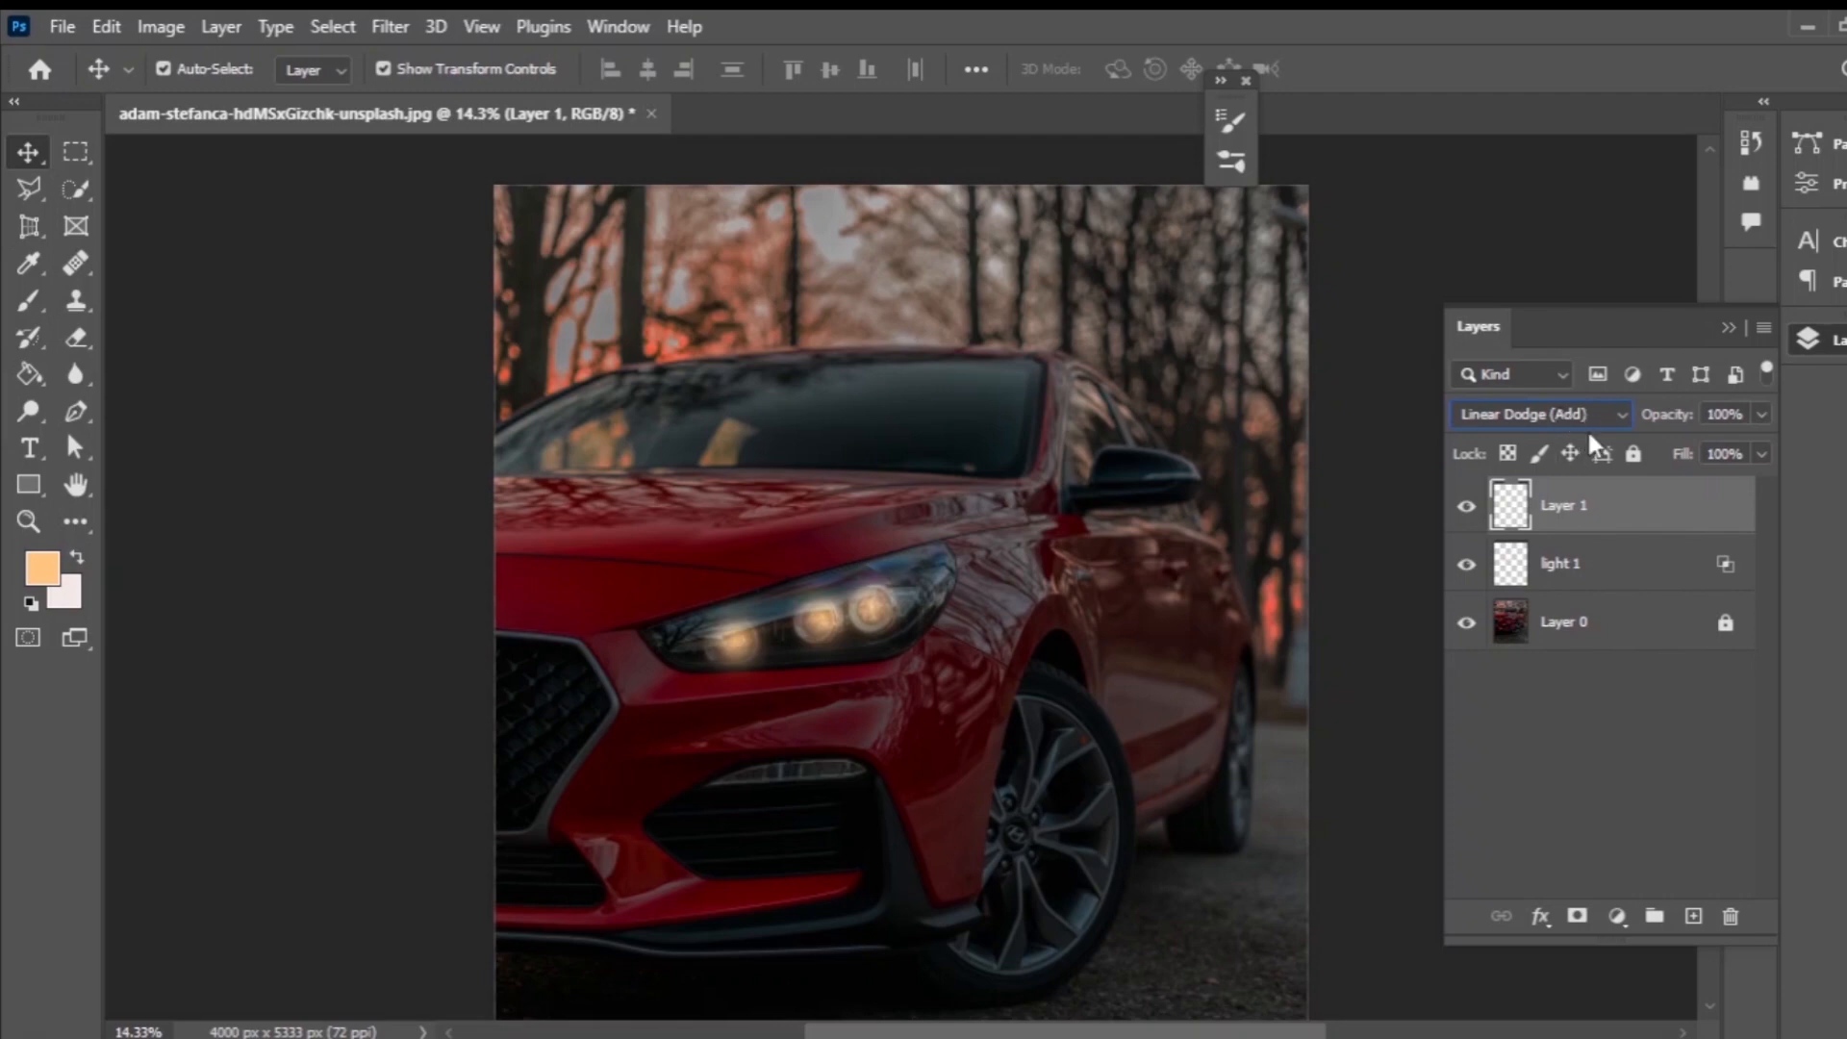
# Turn off Transparency Shapes Layer for the new blank layer, and check the glow by hiding and showing light 1.
pyautogui.rightClick(1607, 510)
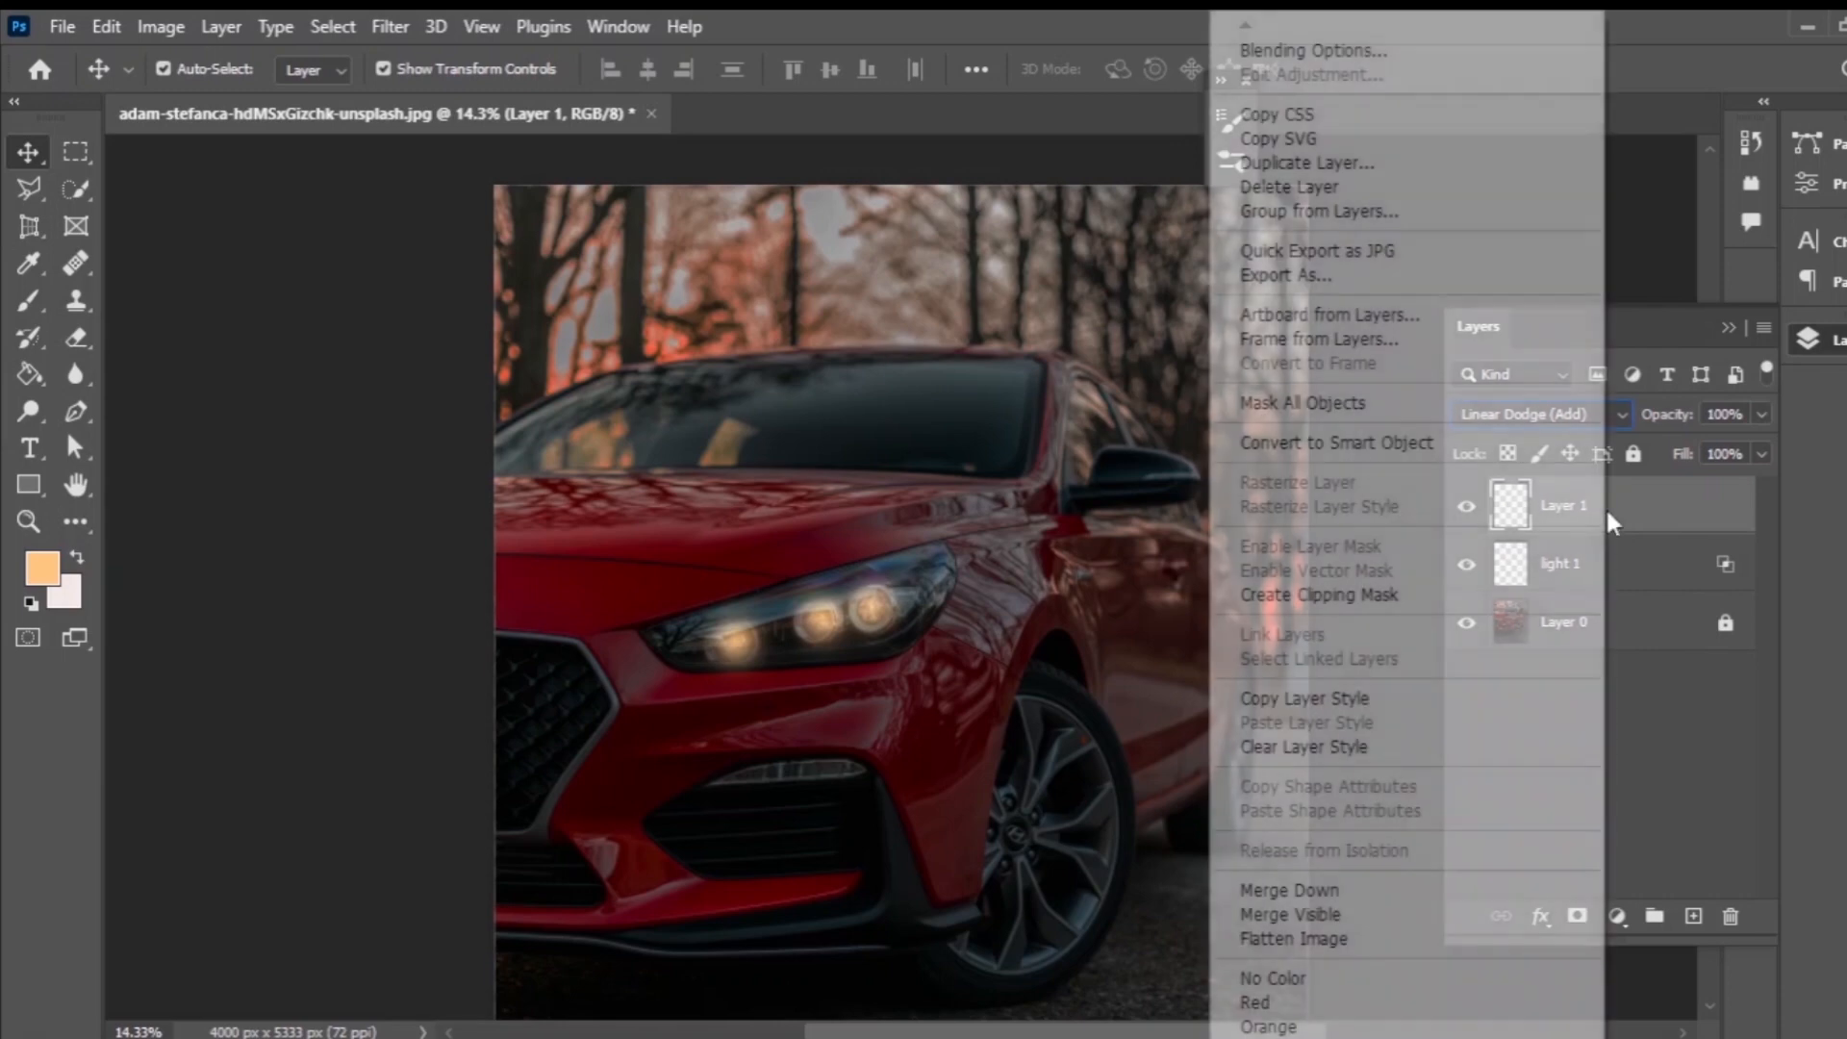
pyautogui.click(1367, 52)
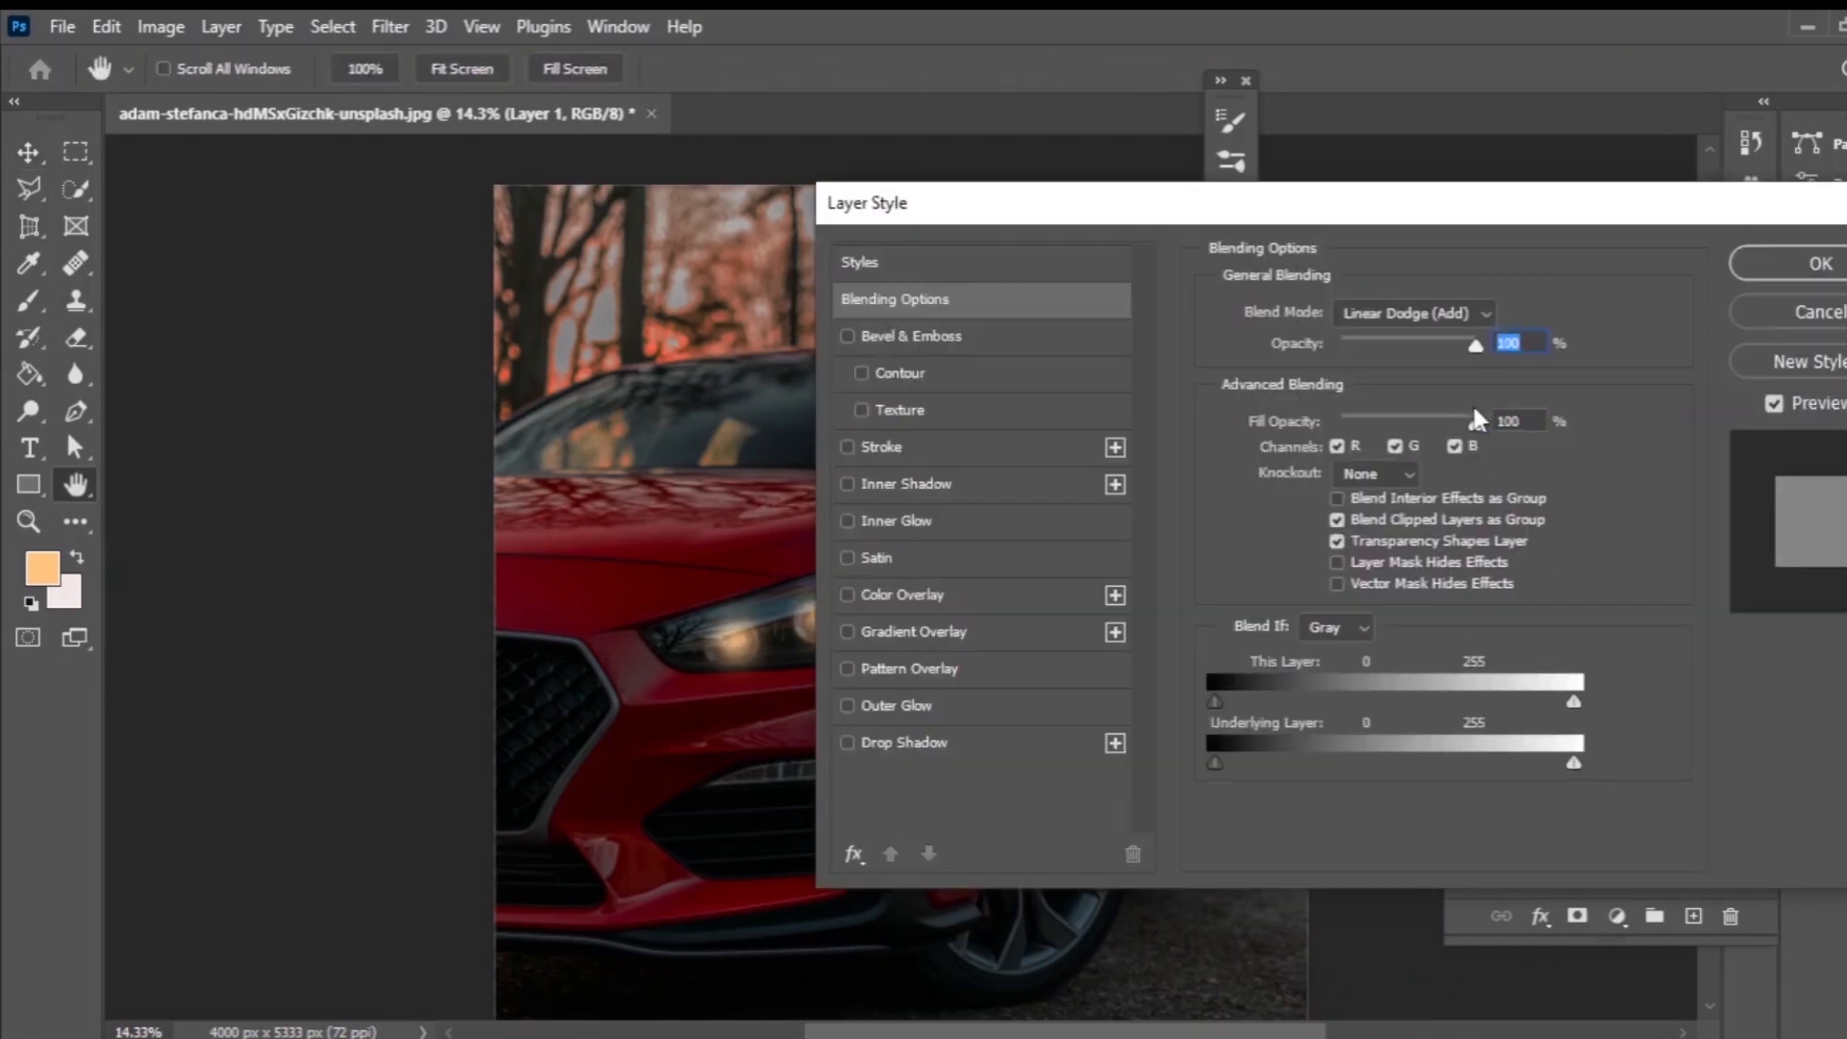
pyautogui.click(1336, 541)
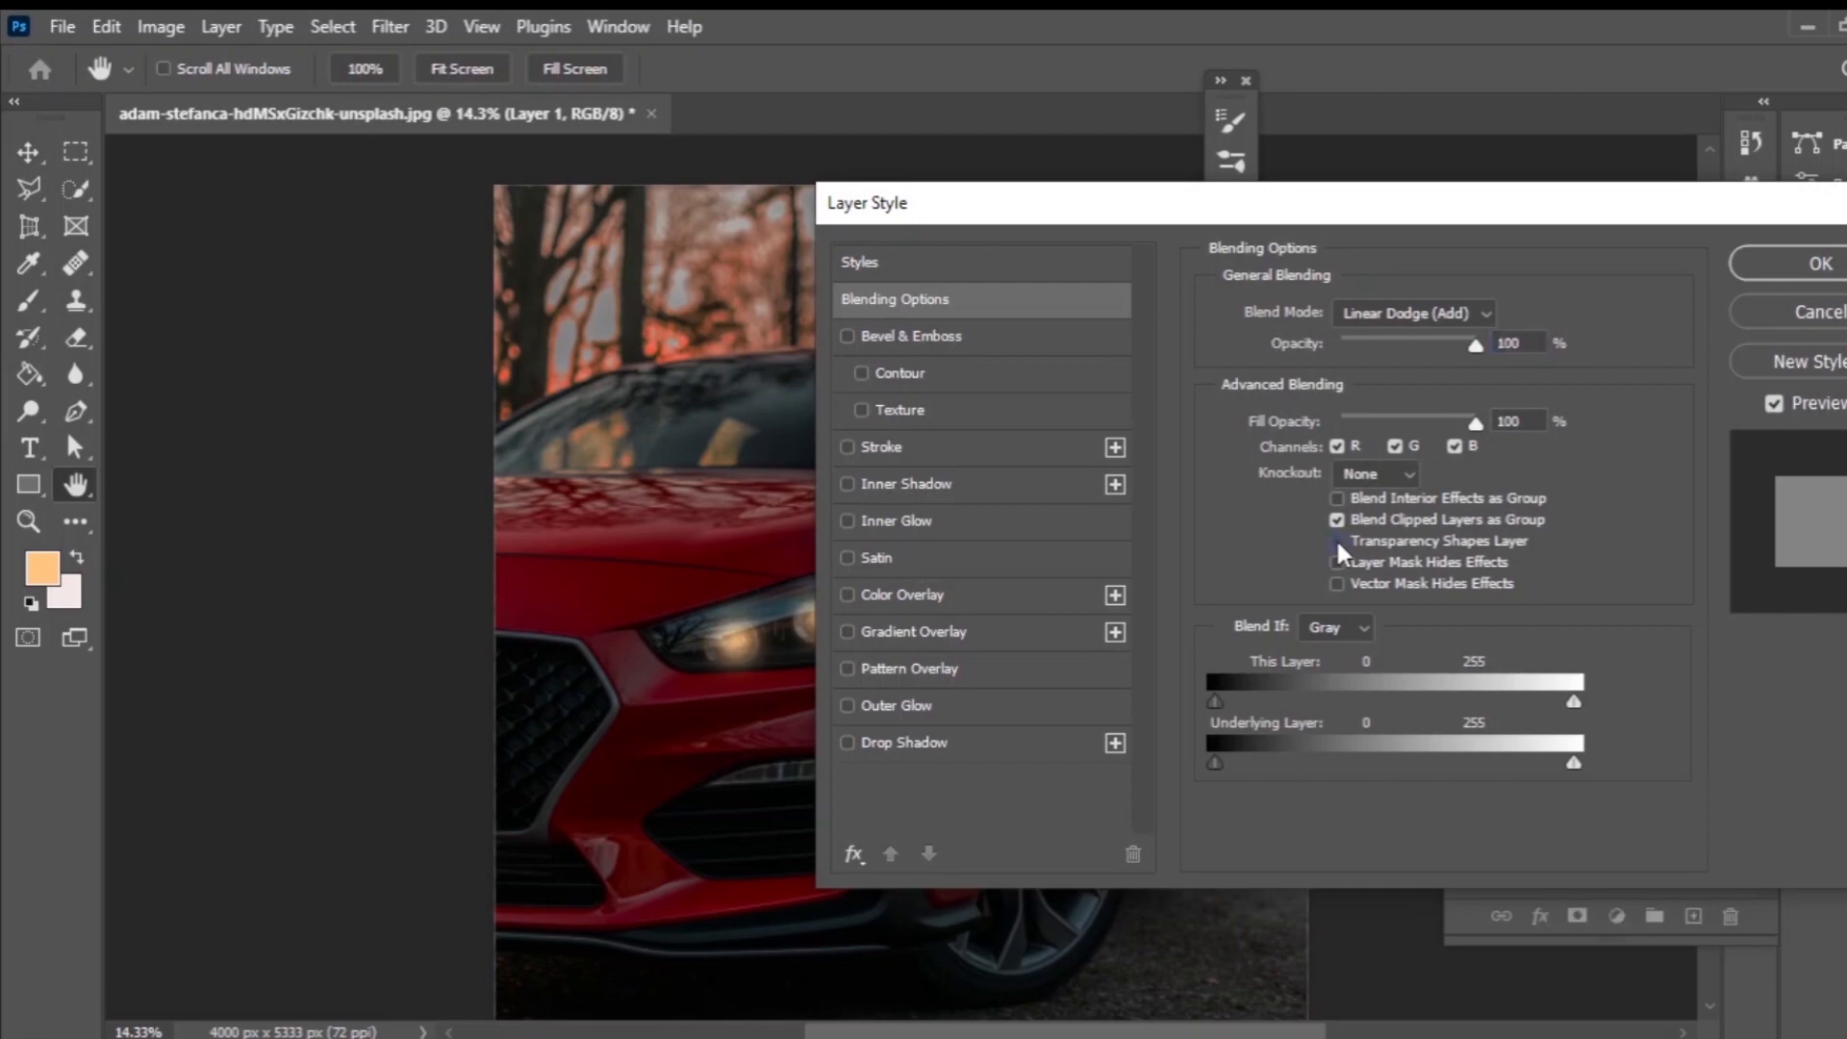
pyautogui.click(1822, 265)
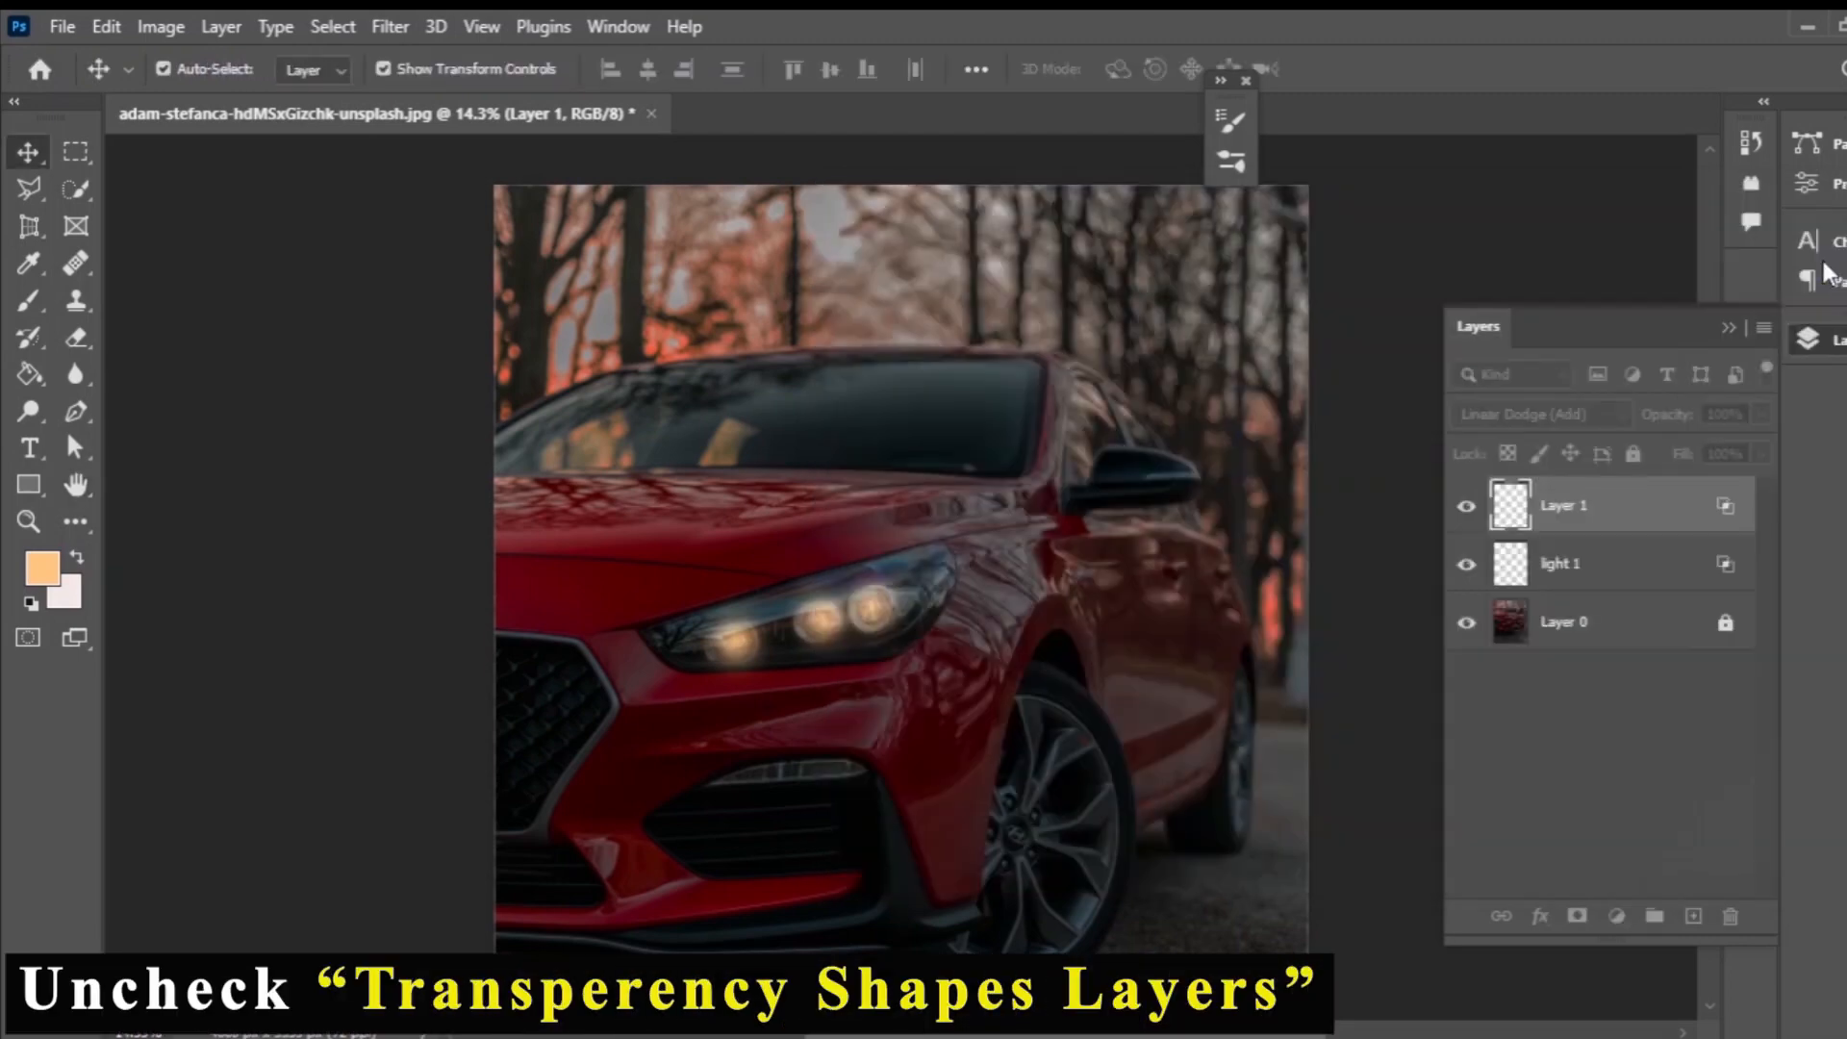
pyautogui.click(1467, 568)
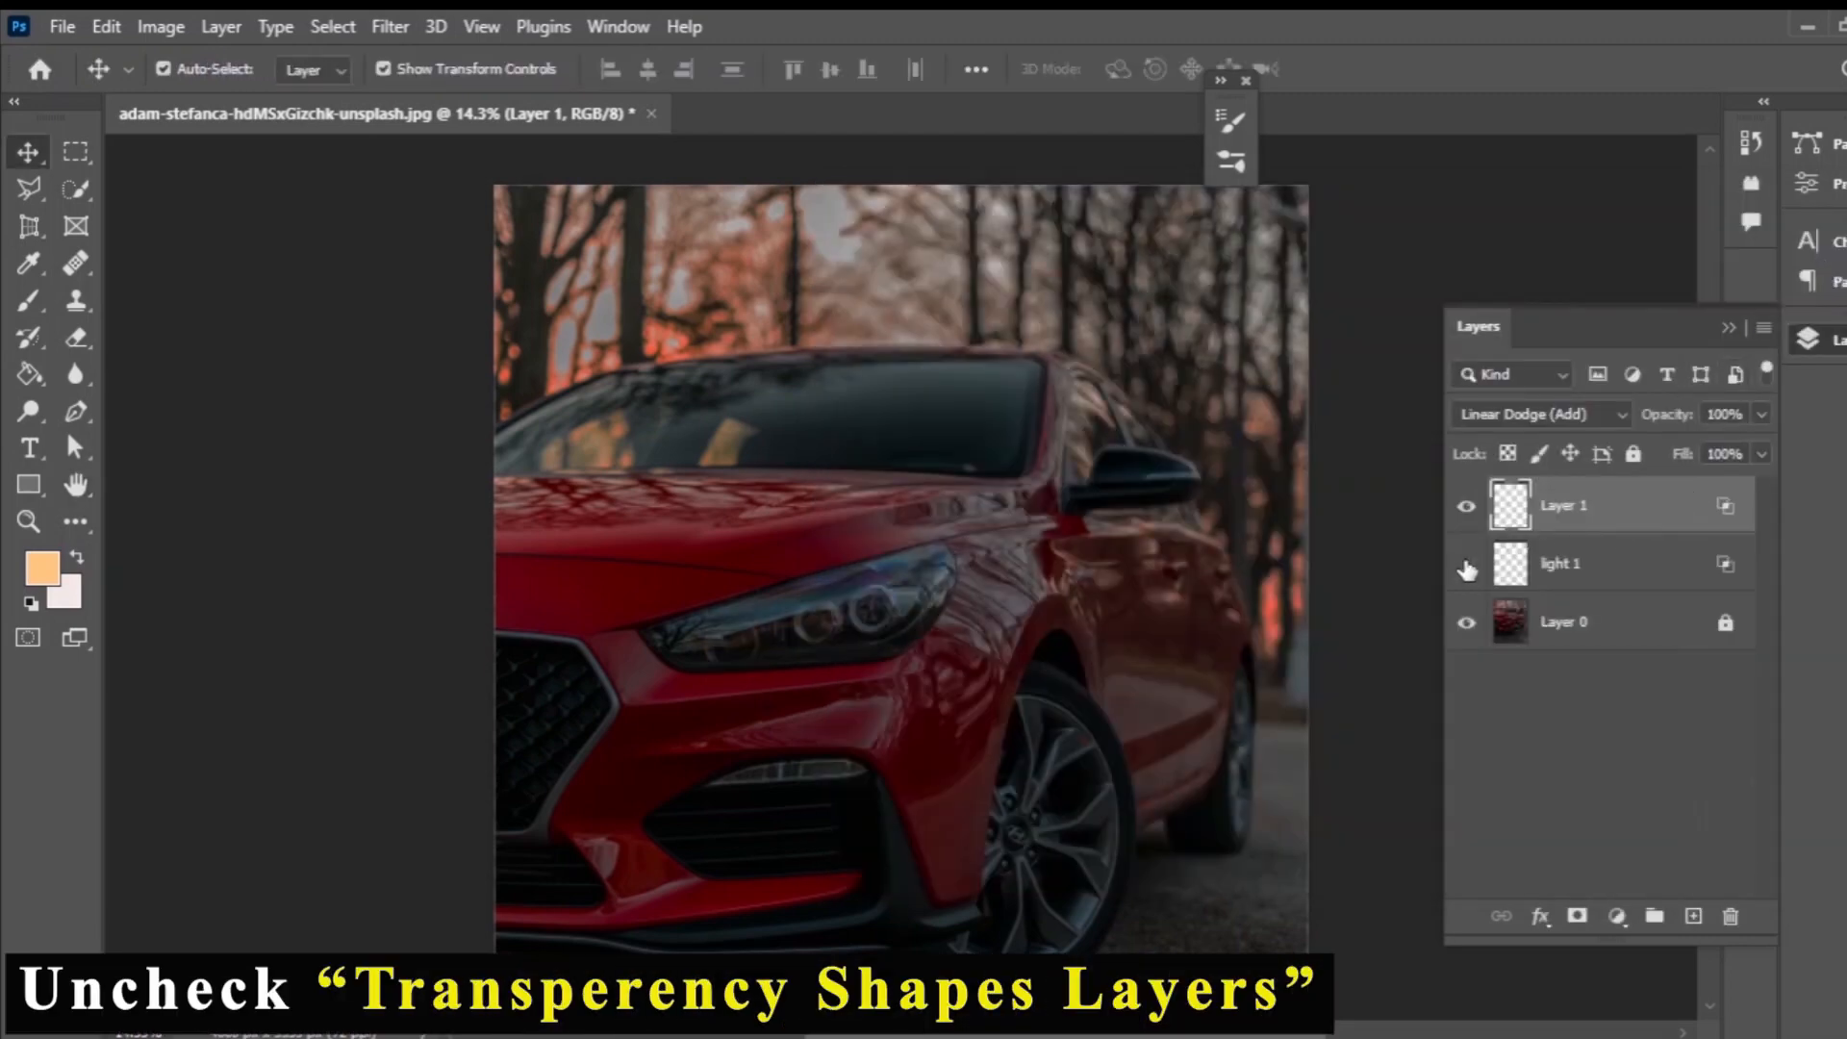
pyautogui.click(1465, 567)
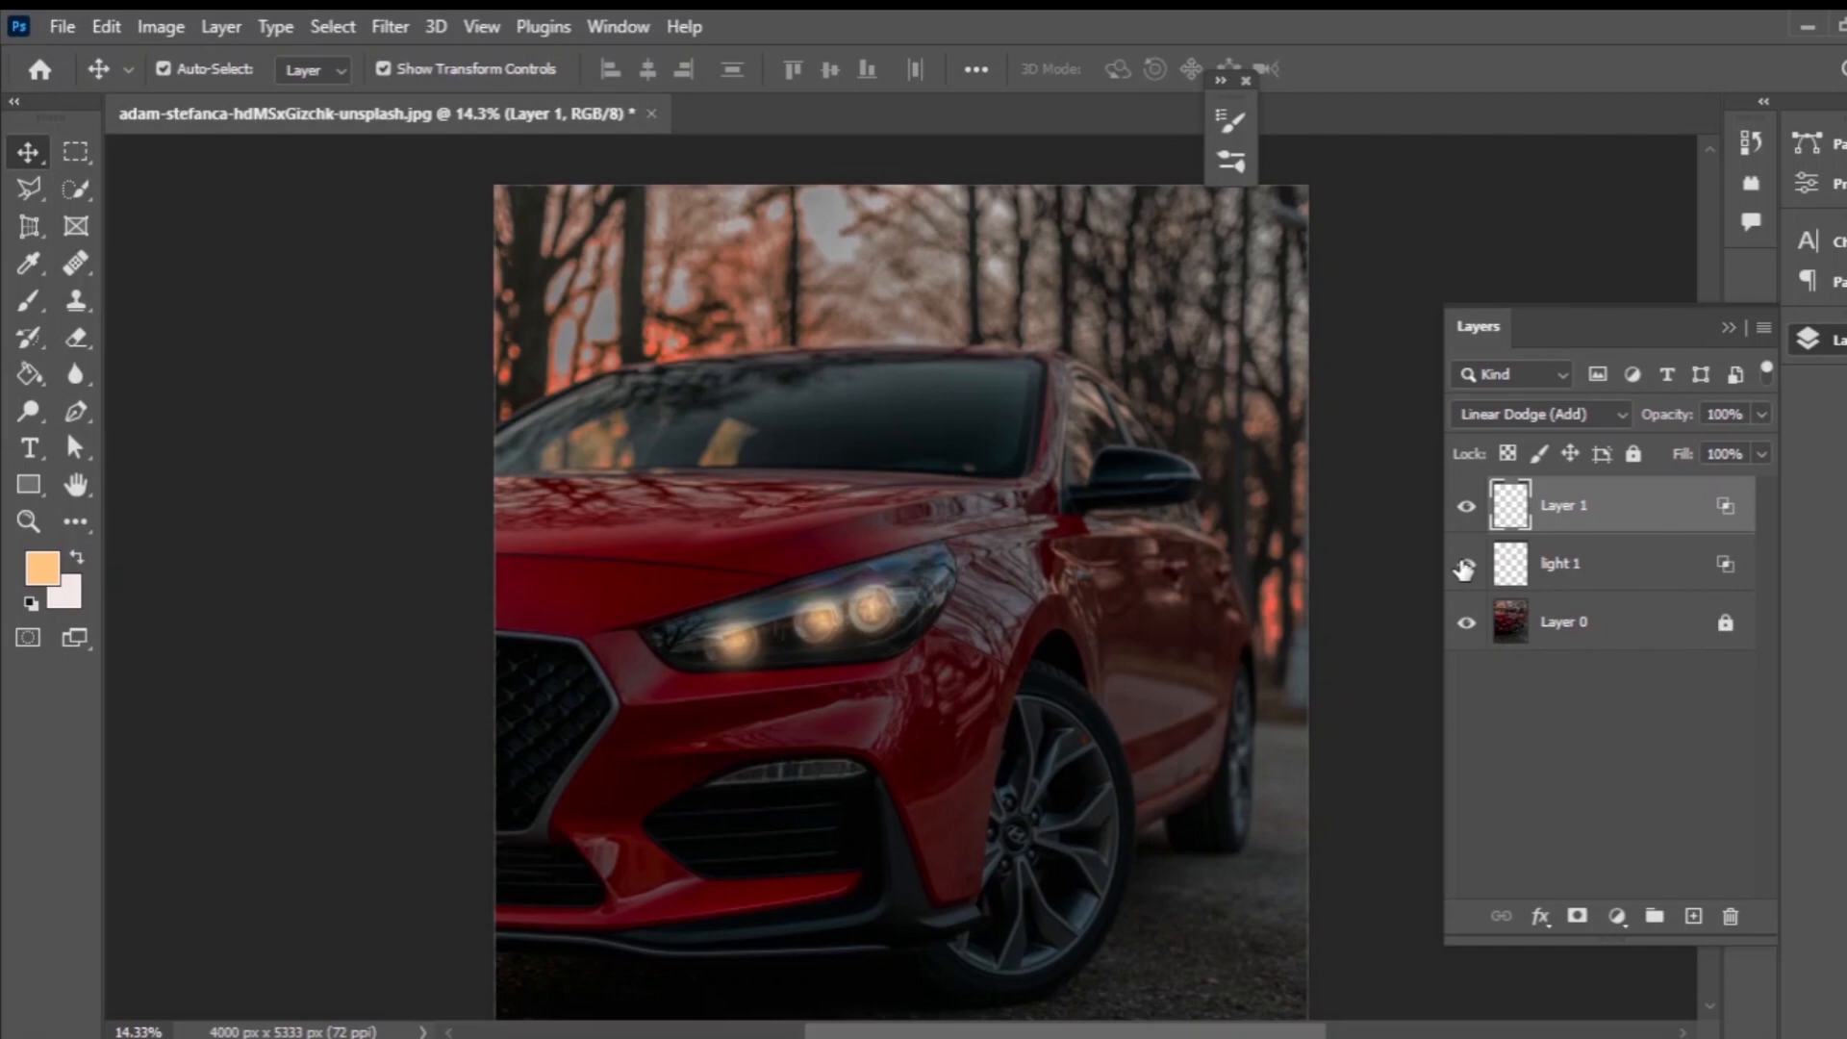
# Duplicate the blank Linear Dodge (Add) layer twice.
pyautogui.press('ctrl')
pyautogui.hotkey('ctrl', 'j')
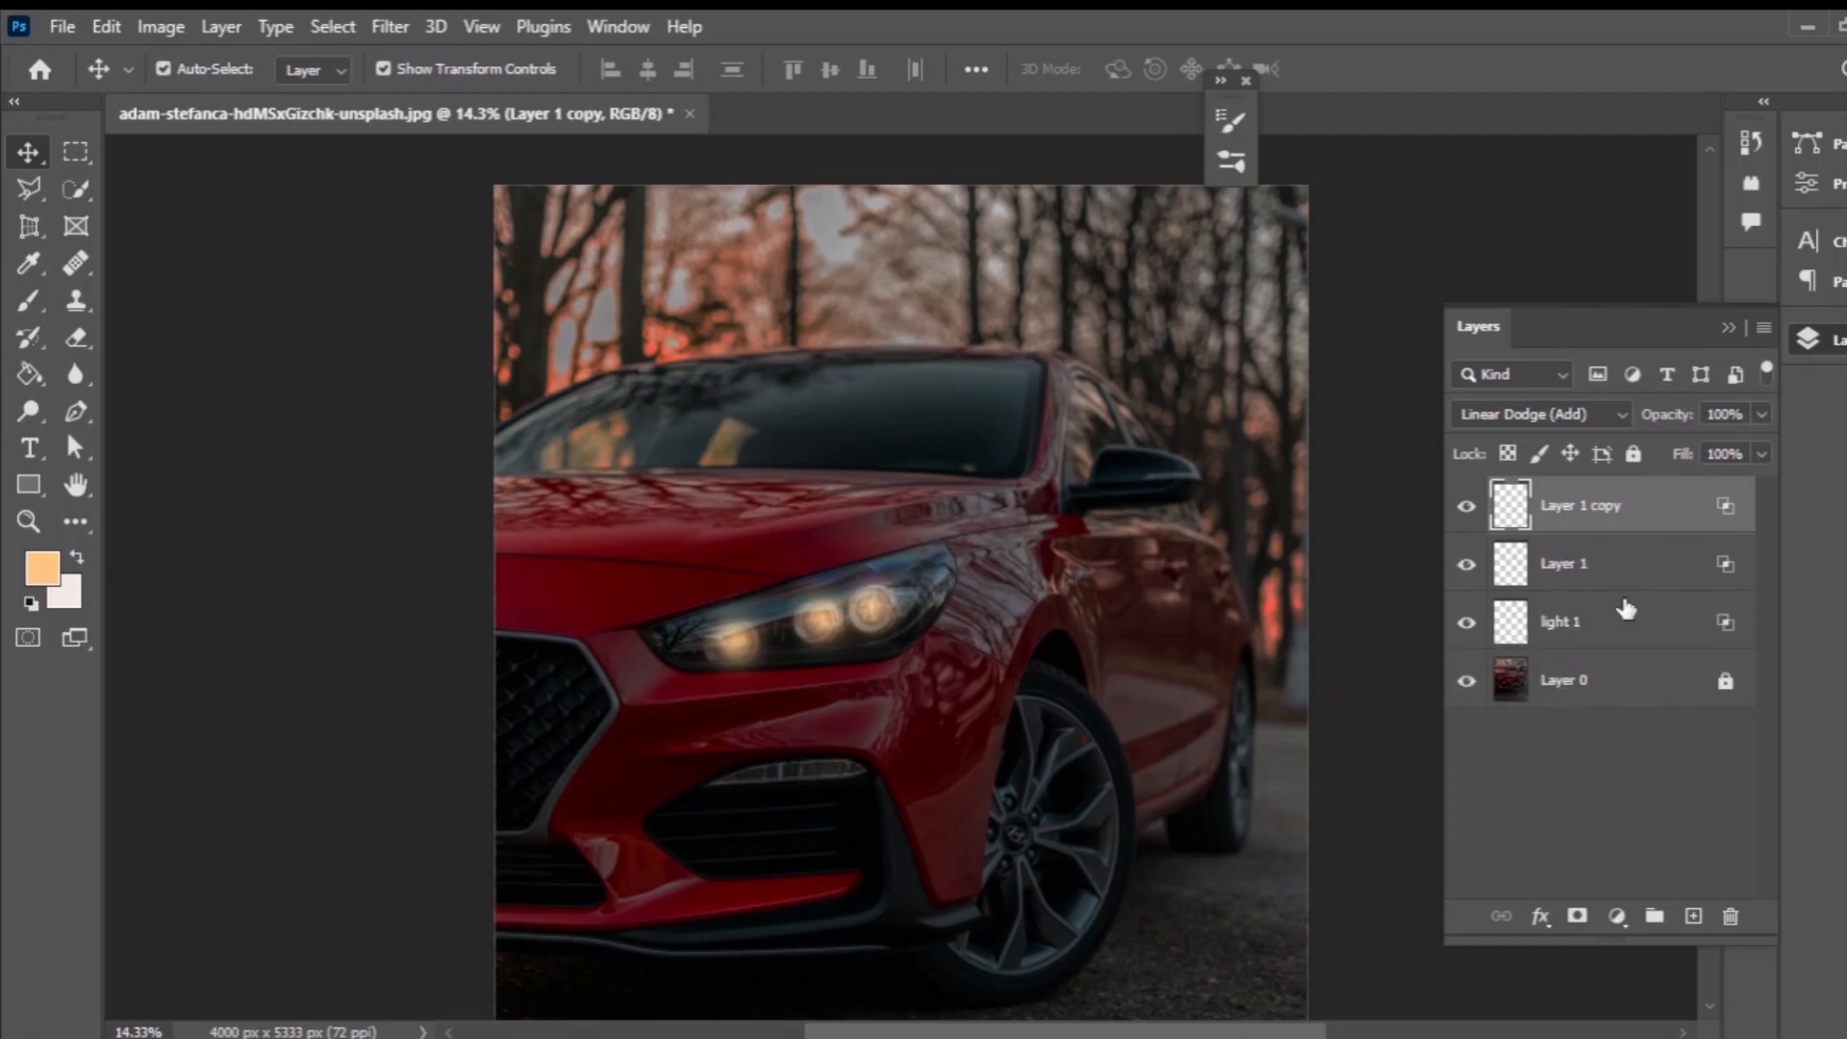
pyautogui.press('ctrl')
pyautogui.hotkey('ctrl', 'j')
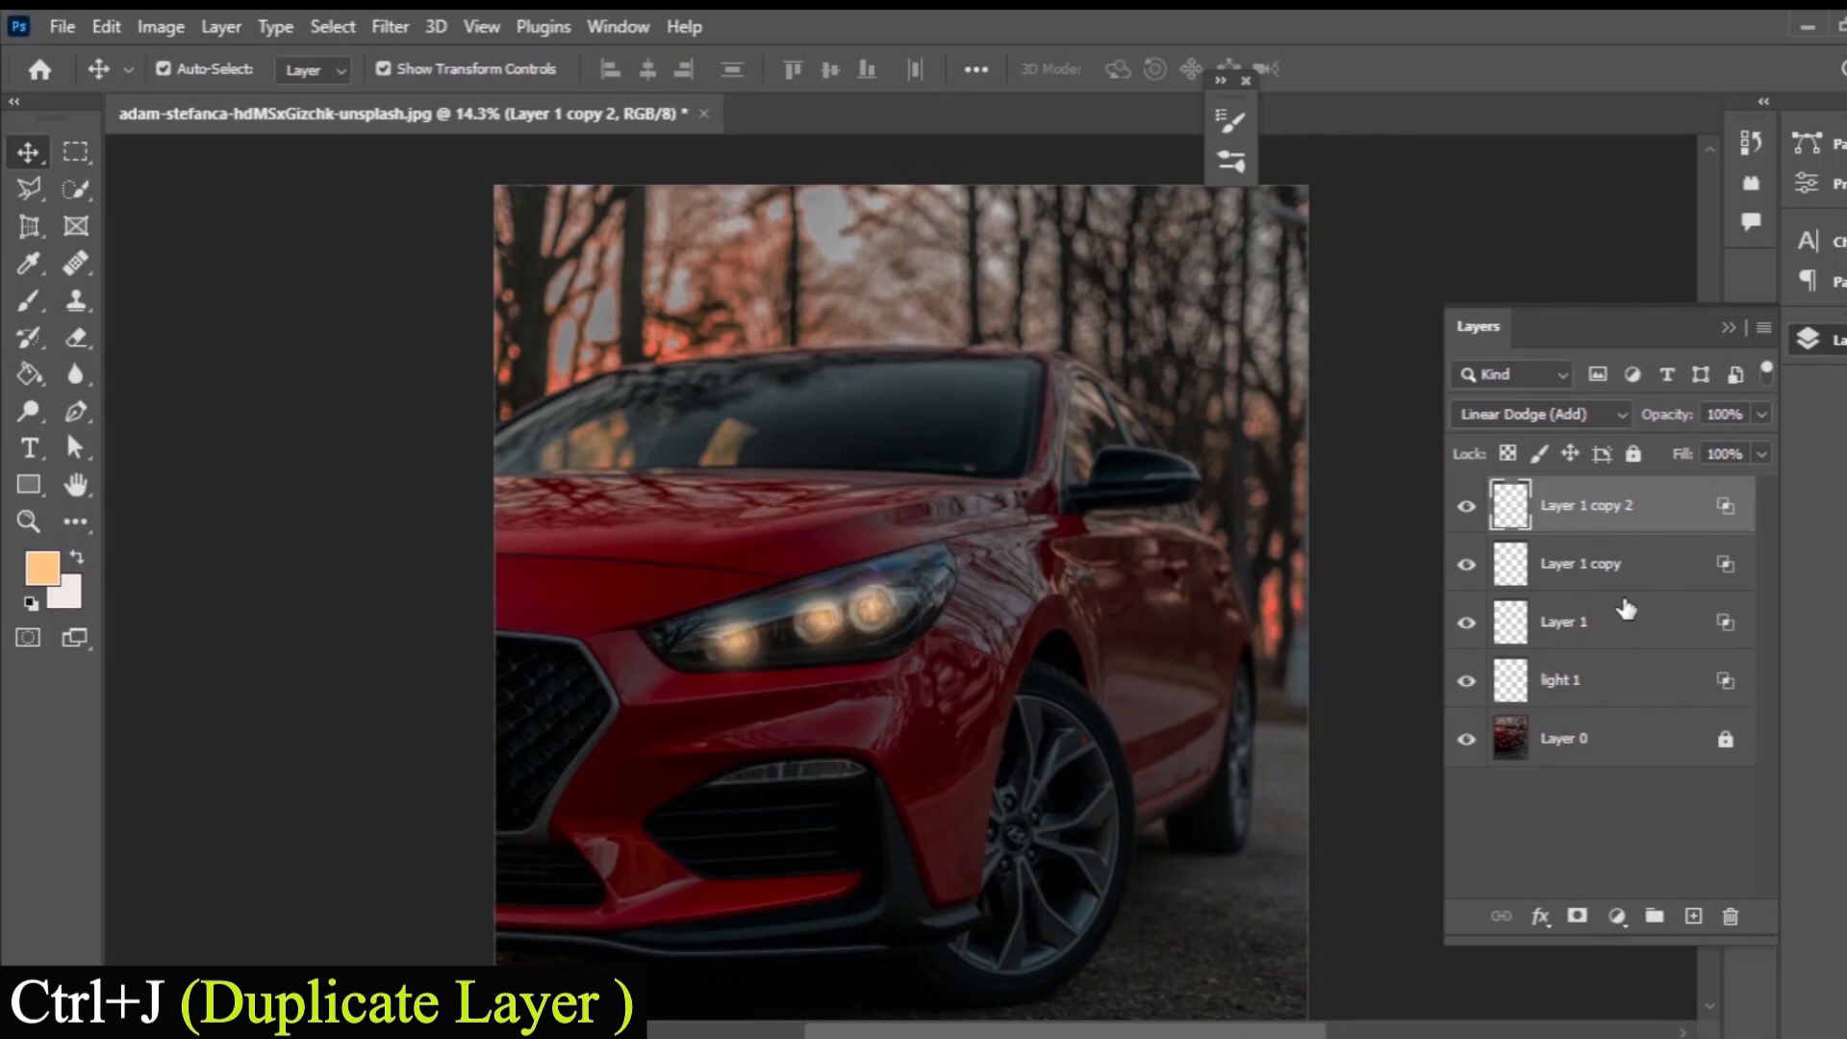
# Rename the original blank layer directly above light 1 as "Light 2".
pyautogui.doubleClick(1560, 622)
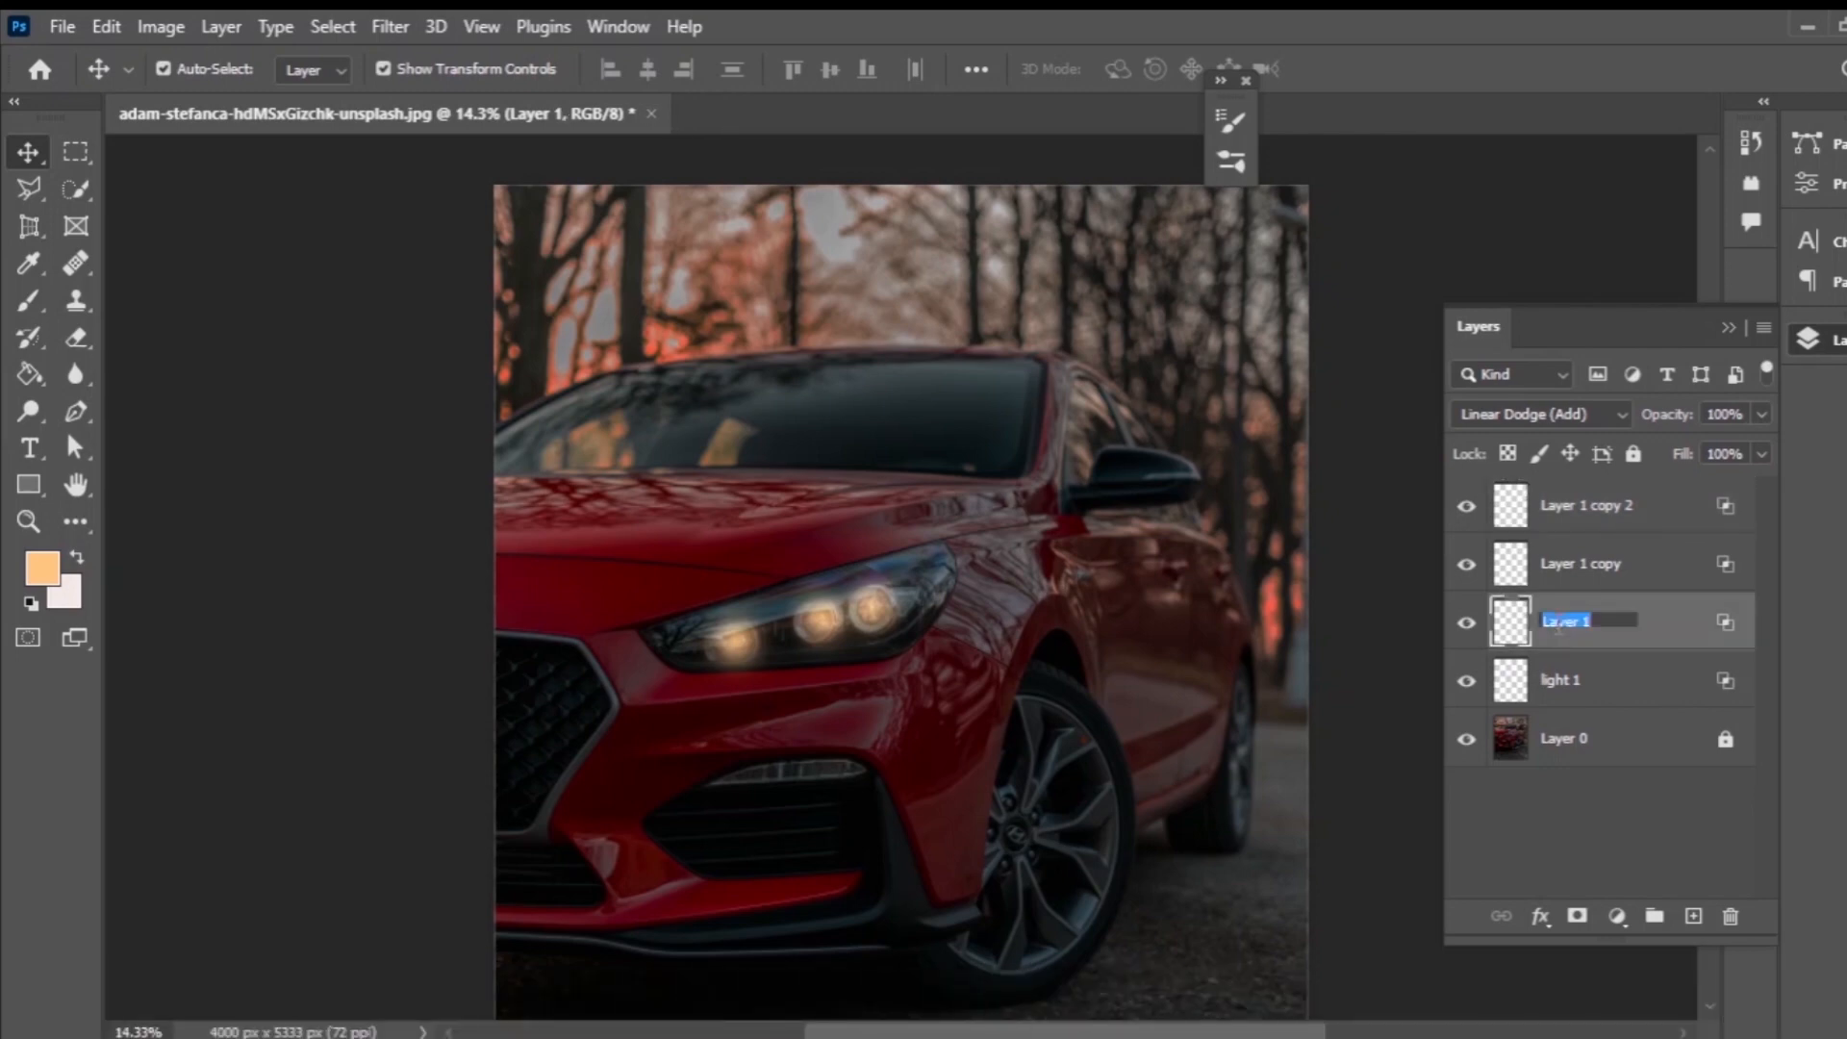
pyautogui.press('BackSpace')
pyautogui.write('L')
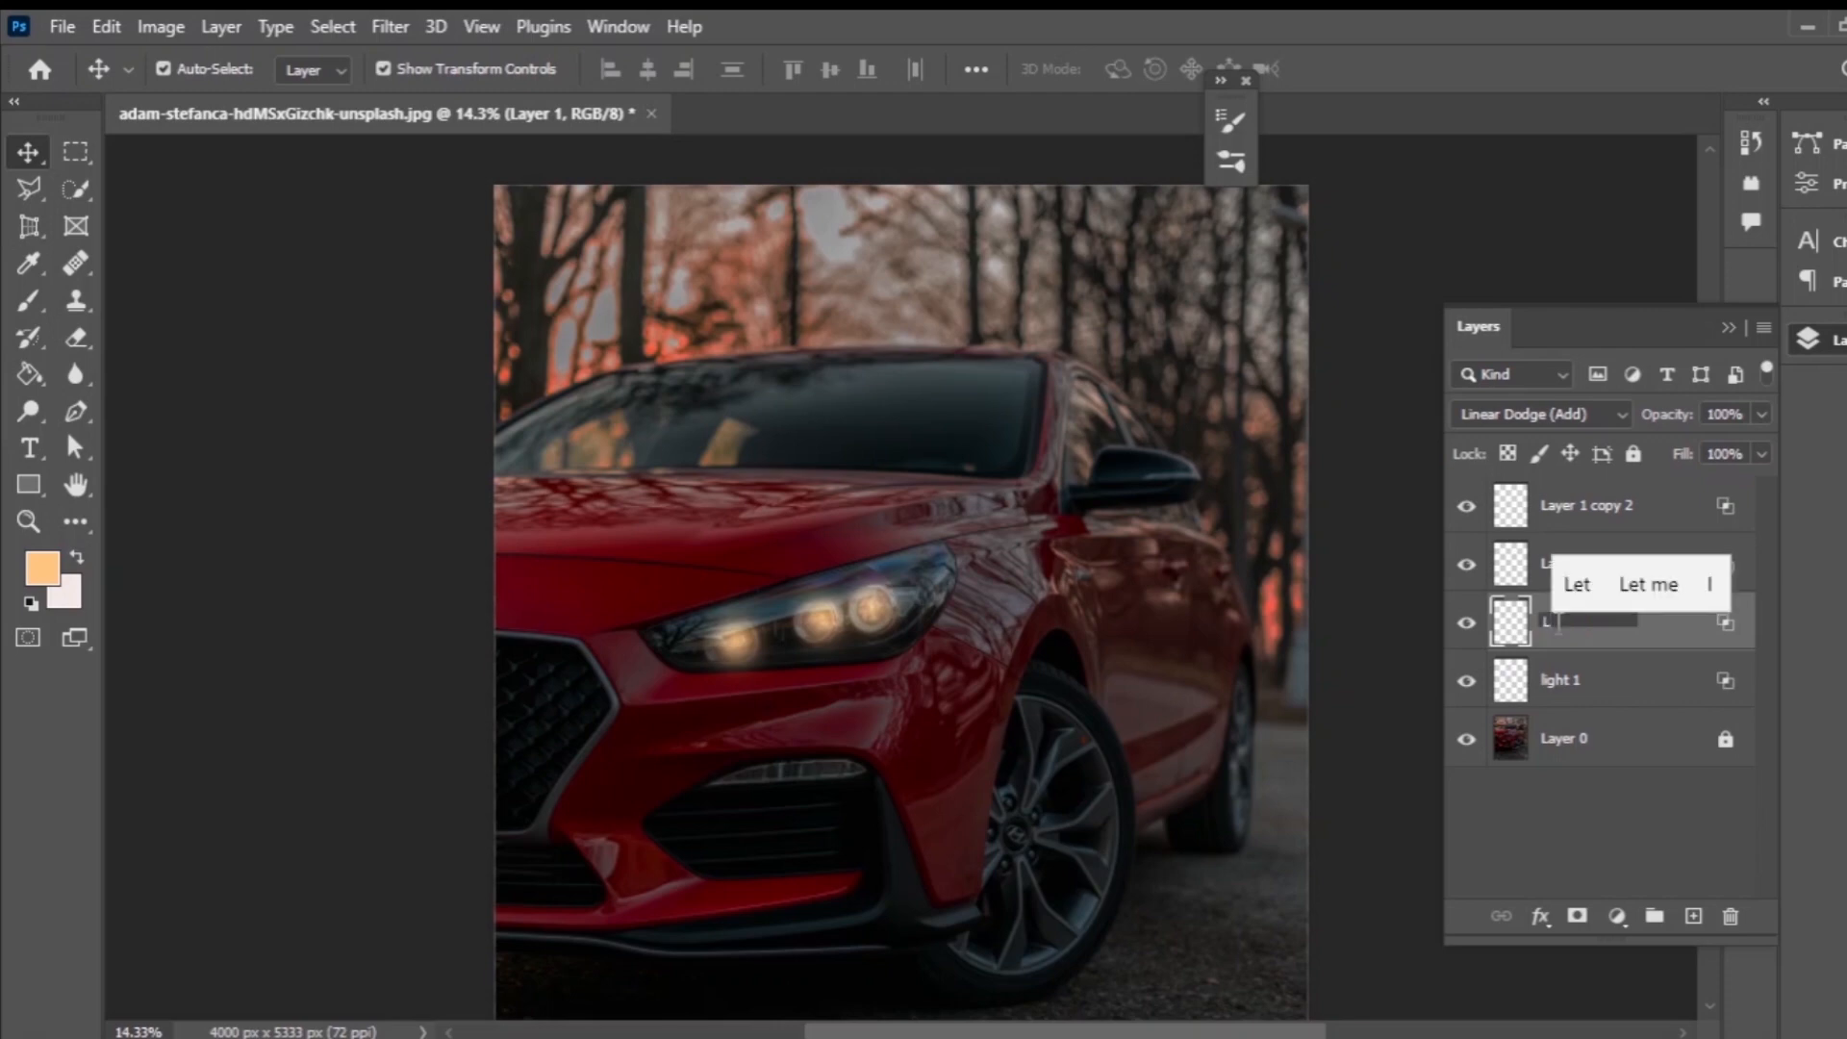
pyautogui.write('ight')
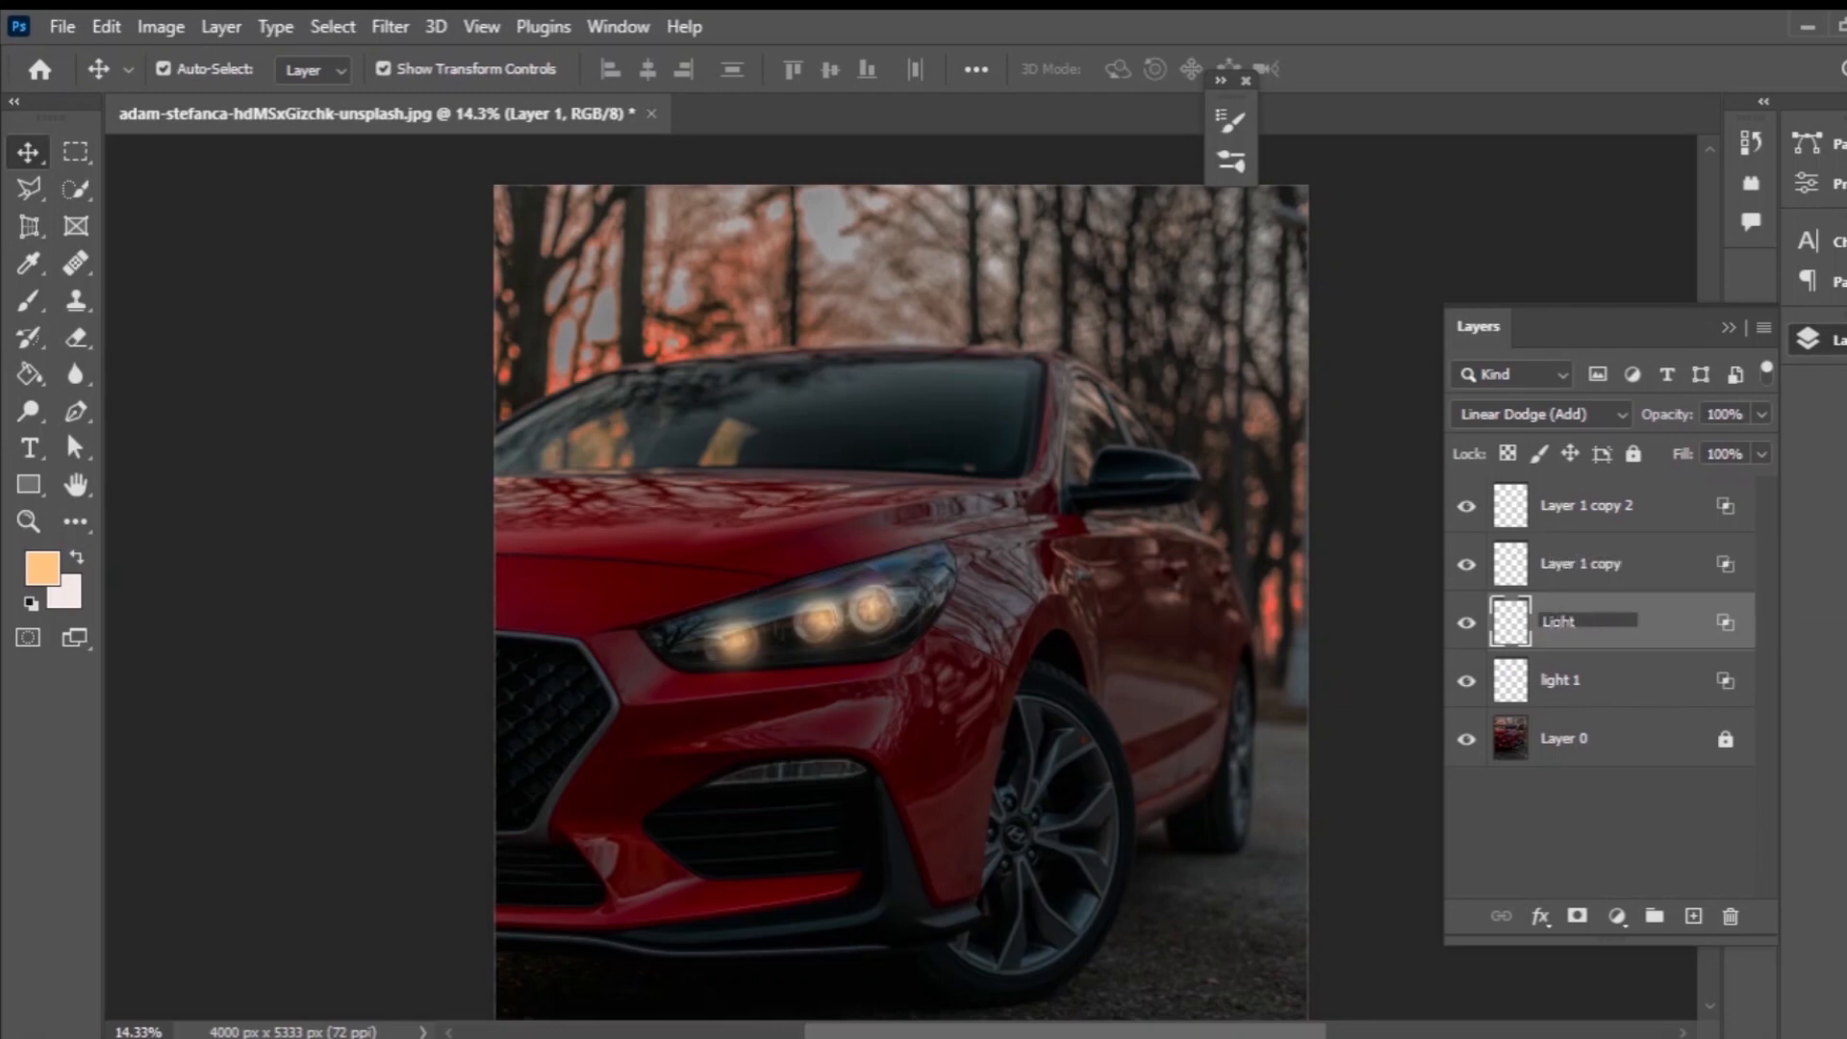
pyautogui.write(' 2')
pyautogui.press('Return')
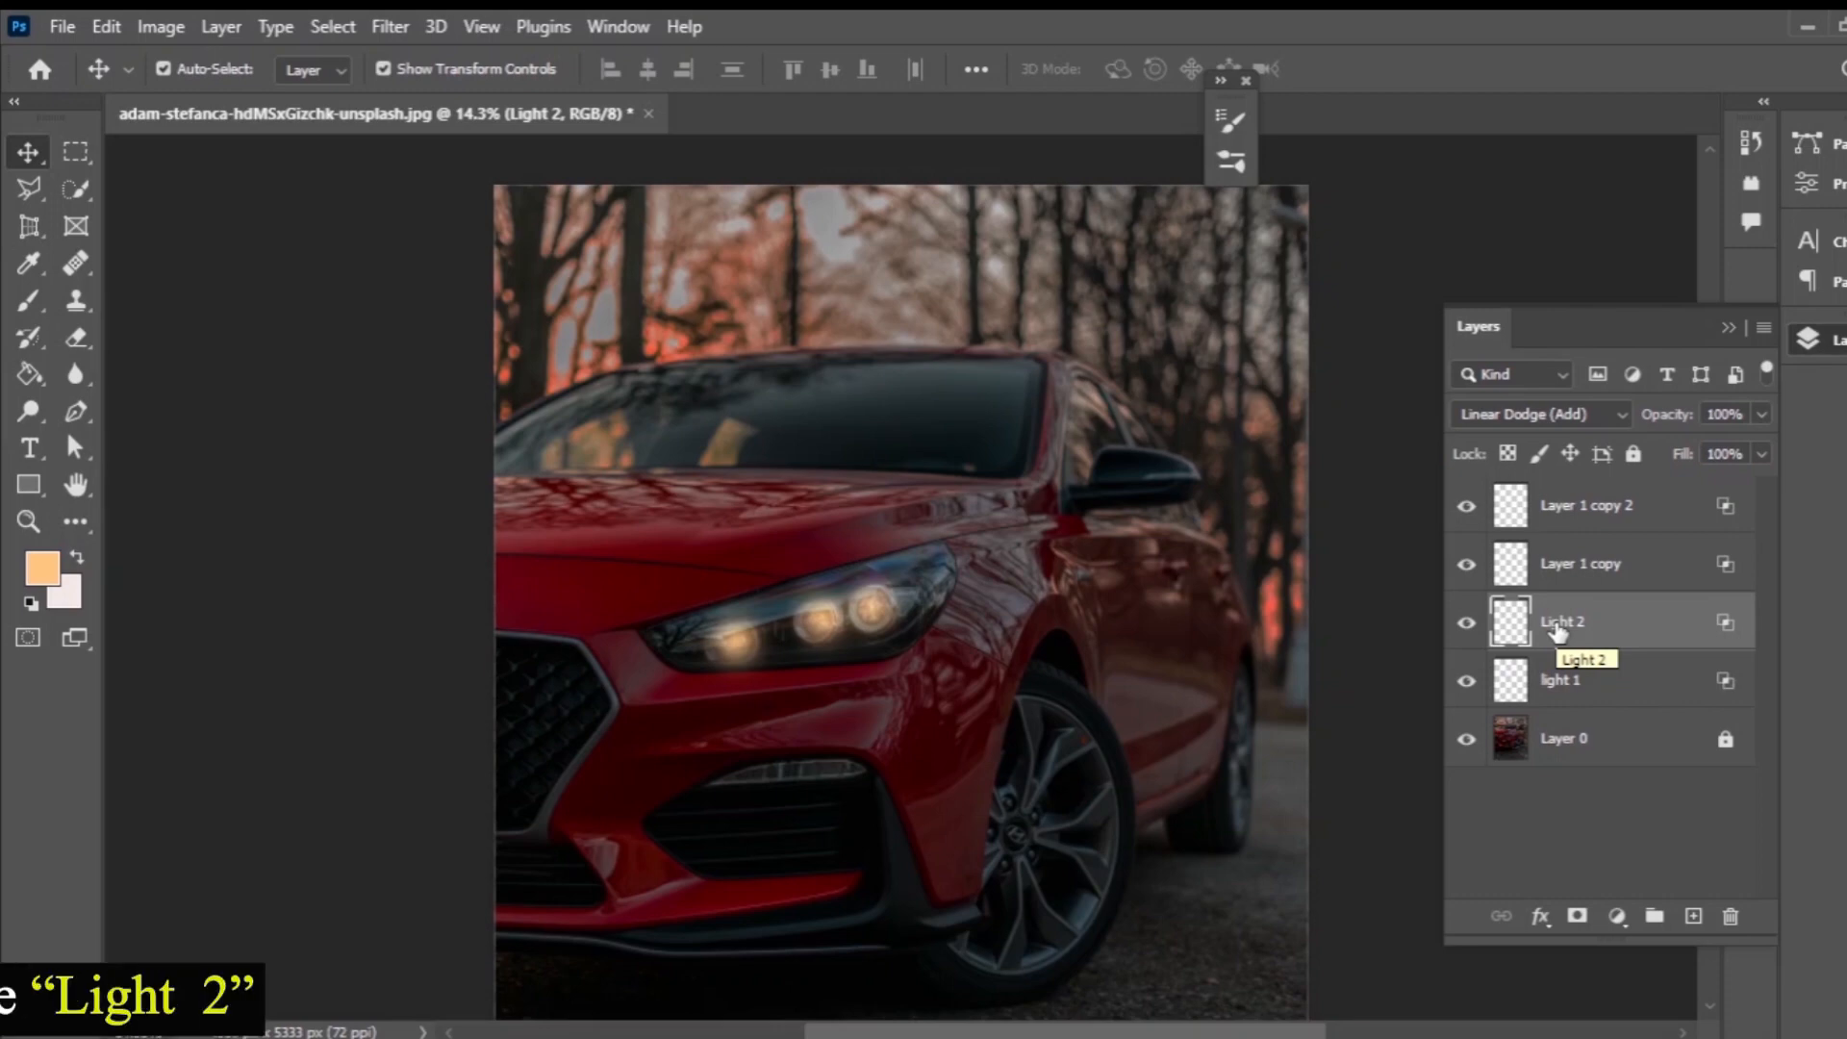
# Rename the layer "Layer 1 copy" as "Reflection light".
pyautogui.doubleClick(1597, 563)
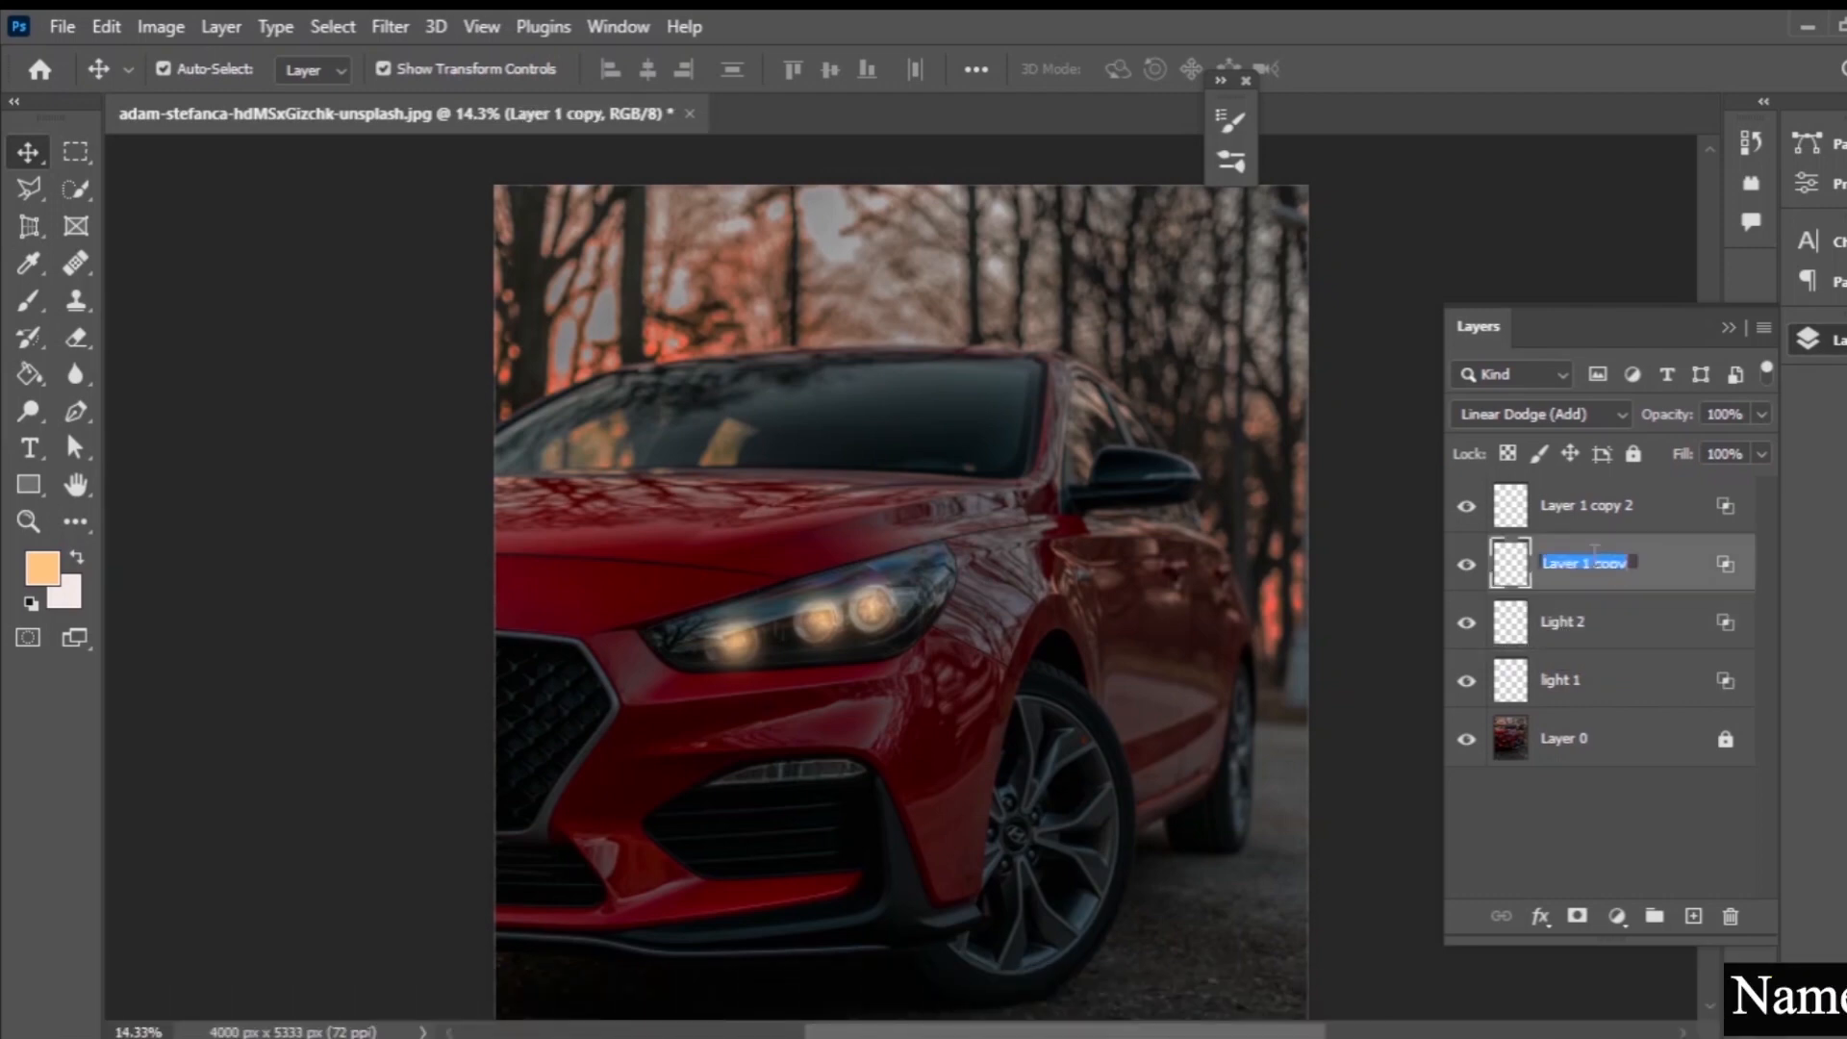
pyautogui.write('Re')
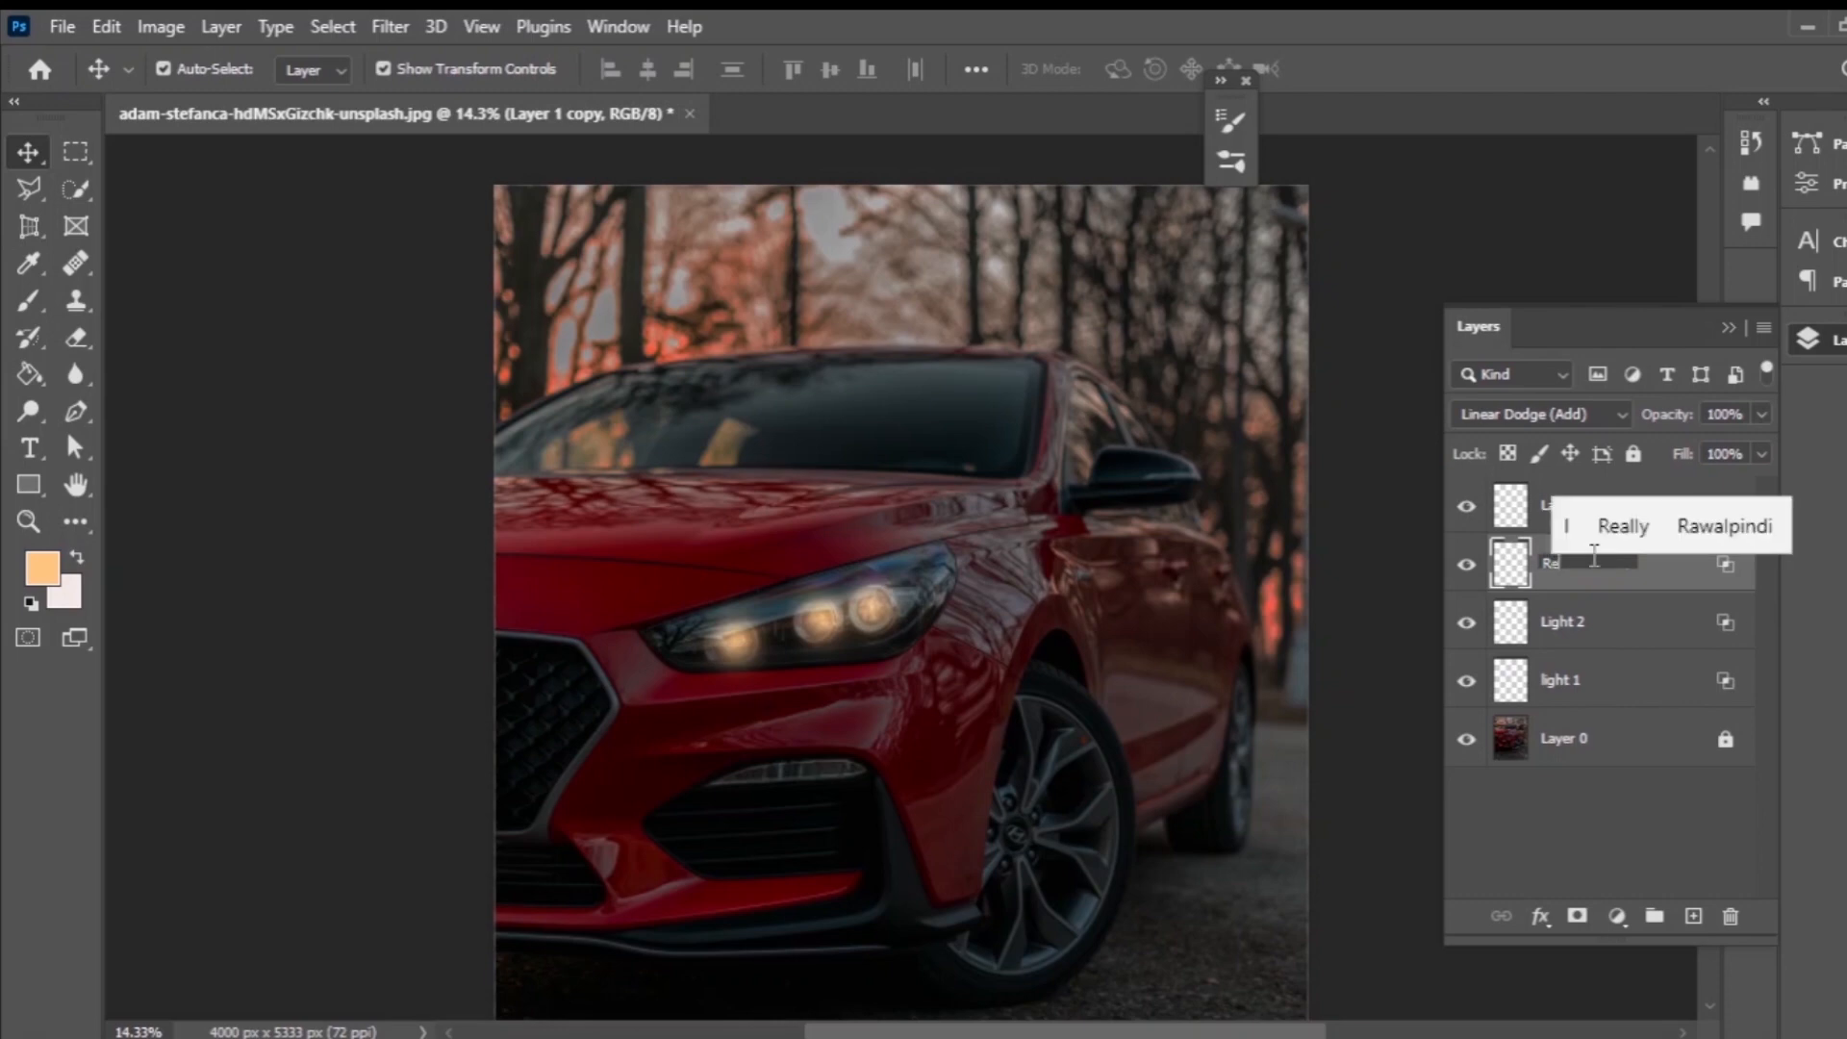
pyautogui.write('fle')
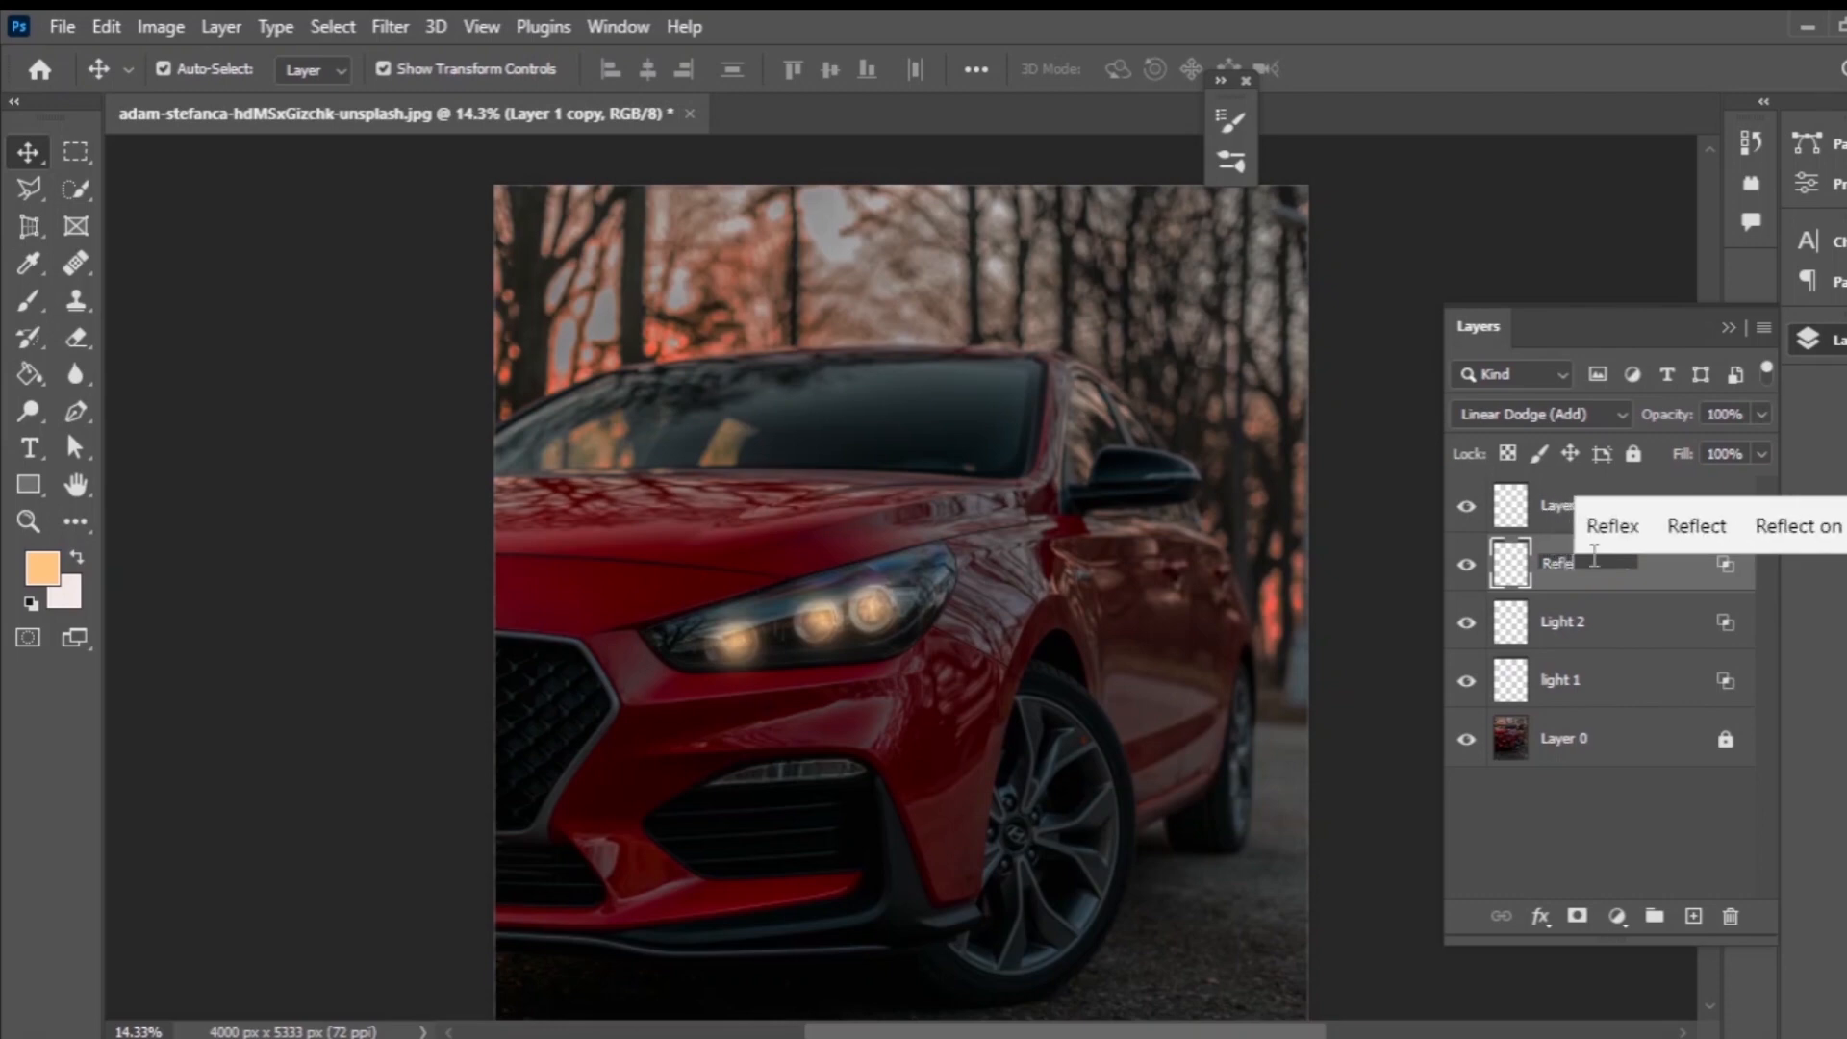
pyautogui.write('ction ')
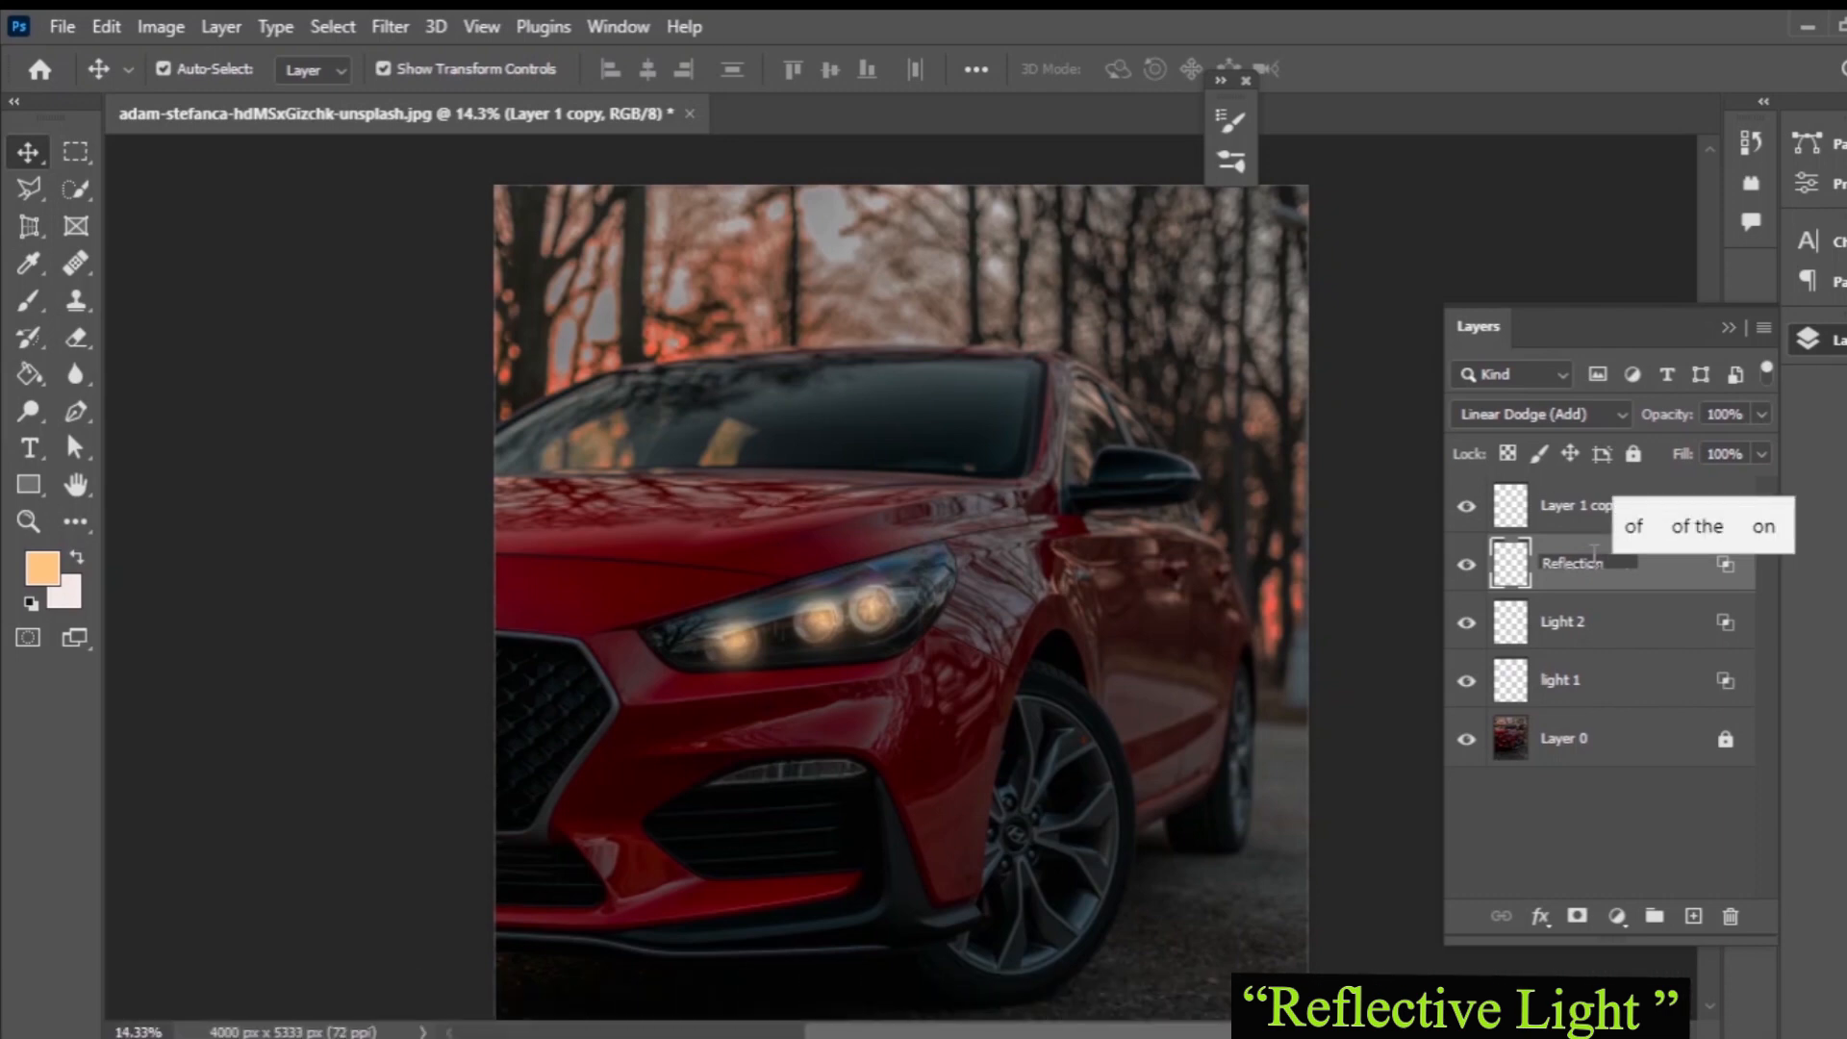
pyautogui.write('light')
pyautogui.press('Return')
# Rename the layer "Layer 1 copy 2" as "Light flare".
pyautogui.doubleClick(1594, 506)
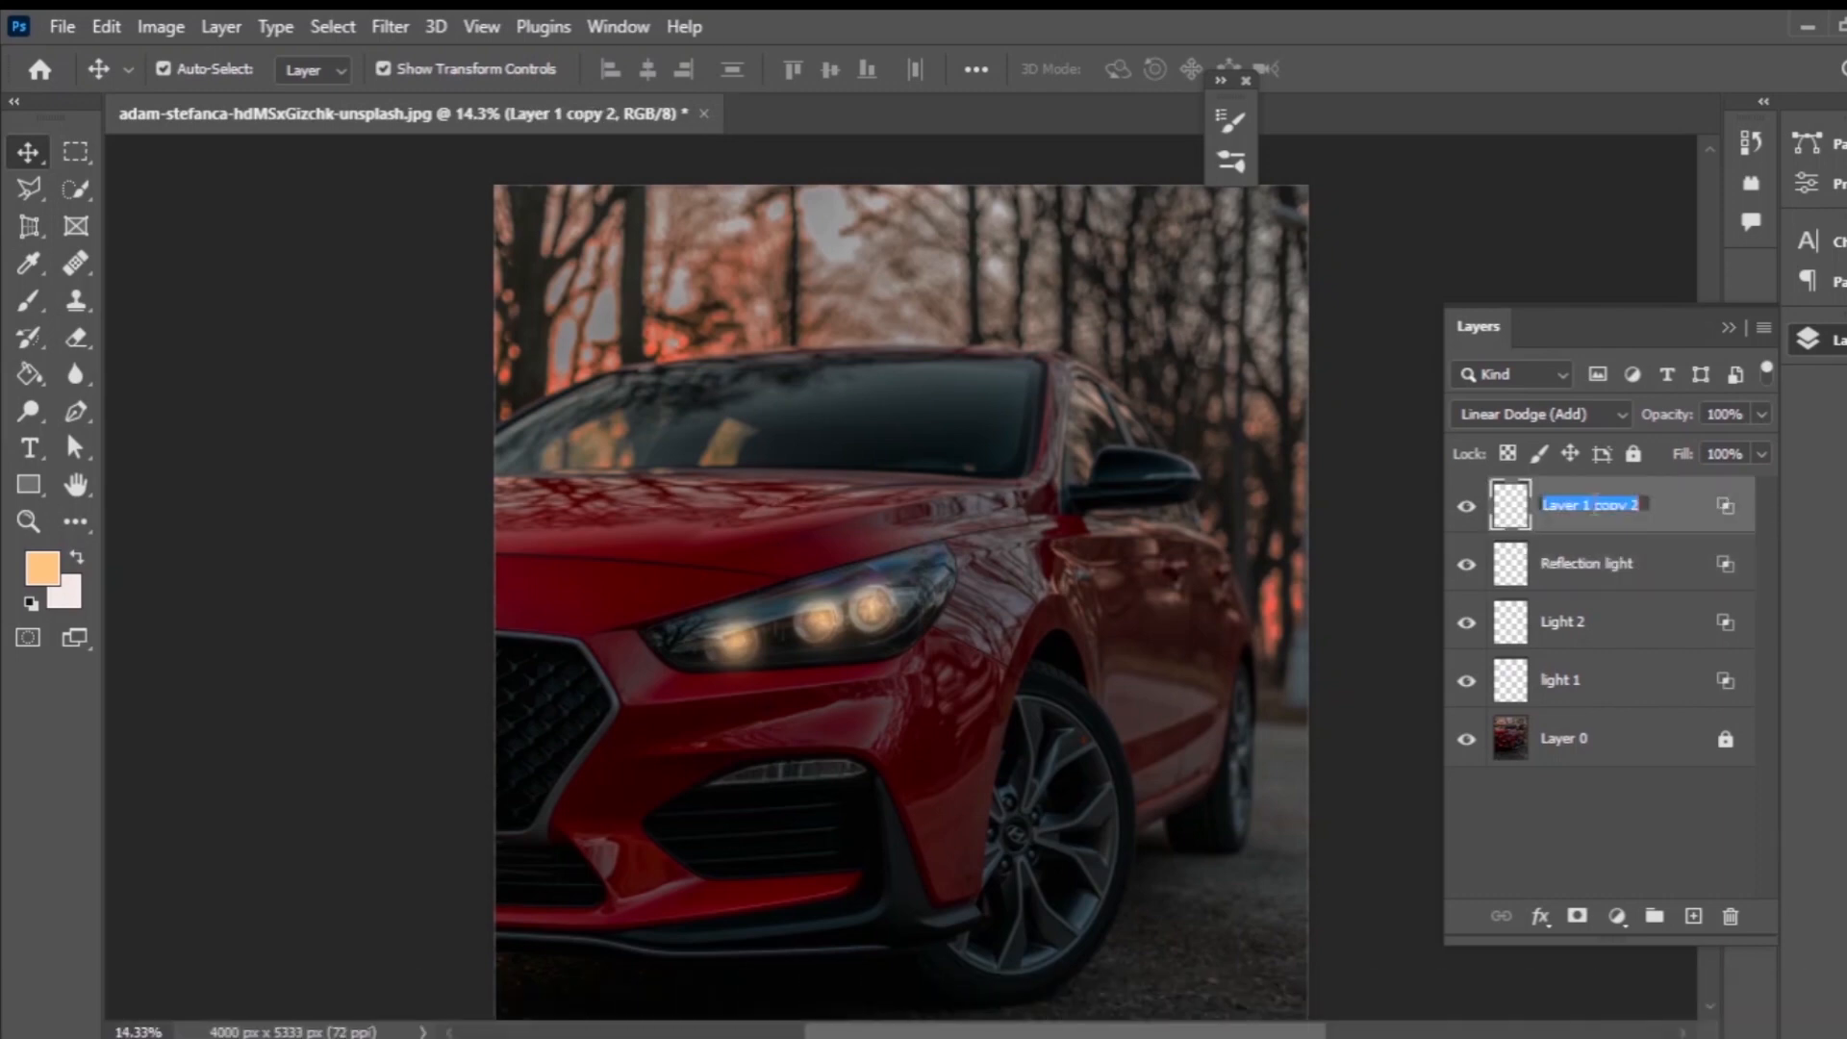
pyautogui.write('Light')
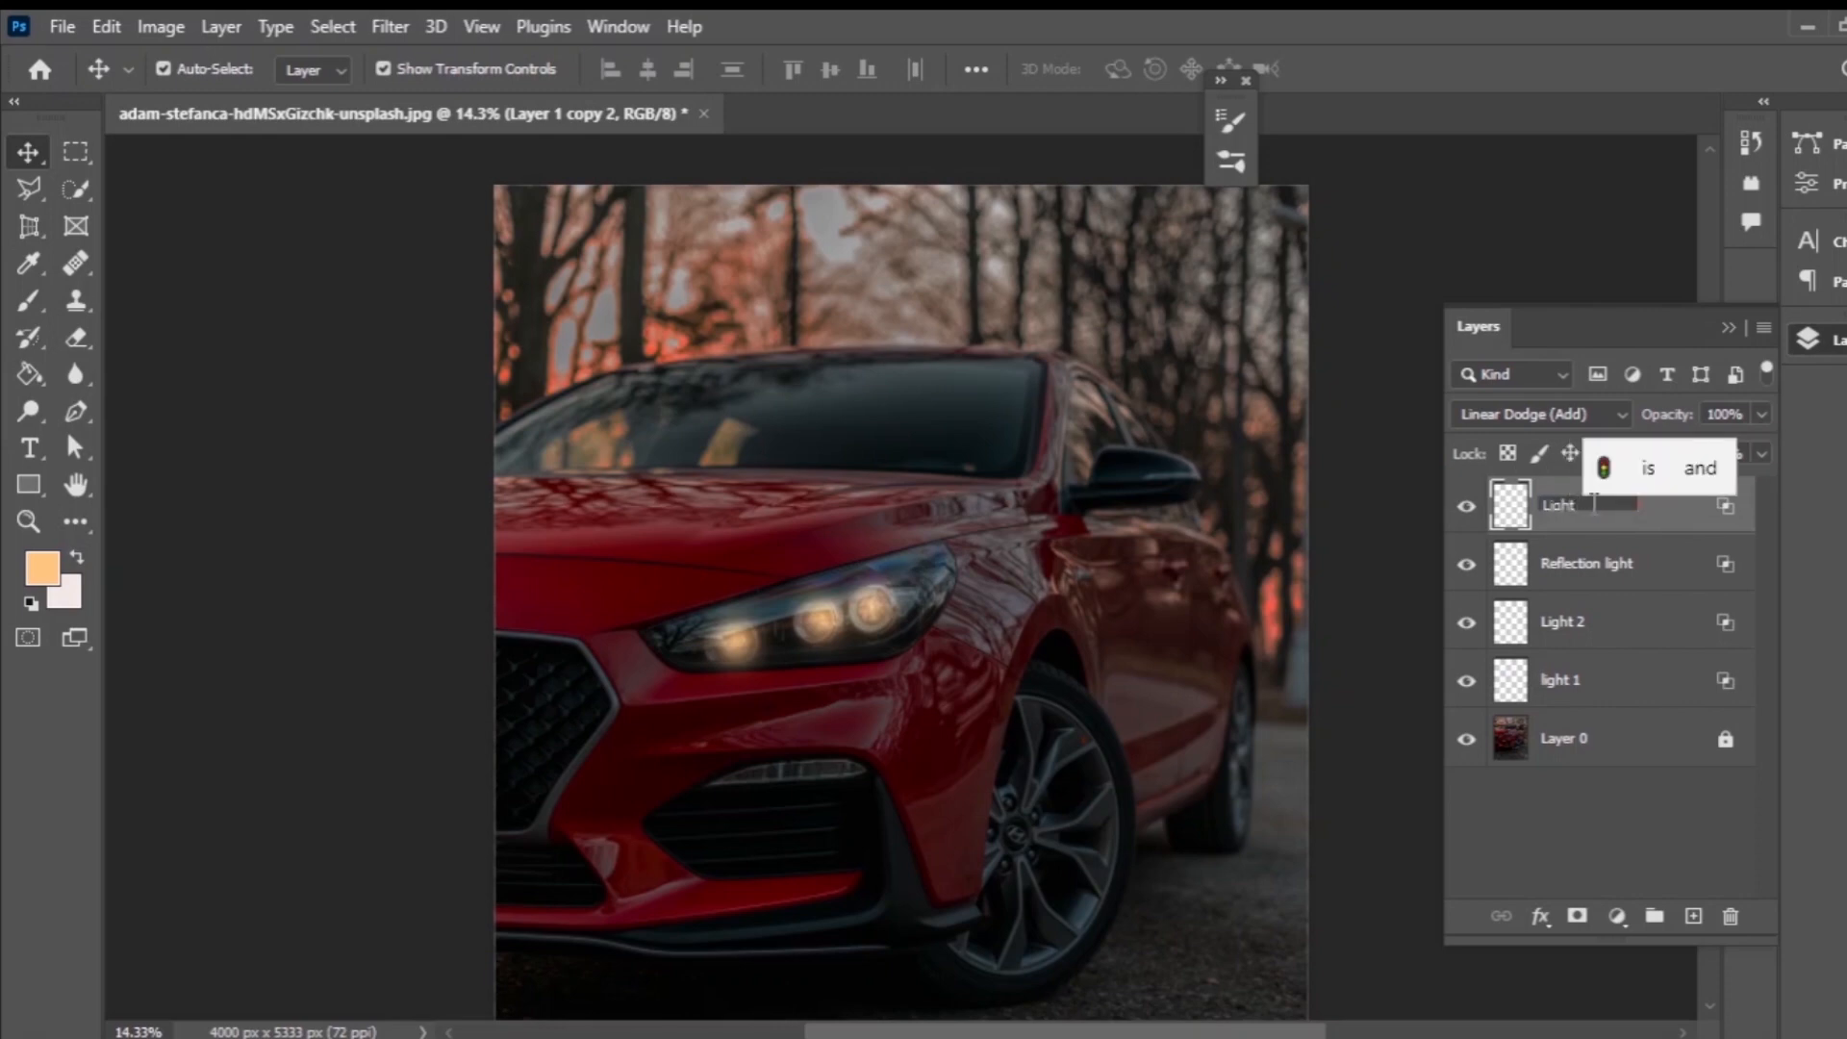
pyautogui.write(' f')
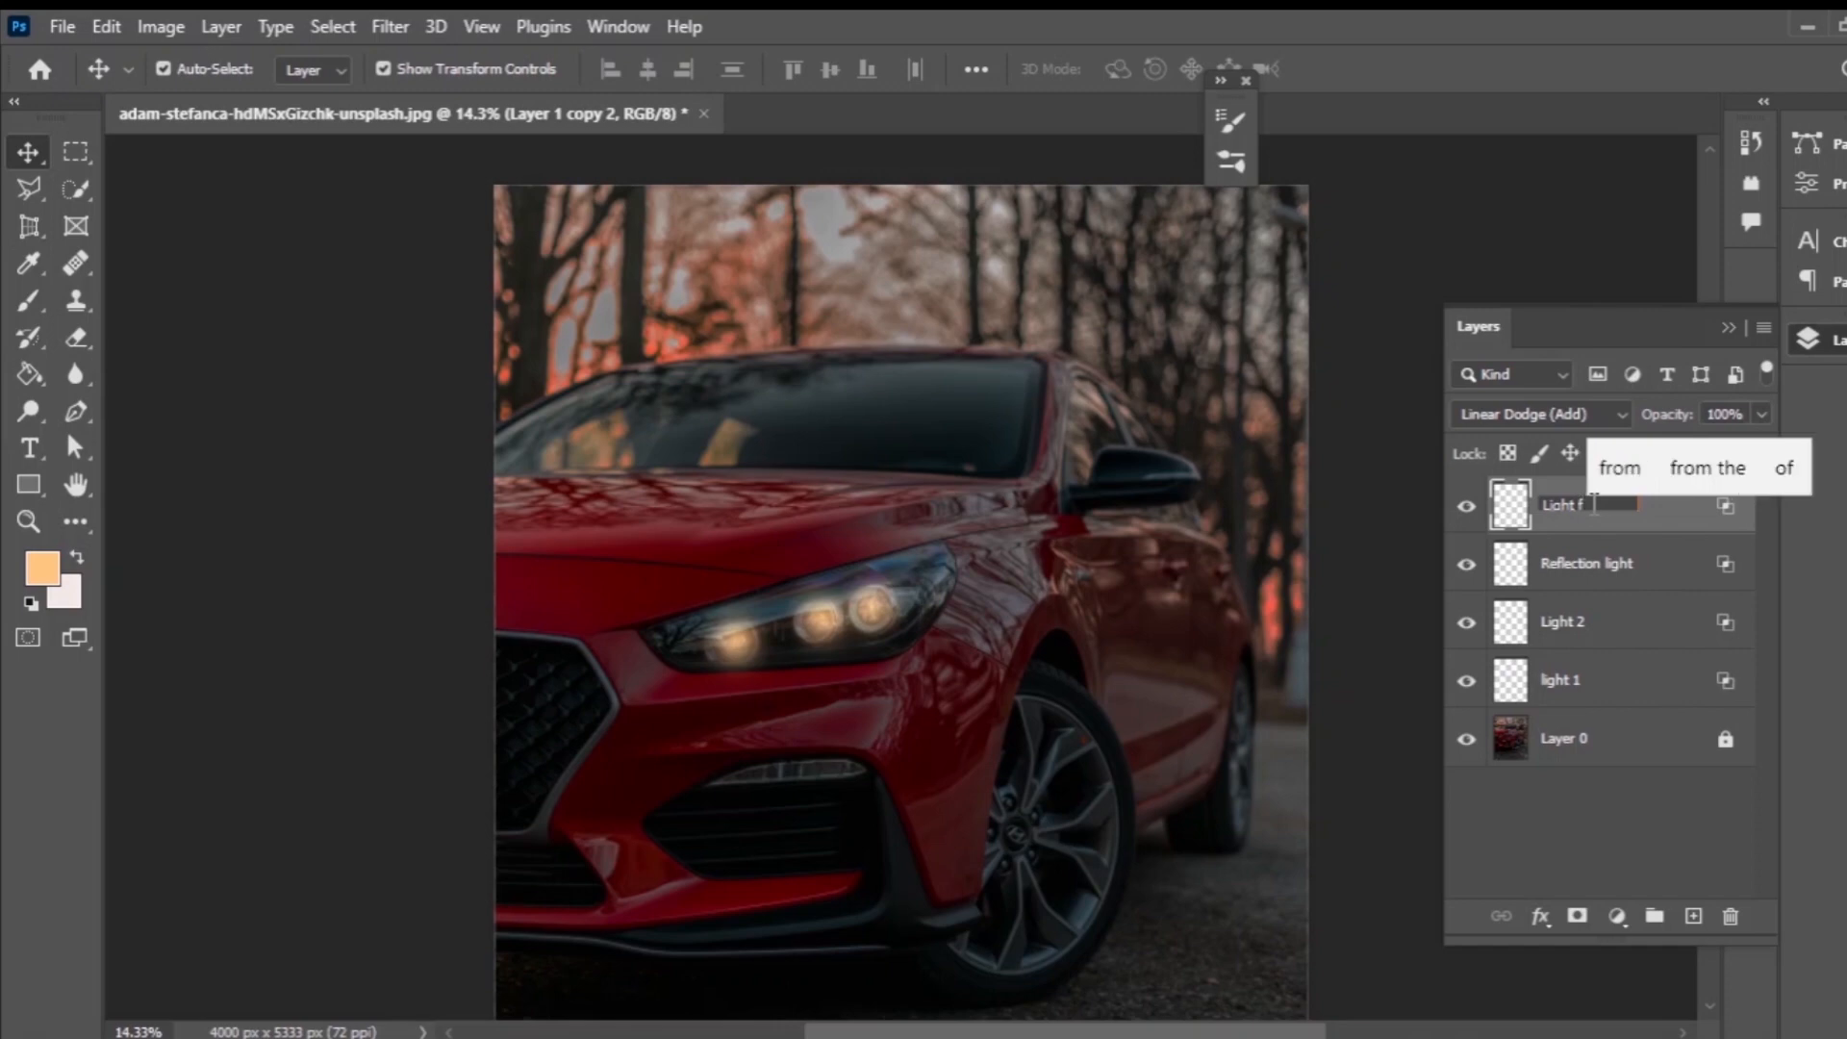
pyautogui.write('lare')
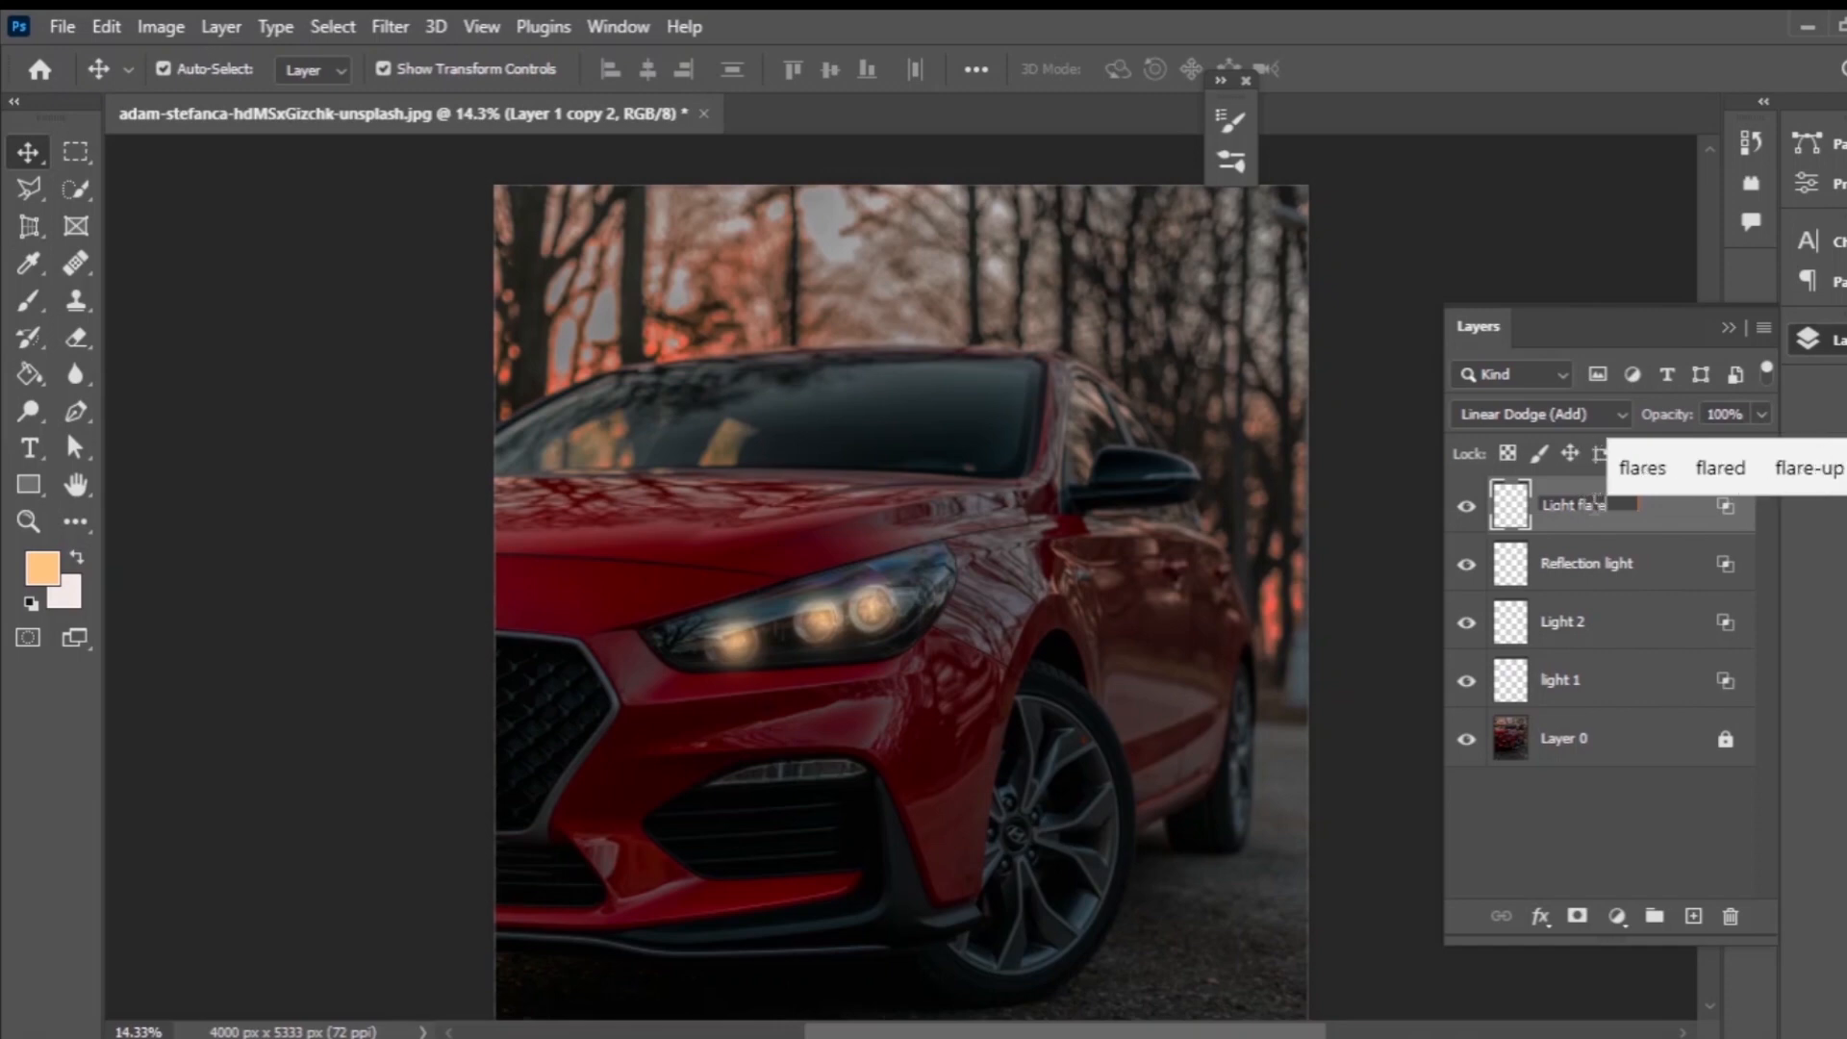
pyautogui.press('Return')
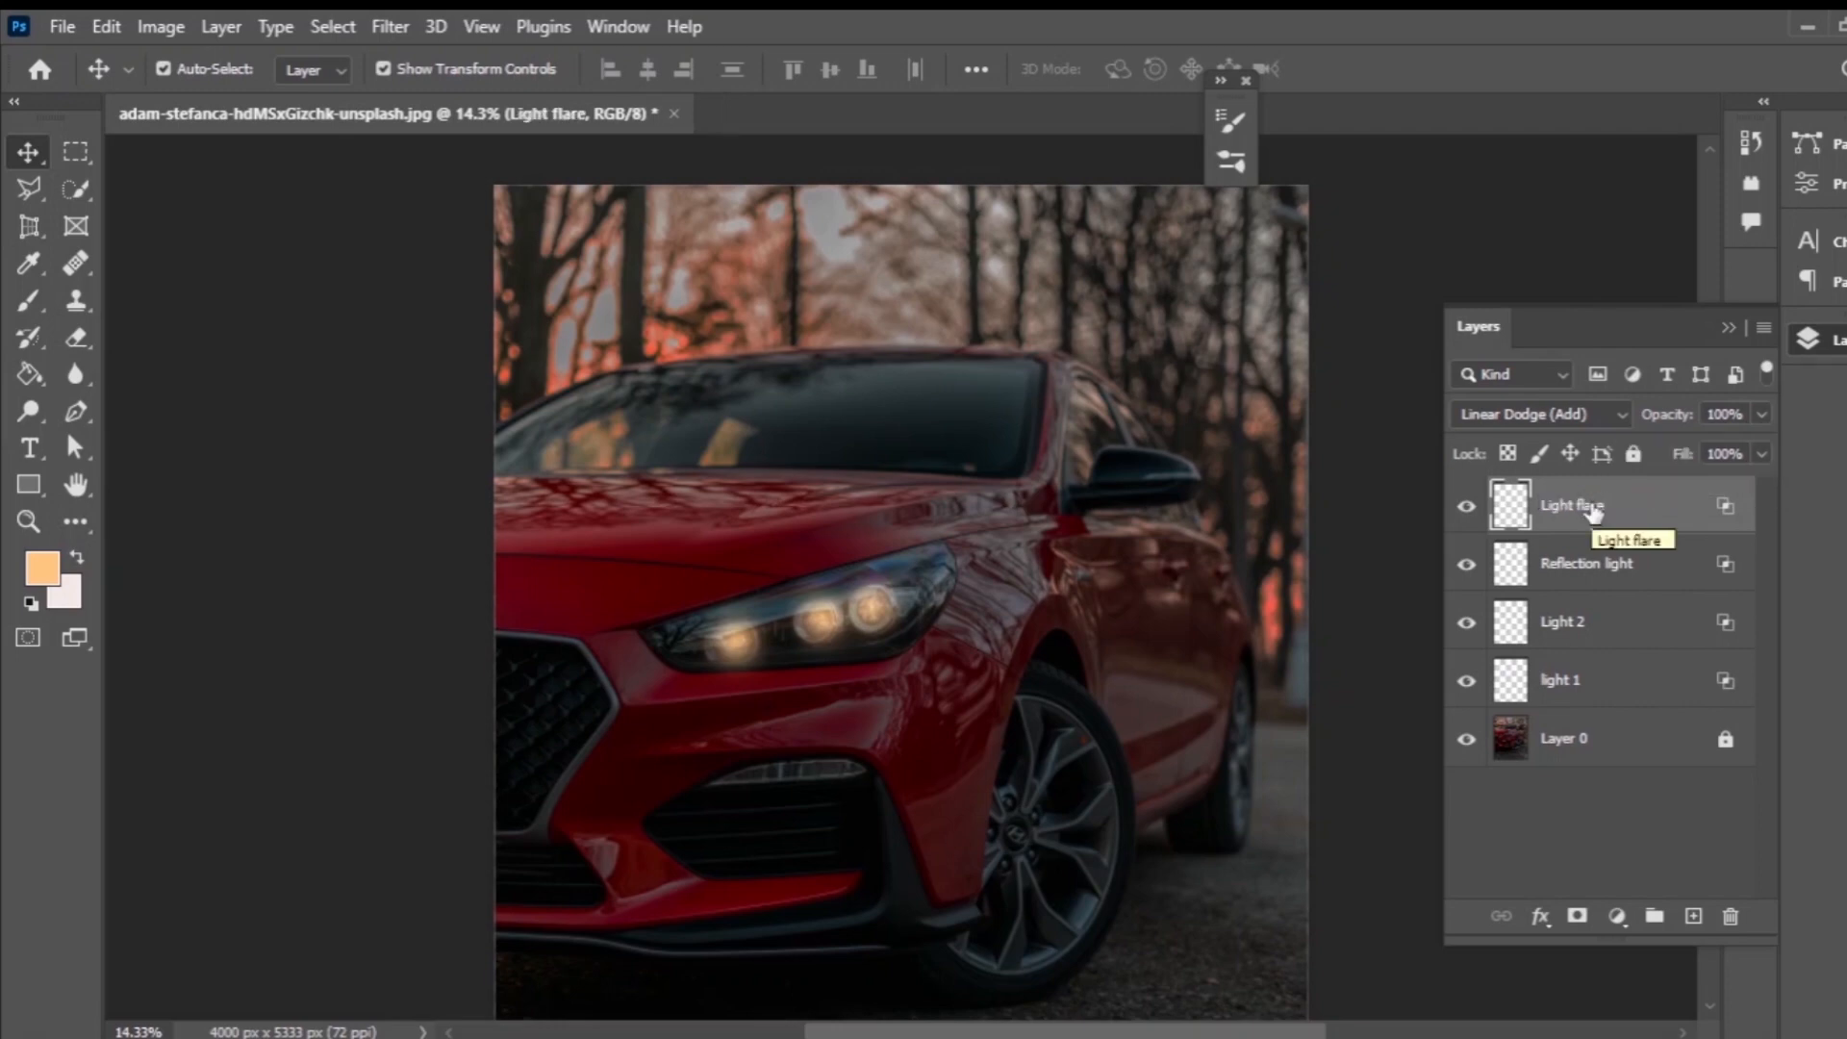
# Paint a soft warm glow over the three headlight bulbs on the Light 2 layer with the Brush tool at 75% opacity.
pyautogui.click(1595, 623)
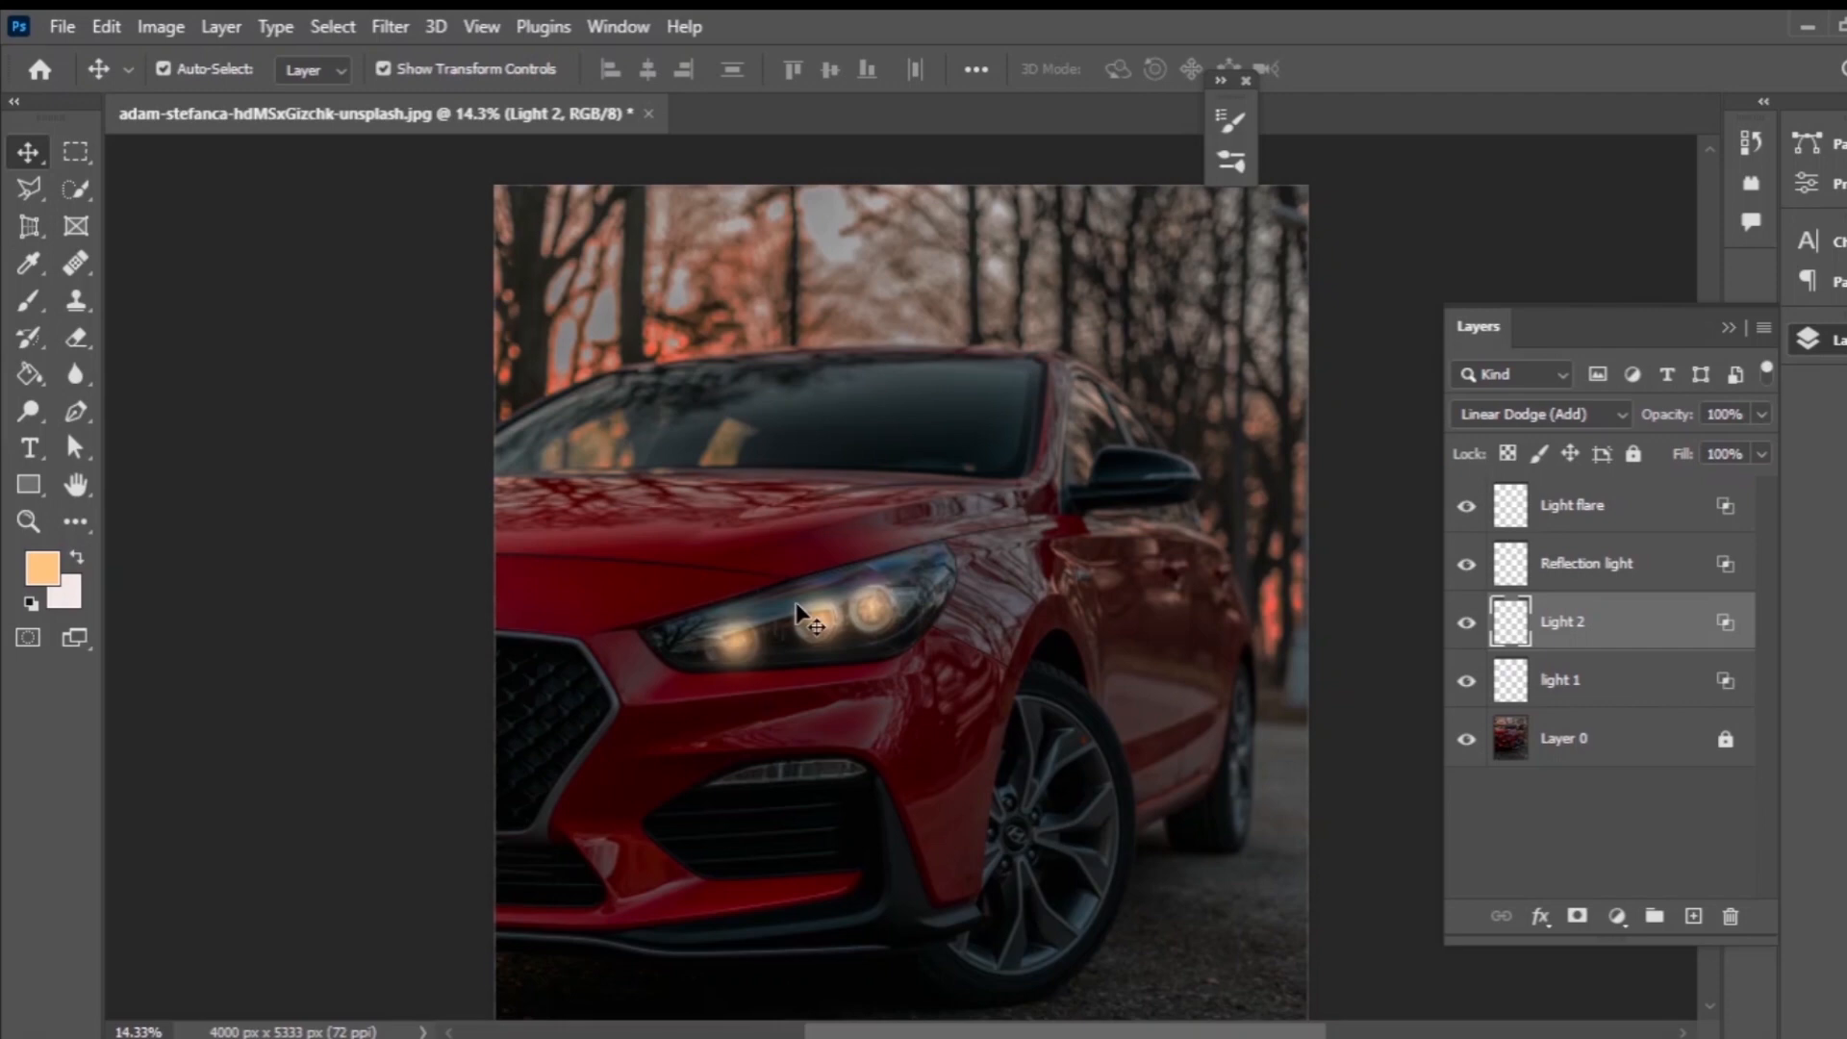
pyautogui.click(35, 303)
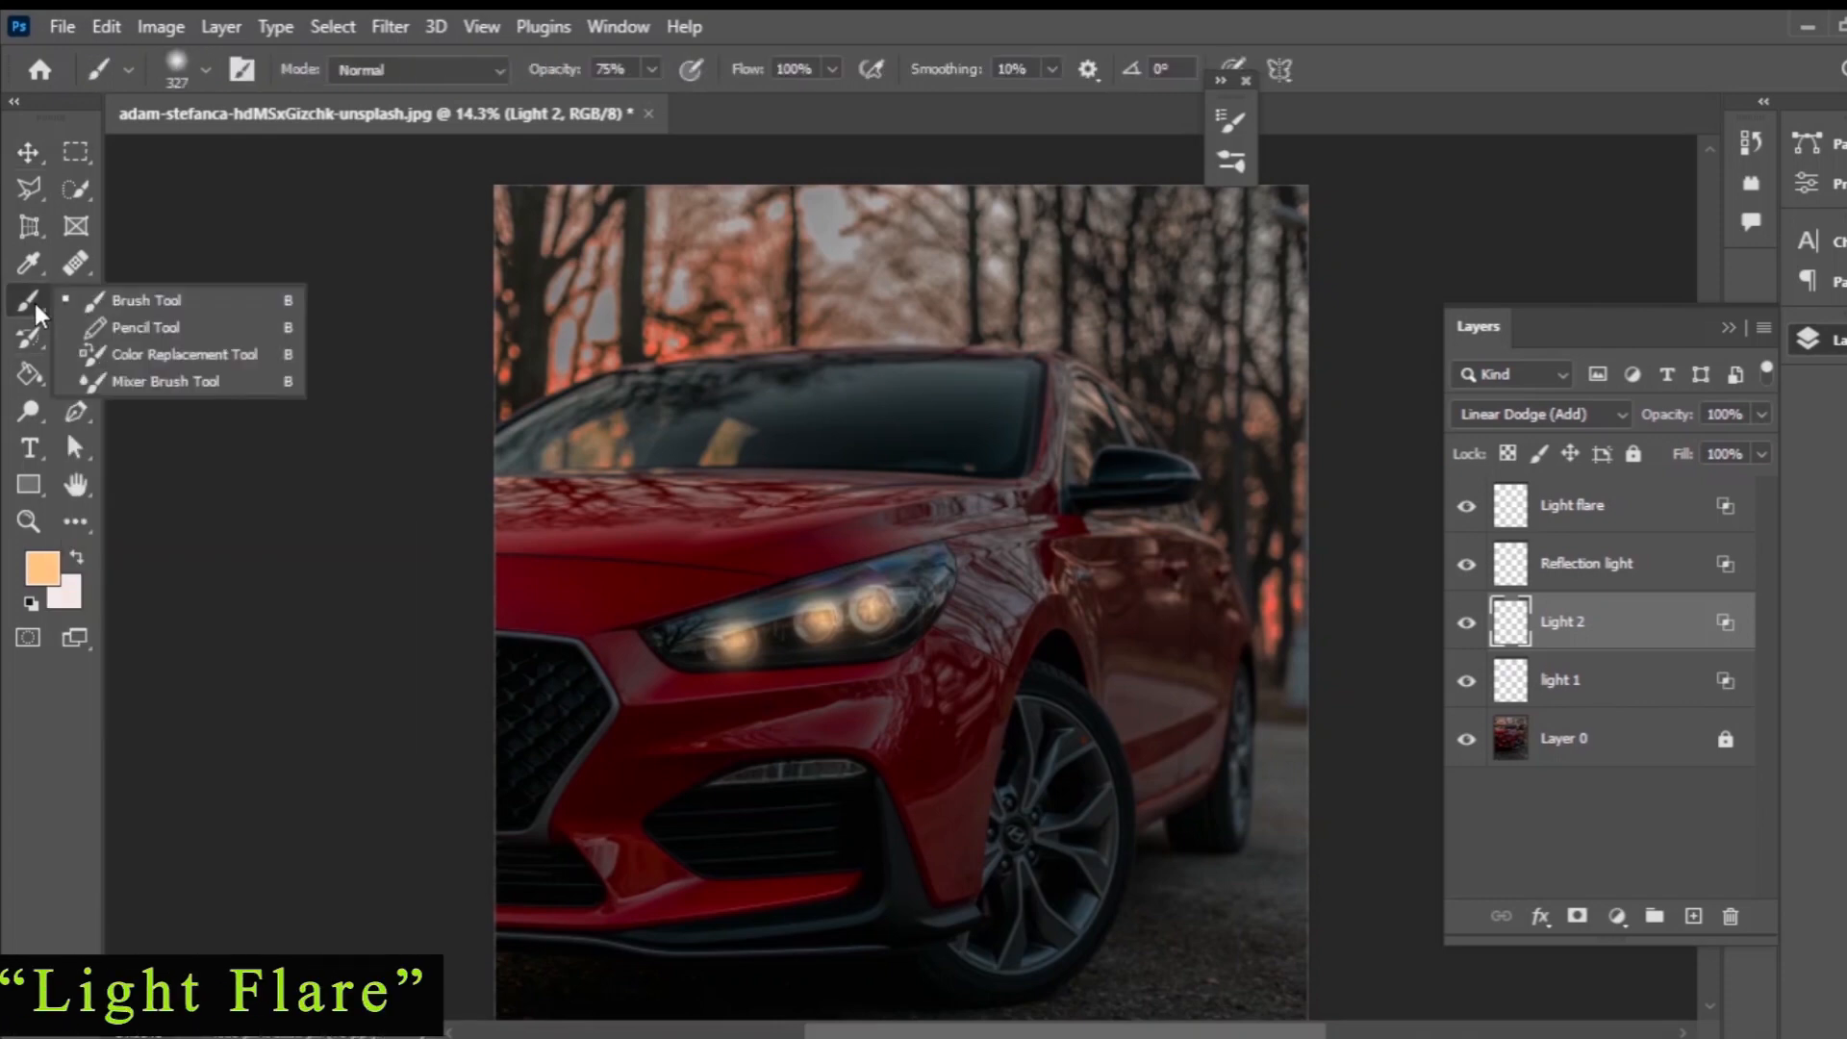
pyautogui.click(100, 302)
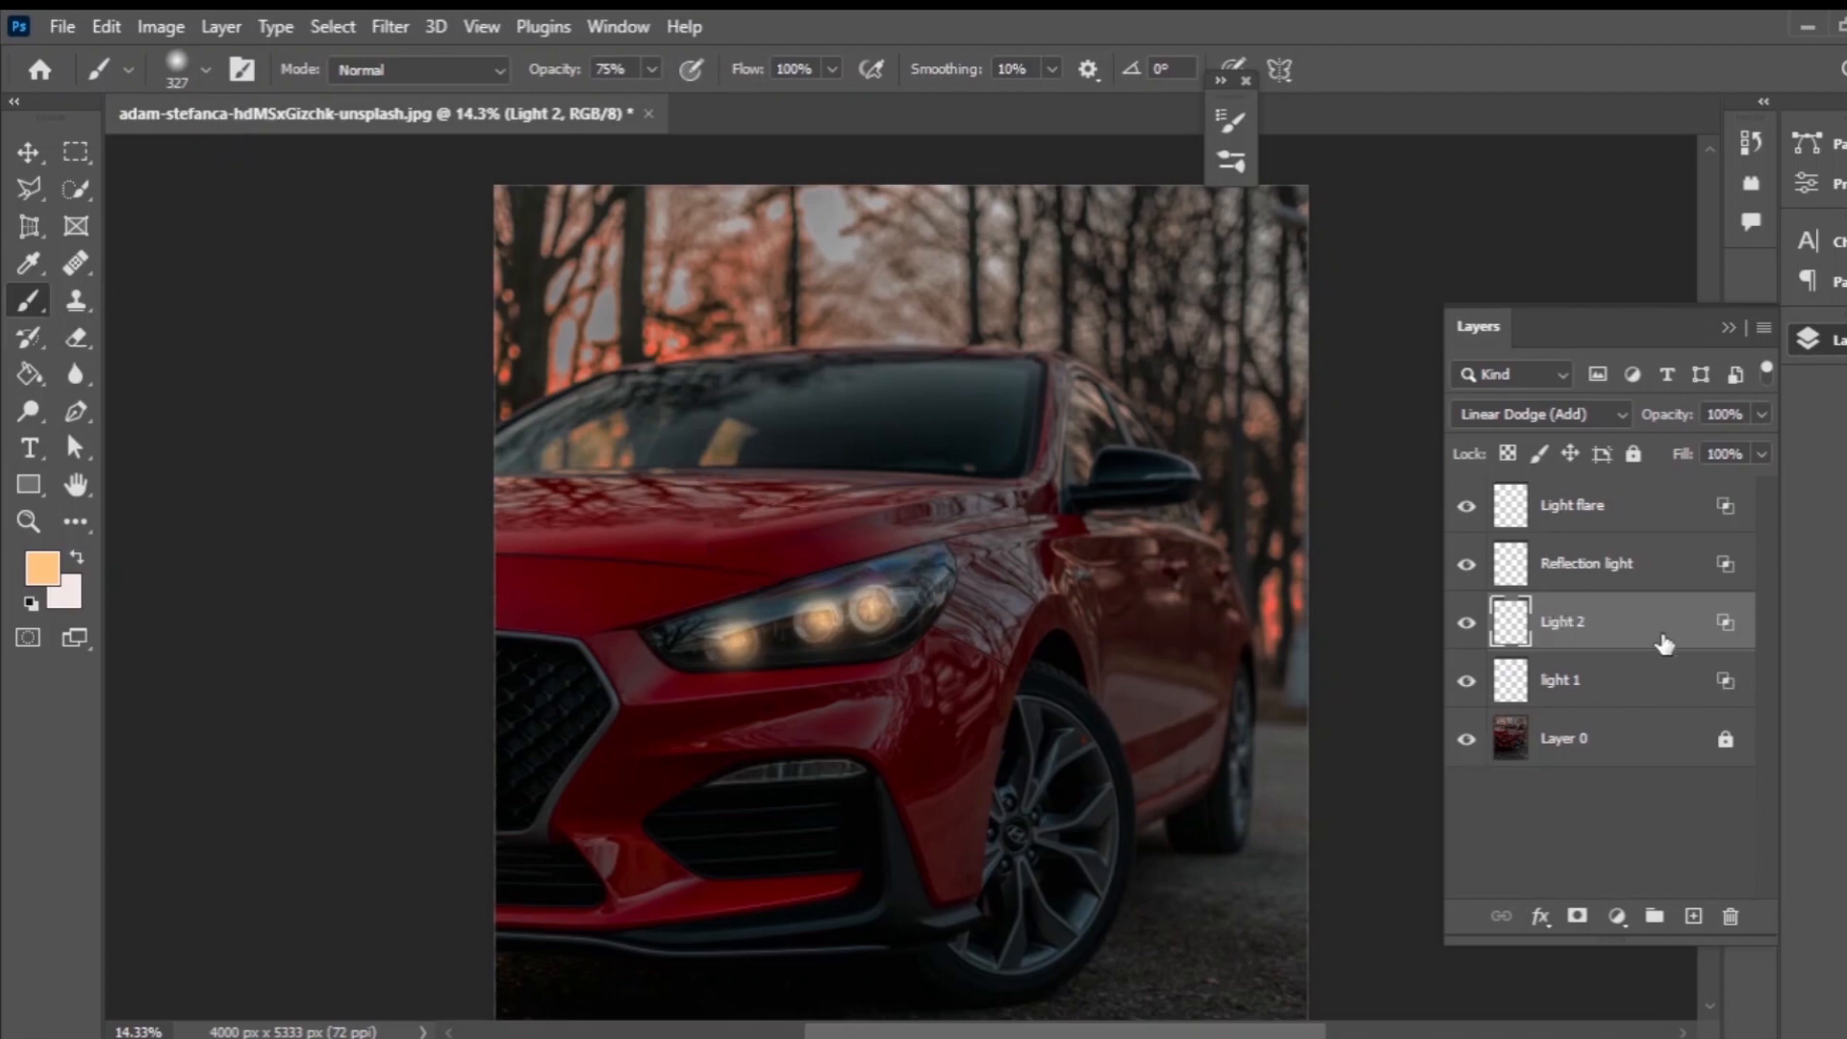
pyautogui.click(871, 603)
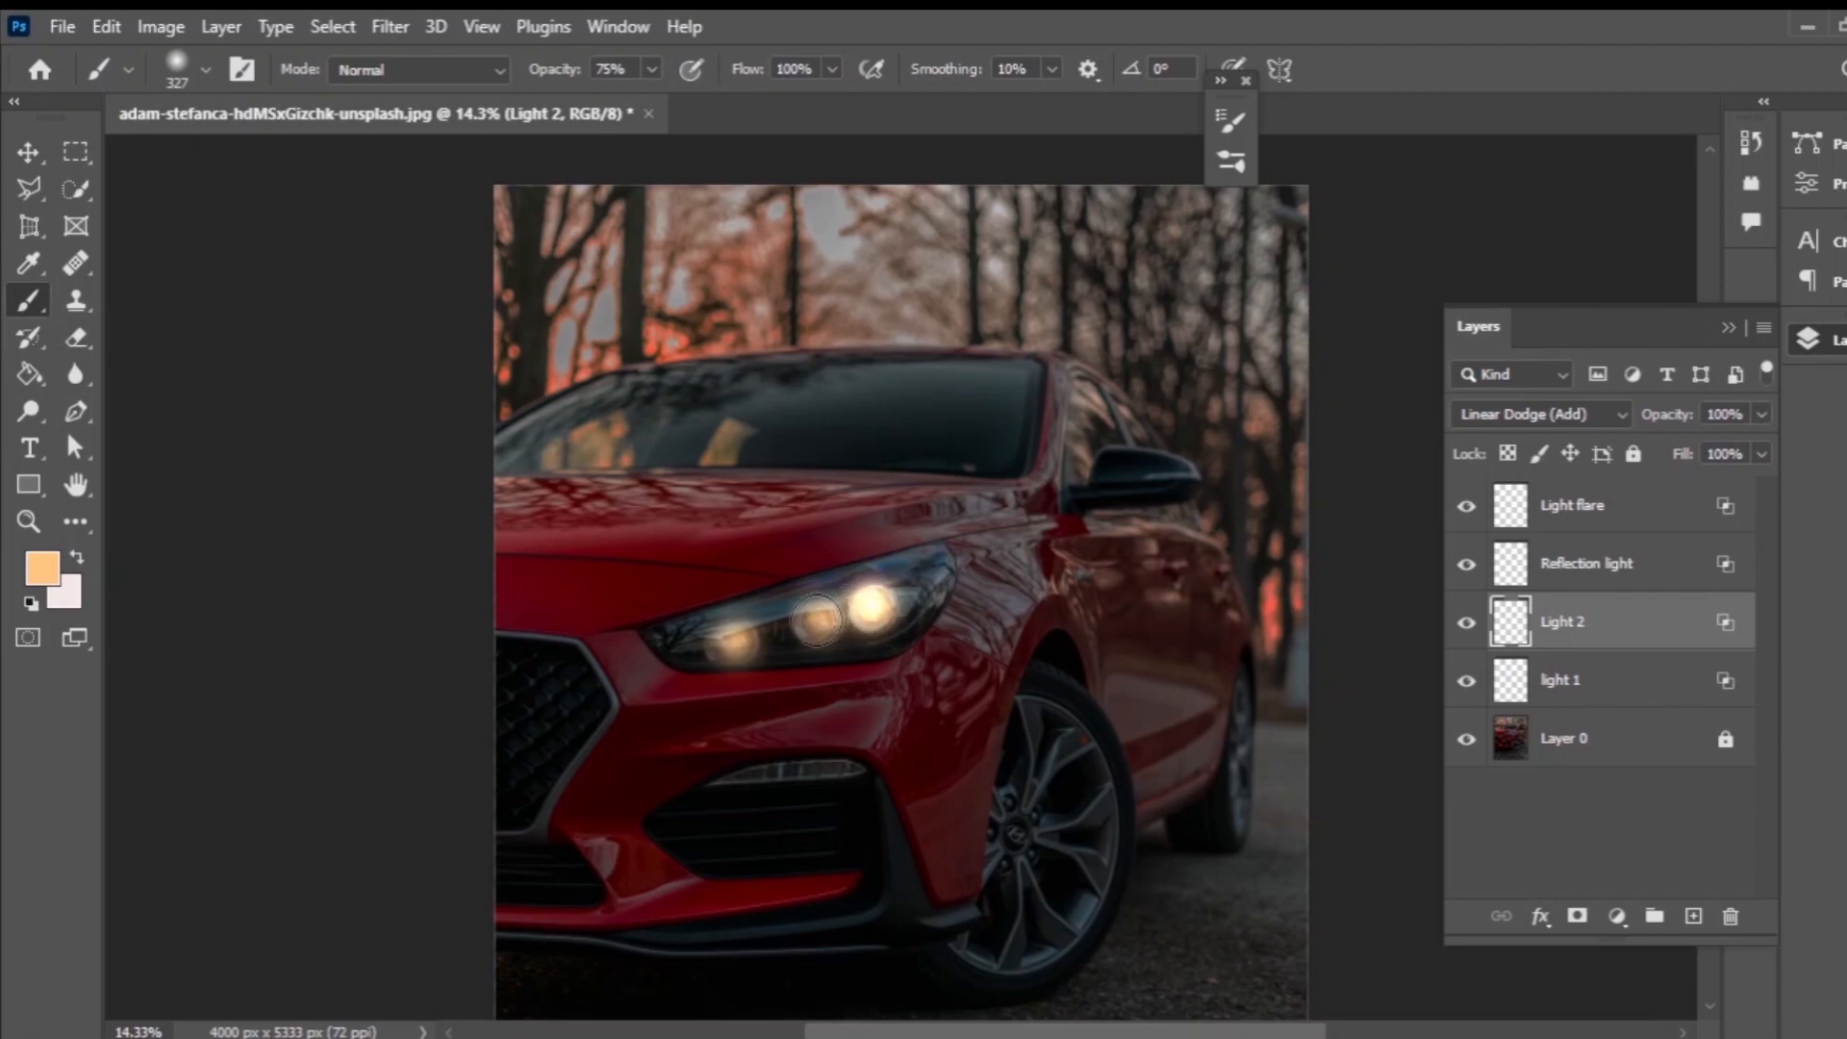
pyautogui.click(738, 643)
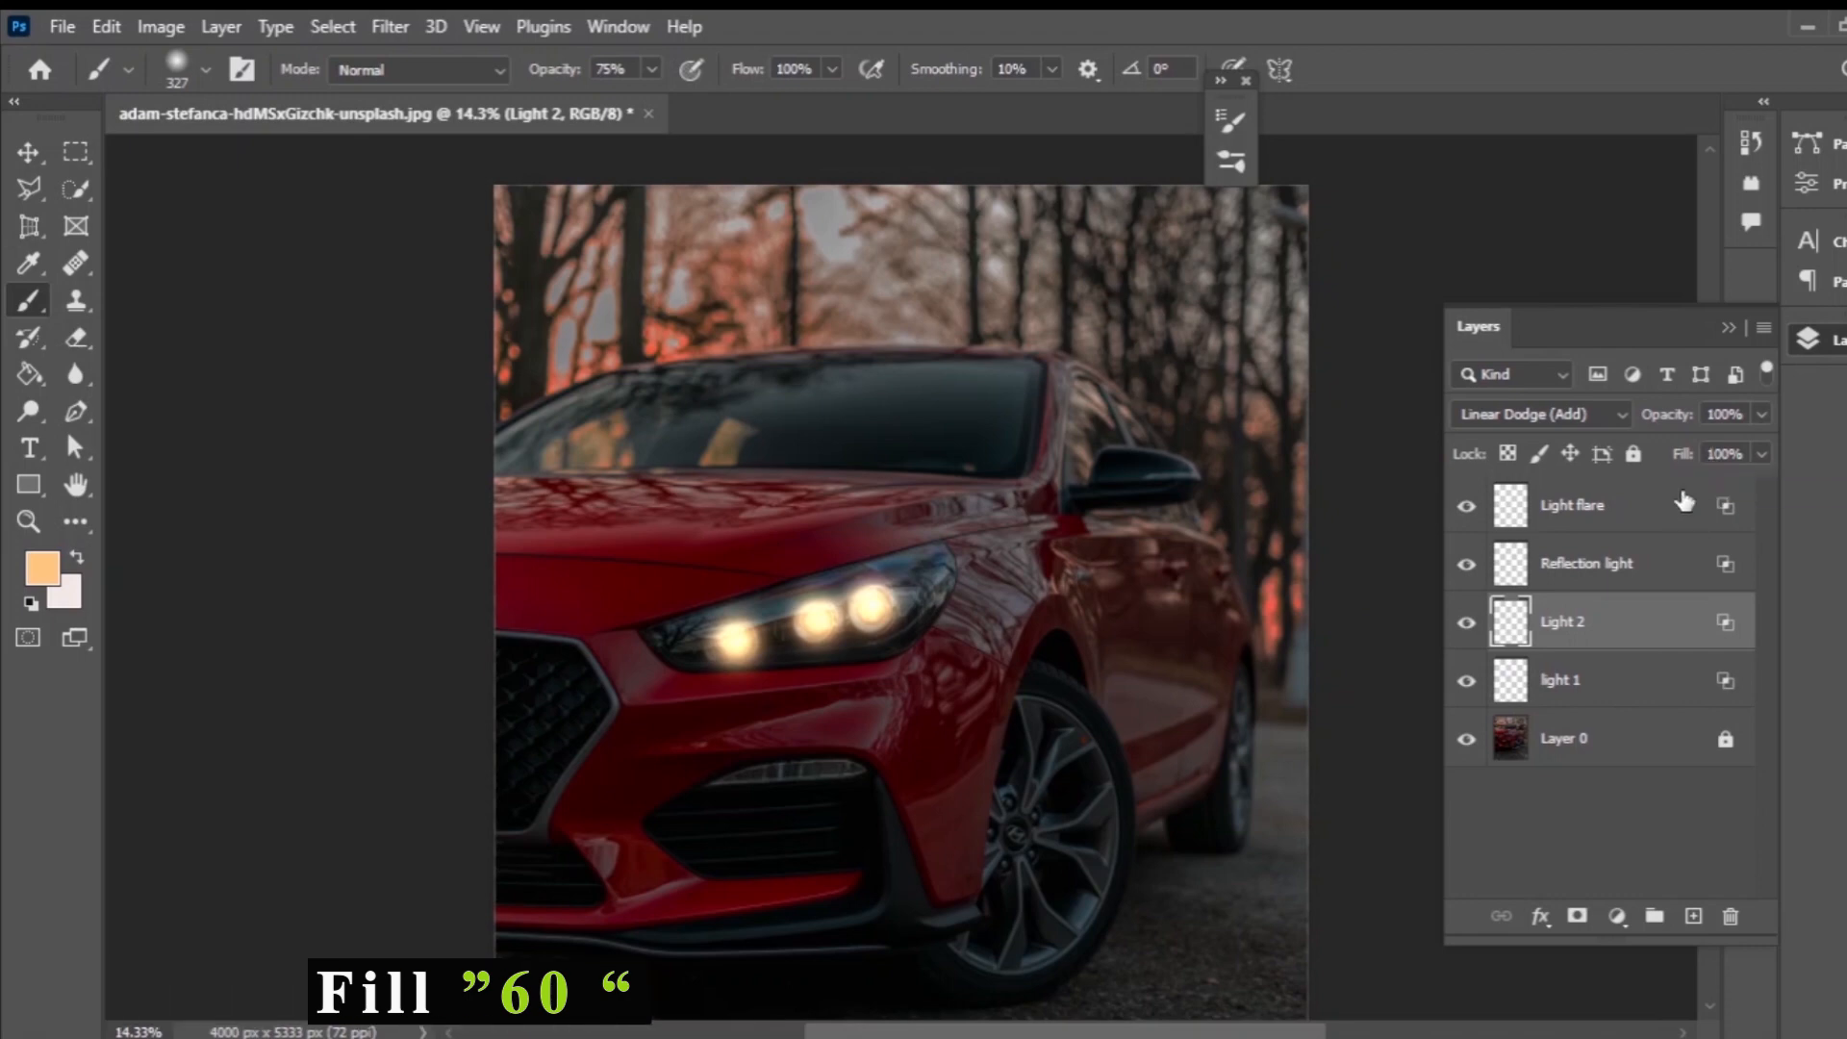
# Set the Light 2 layer's fill to 59%.
pyautogui.click(1753, 456)
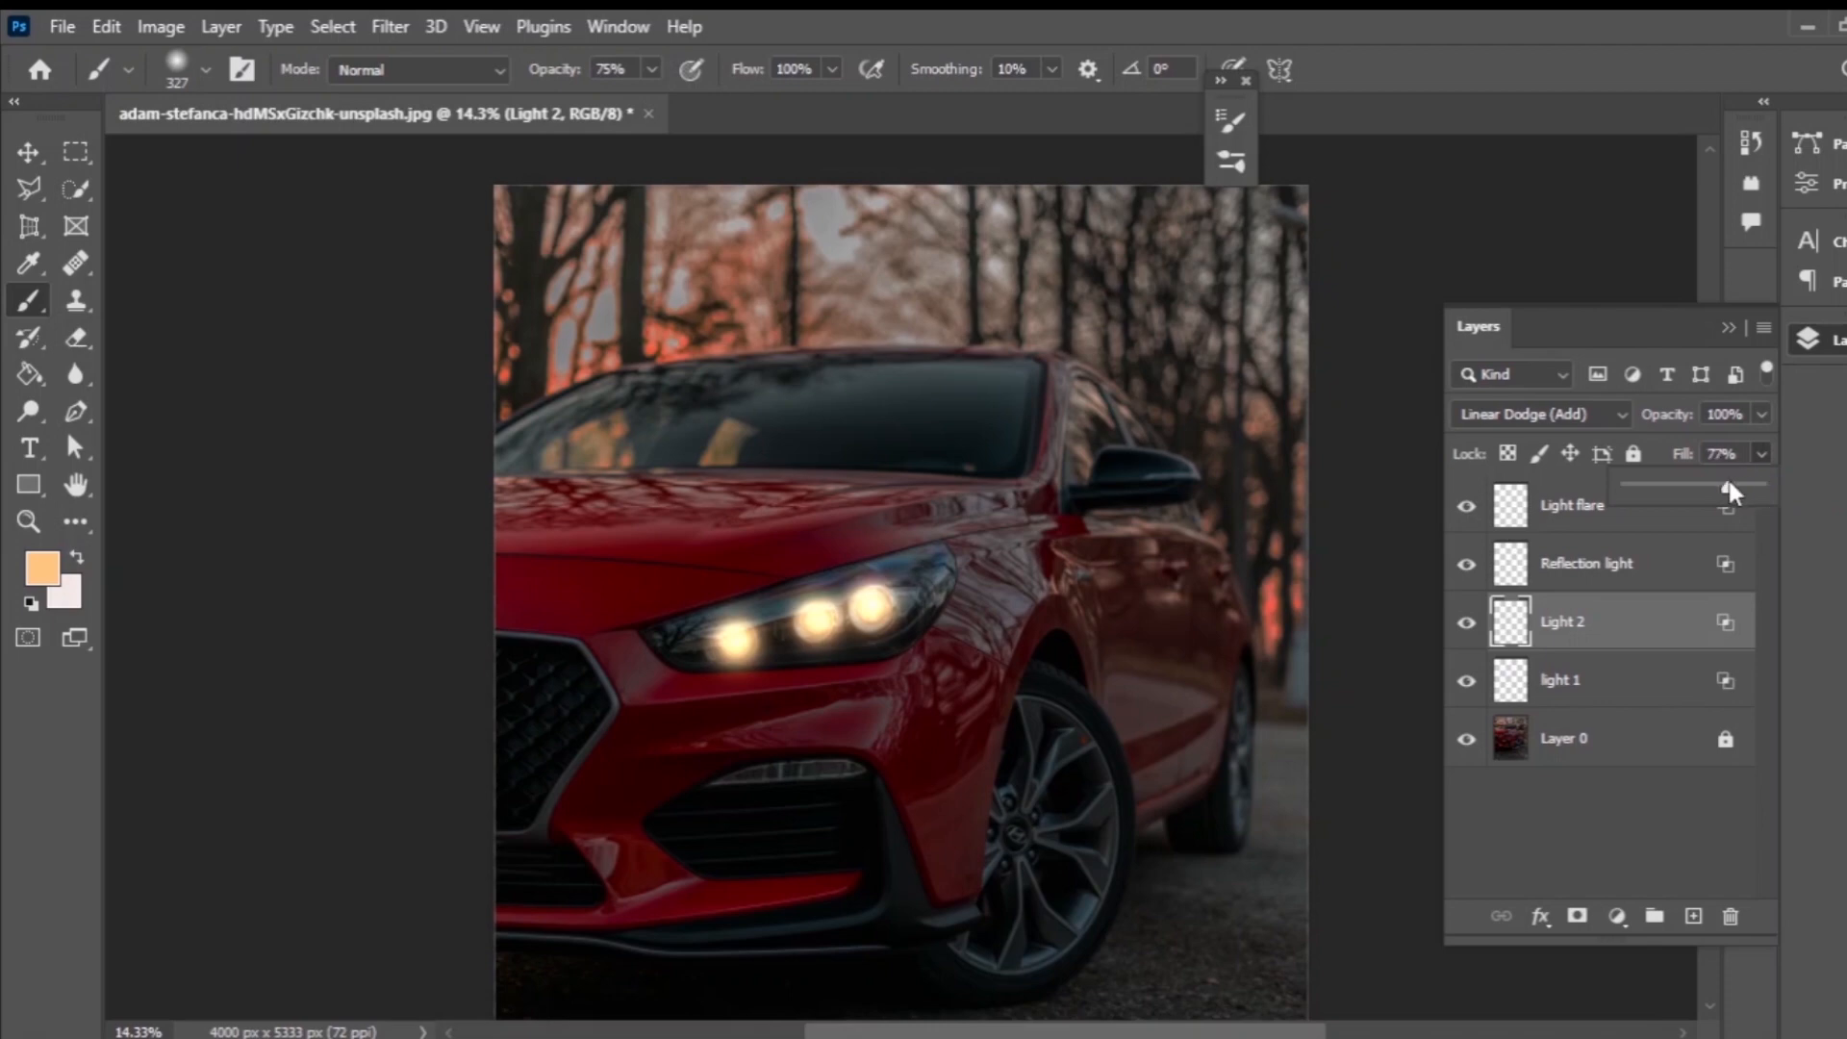
pyautogui.moveTo(1729, 485); pyautogui.dragTo(1722, 485)
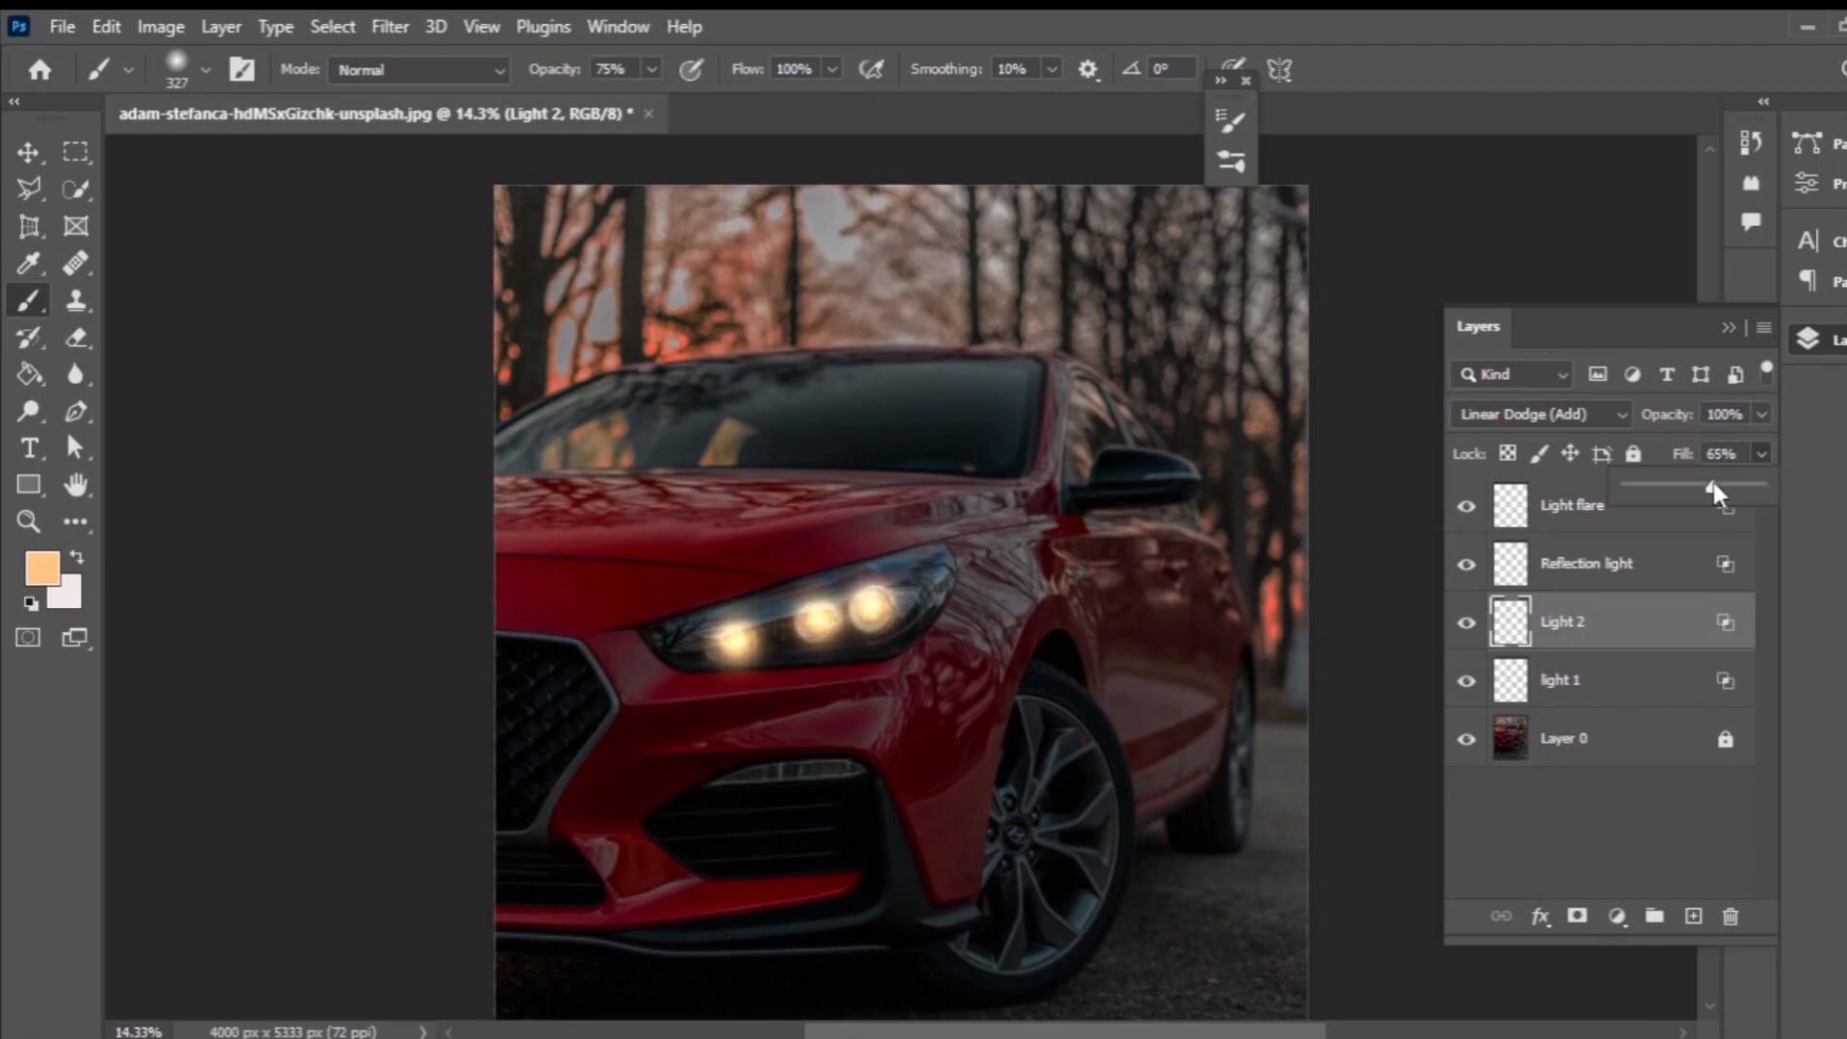
pyautogui.moveTo(1705, 486); pyautogui.dragTo(1711, 487)
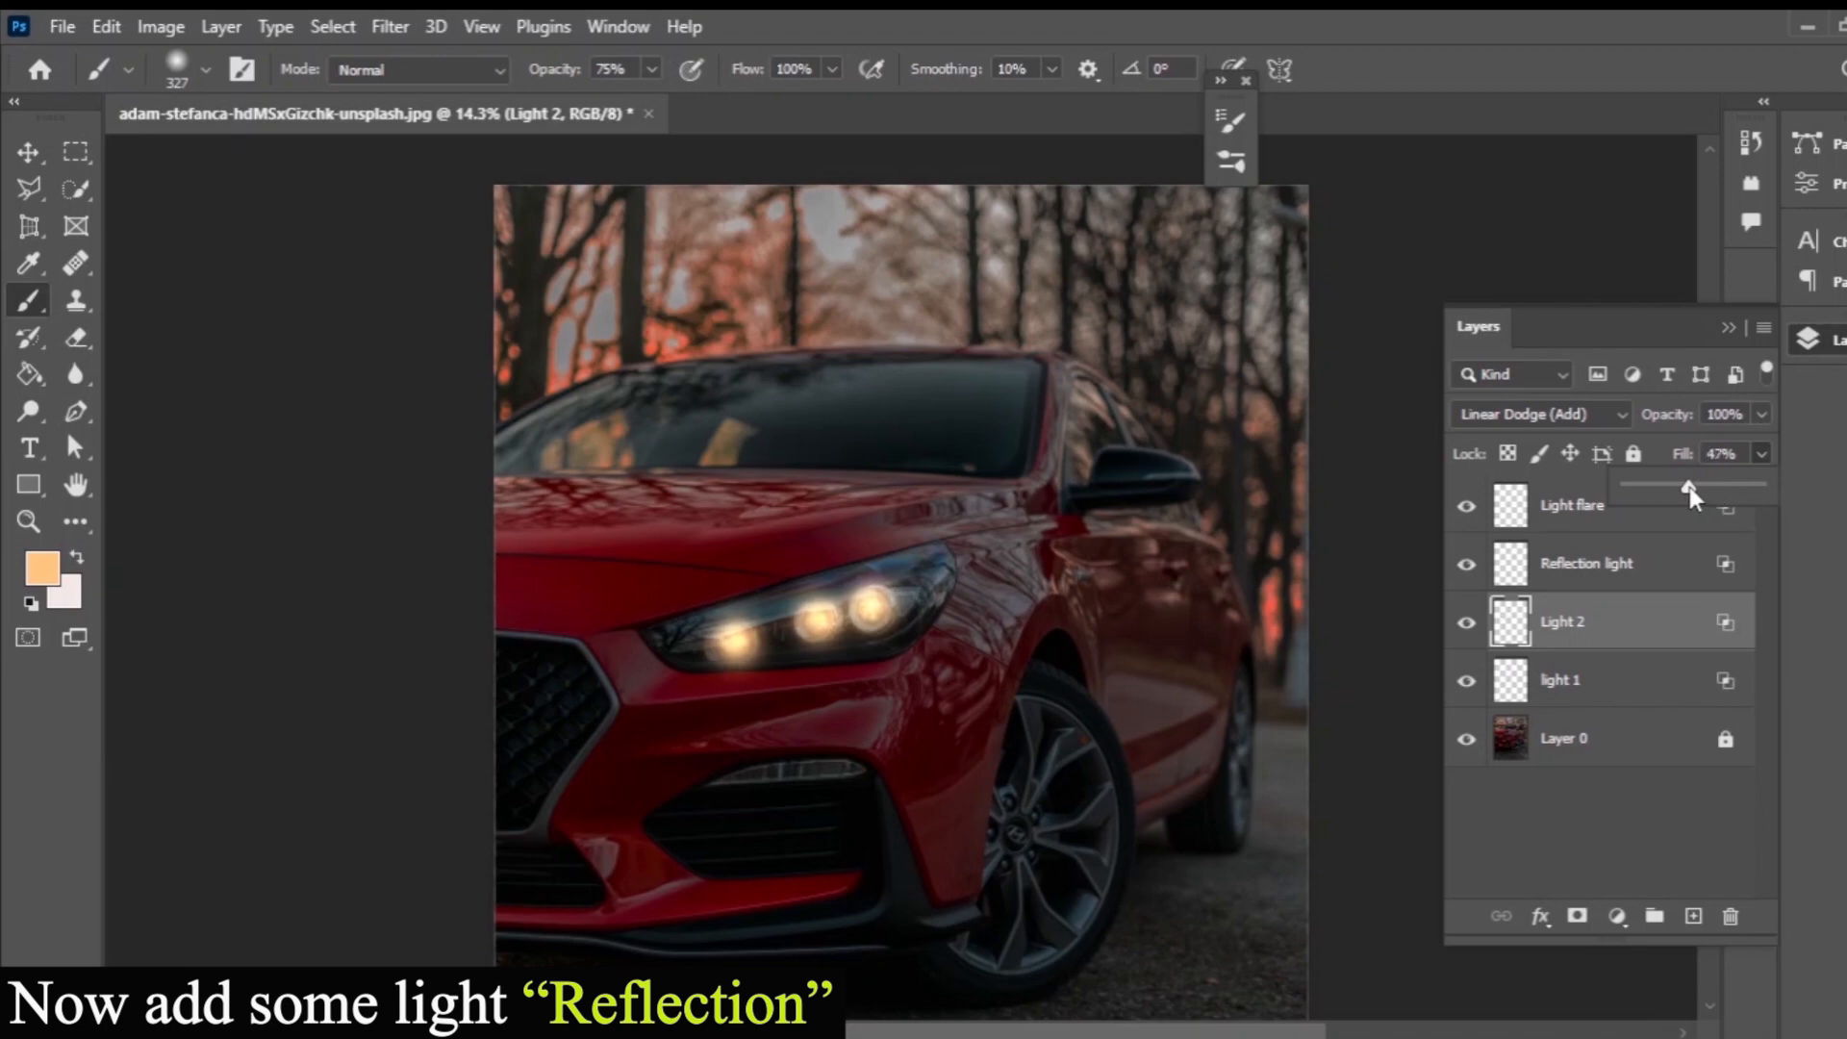
pyautogui.moveTo(1700, 485); pyautogui.dragTo(1704, 486)
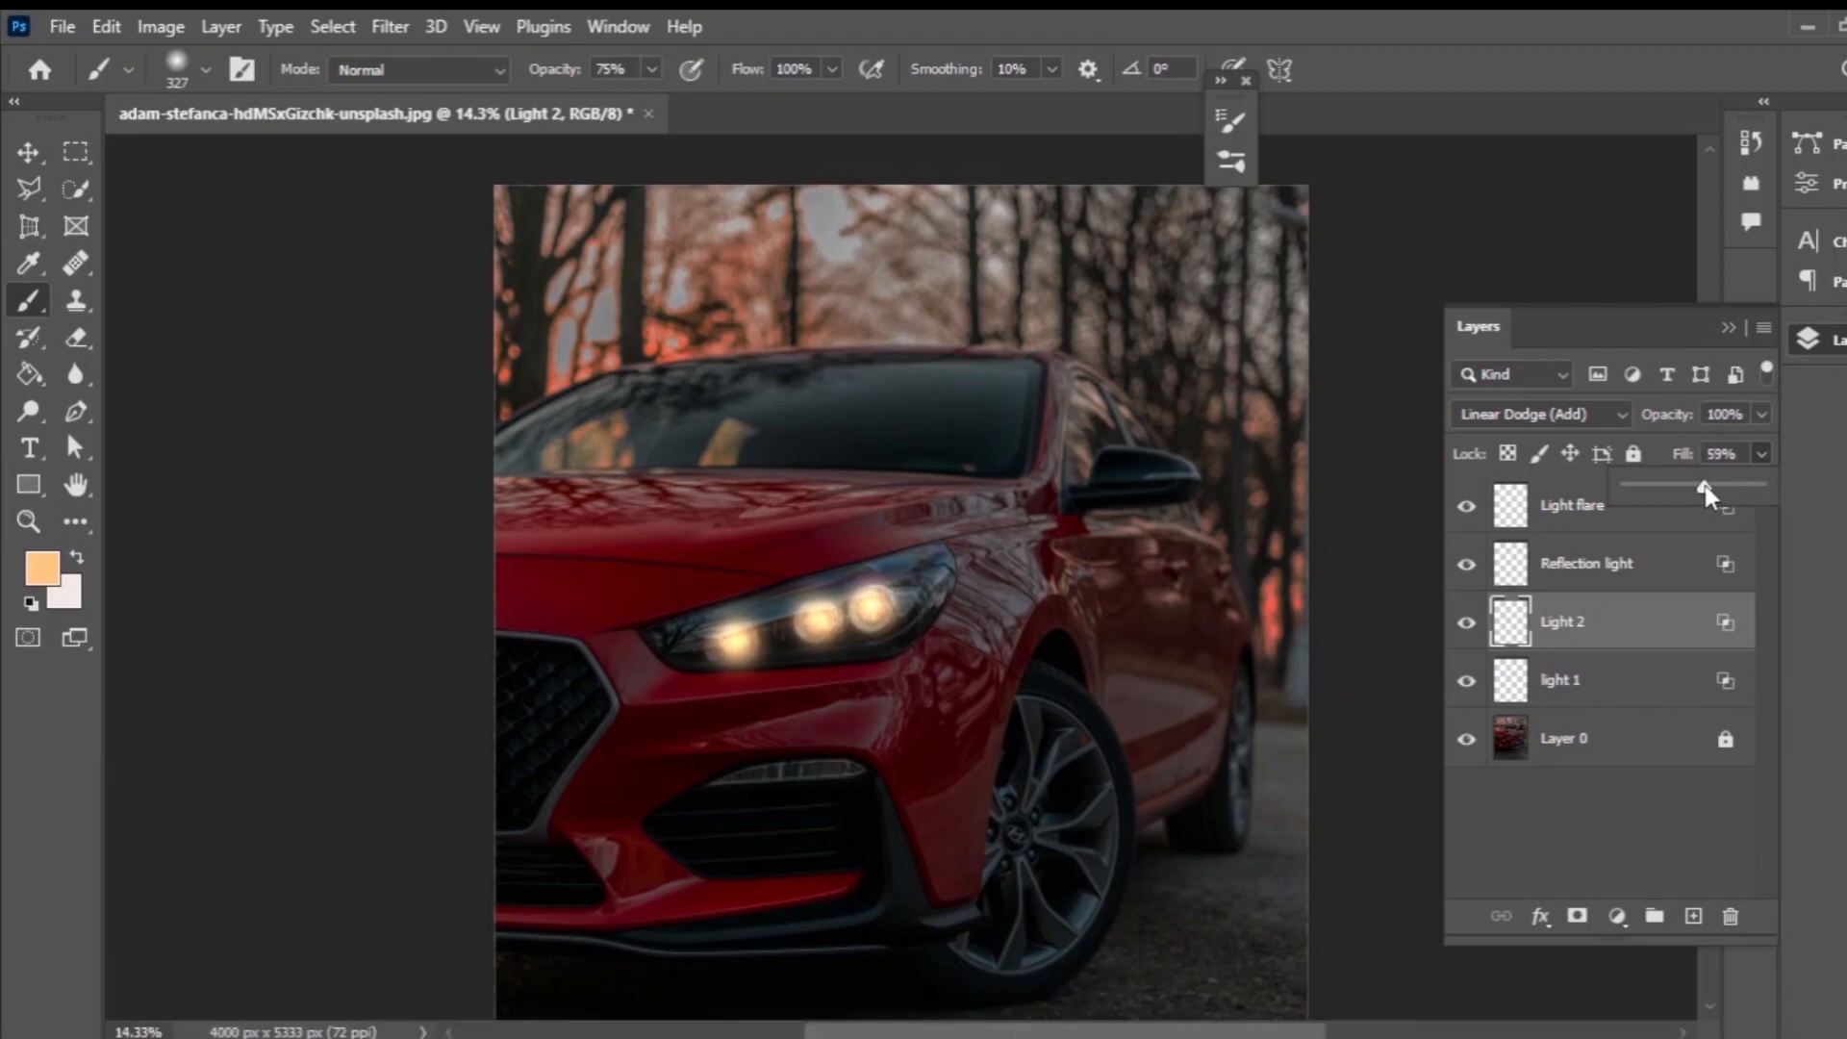
pyautogui.click(1498, 549)
# Compare the headlight glow with the Light 2 layer hidden and shown.
pyautogui.click(1465, 626)
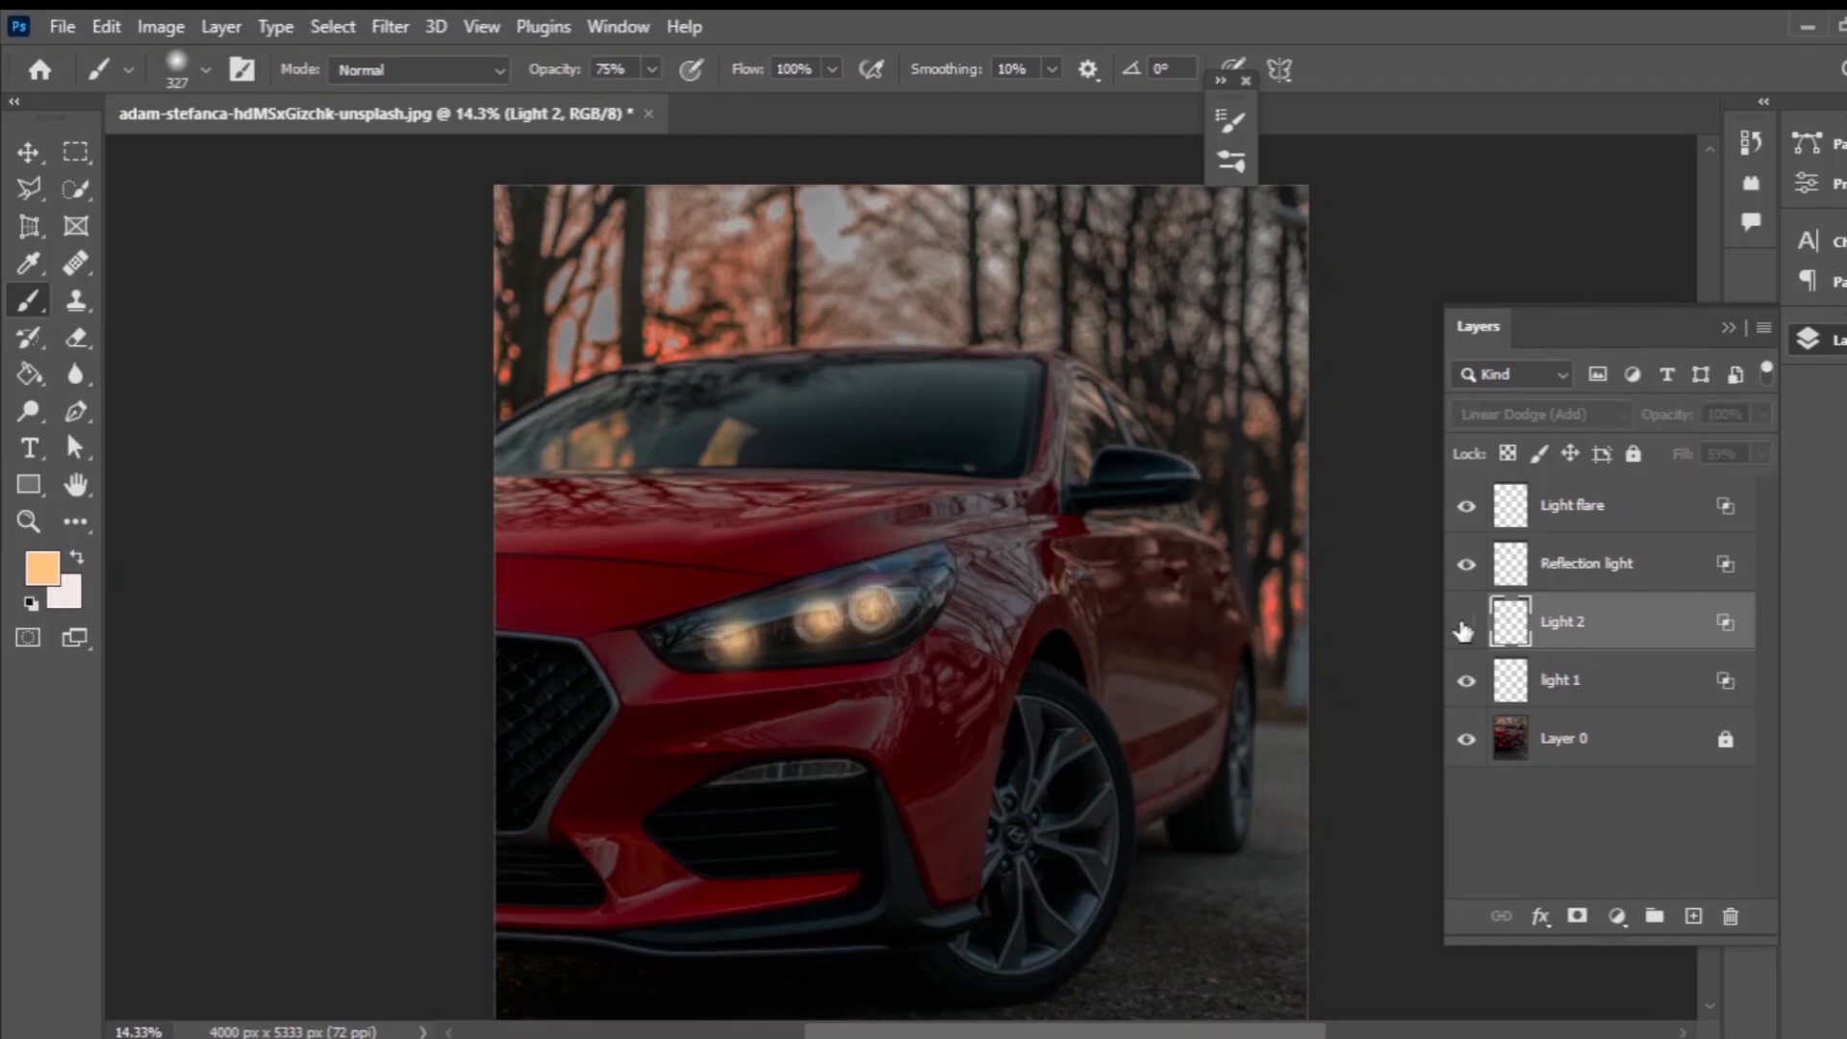
pyautogui.click(1464, 625)
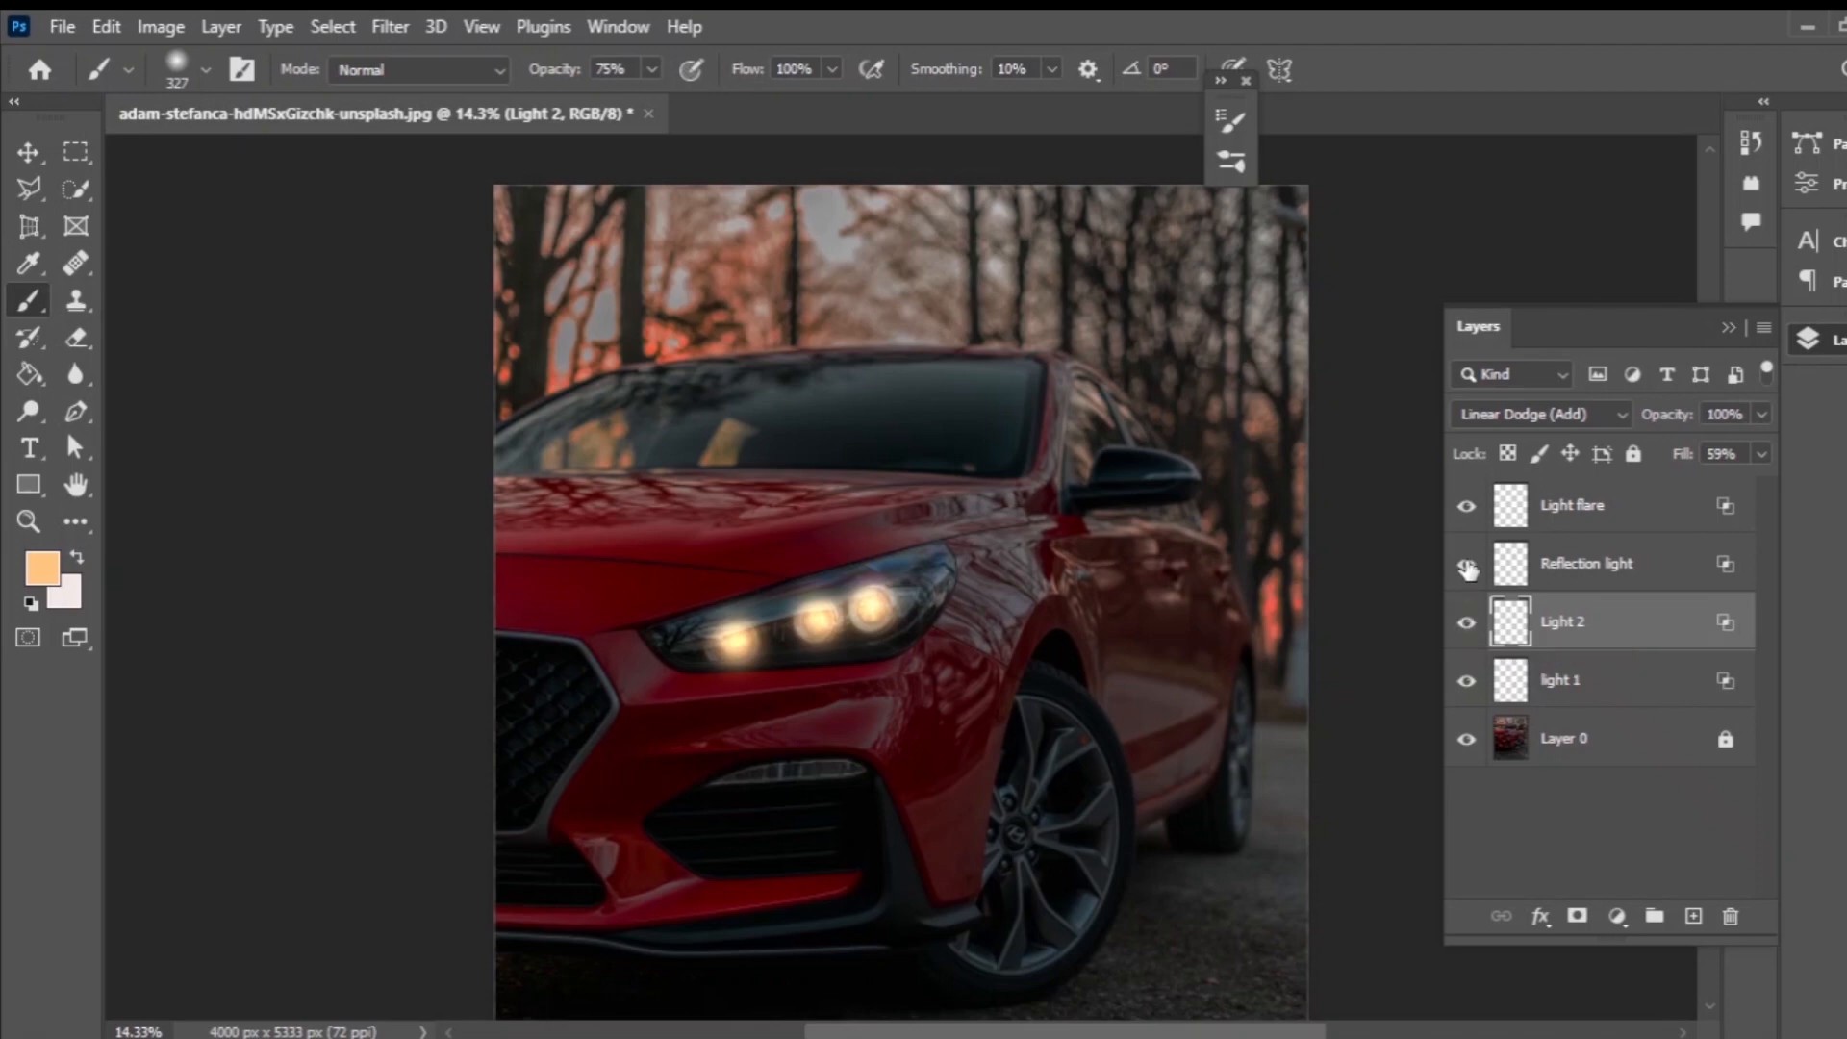
pyautogui.click(1464, 630)
pyautogui.click(1465, 630)
# Hide the Light flare layer and make the Reflection light layer active.
pyautogui.click(1465, 564)
pyautogui.click(1588, 563)
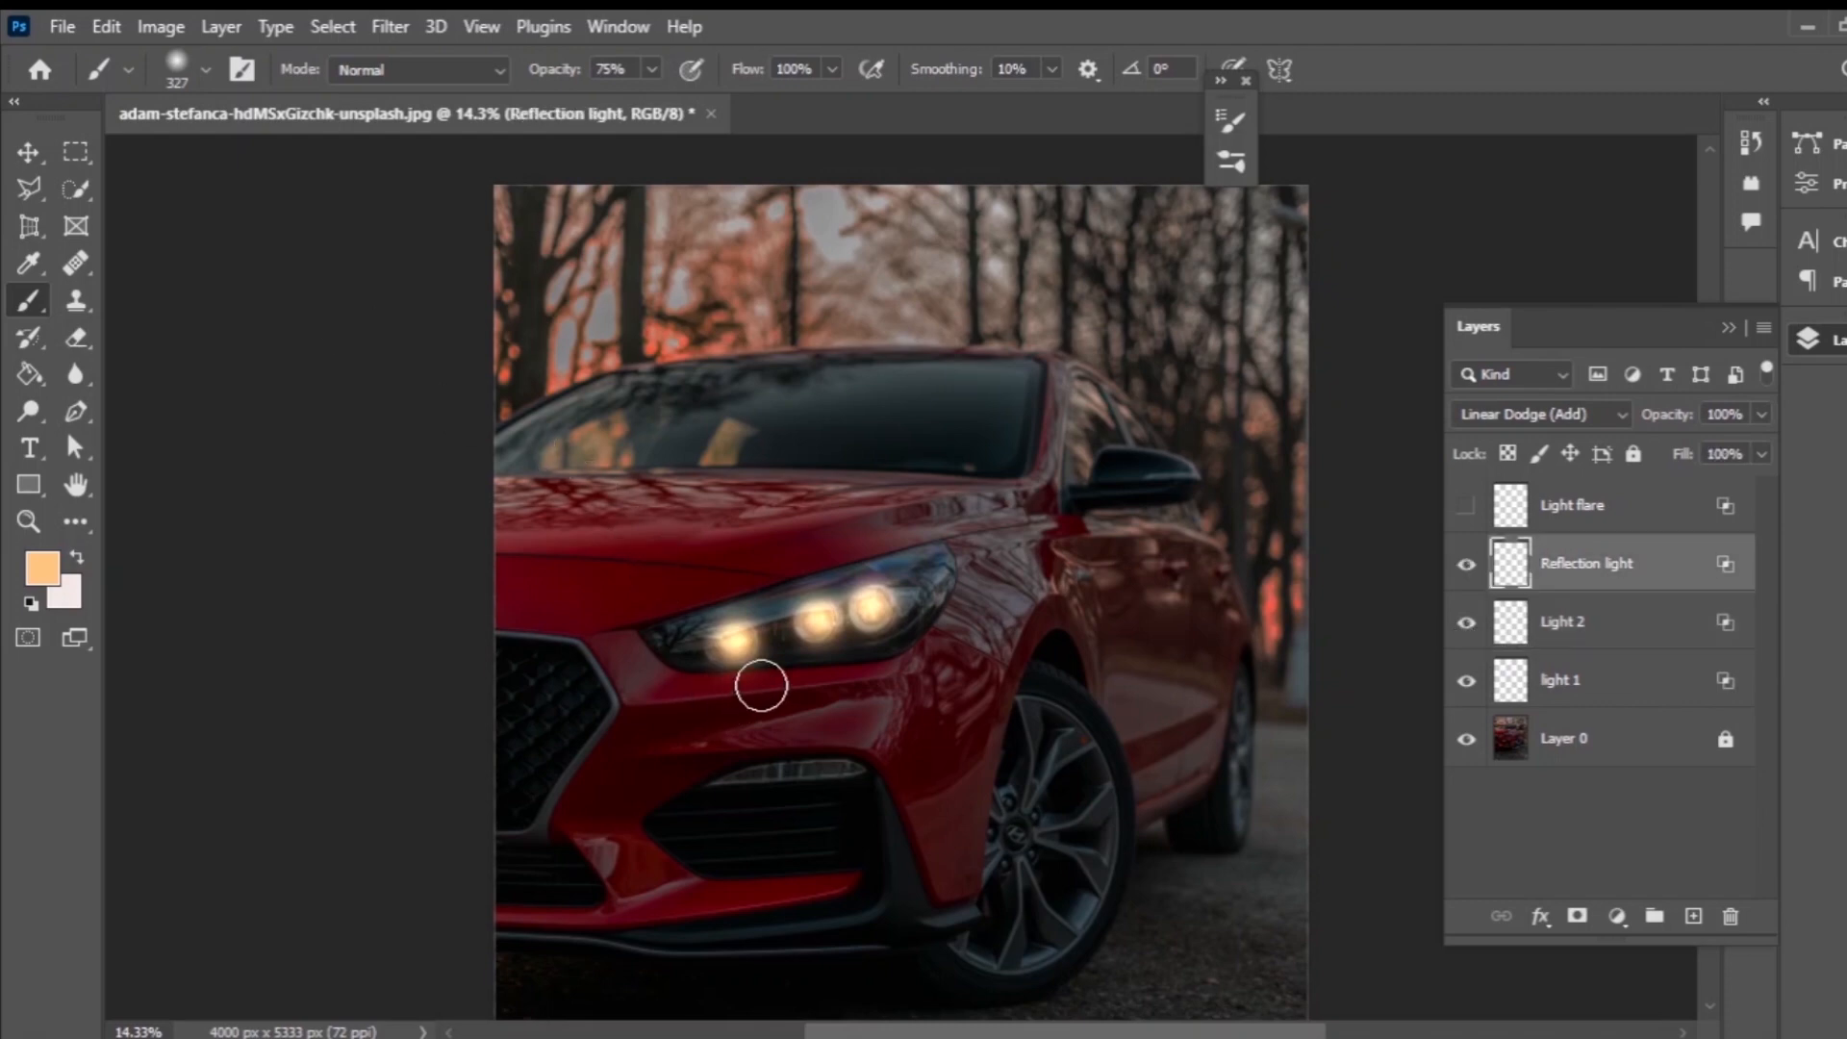
pyautogui.moveTo(879, 660); pyautogui.dragTo(834, 689)
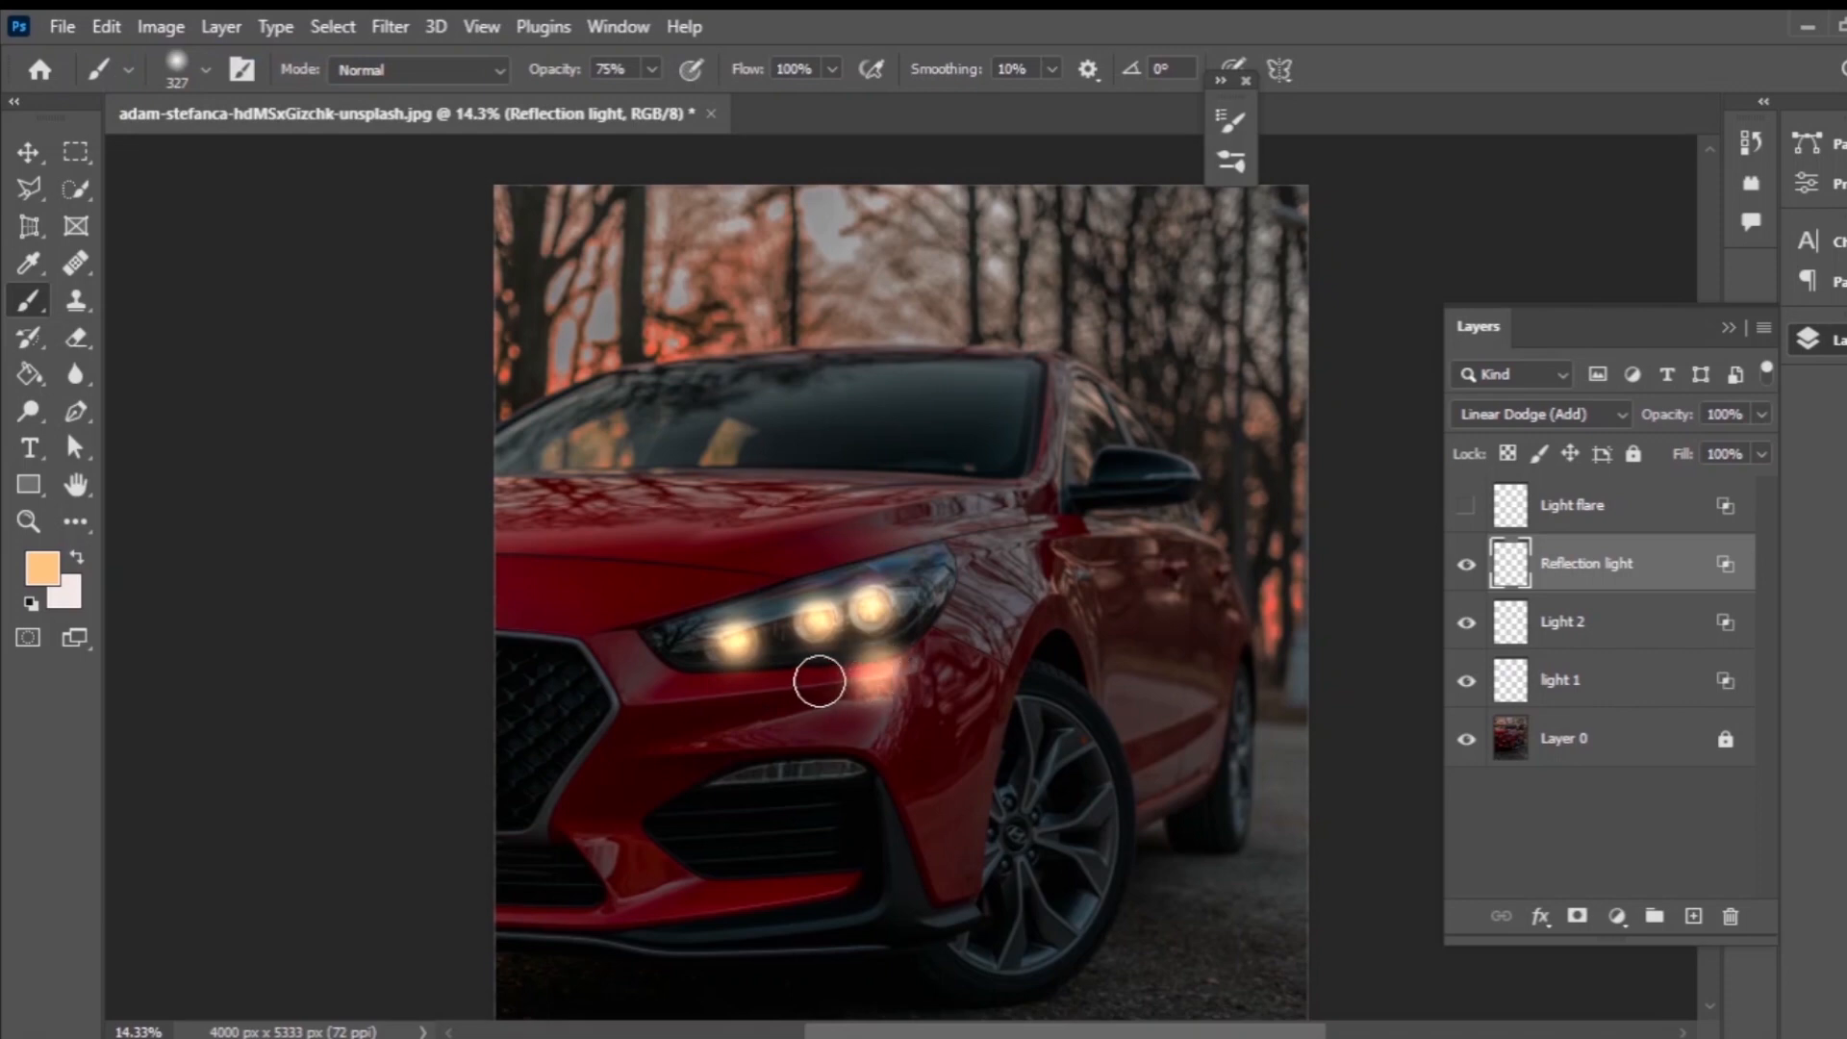
pyautogui.click(819, 682)
pyautogui.hotkey('ctrl', 'z')
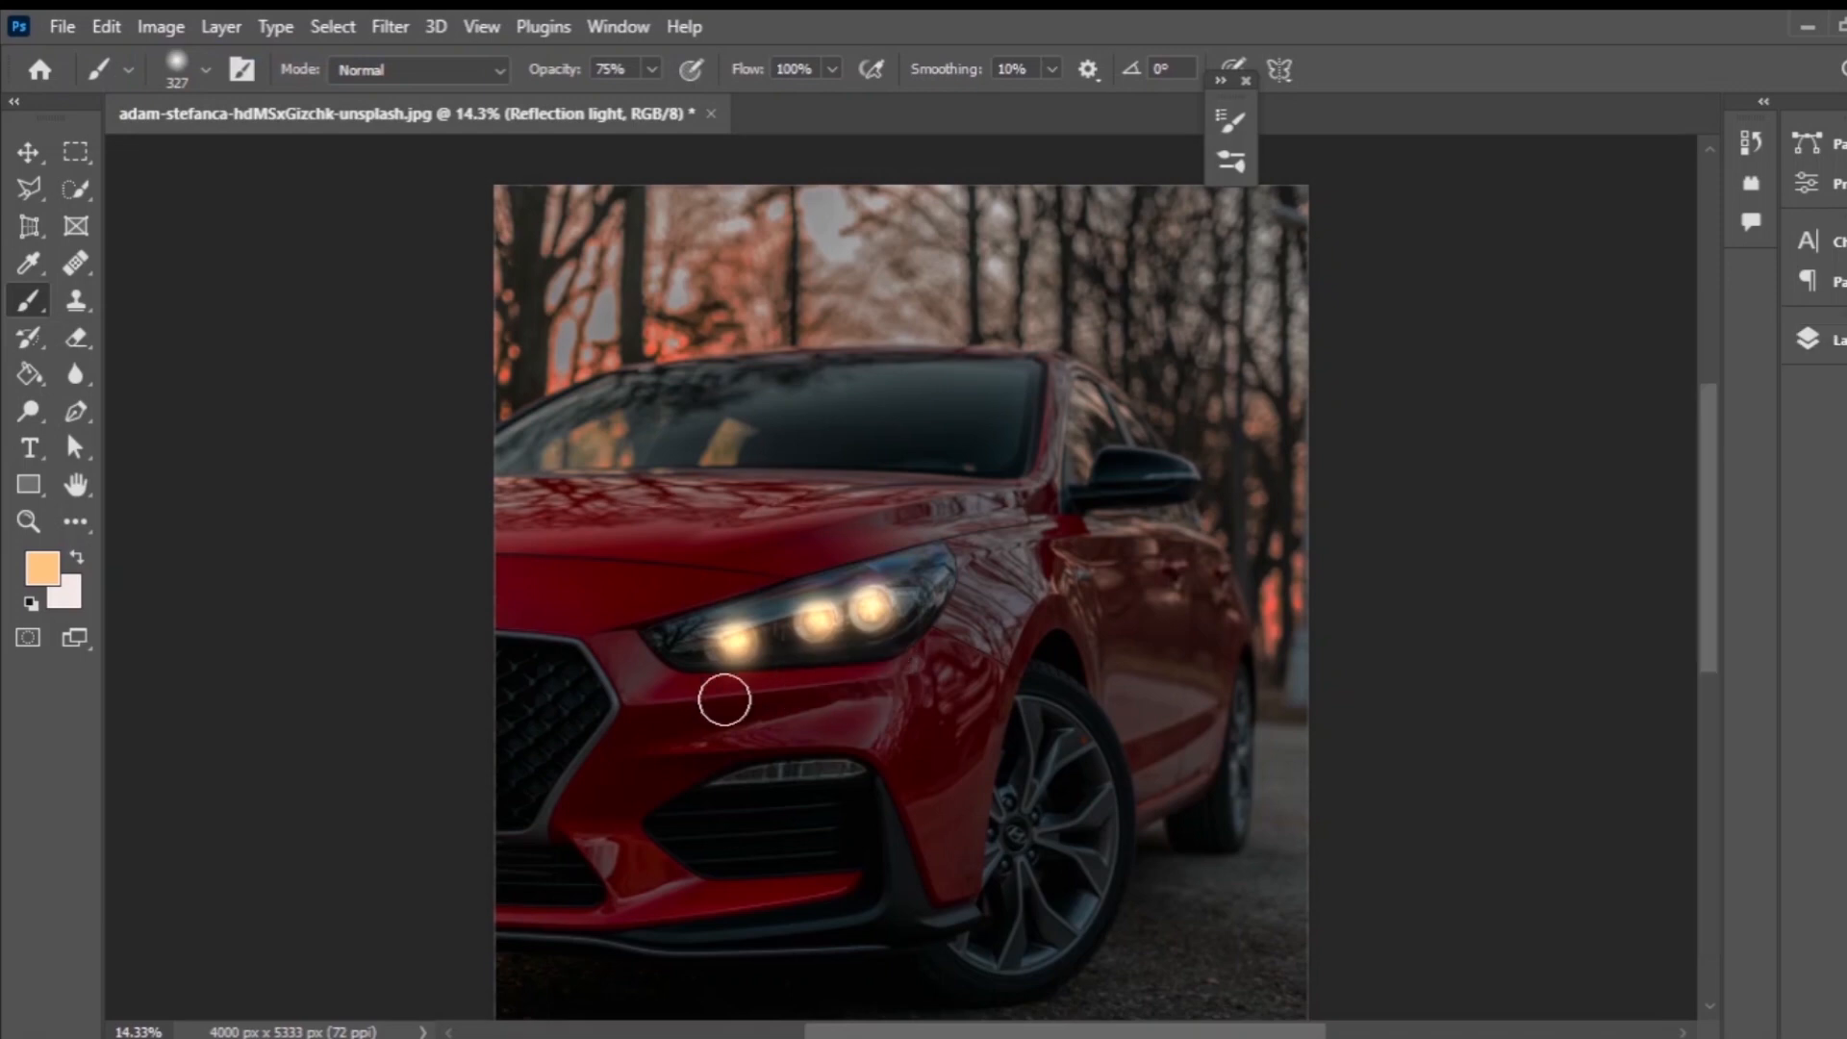
# Paint a broad warm reflection across the red bumper between the headlight and the fog light on the Reflection light layer.
pyautogui.moveTo(726, 701)
pyautogui.mouseDown()
pyautogui.moveTo(872, 679)
pyautogui.moveTo(730, 748)
pyautogui.moveTo(883, 710)
pyautogui.mouseUp()
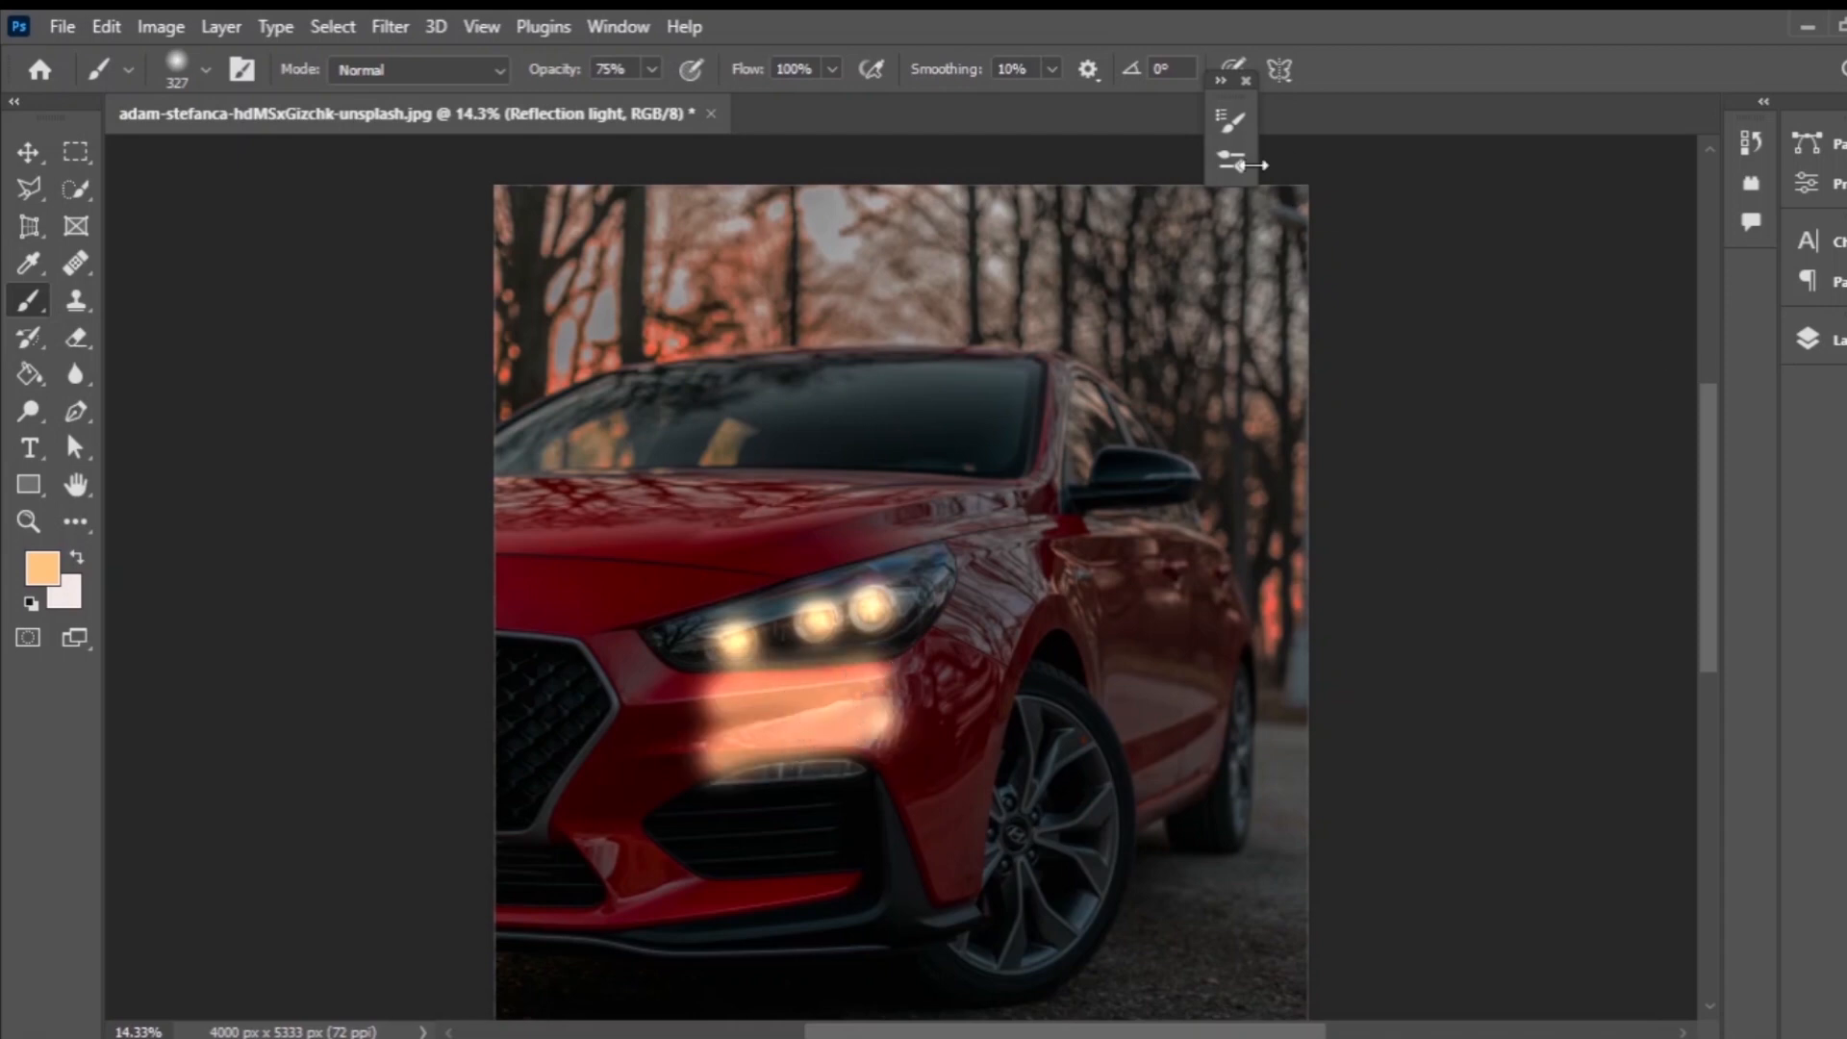
# Blend the Reflection light layer with Blend If: This Layer highlights at 178 / 251, Underlying Layer highlights at 250 and its shadow slider split.
pyautogui.click(1809, 339)
pyautogui.doubleClick(1522, 620)
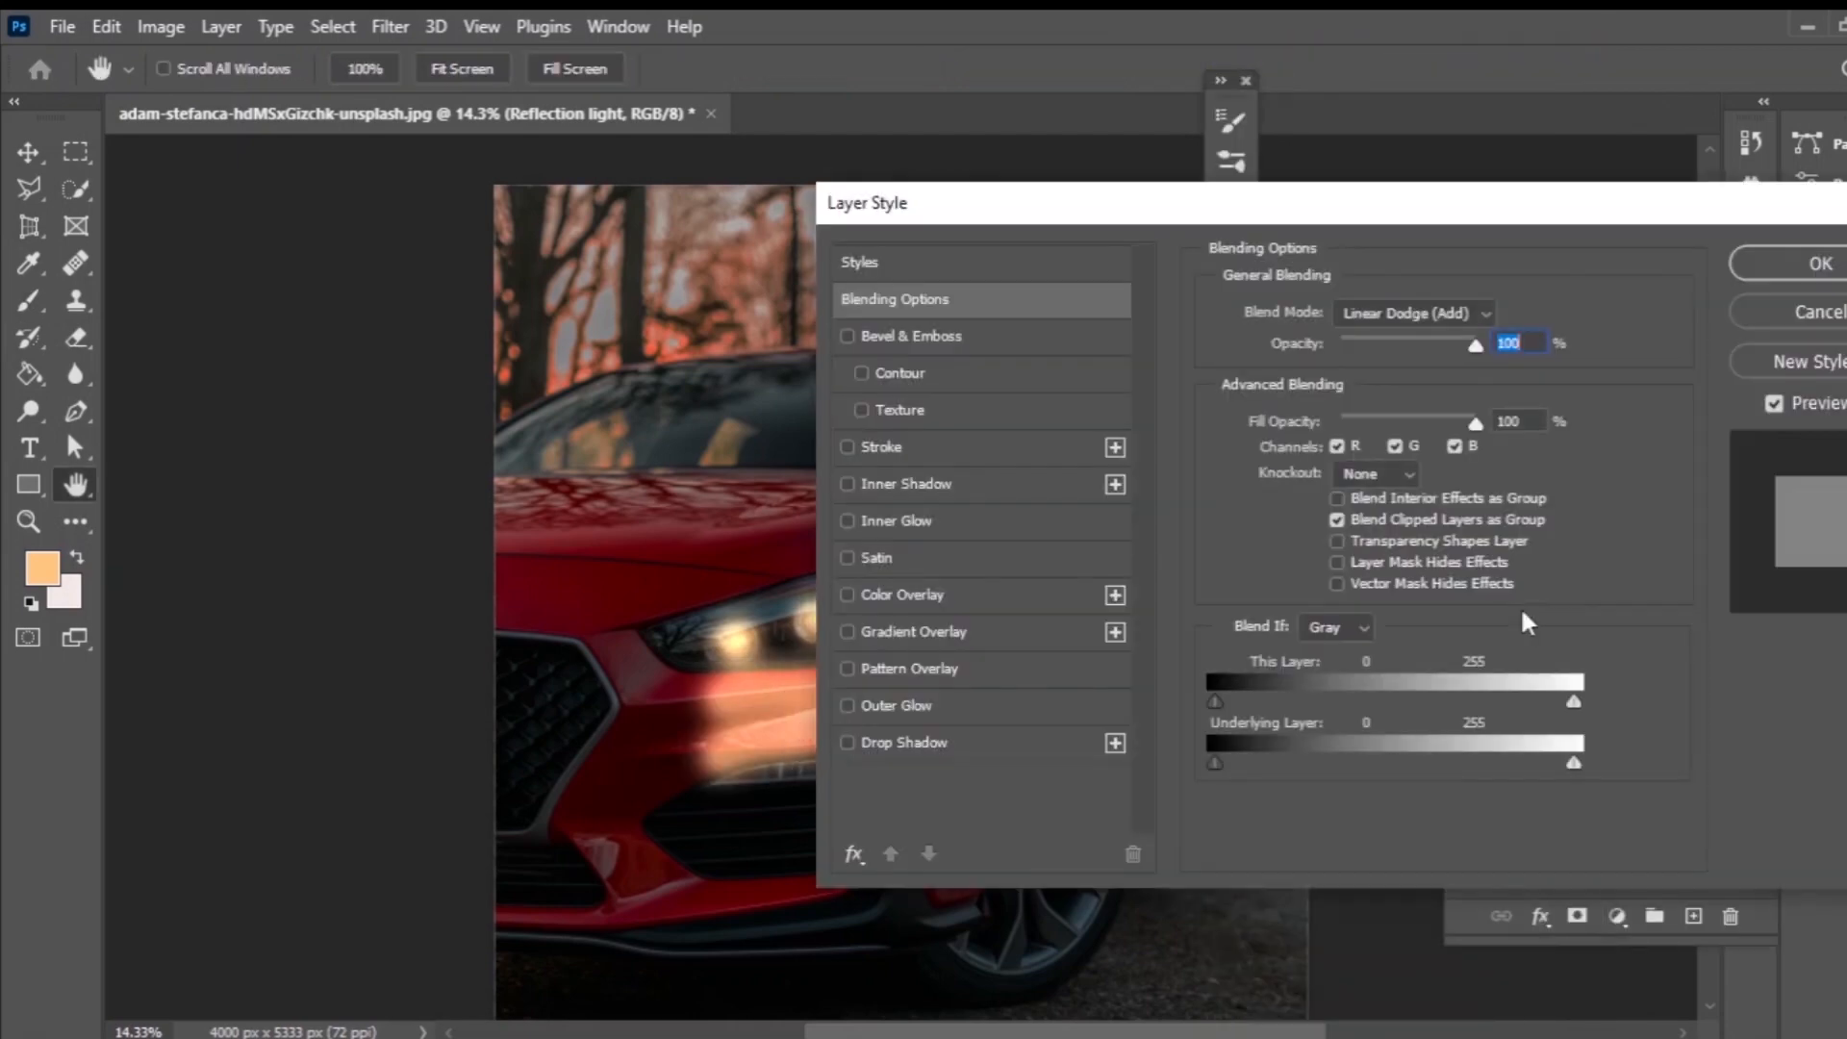
pyautogui.moveTo(1216, 763)
pyautogui.mouseDown()
pyautogui.moveTo(1244, 765)
pyautogui.moveTo(1232, 755)
pyautogui.mouseUp()
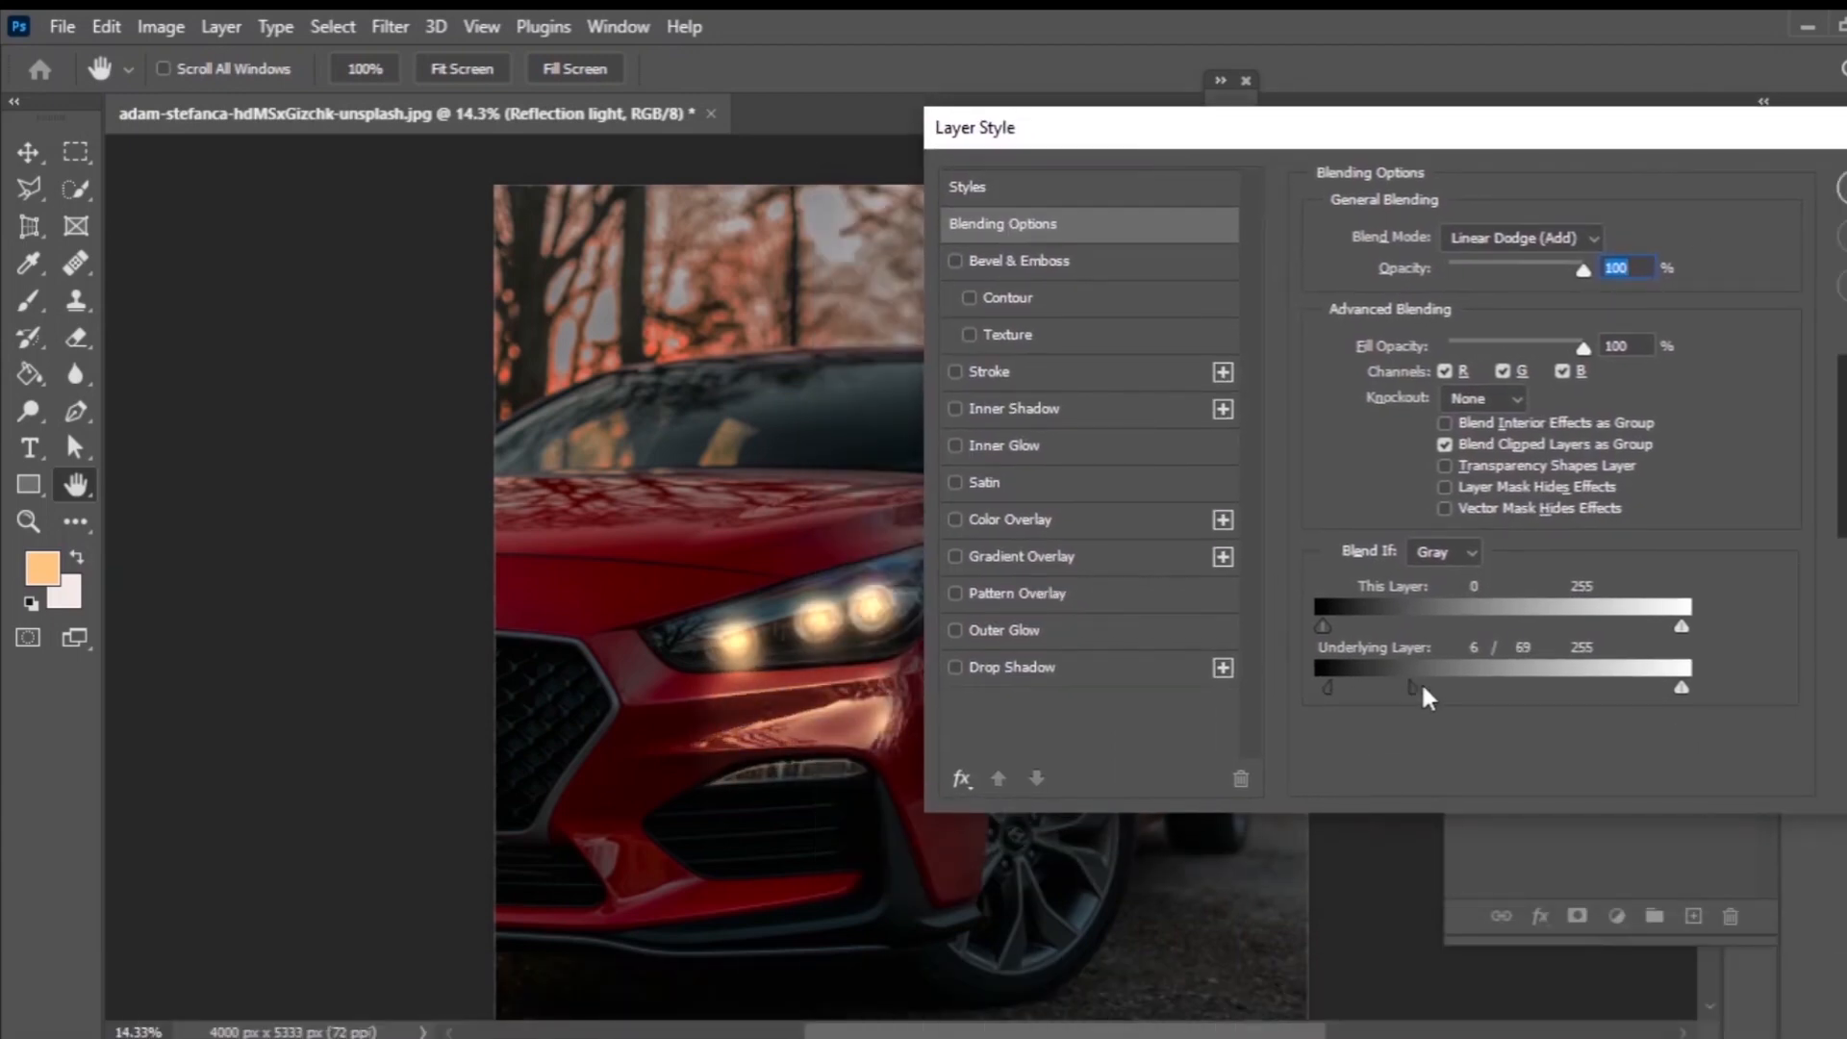
pyautogui.moveTo(1422, 686); pyautogui.dragTo(1347, 686)
pyautogui.moveTo(1682, 687); pyautogui.dragTo(1604, 687)
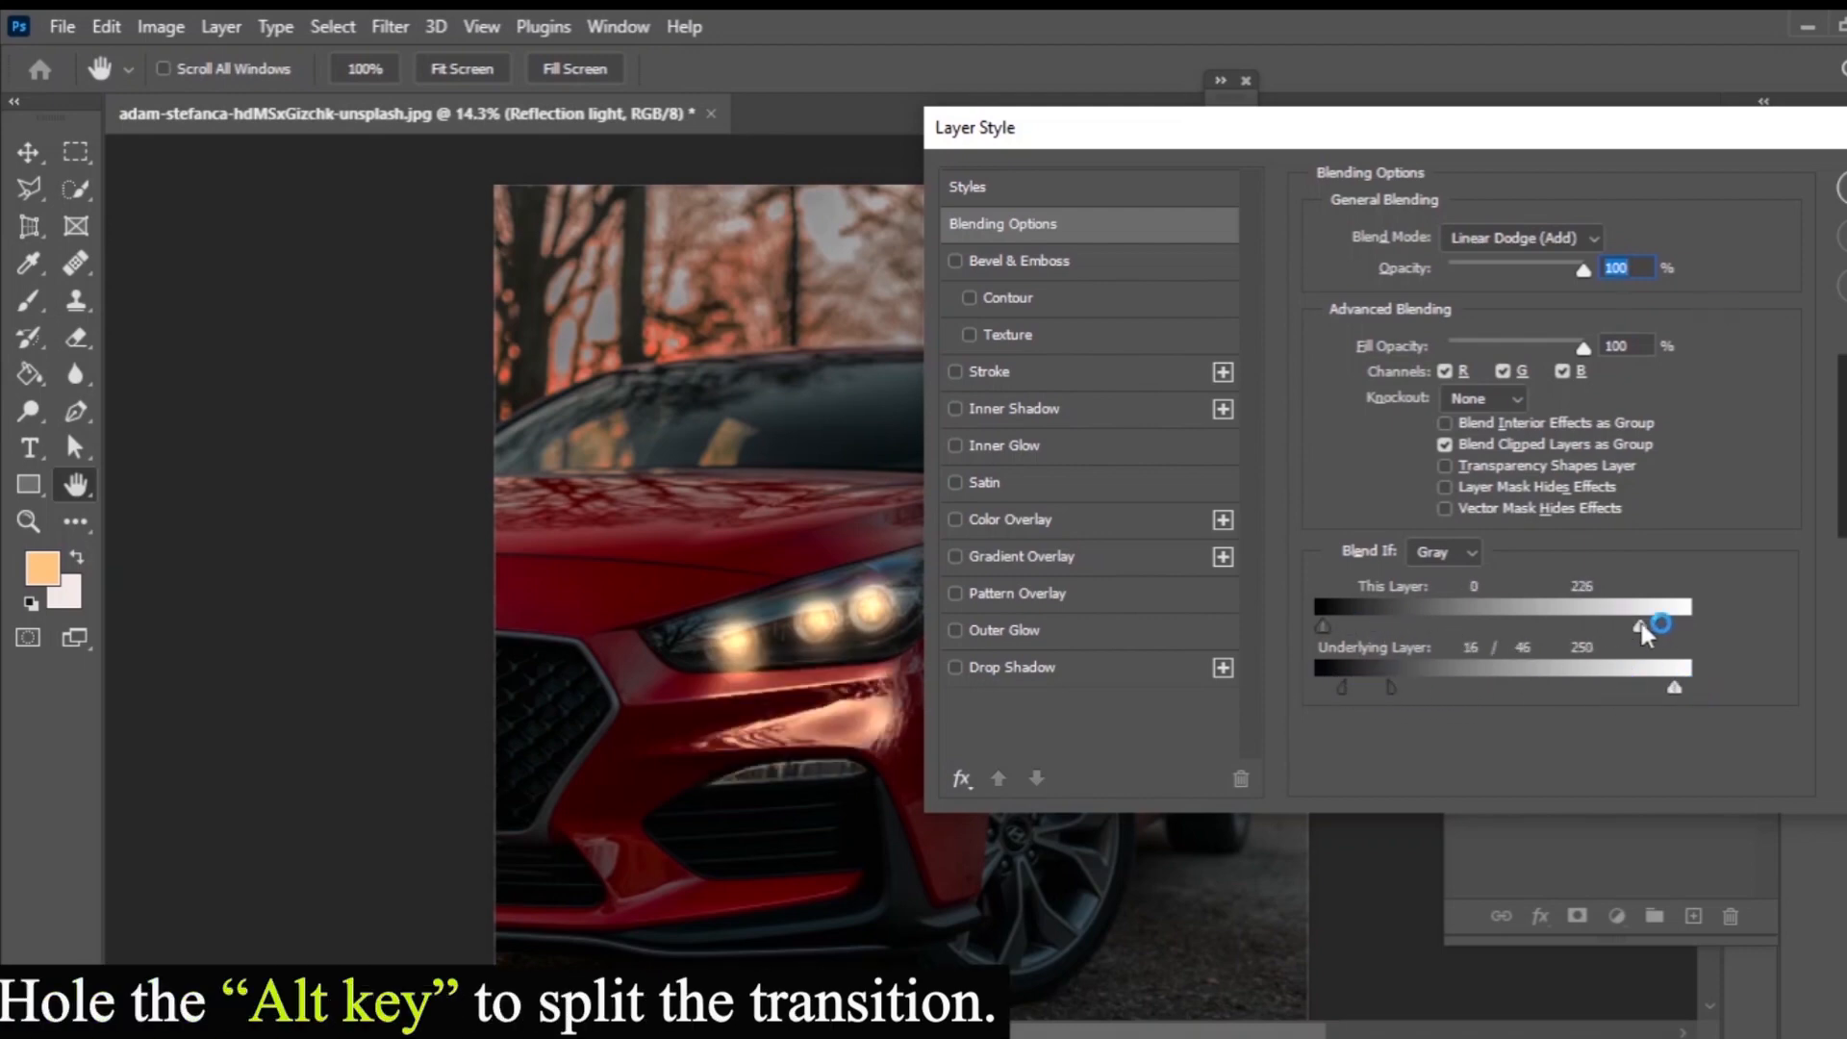
pyautogui.moveTo(1639, 627); pyautogui.dragTo(1570, 627)
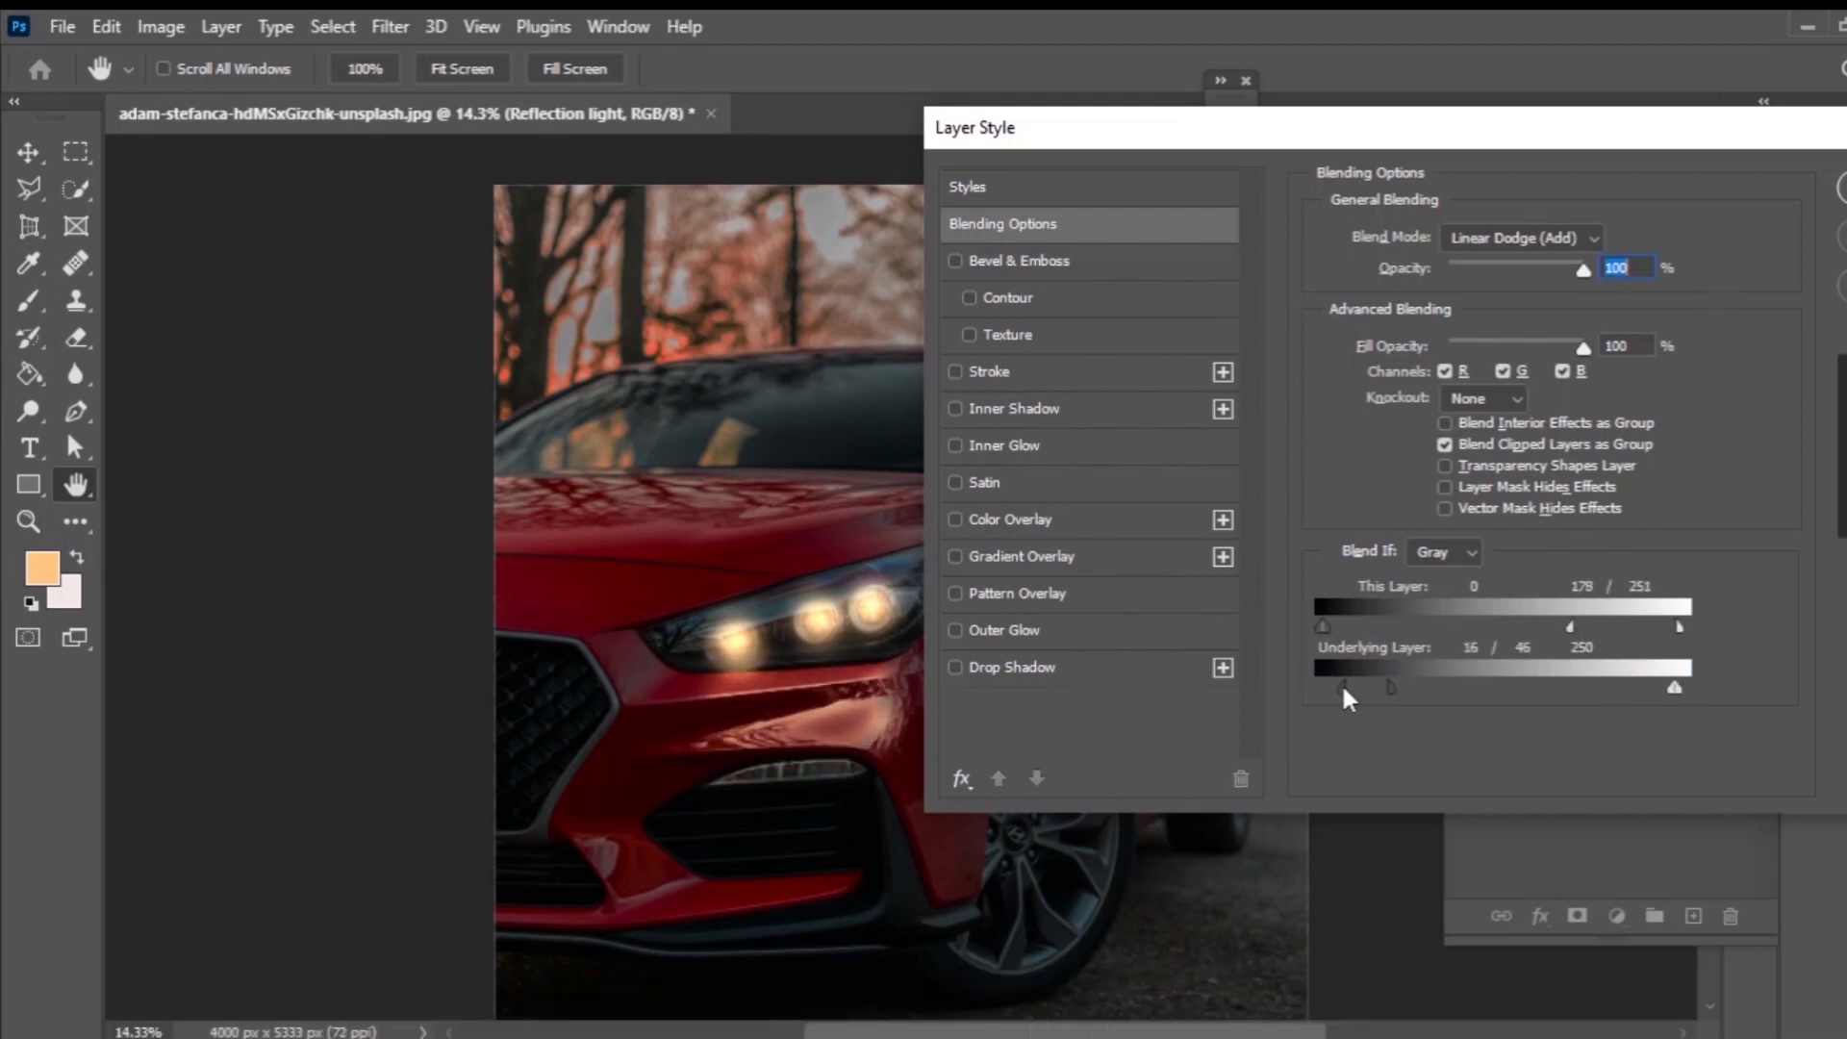
pyautogui.moveTo(1343, 685); pyautogui.dragTo(1353, 667)
pyautogui.press('Return')
# Compare the bumper with the Reflection light layer hidden and shown.
pyautogui.click(1466, 564)
pyautogui.click(1466, 563)
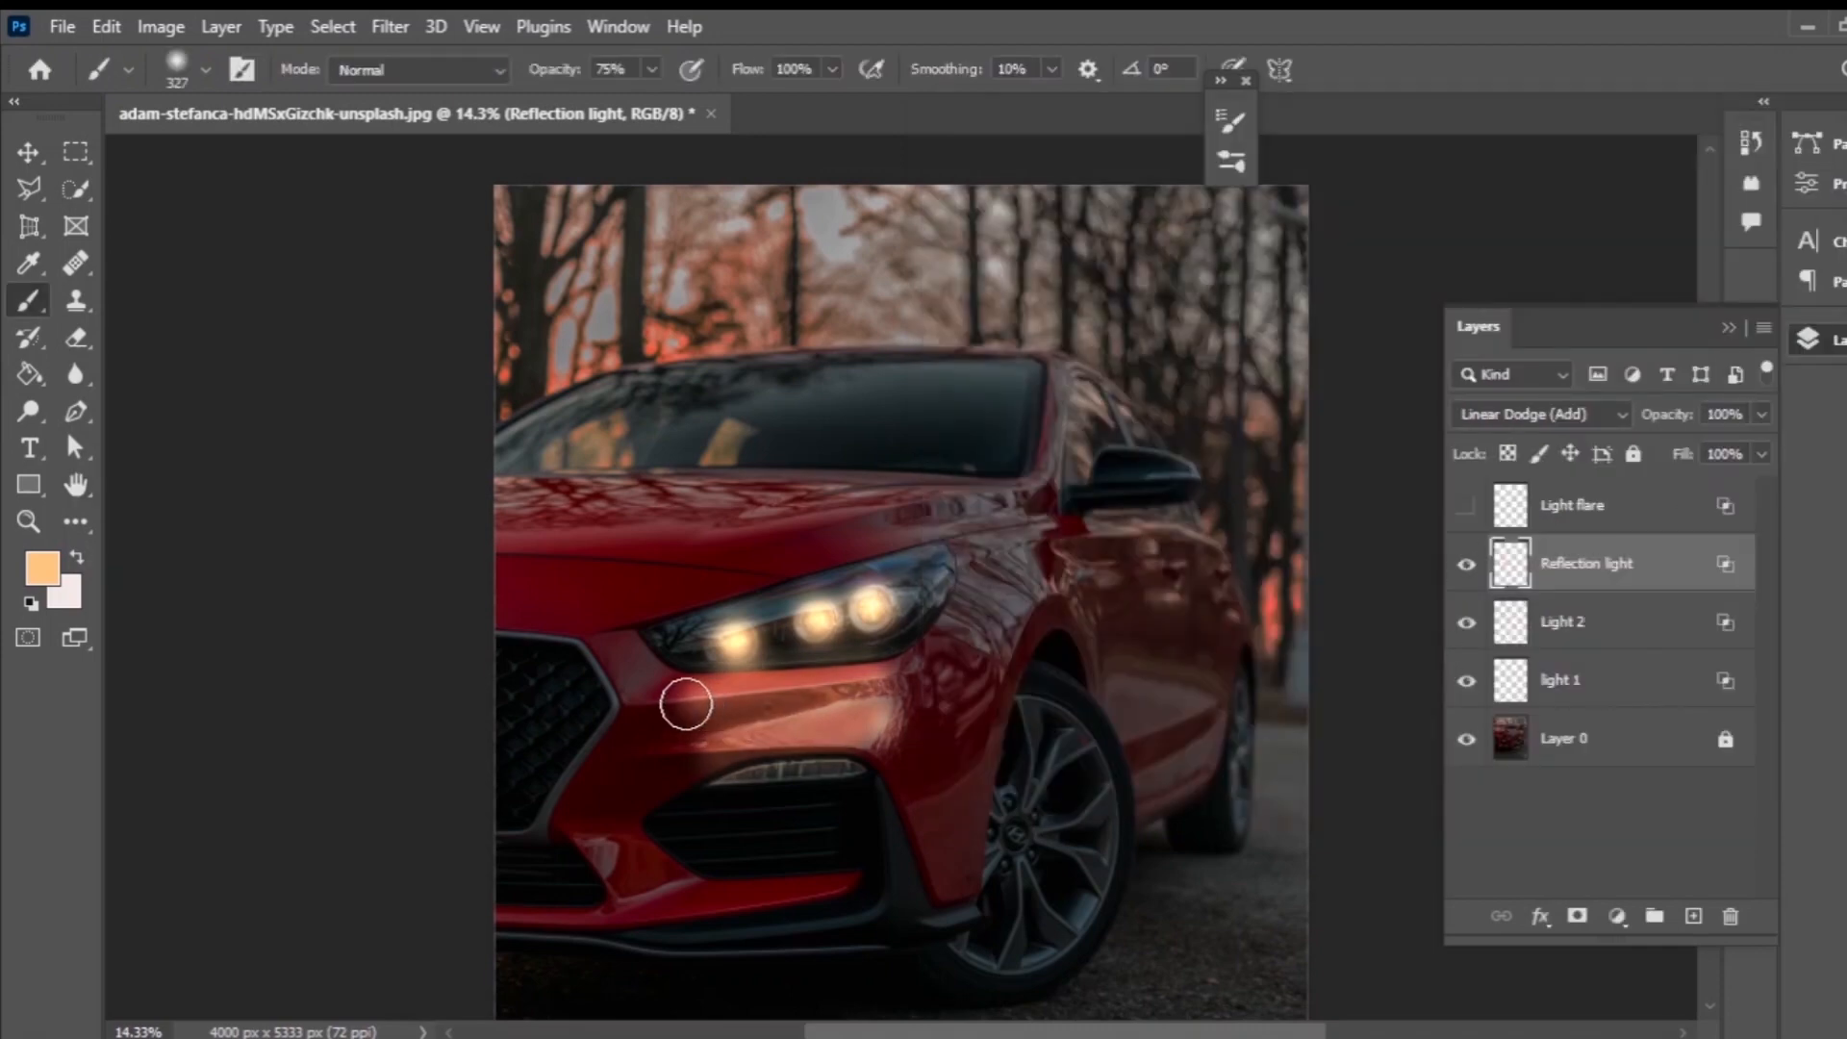
pyautogui.click(1467, 564)
pyautogui.click(1466, 564)
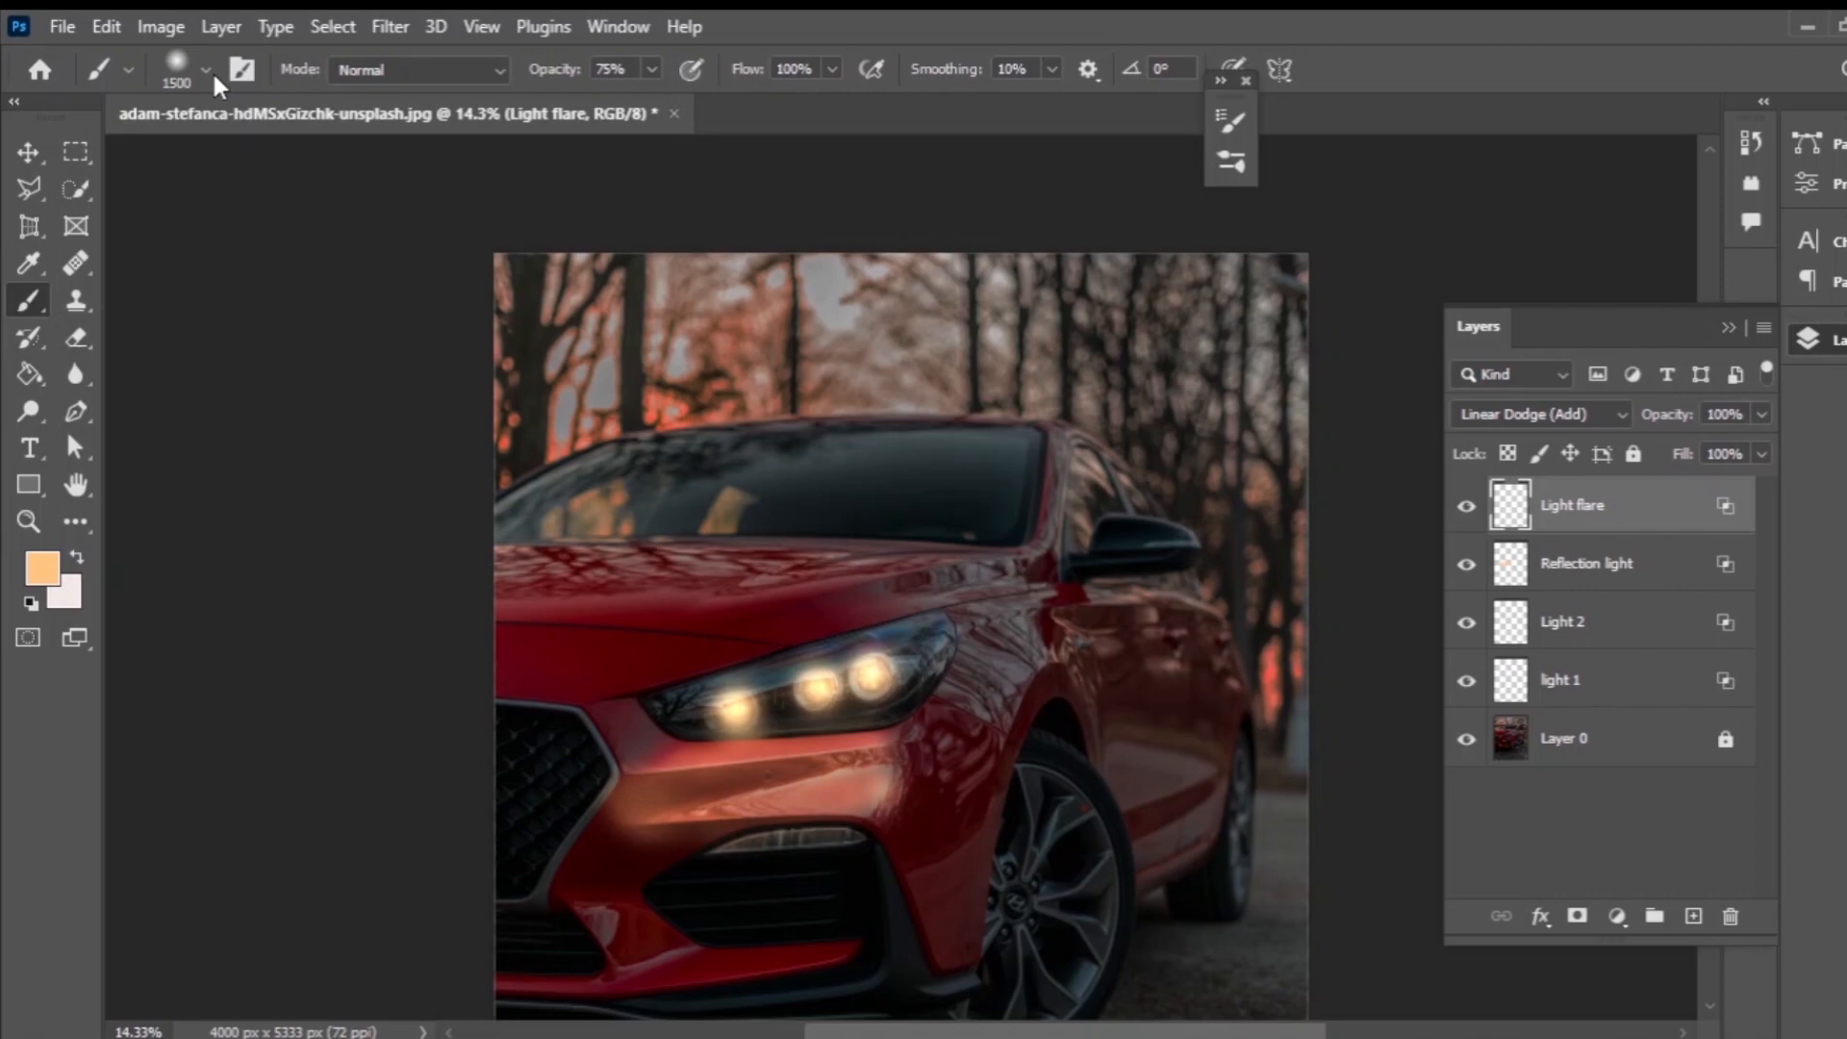
# Paint a large soft glow over the headlight on the Light flare layer with an 1800 px brush.
pyautogui.click(206, 69)
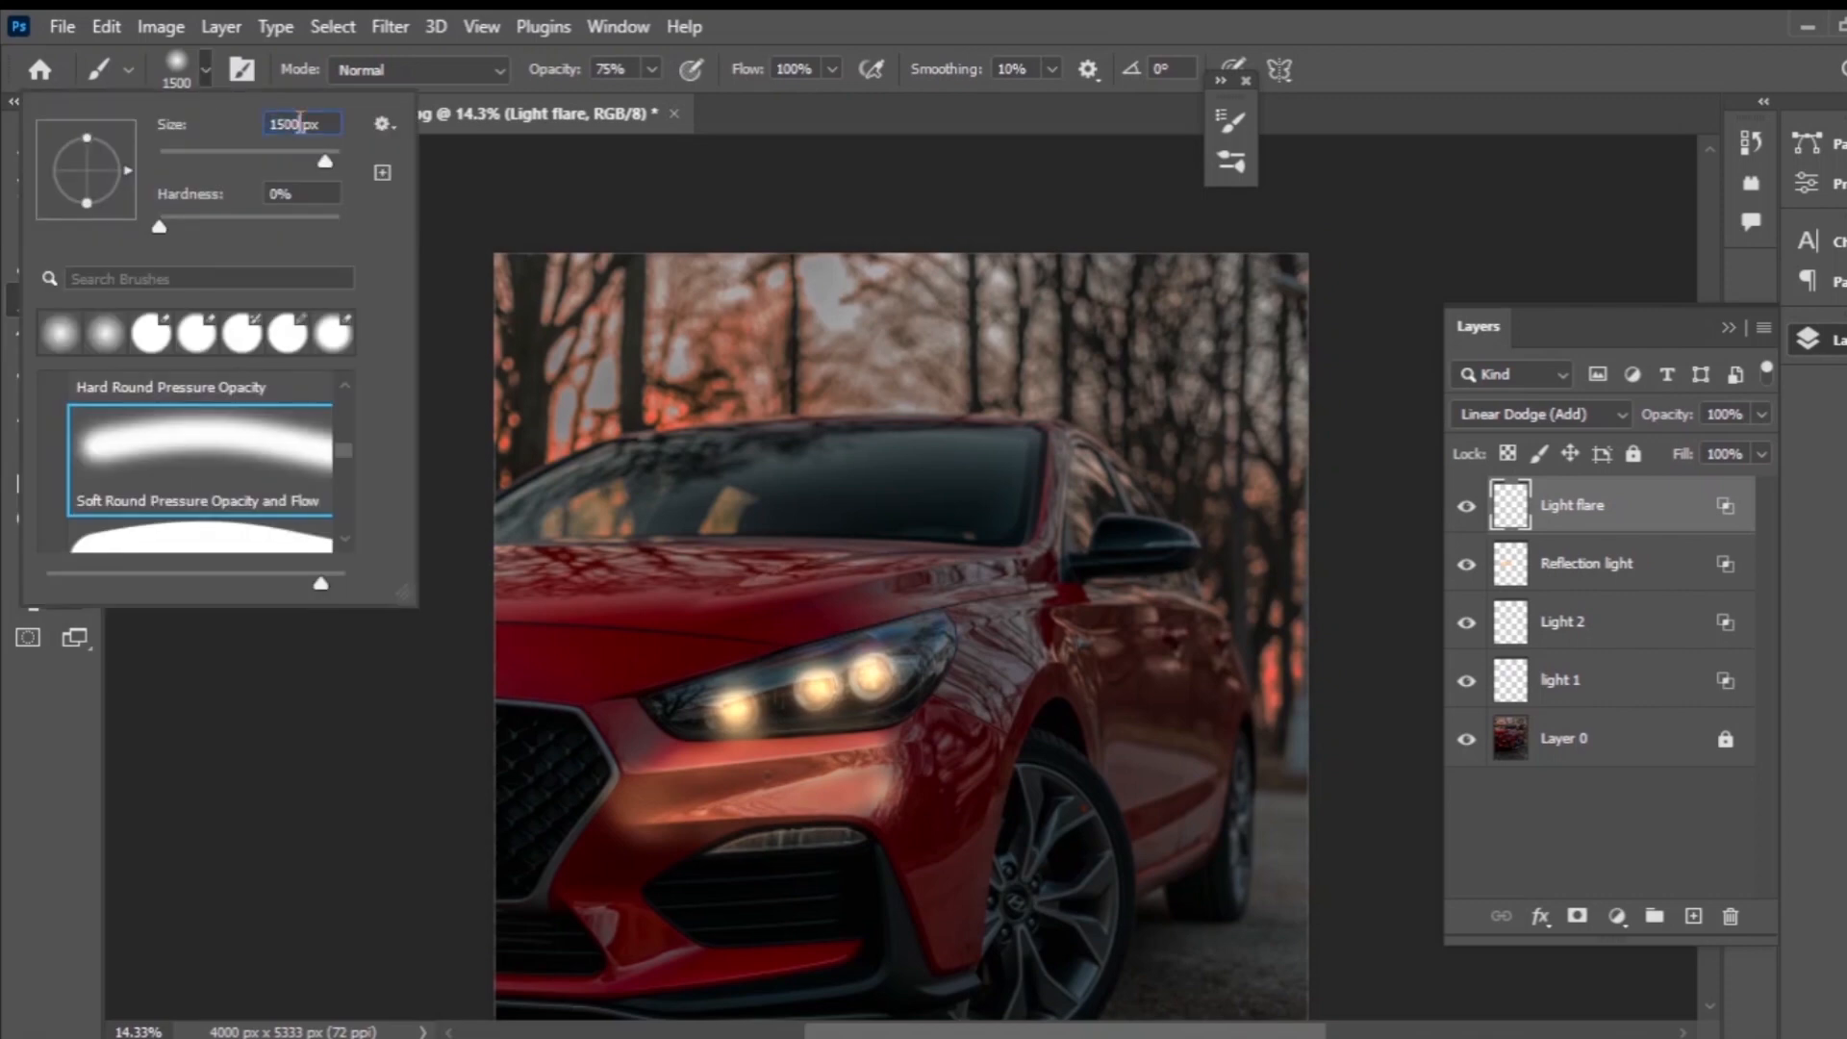
pyautogui.press('Return')
pyautogui.click(798, 679)
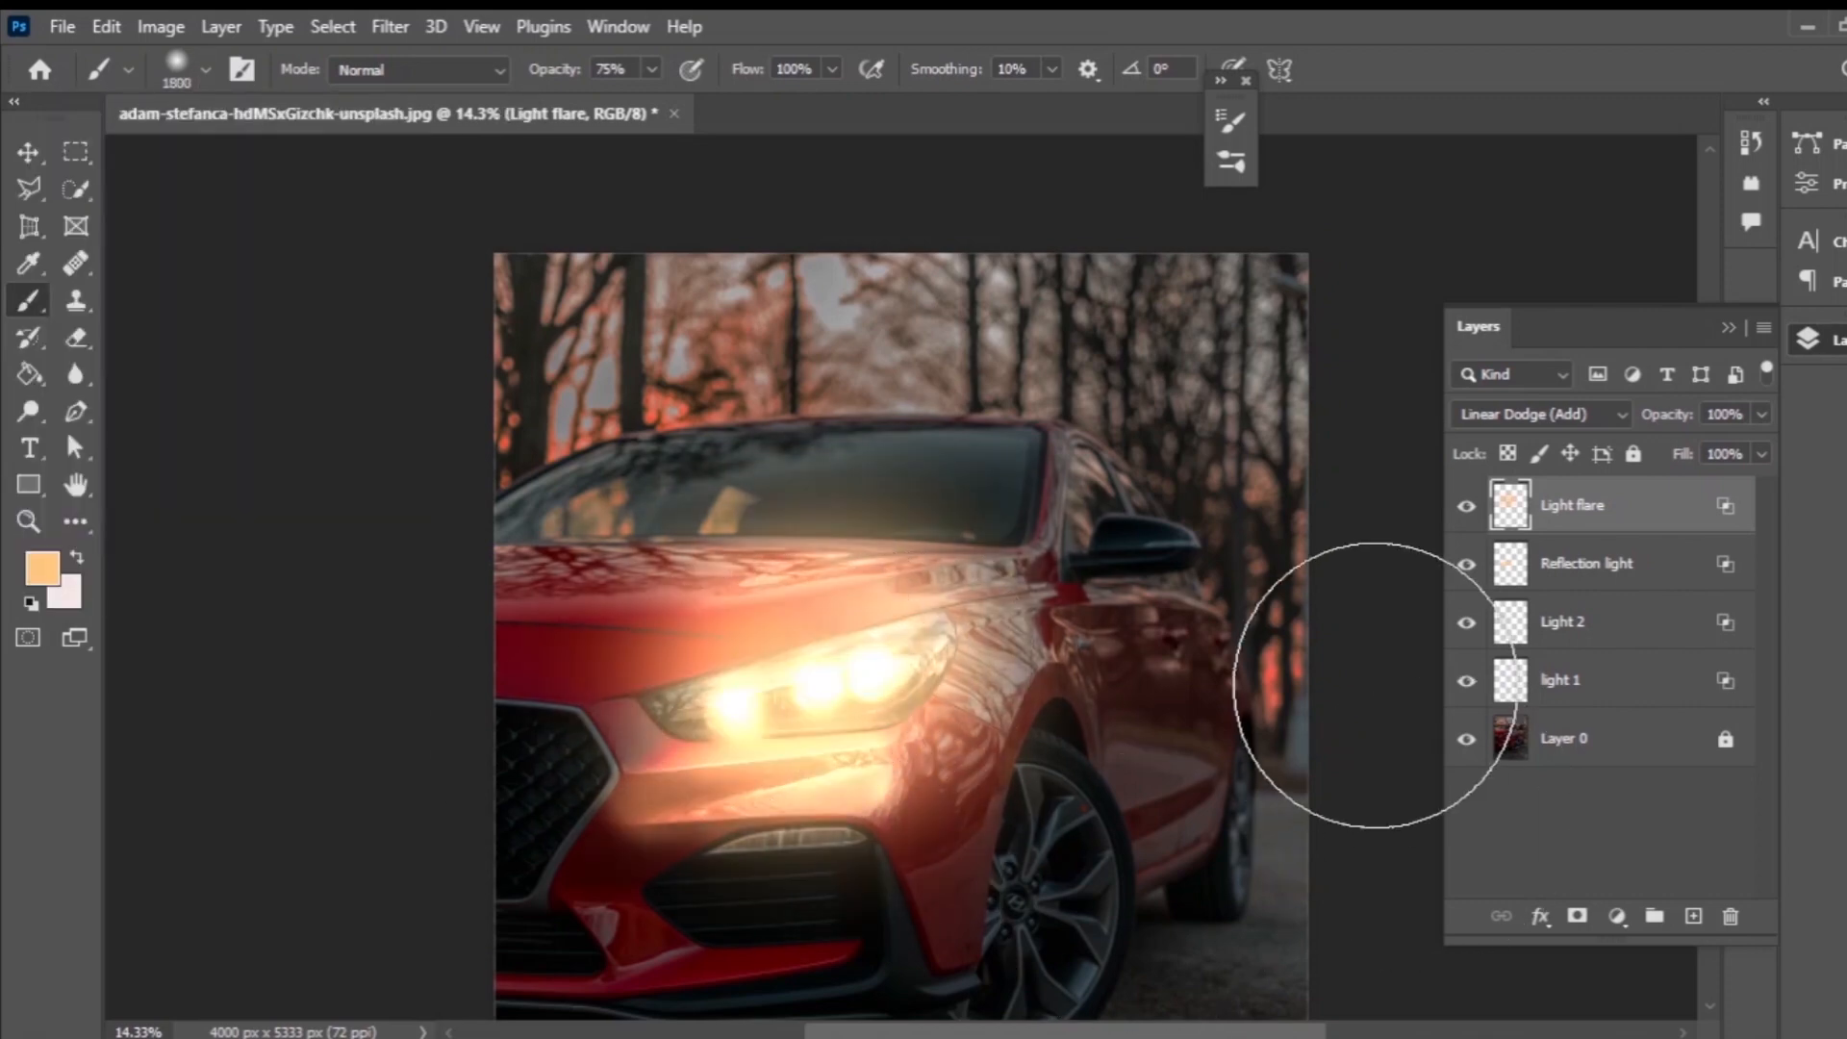
pyautogui.click(106, 27)
pyautogui.click(173, 37)
# Add a medium glow over the headlight on the Light flare layer with a 1200 px soft brush.
pyautogui.click(206, 70)
pyautogui.write('120')
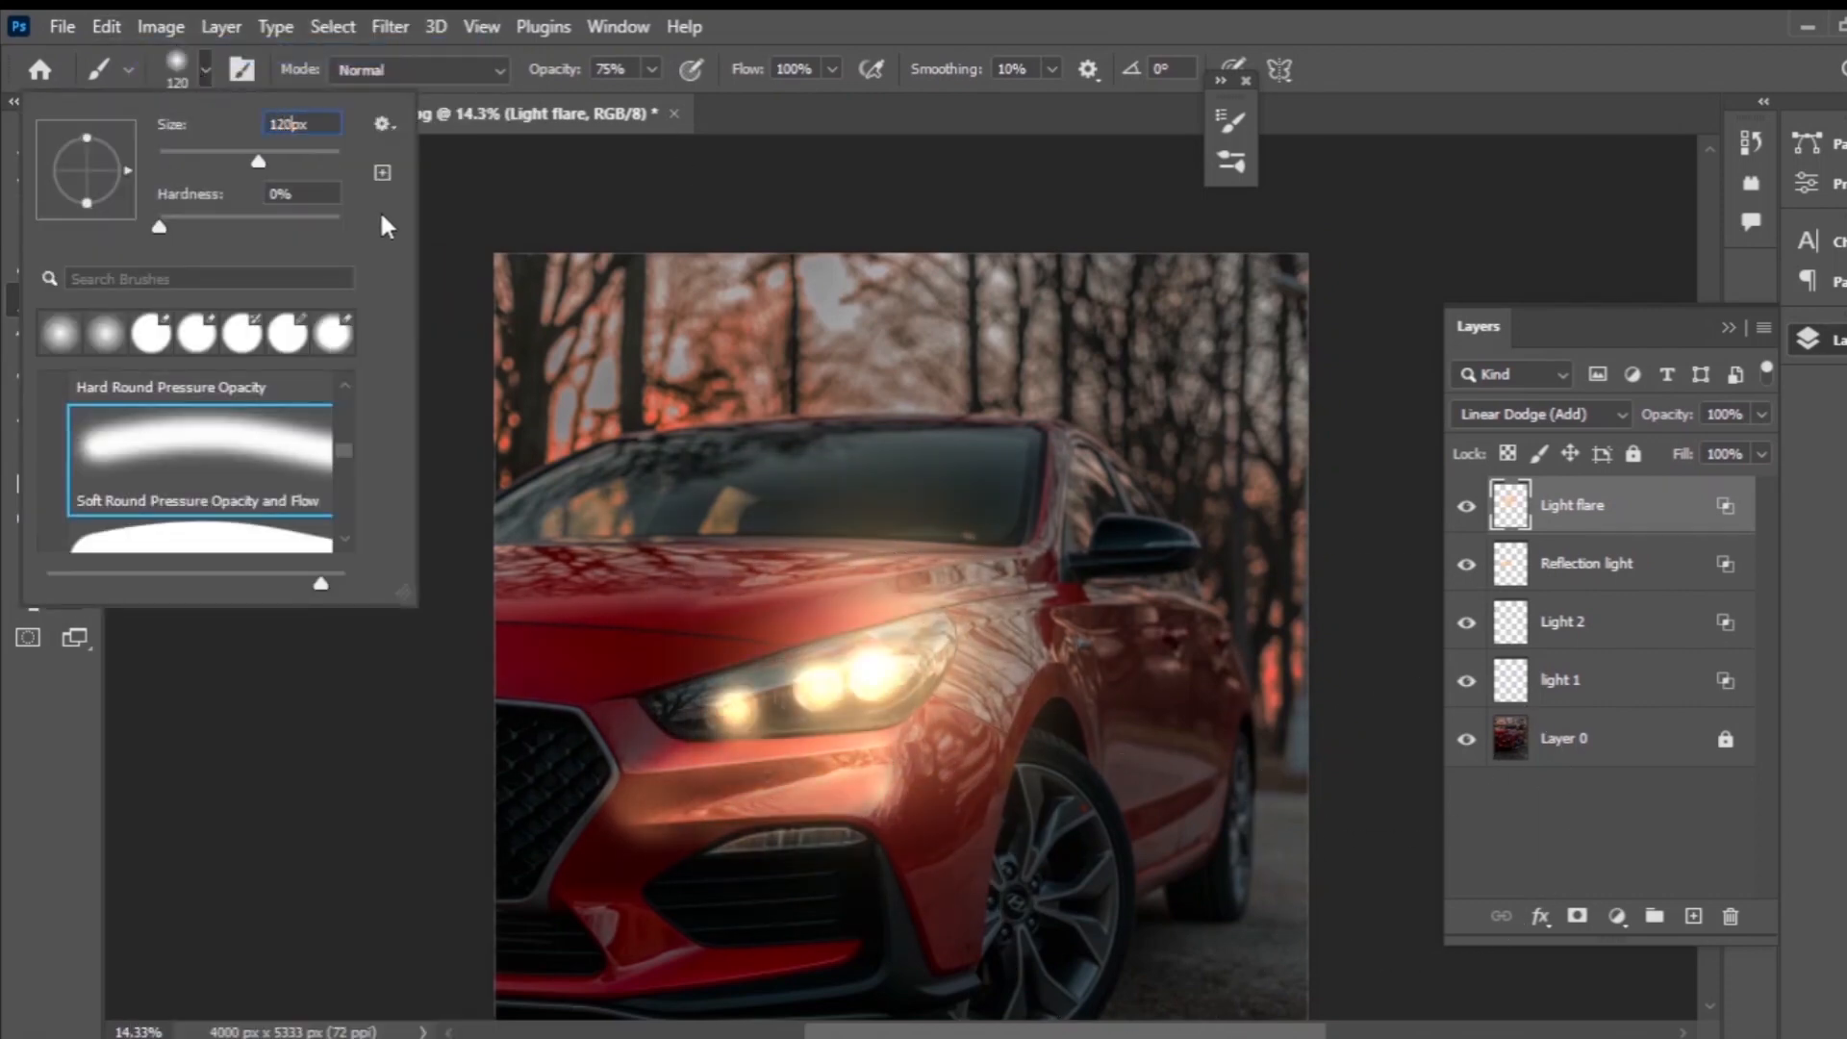
pyautogui.write('0')
pyautogui.click(806, 710)
# Try adding small glows over the headlight bulbs on the Light flare layer with a 600 px soft brush.
pyautogui.click(206, 69)
pyautogui.doubleClick(281, 125)
pyautogui.write('600')
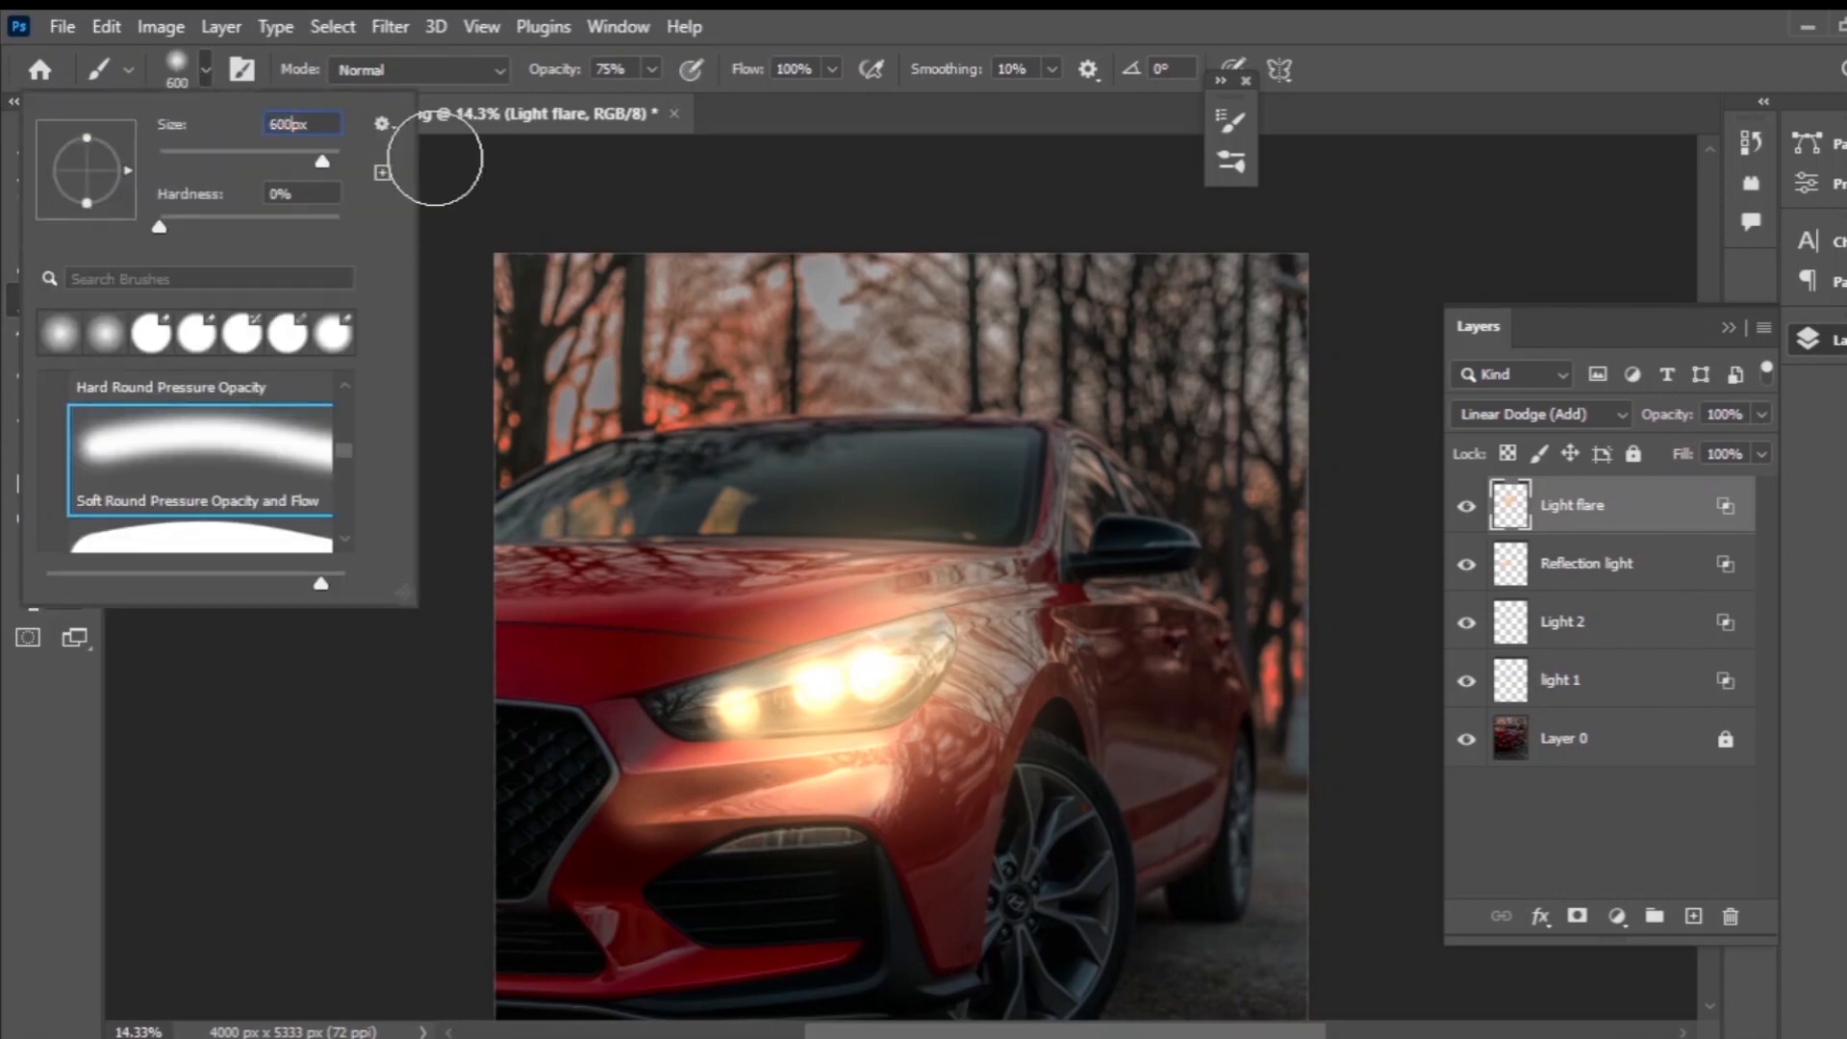
pyautogui.press('Return')
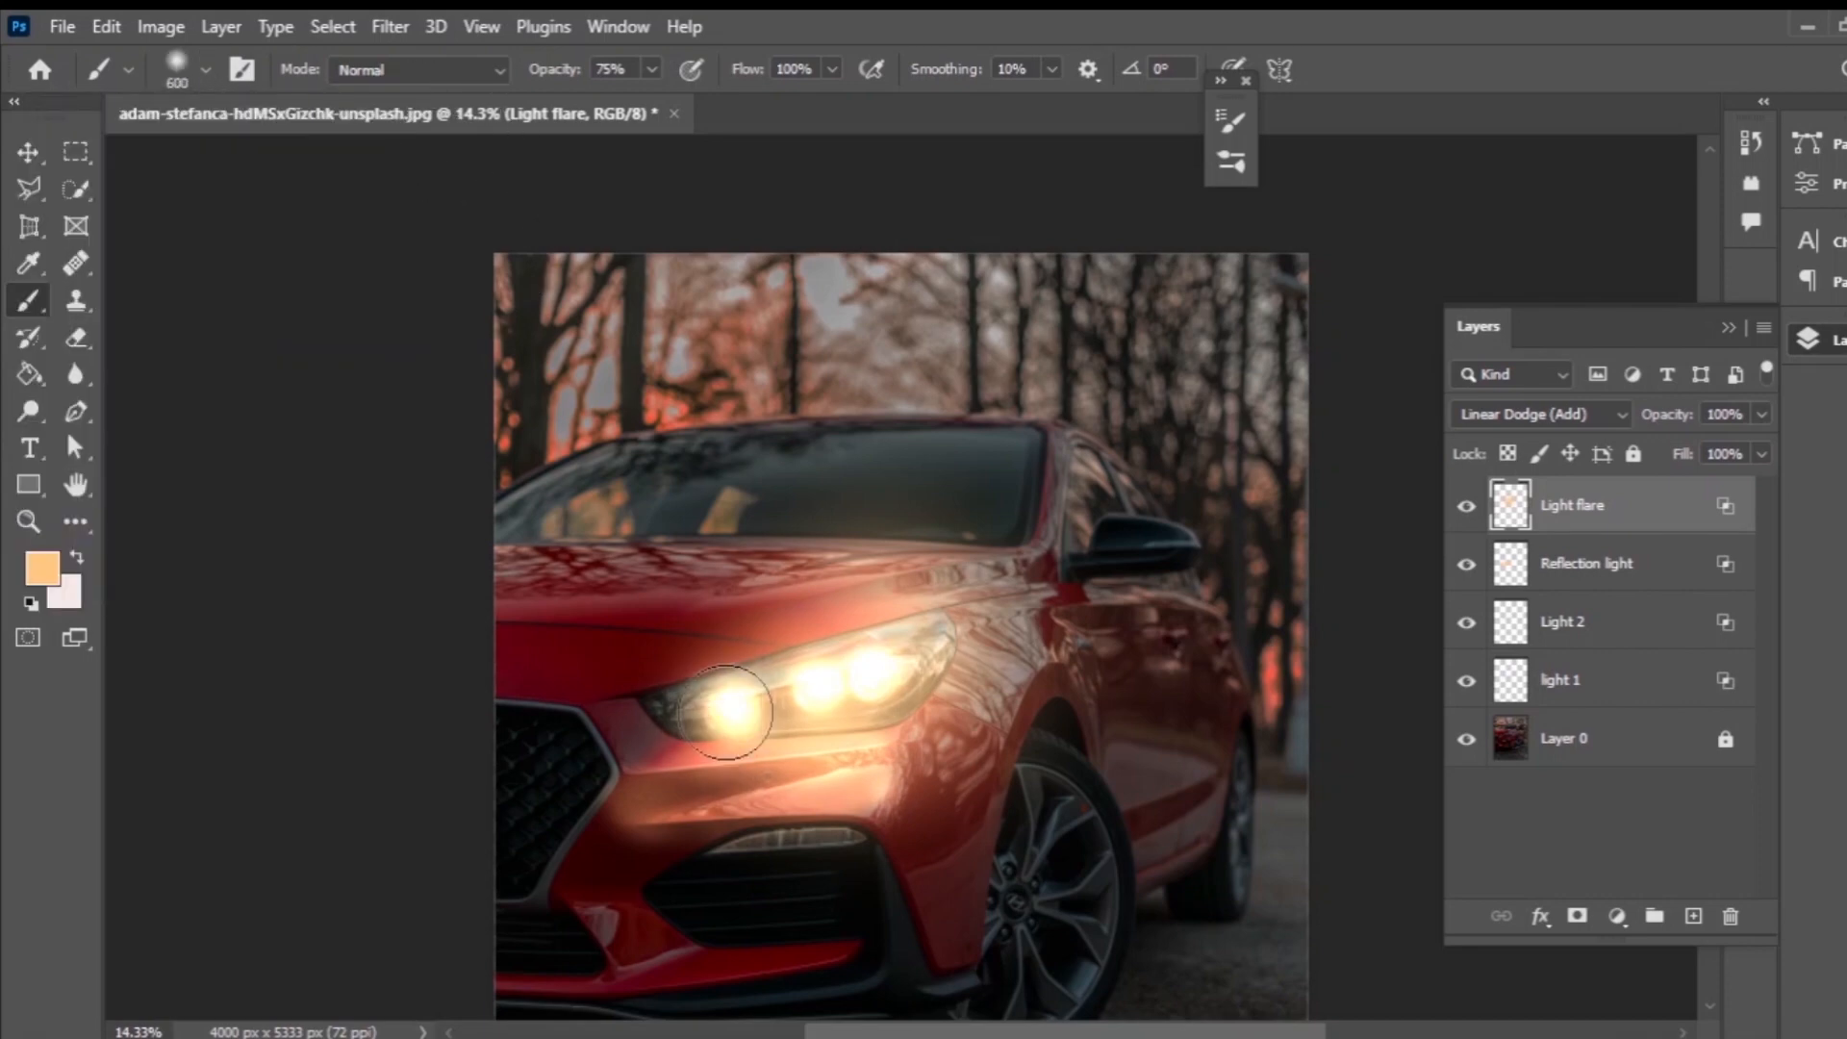
# Compare the car without the Light flare layer and undo the visibility change and the last small glow strokes.
pyautogui.click(1469, 517)
pyautogui.click(106, 27)
pyautogui.click(149, 52)
pyautogui.click(110, 27)
pyautogui.click(162, 52)
pyautogui.click(110, 27)
pyautogui.click(154, 52)
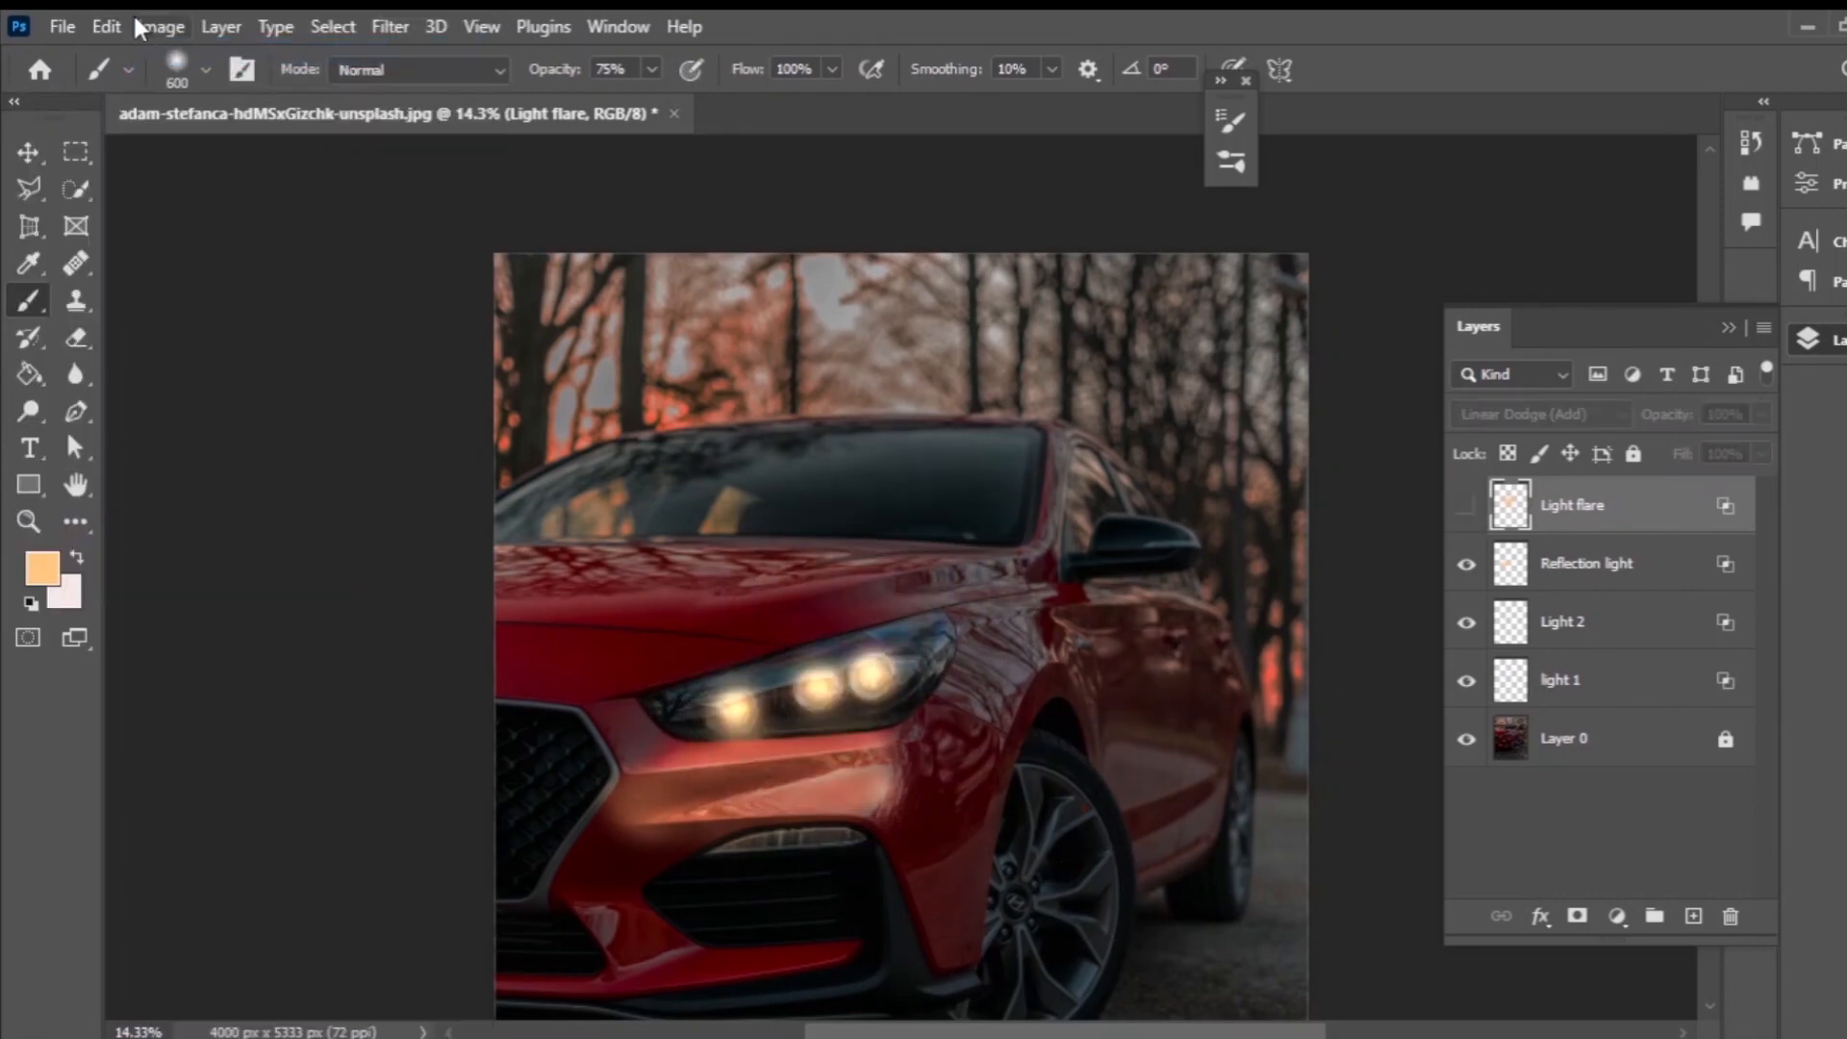
pyautogui.click(112, 27)
pyautogui.click(149, 52)
pyautogui.click(113, 27)
pyautogui.click(149, 52)
pyautogui.click(113, 27)
pyautogui.click(149, 52)
# Add a large soft glow around the inner end of the headlight on the Light flare layer with an 1800 px brush.
pyautogui.click(205, 70)
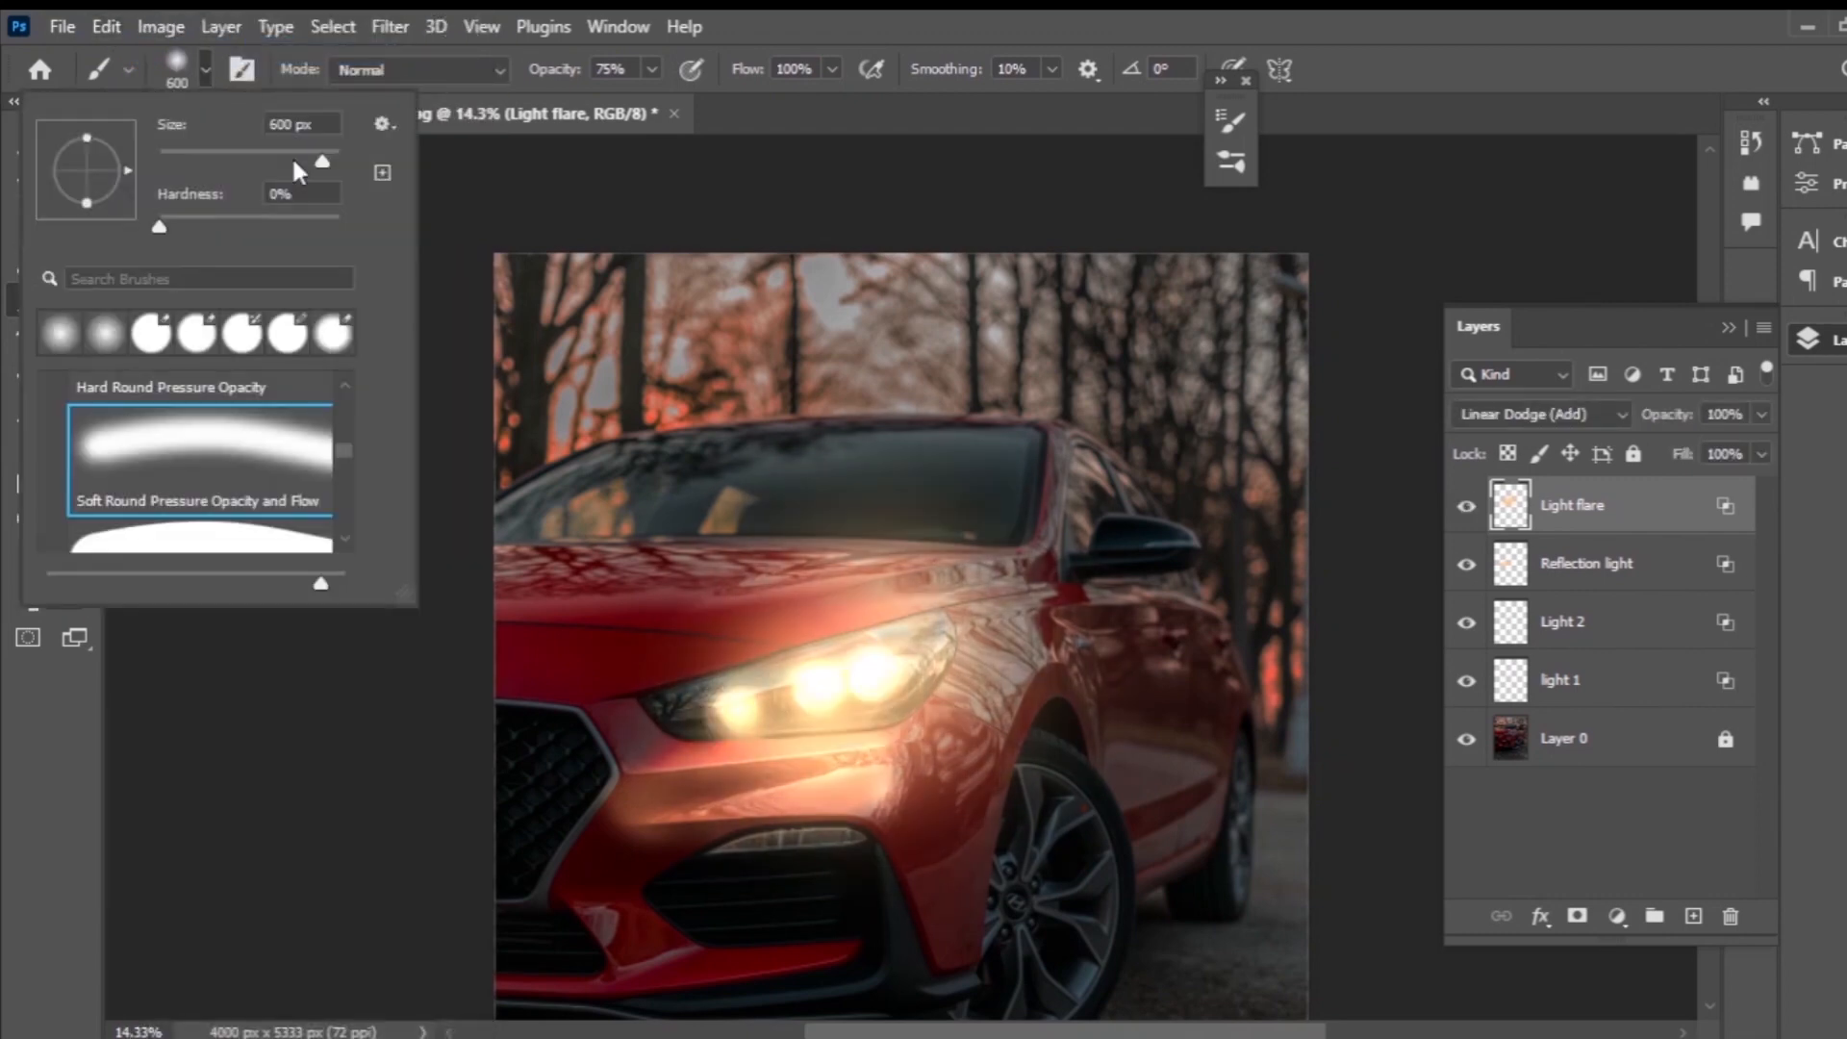
pyautogui.doubleClick(290, 125)
pyautogui.write('1800')
pyautogui.press('Return')
pyautogui.click(682, 713)
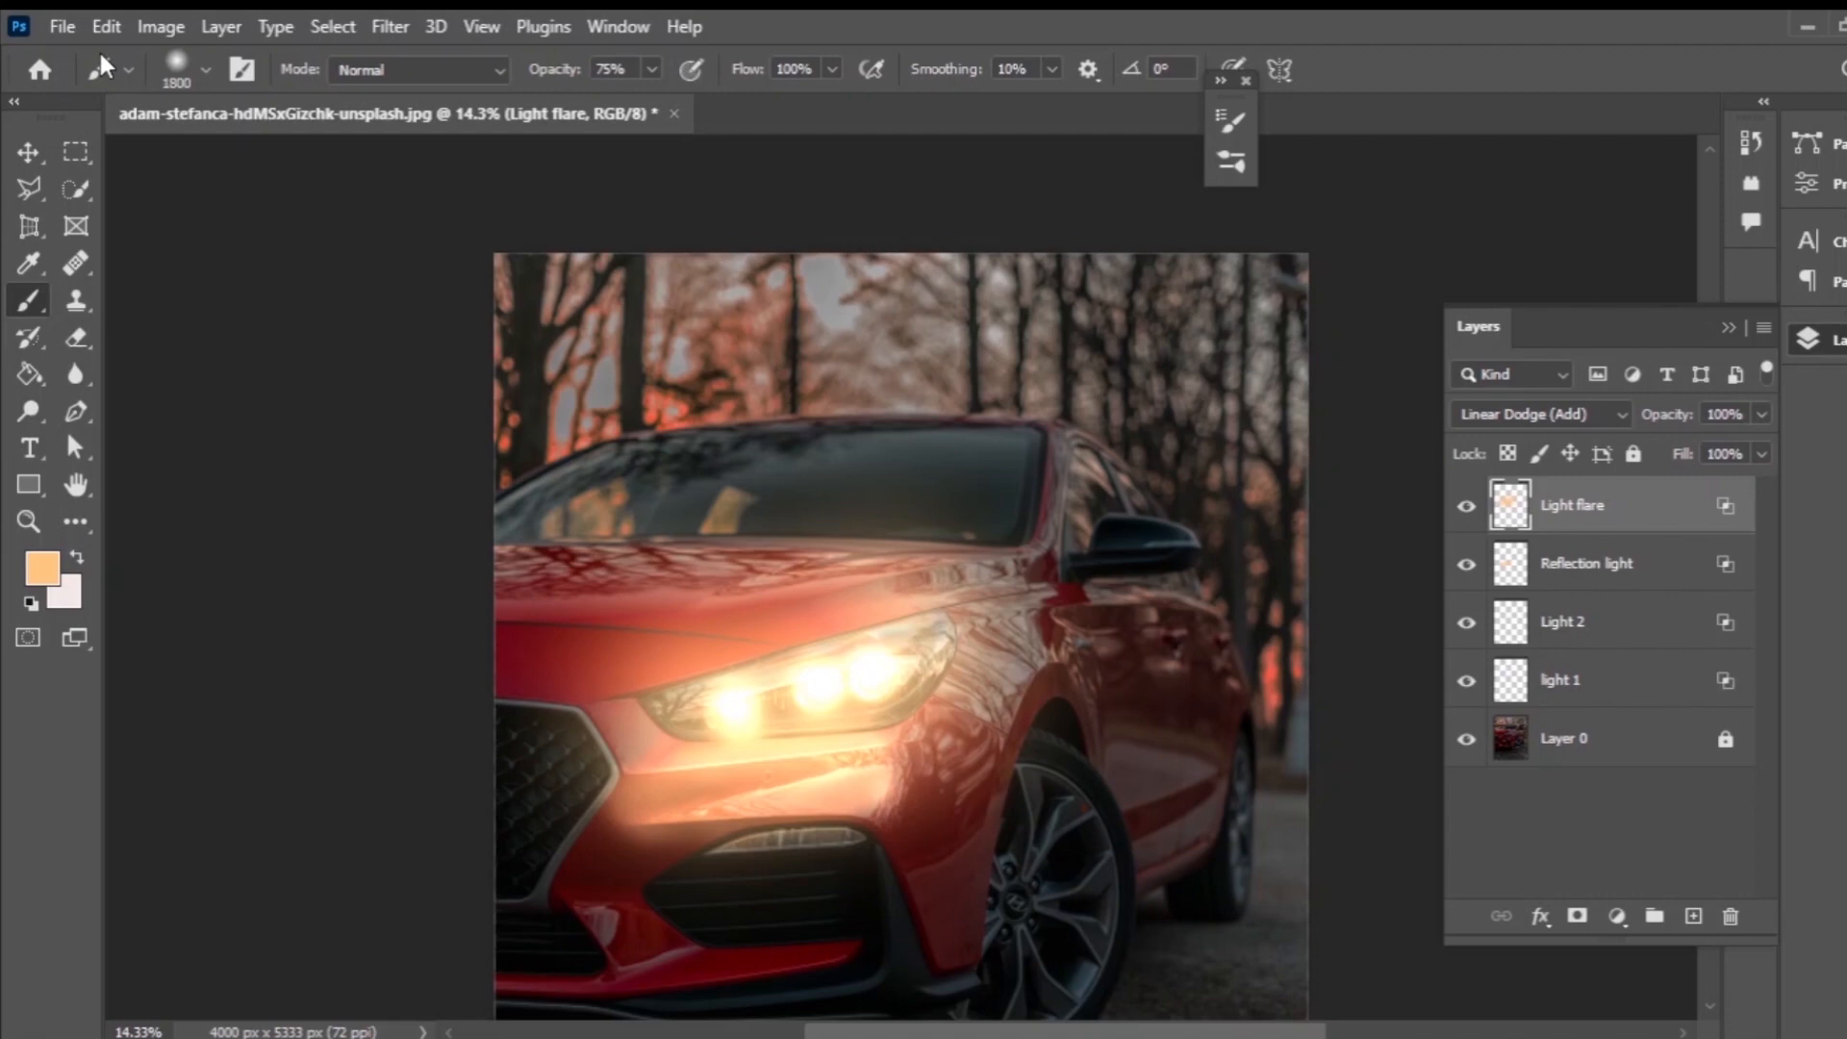
# Enlarge the Light flare glow with the Move tool's transform controls, shift it slightly down and extend it to the photo's right edge.
pyautogui.click(28, 152)
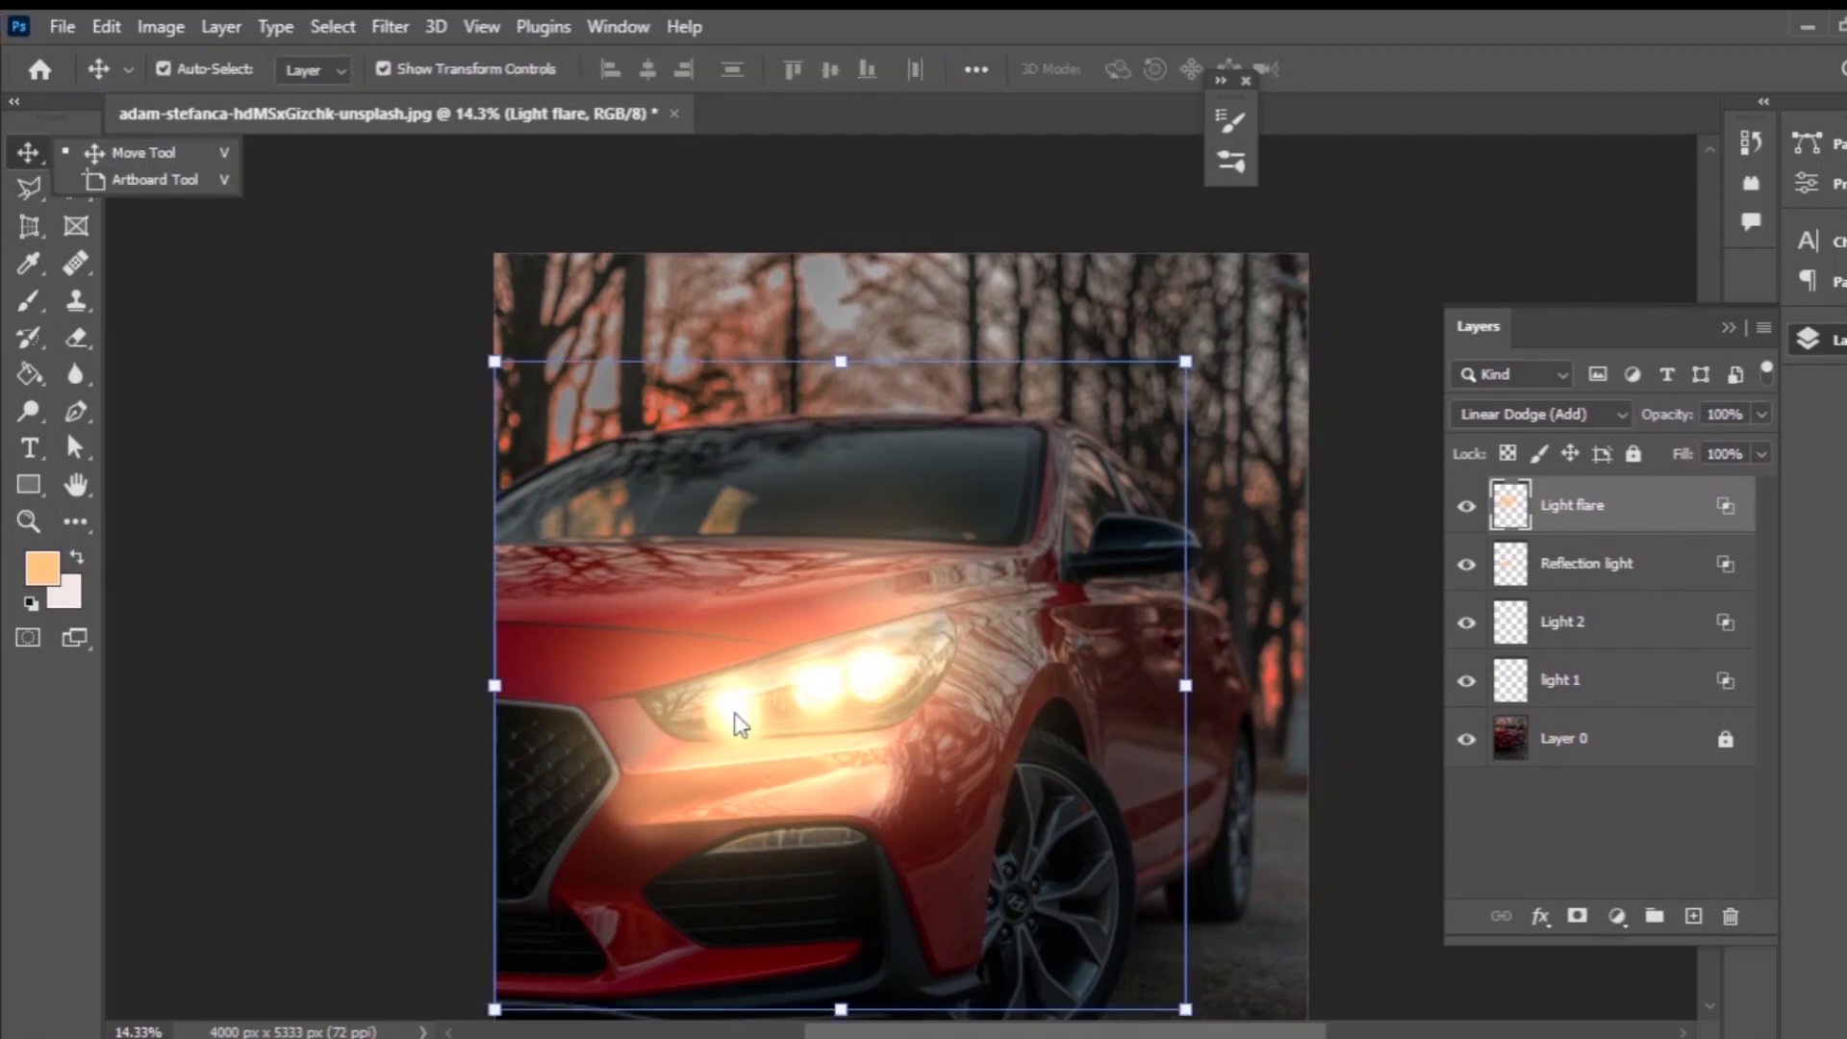
pyautogui.click(1185, 696)
pyautogui.moveTo(1185, 362); pyautogui.dragTo(1266, 286)
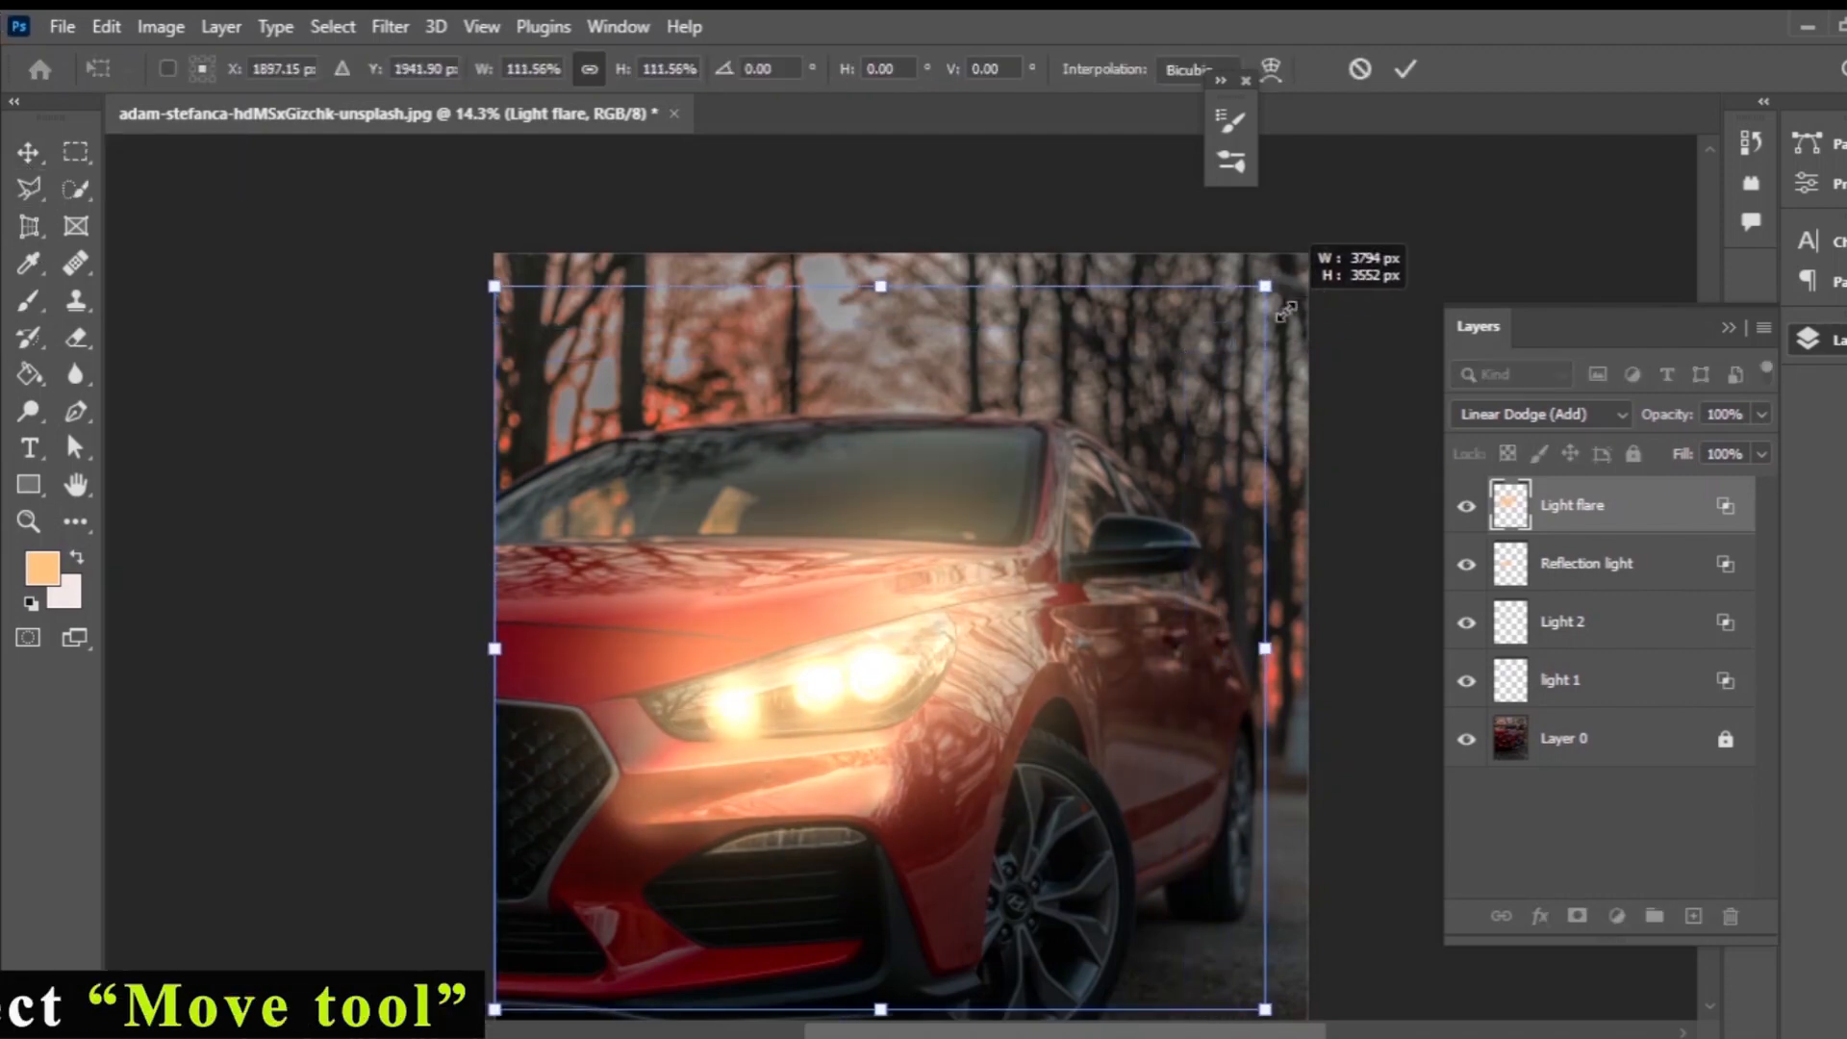
pyautogui.moveTo(1092, 382)
pyautogui.mouseDown()
pyautogui.moveTo(1048, 429)
pyautogui.moveTo(1135, 424)
pyautogui.moveTo(1094, 415)
pyautogui.mouseUp()
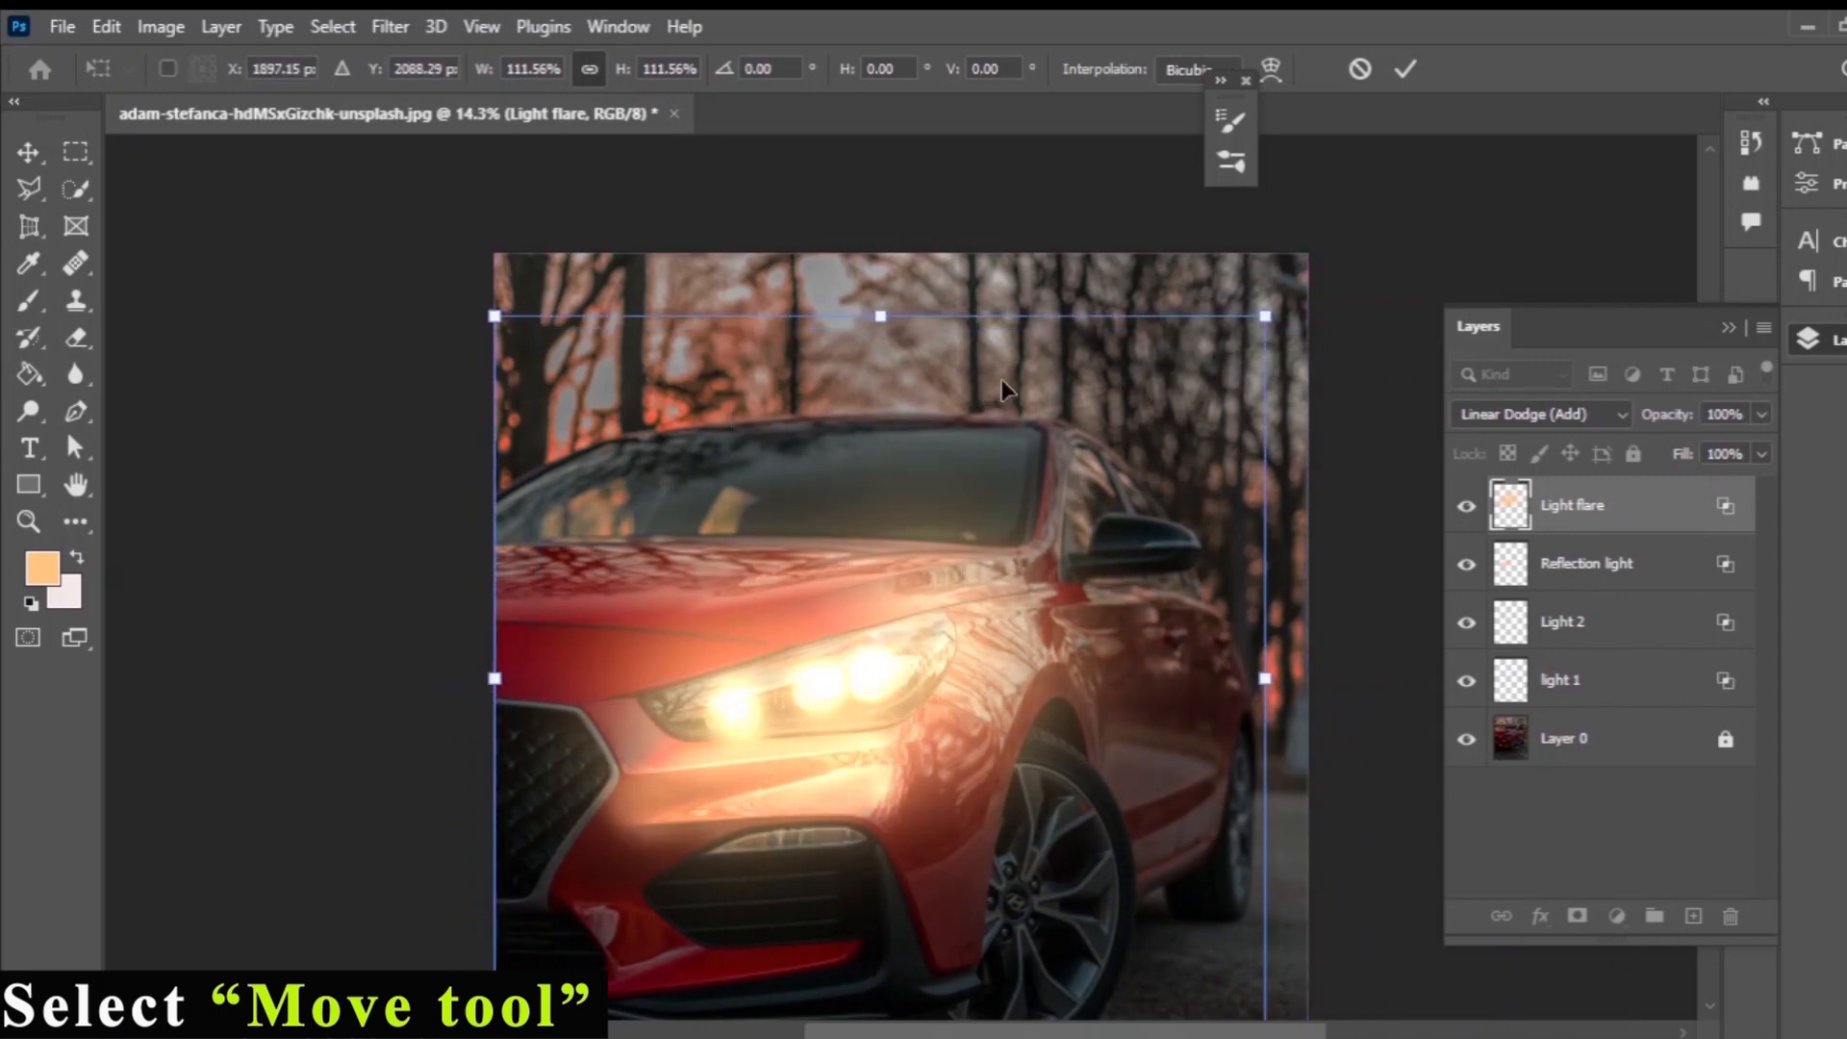
pyautogui.moveTo(1264, 689); pyautogui.dragTo(1308, 679)
pyautogui.press('Return')
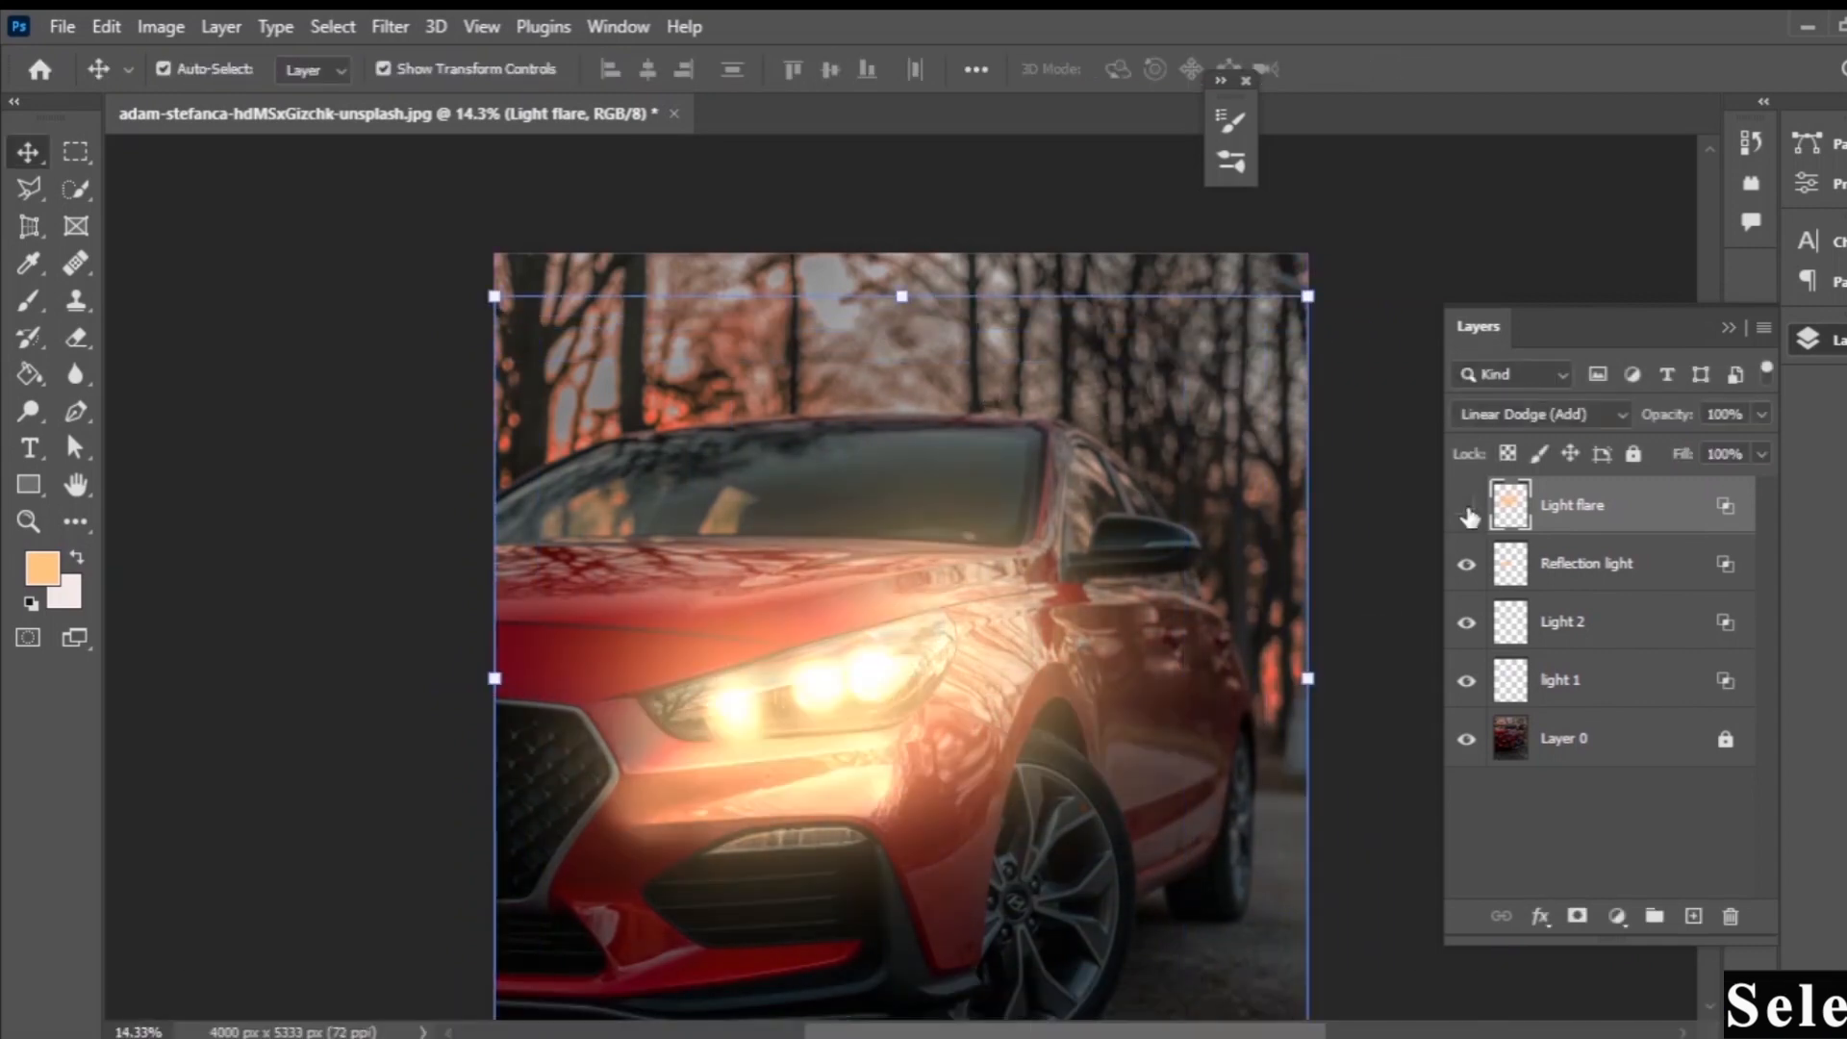
# Enlarge the Light flare glow beyond the photo's edges with Free Transform and compare the image with the layer hidden and shown.
pyautogui.click(1467, 507)
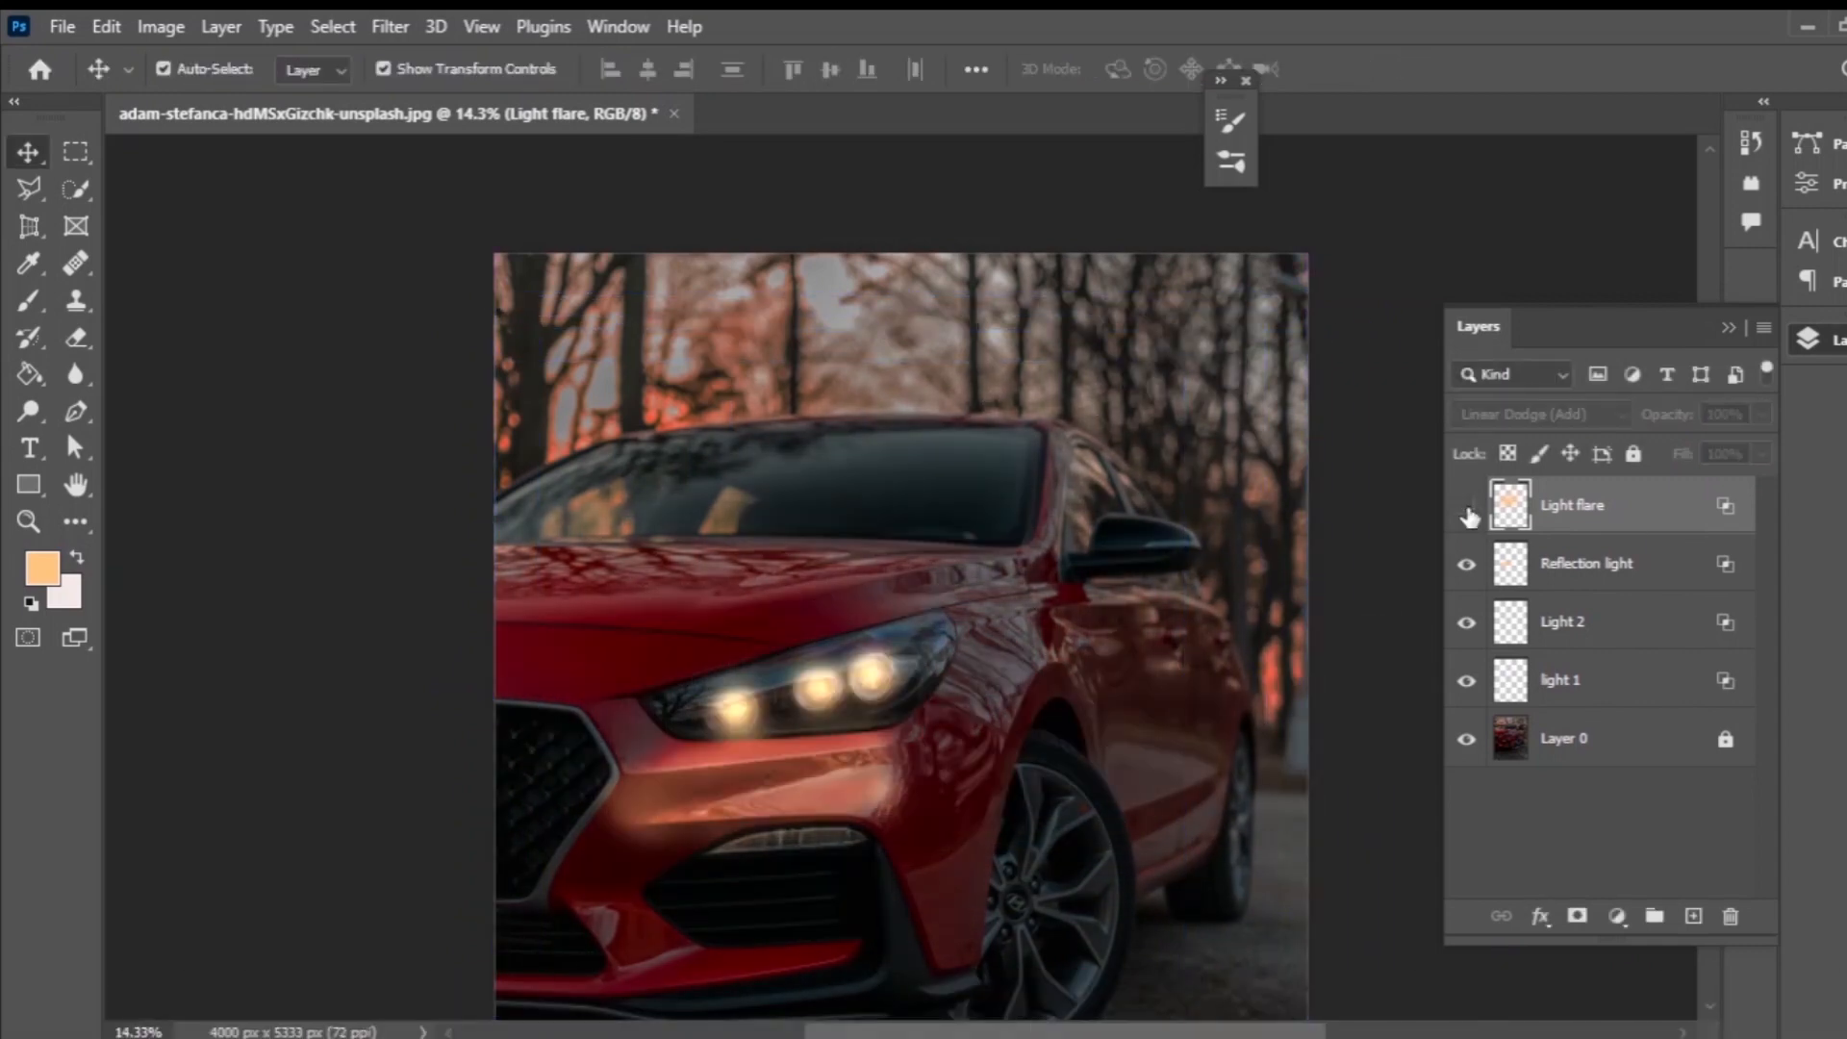
pyautogui.click(1468, 515)
pyautogui.hotkey('ctrl', 't')
pyautogui.moveTo(1307, 677); pyautogui.dragTo(1583, 678)
pyautogui.moveTo(1184, 646); pyautogui.dragTo(1137, 649)
pyautogui.press('Return')
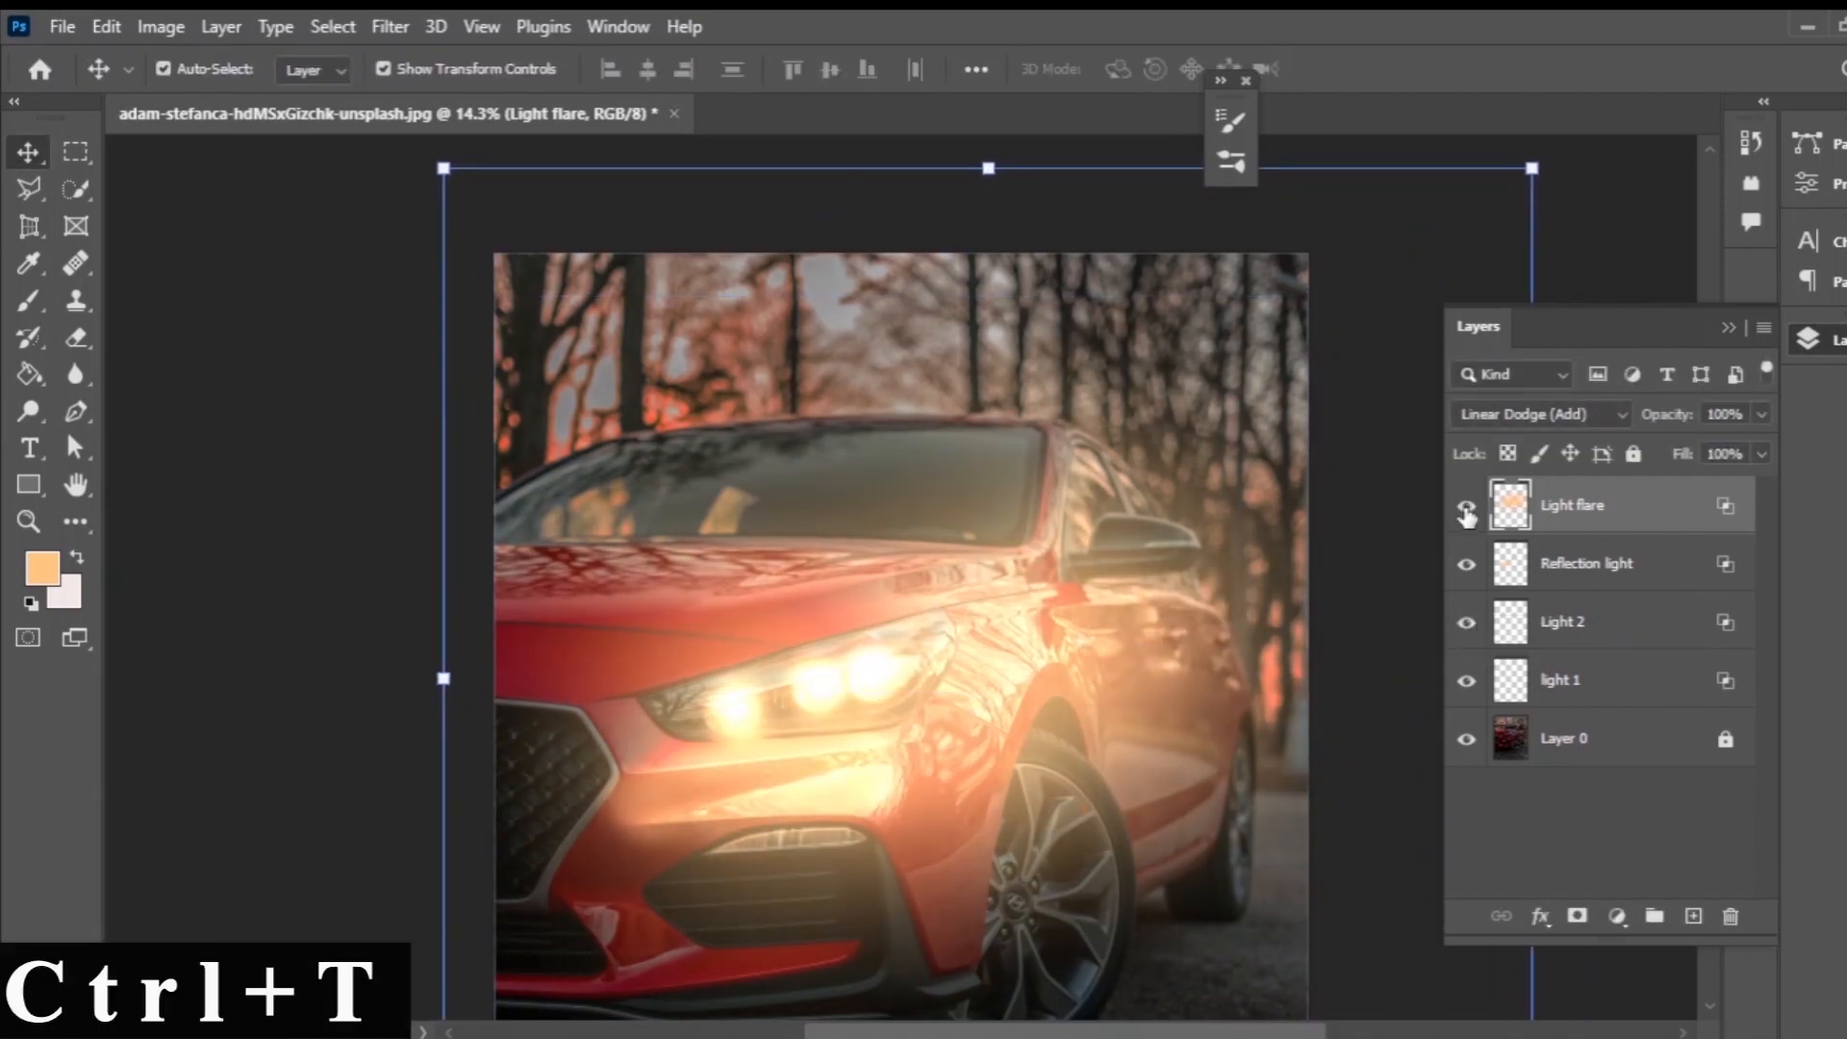
pyautogui.click(1466, 513)
pyautogui.click(1466, 513)
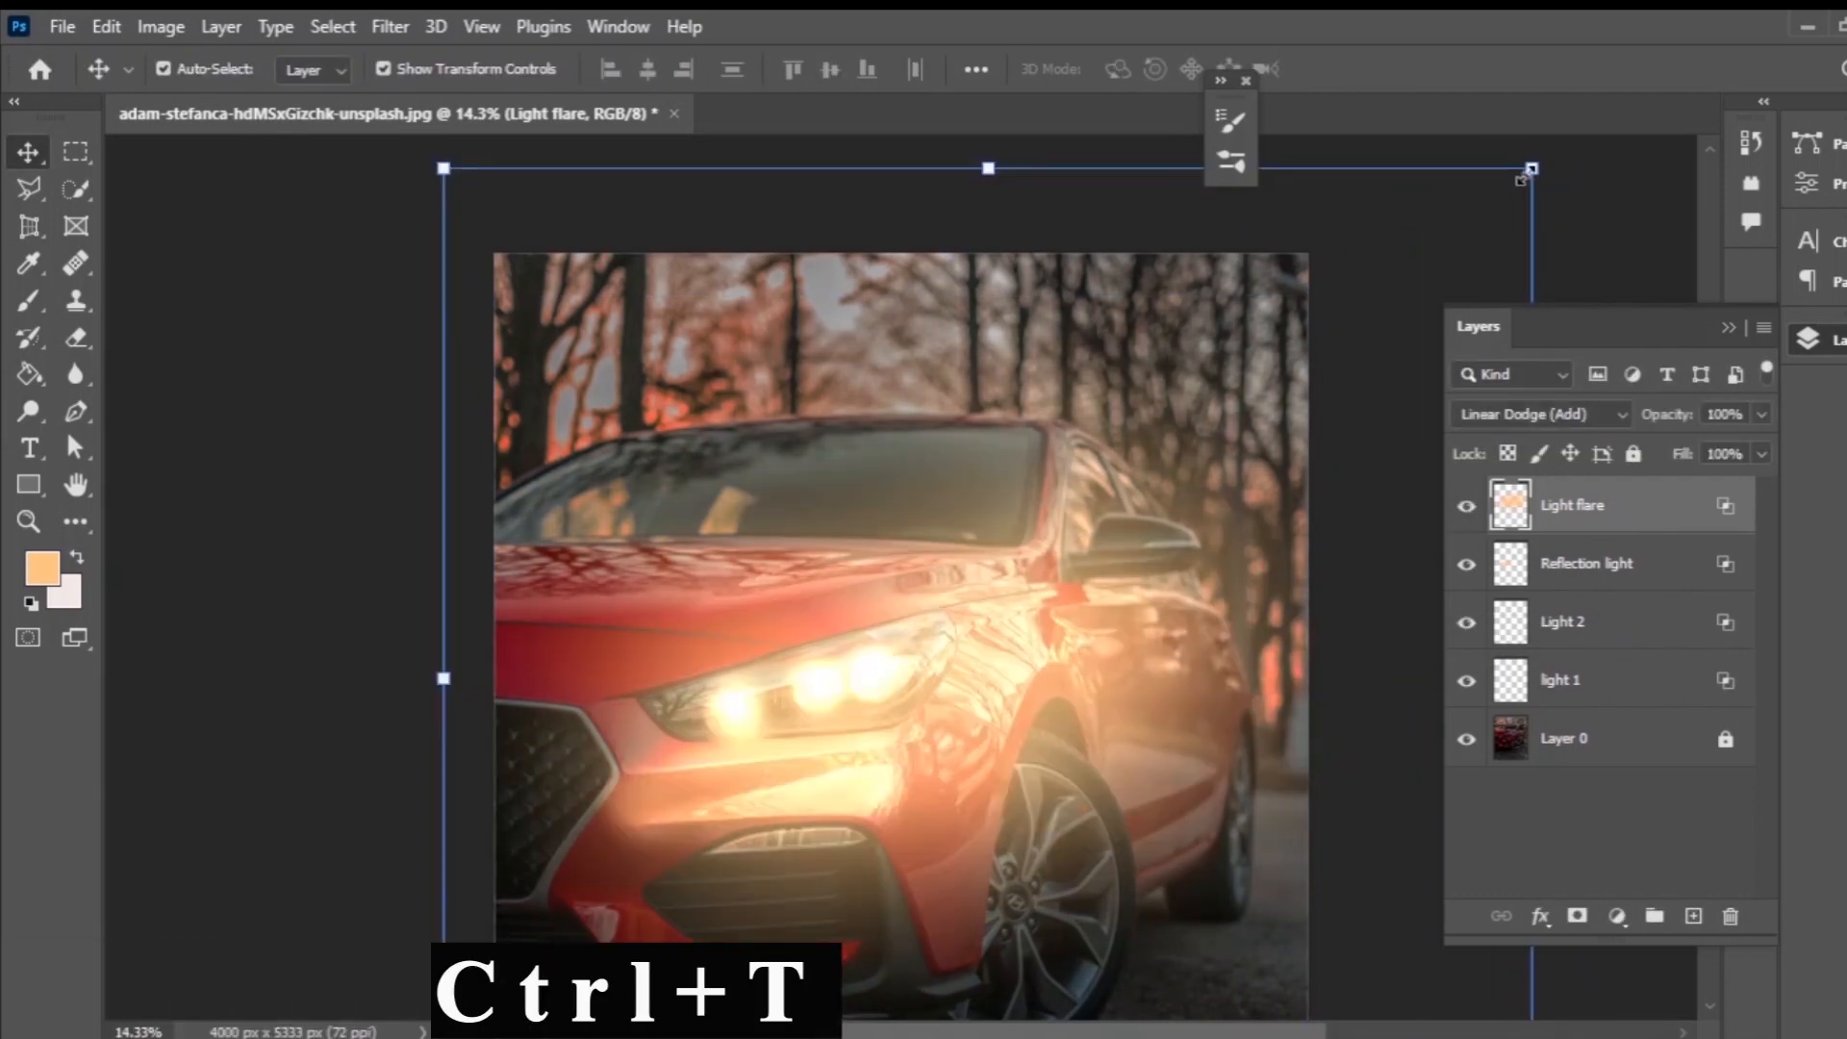
# Scale the Light flare glow down to about 85.47% and reposition it over the headlight and front bumper.
pyautogui.moveTo(1530, 169); pyautogui.dragTo(1482, 216)
pyautogui.moveTo(1041, 726); pyautogui.dragTo(980, 739)
pyautogui.moveTo(1420, 228); pyautogui.dragTo(1312, 328)
pyautogui.moveTo(1005, 525); pyautogui.dragTo(1030, 480)
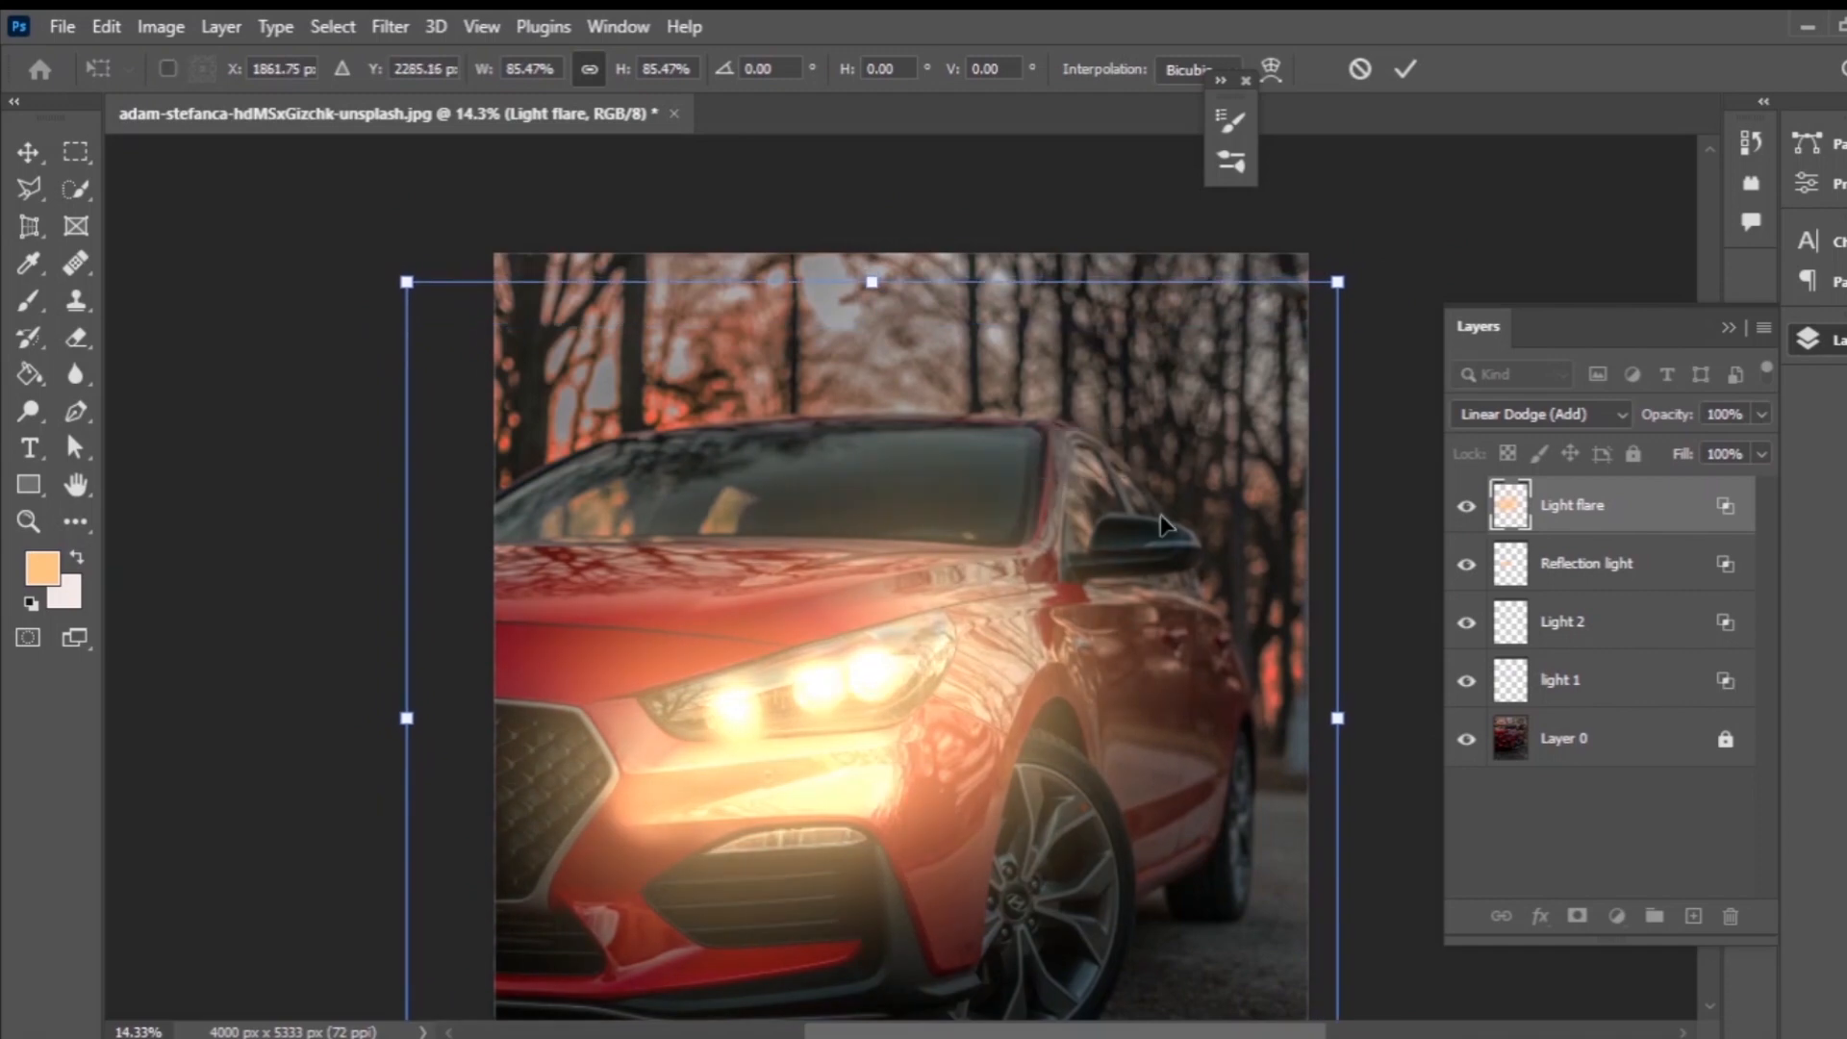
pyautogui.click(151, 219)
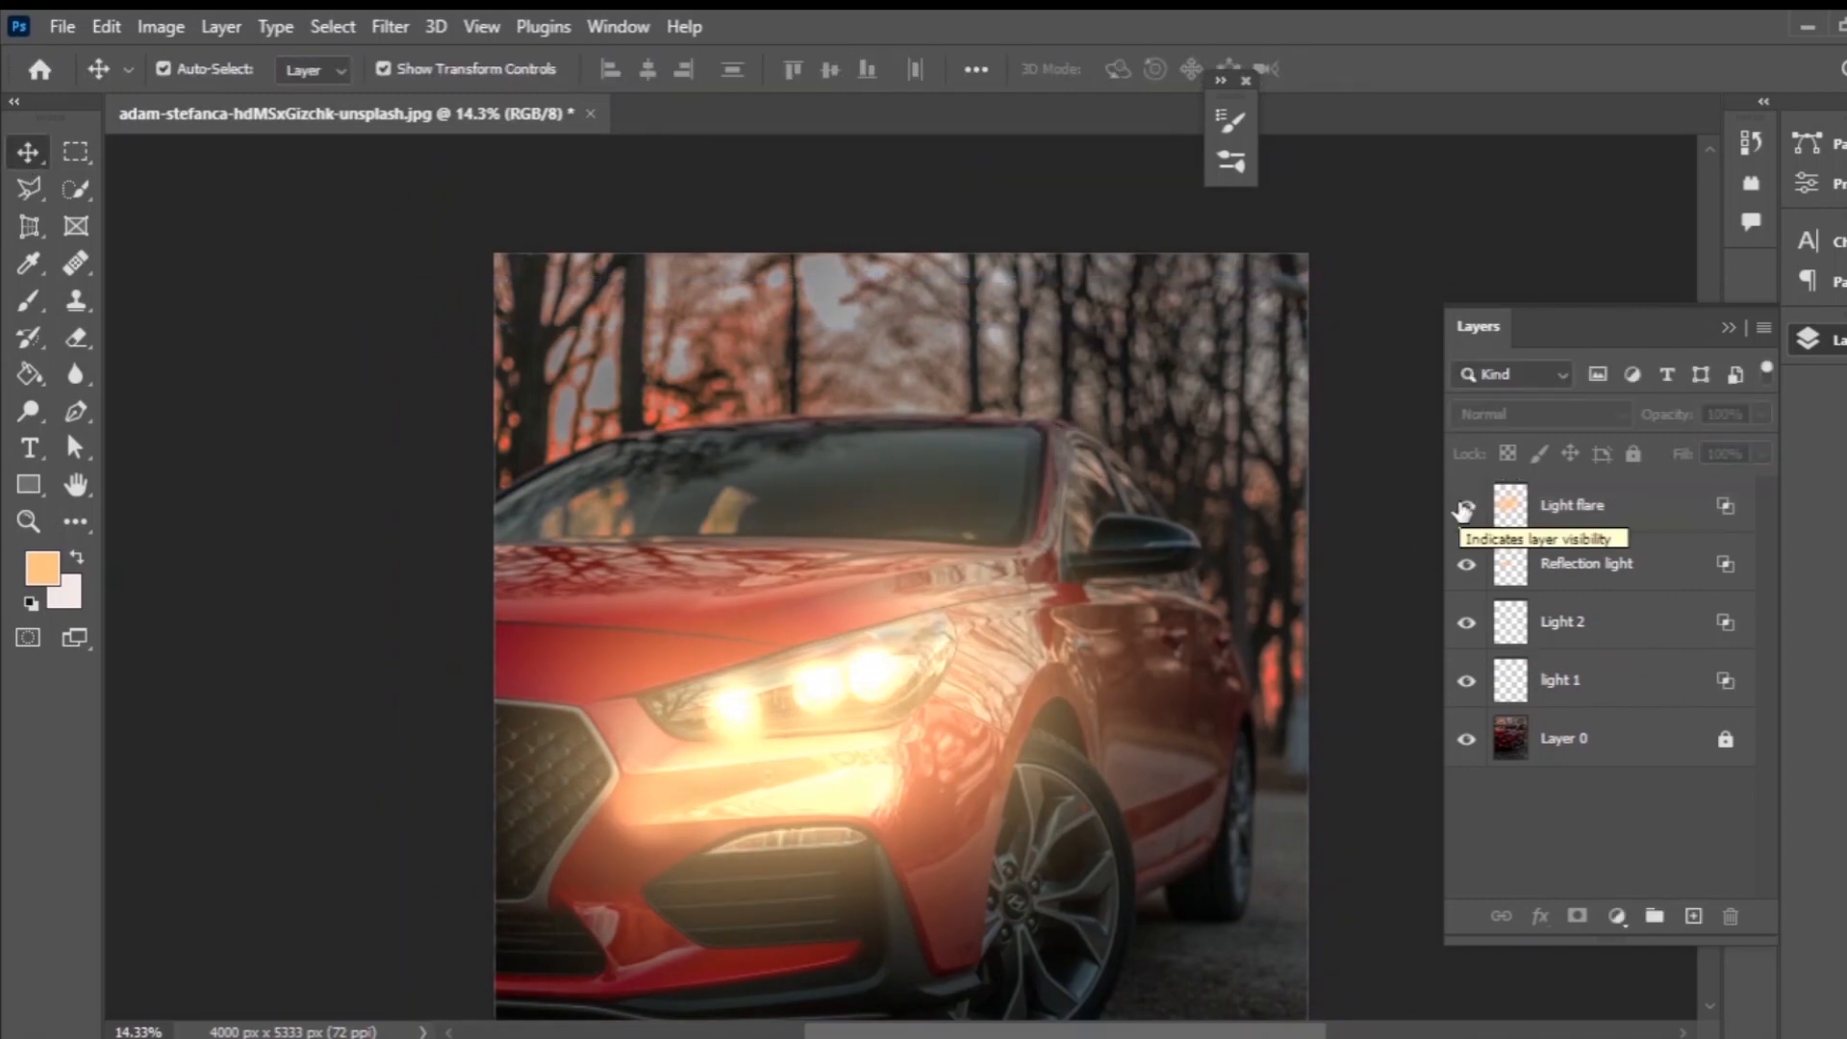
# Select the light 1 layer and paint over the headlight bulbs with a 187 px soft brush.
pyautogui.click(737, 579)
pyautogui.press('b')
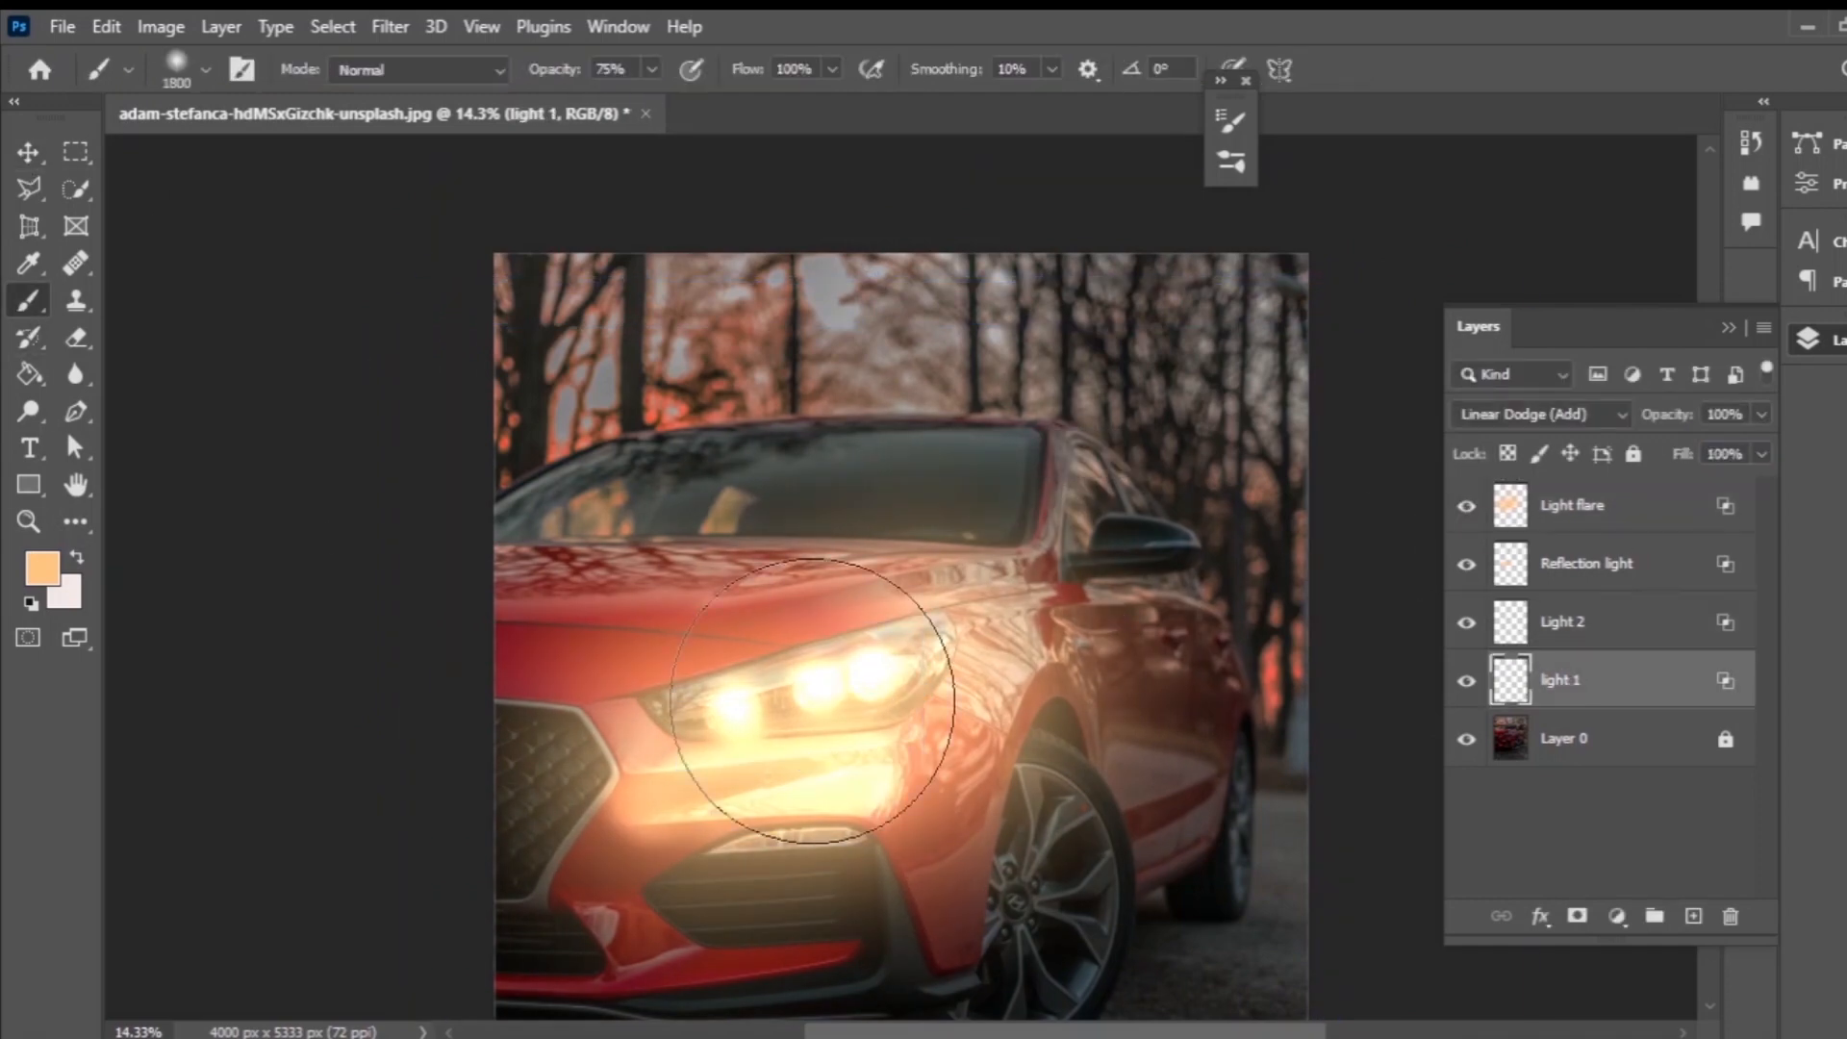
pyautogui.click(204, 68)
pyautogui.moveTo(222, 164); pyautogui.dragTo(298, 162)
pyautogui.click(885, 672)
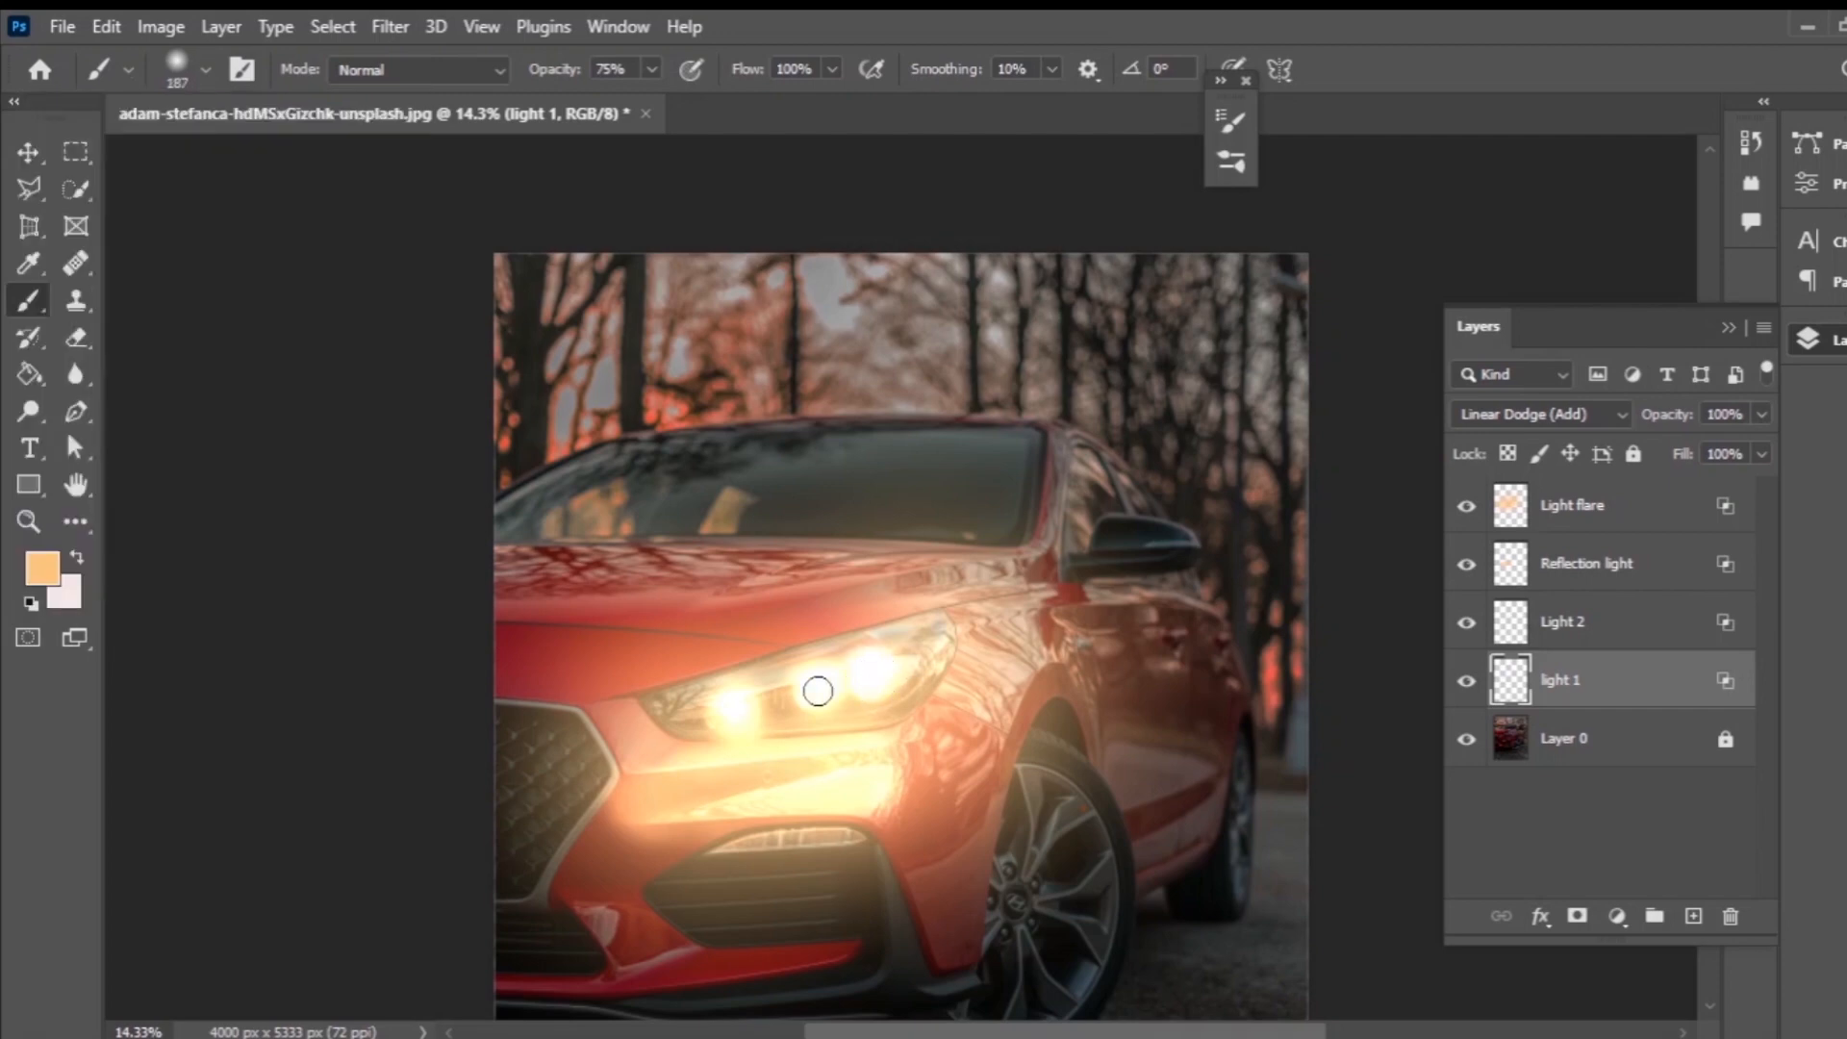
# Paint the three bulbs on light 1 in orange f38f19 with the Light 2, Reflection light and Light flare layers hidden.
pyautogui.click(42, 568)
pyautogui.click(1421, 116)
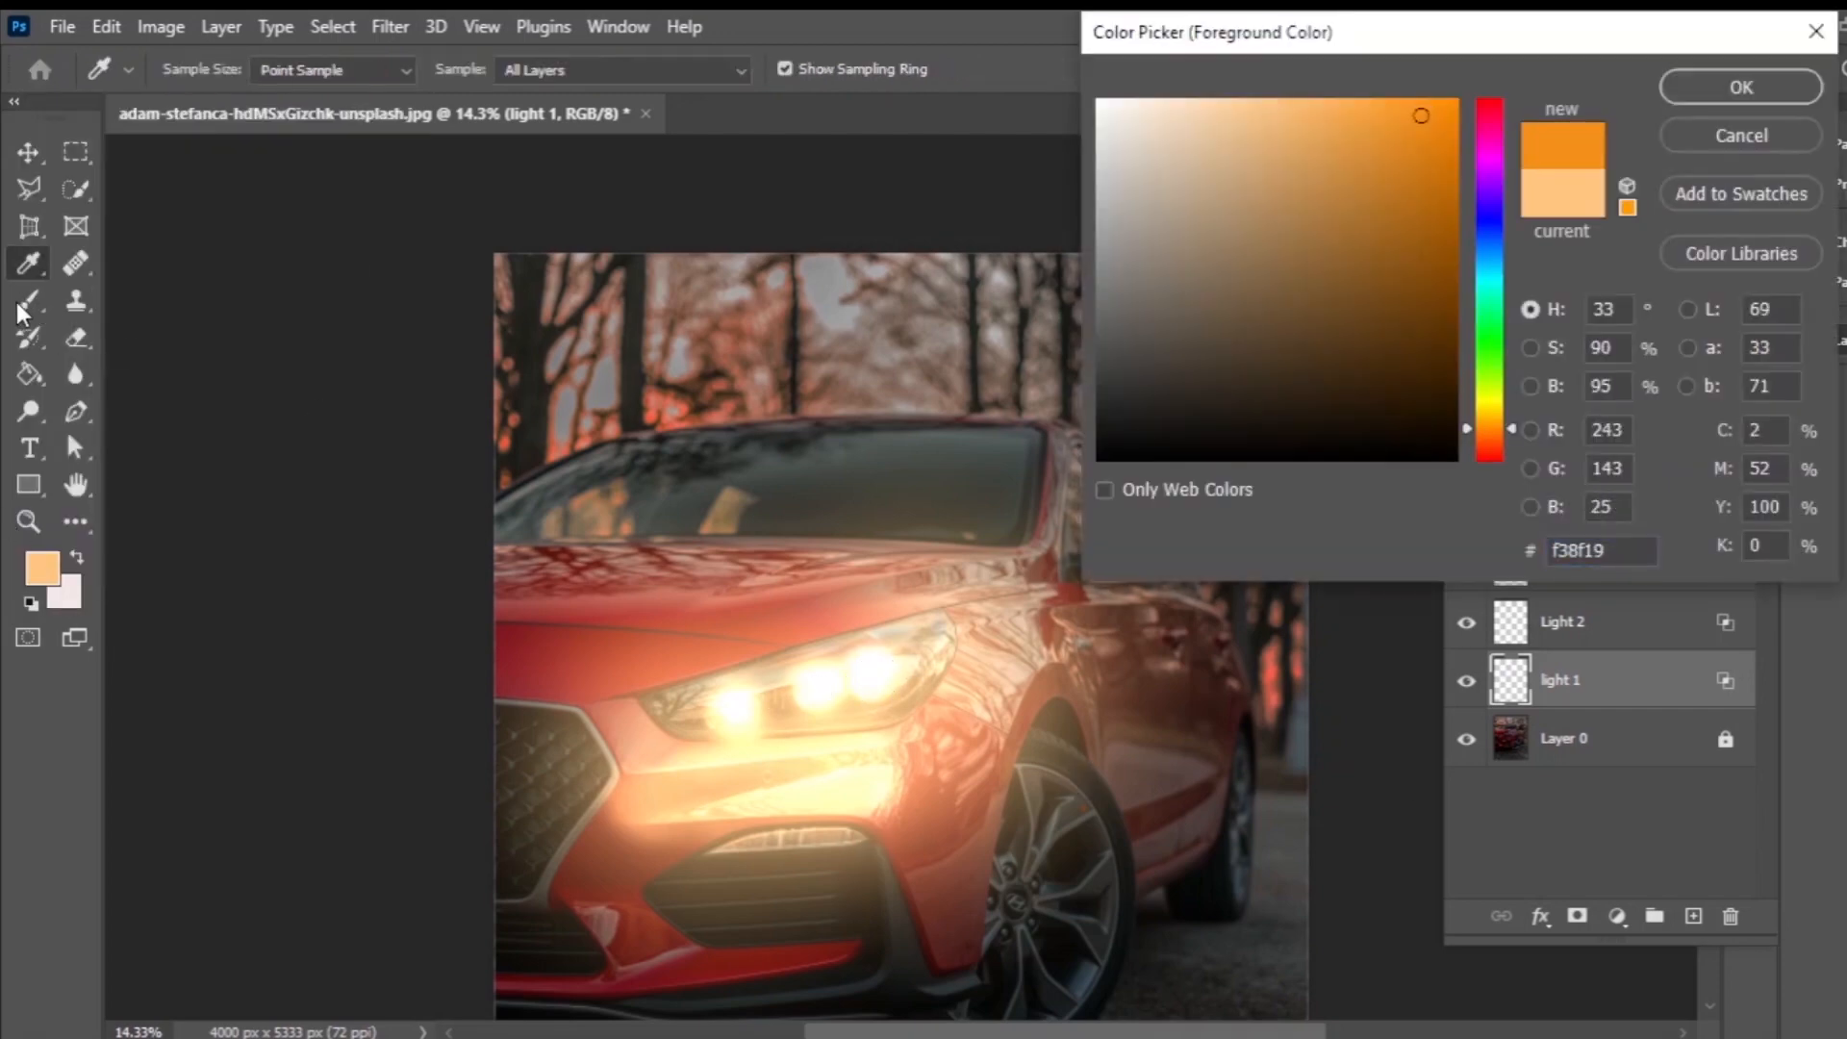
pyautogui.press('Return')
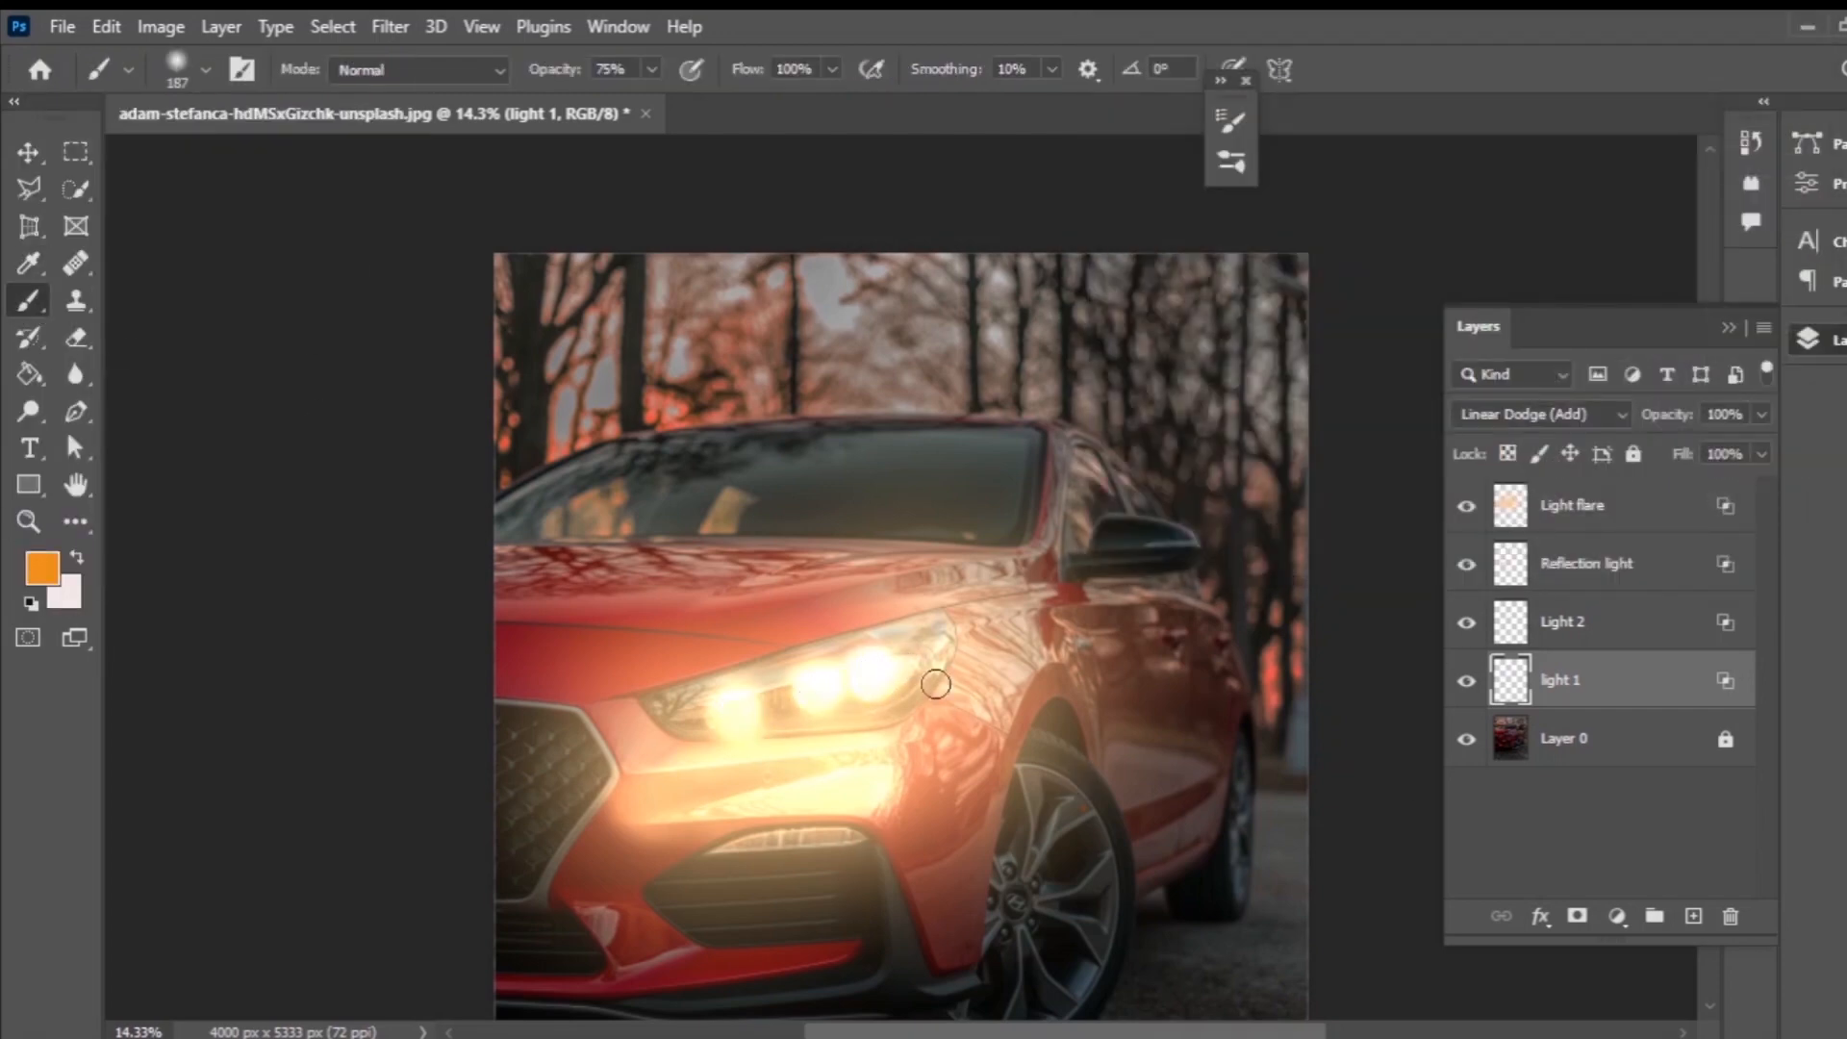
pyautogui.moveTo(1466, 622); pyautogui.dragTo(1467, 505)
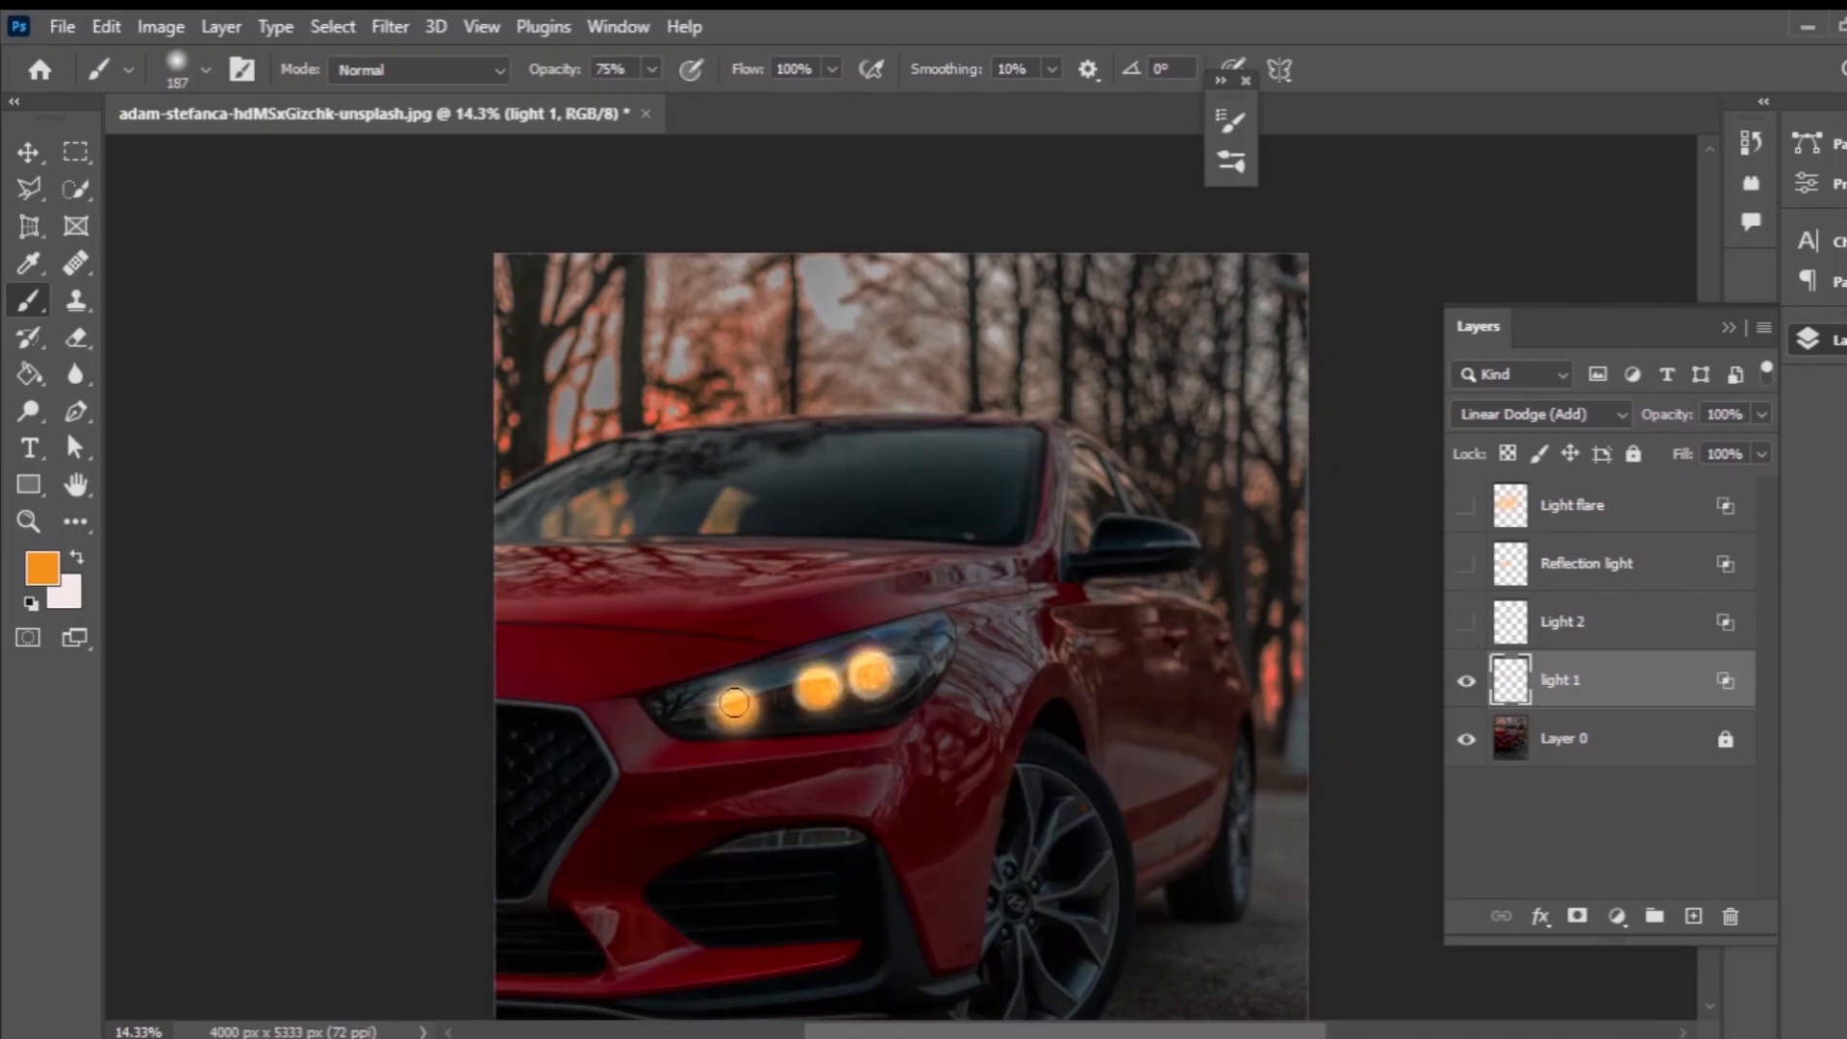
# Paint over the three bulbs on light 1 in pale peach at 99% brush opacity.
pyautogui.click(41, 567)
pyautogui.click(1274, 119)
pyautogui.click(1209, 128)
pyautogui.click(1736, 82)
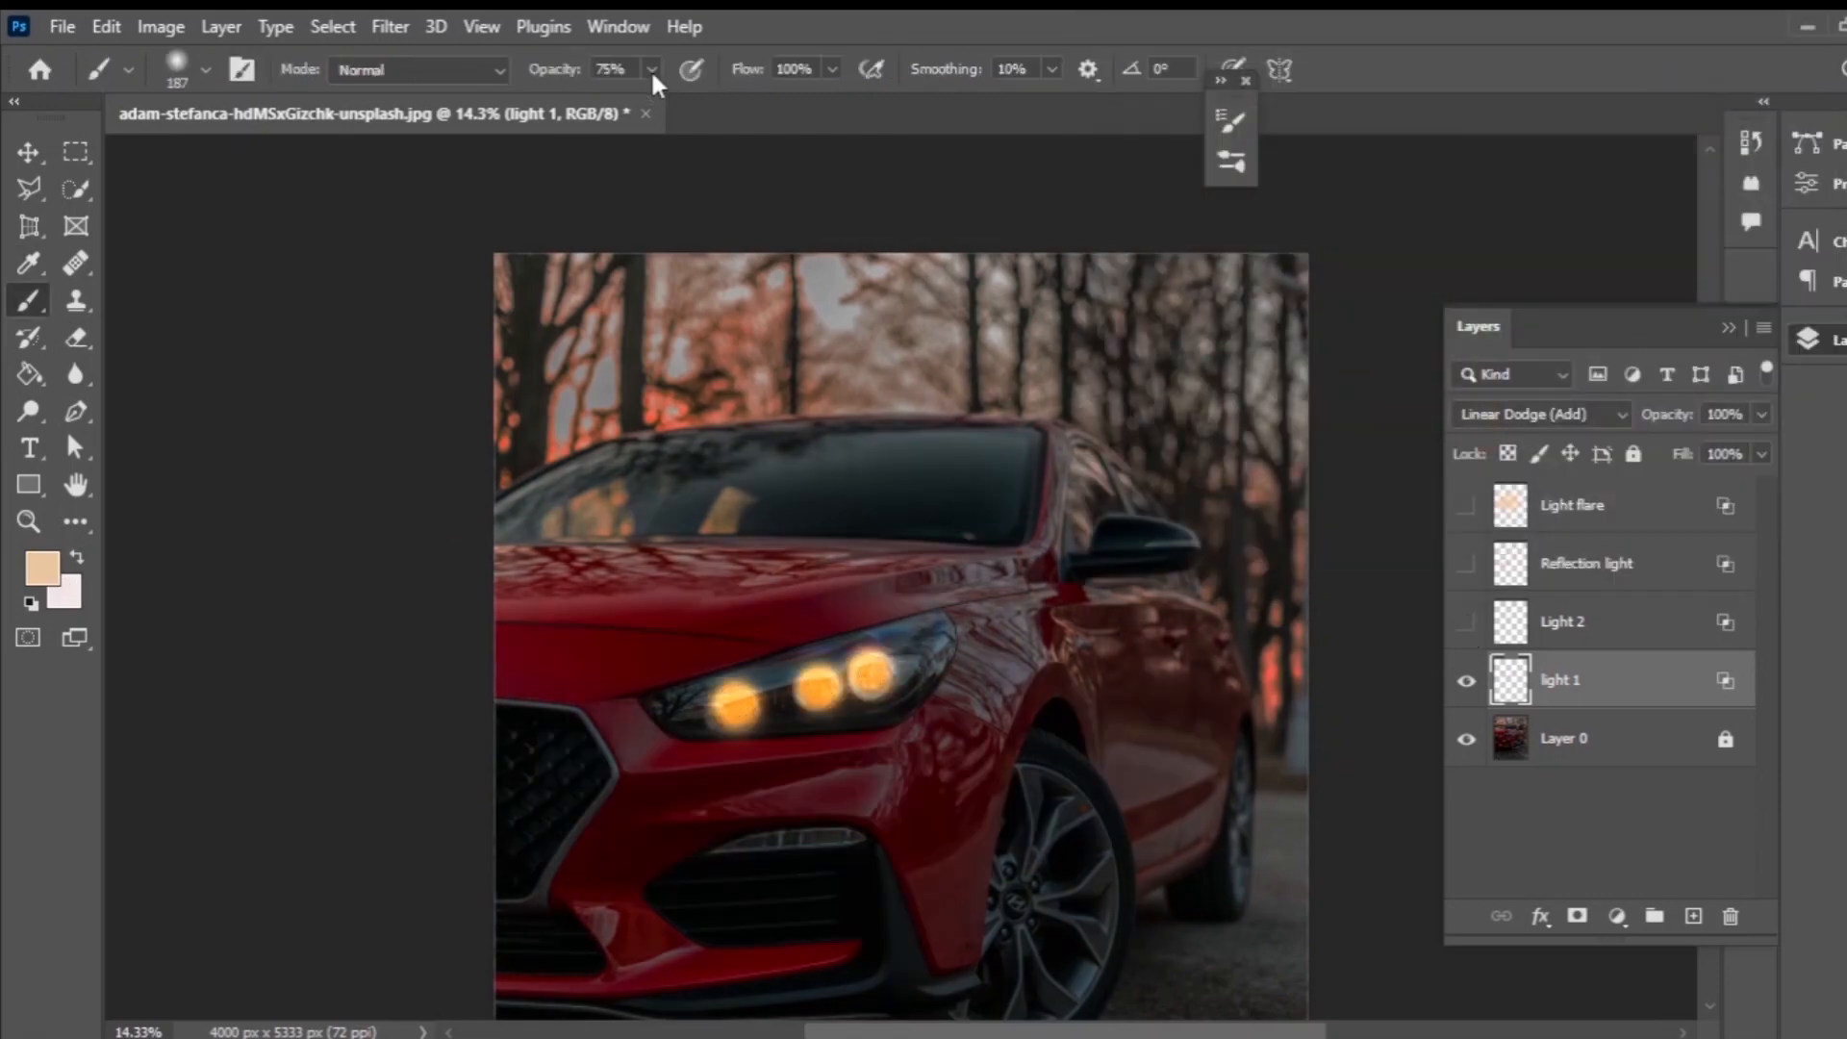
pyautogui.click(652, 69)
pyautogui.moveTo(655, 104); pyautogui.dragTo(690, 104)
pyautogui.moveTo(732, 705); pyautogui.dragTo(736, 707)
pyautogui.moveTo(829, 685); pyautogui.dragTo(805, 691)
pyautogui.moveTo(872, 686); pyautogui.dragTo(871, 664)
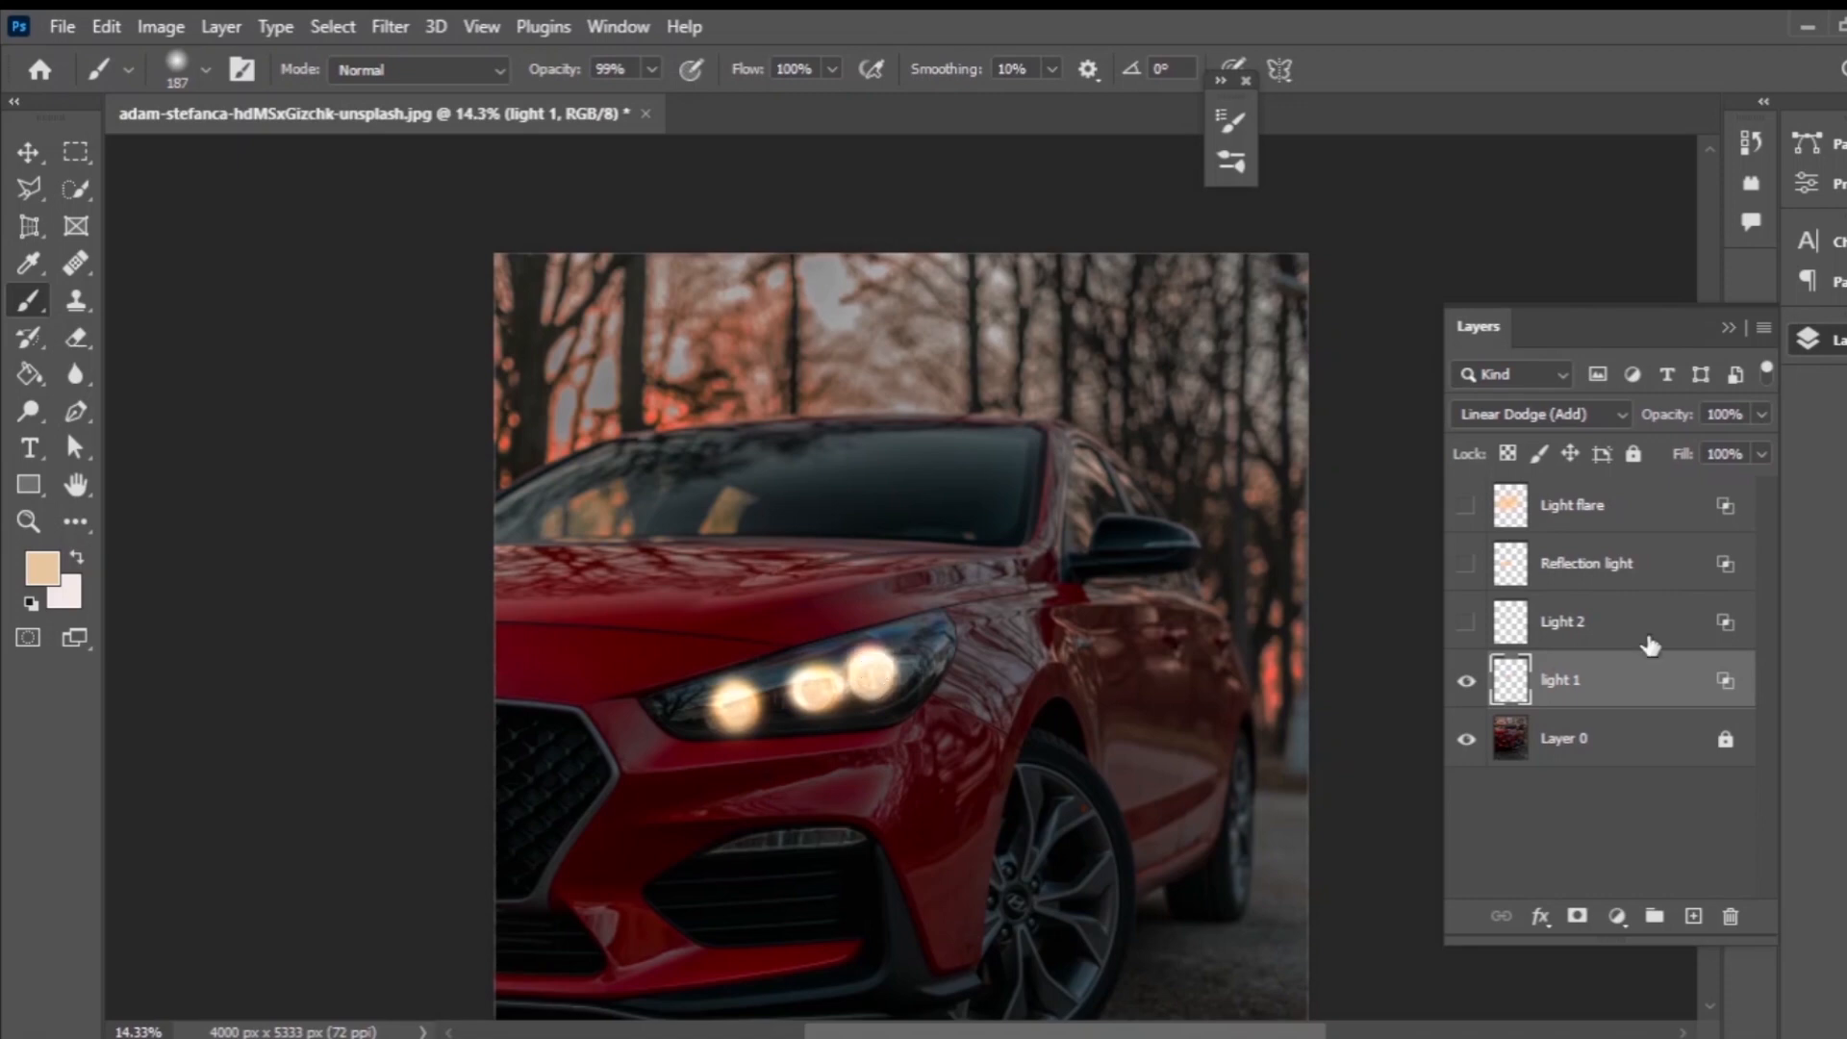
# Show the Light 2, Reflection light and Light flare layers again and compare the bumper without Reflection light.
pyautogui.moveTo(1467, 621); pyautogui.dragTo(1469, 526)
pyautogui.click(1465, 565)
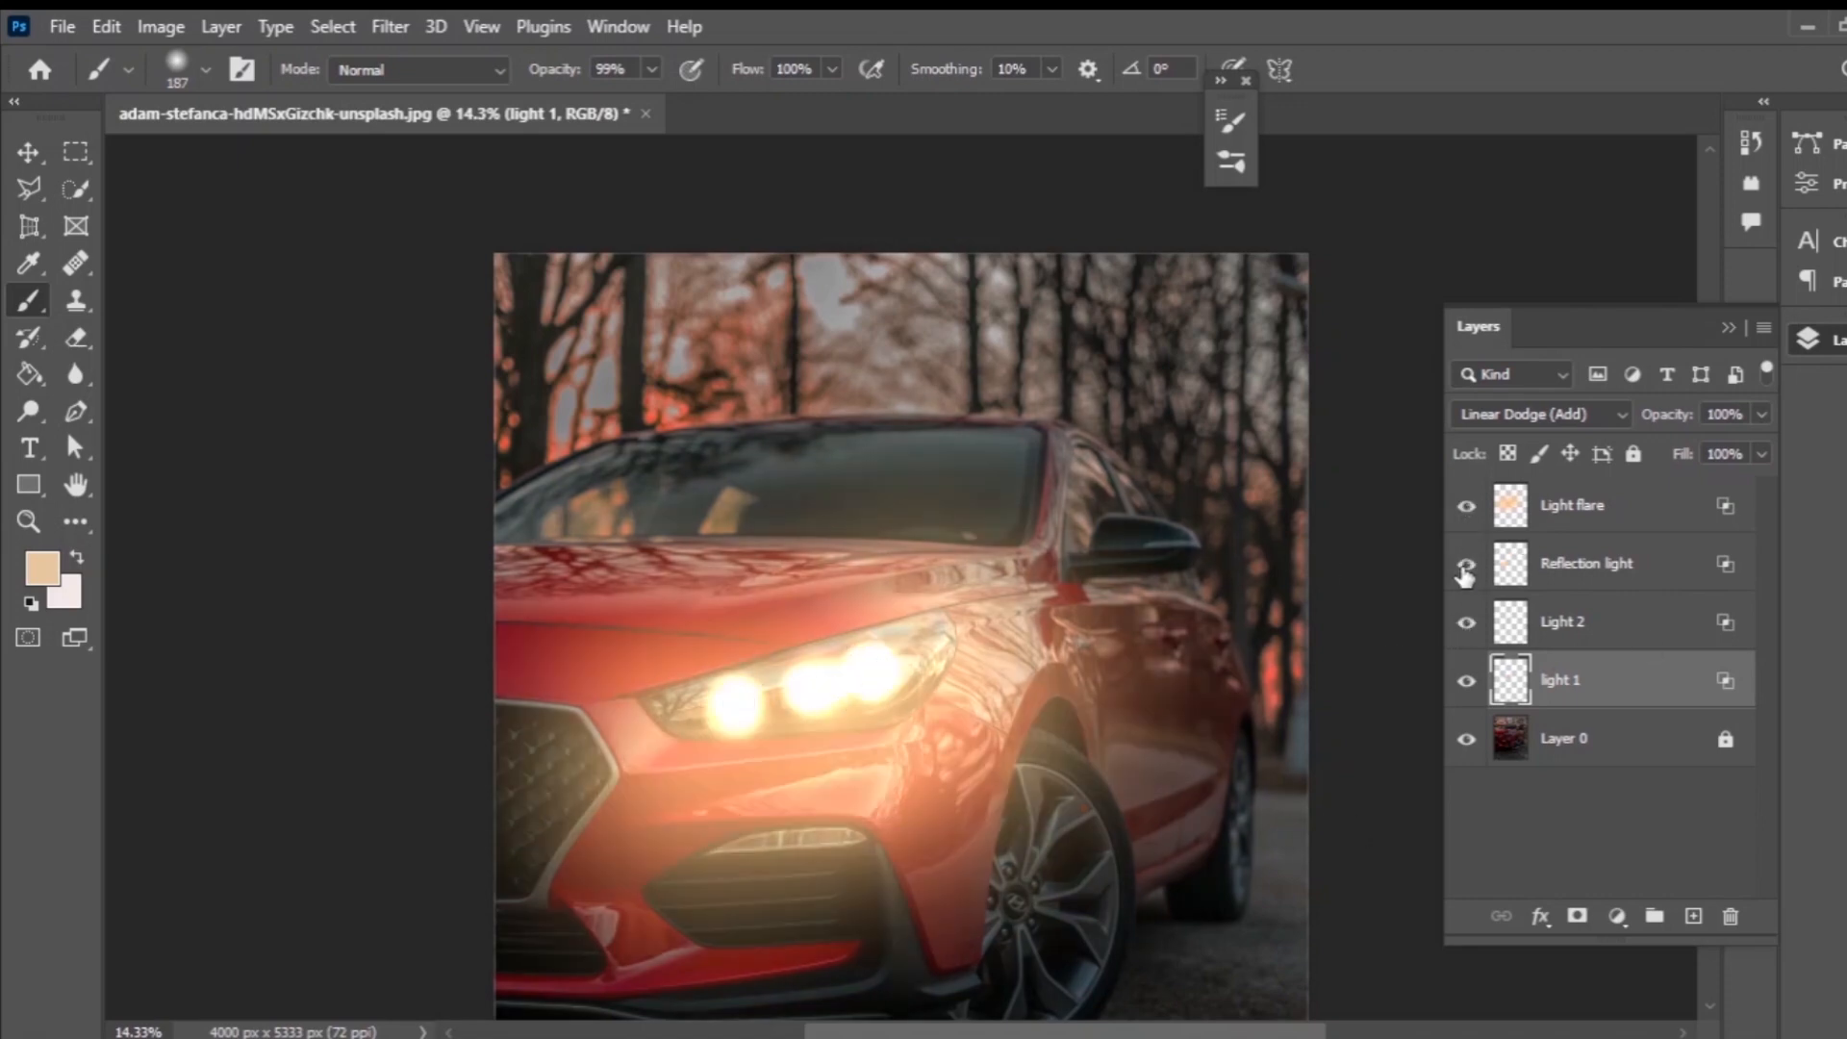
pyautogui.click(1465, 566)
# Raise the brush opacity to 100% and change the foreground colour to a paler peach.
pyautogui.click(653, 69)
pyautogui.moveTo(656, 106); pyautogui.dragTo(666, 108)
pyautogui.click(987, 505)
pyautogui.click(48, 572)
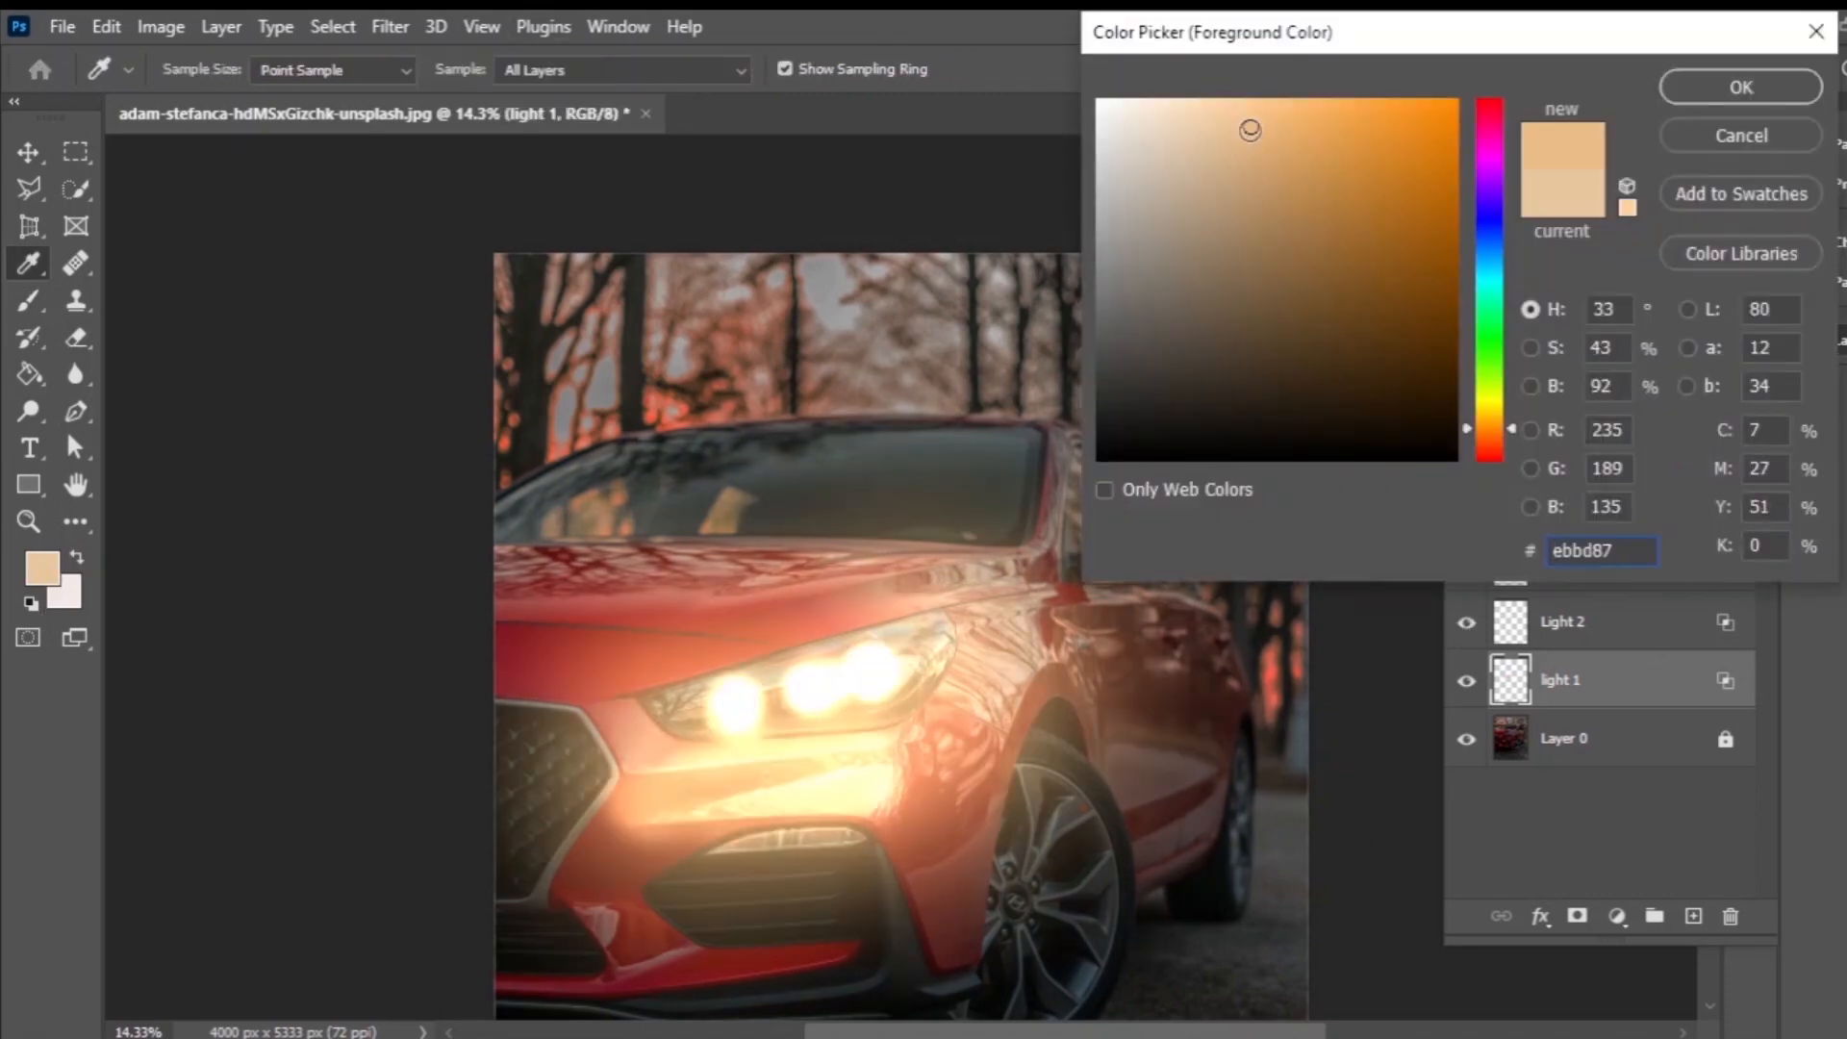
pyautogui.moveTo(1250, 129); pyautogui.dragTo(1167, 142)
pyautogui.click(1740, 87)
# Select the Light flare layer and set the brush's foreground colour to a light peach.
pyautogui.click(1610, 499)
pyautogui.click(31, 160)
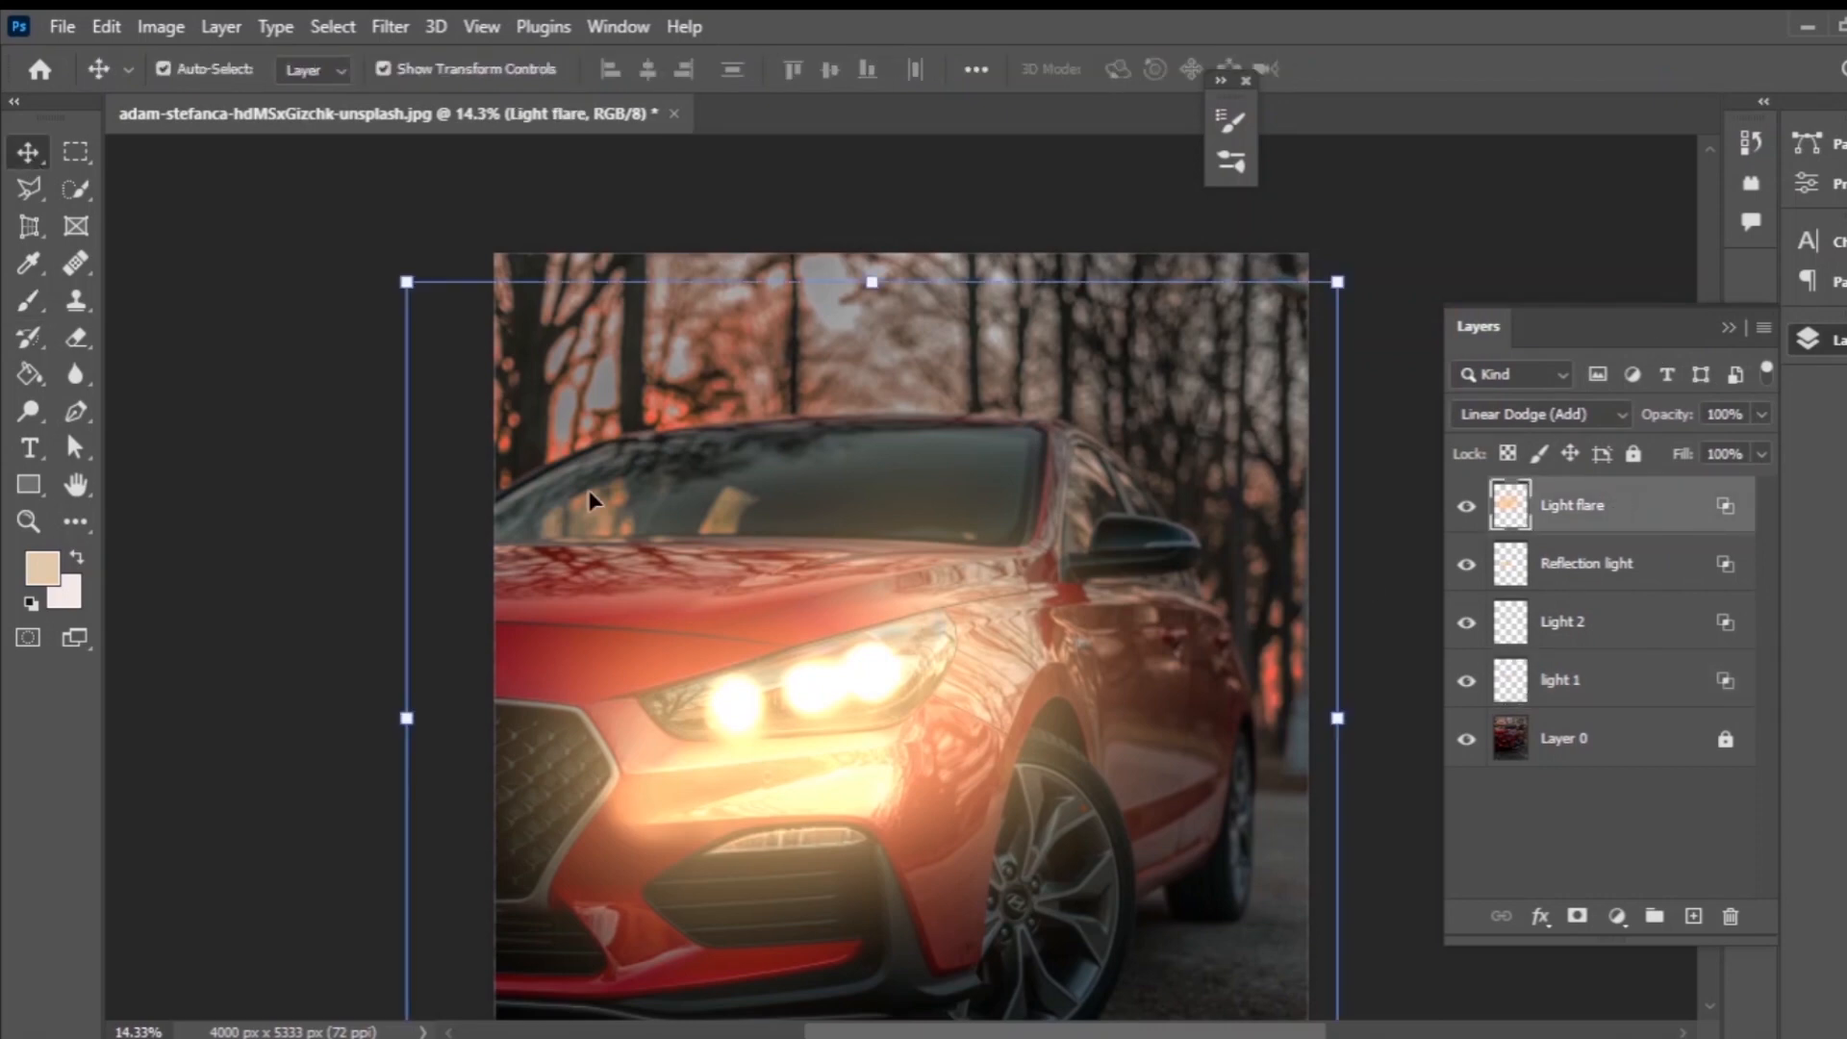
pyautogui.click(29, 301)
pyautogui.click(37, 570)
pyautogui.moveTo(1385, 127); pyautogui.dragTo(1192, 119)
pyautogui.click(1740, 87)
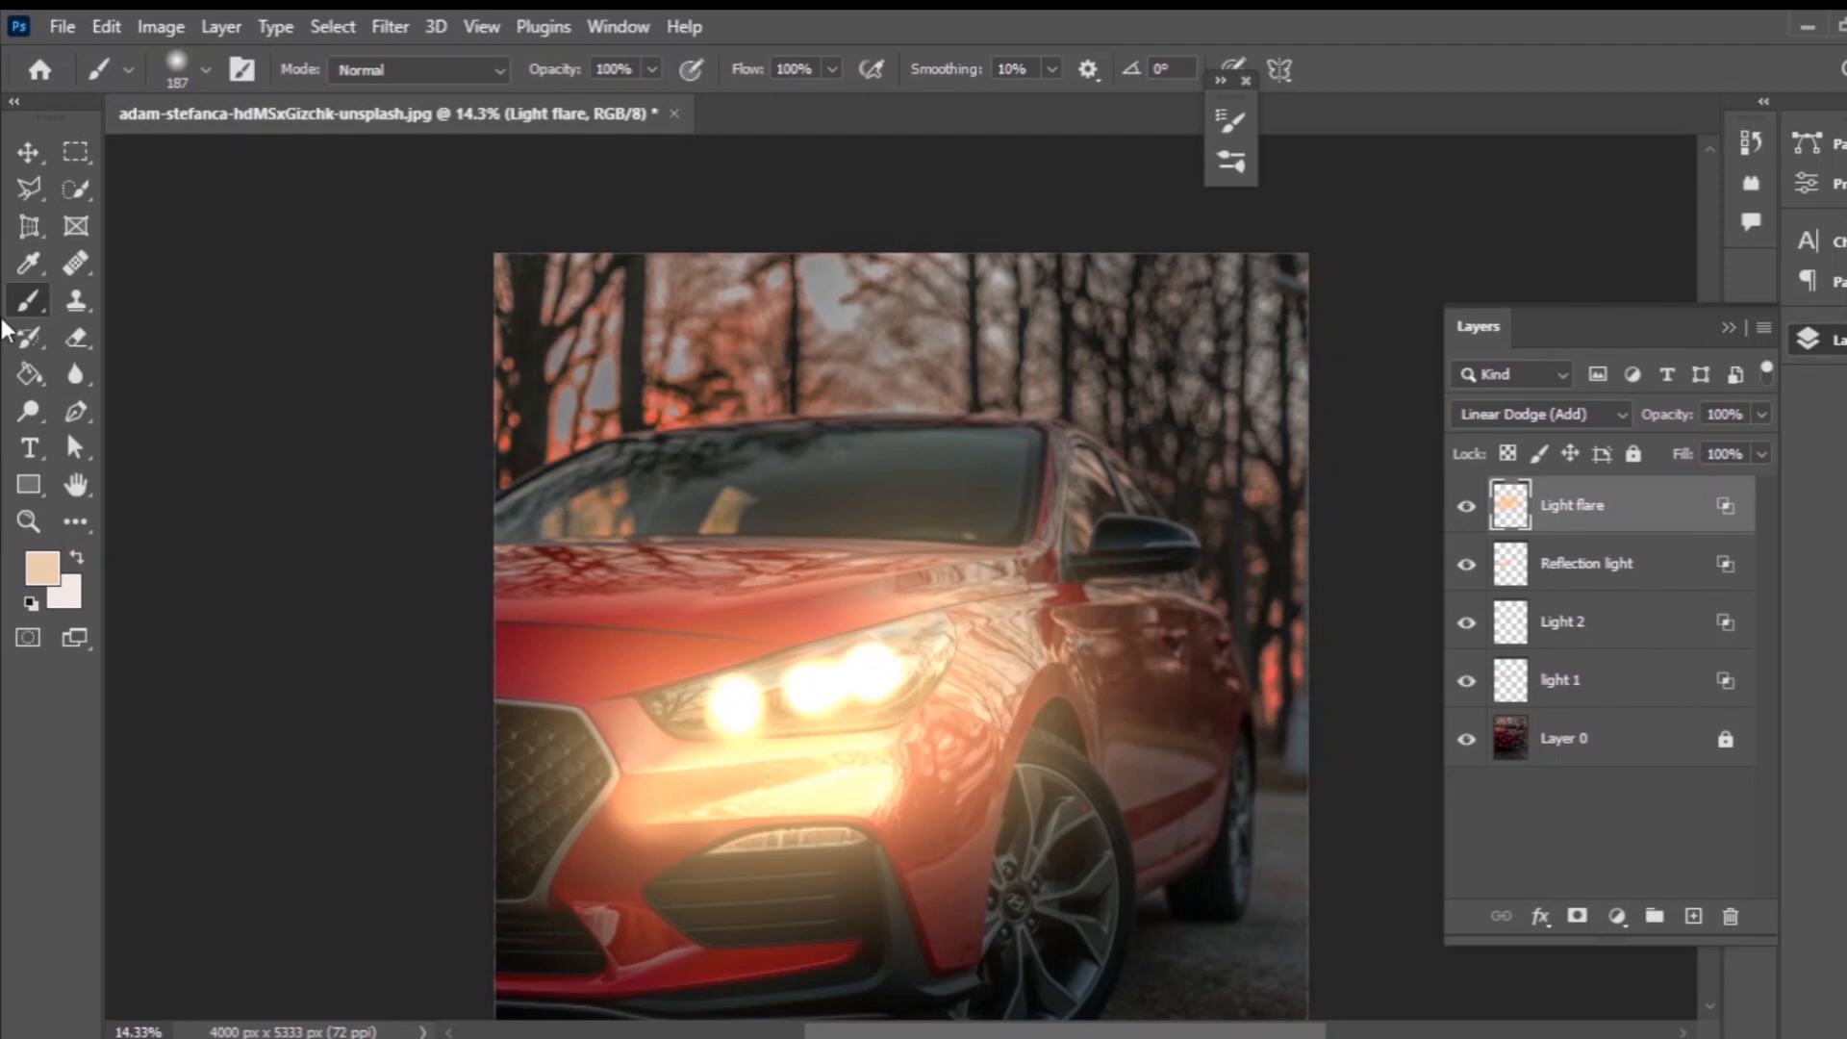
# Switch to the Polygonal Lasso tool and hide the Light flare layer.
pyautogui.rightClick(29, 189)
pyautogui.click(197, 214)
pyautogui.click(1466, 507)
# Try to outline a beam spreading from the headlight down to the road and undo the selection.
pyautogui.click(717, 673)
pyautogui.click(429, 1009)
pyautogui.scroll(-3, 404, 1006)
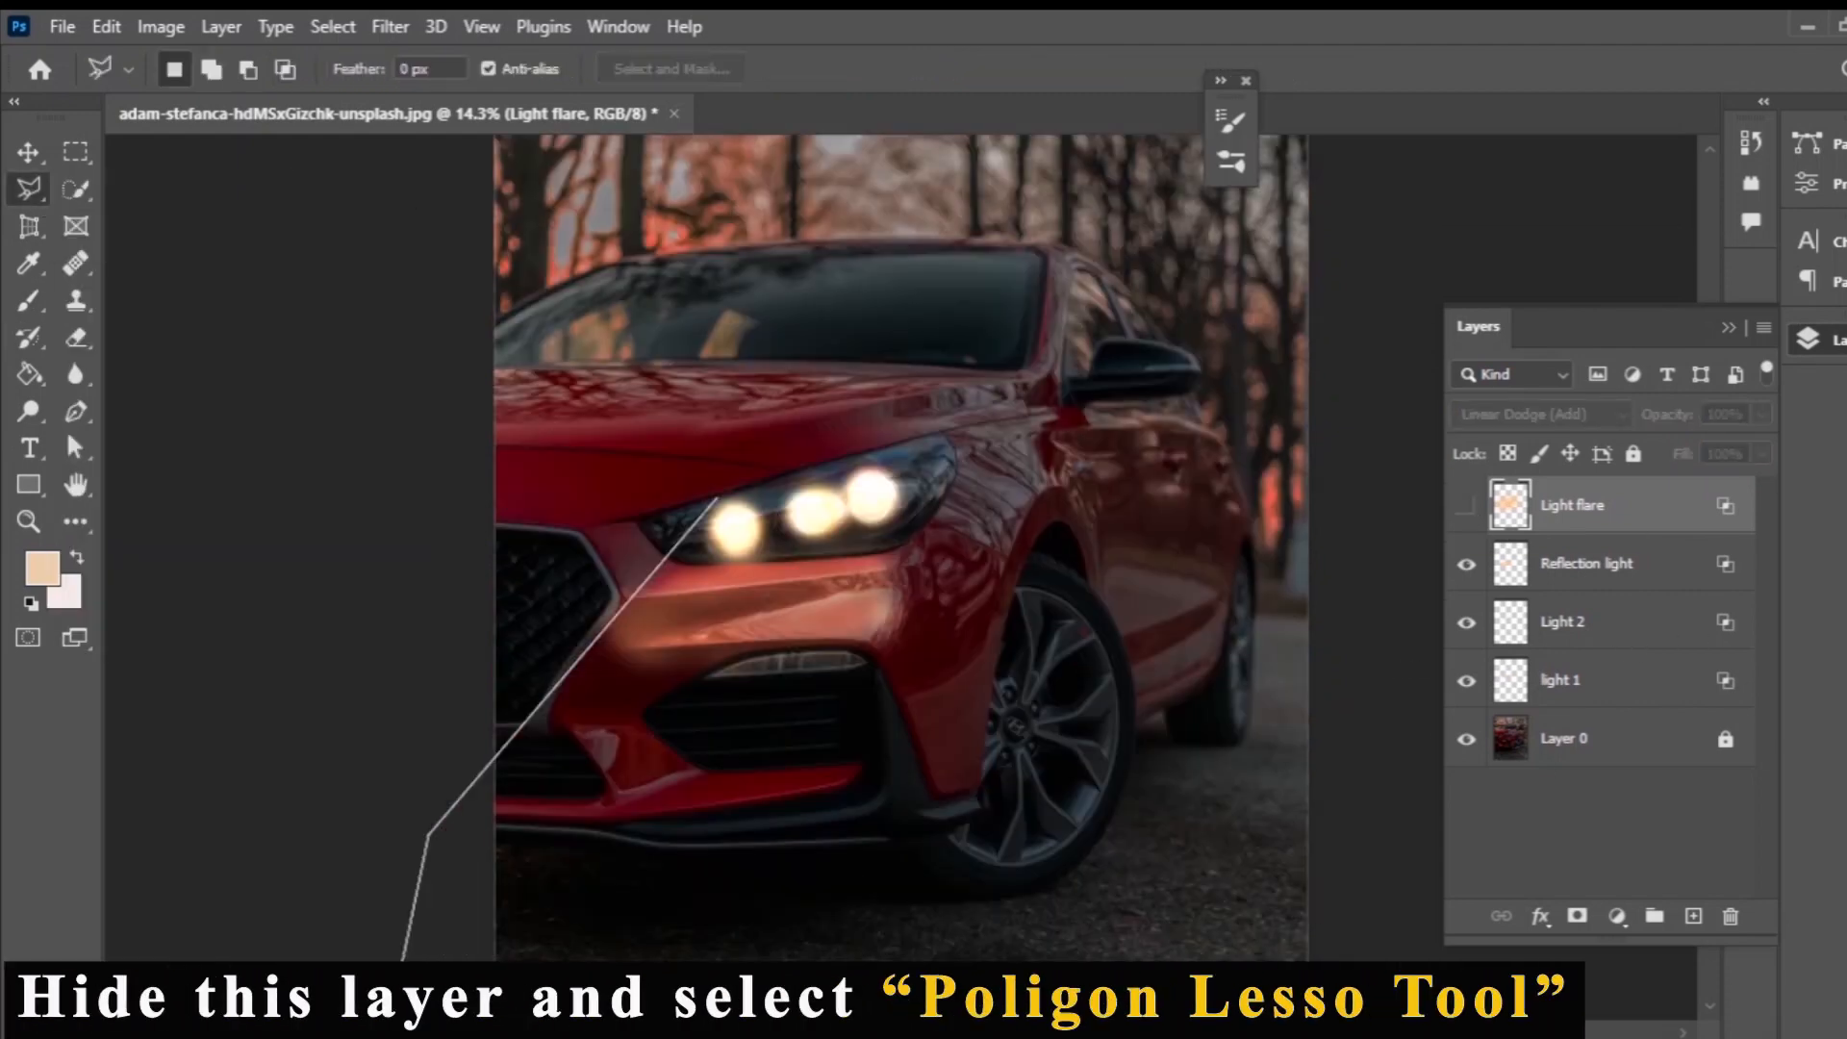
pyautogui.click(265, 995)
pyautogui.click(1393, 999)
pyautogui.click(915, 433)
pyautogui.click(718, 482)
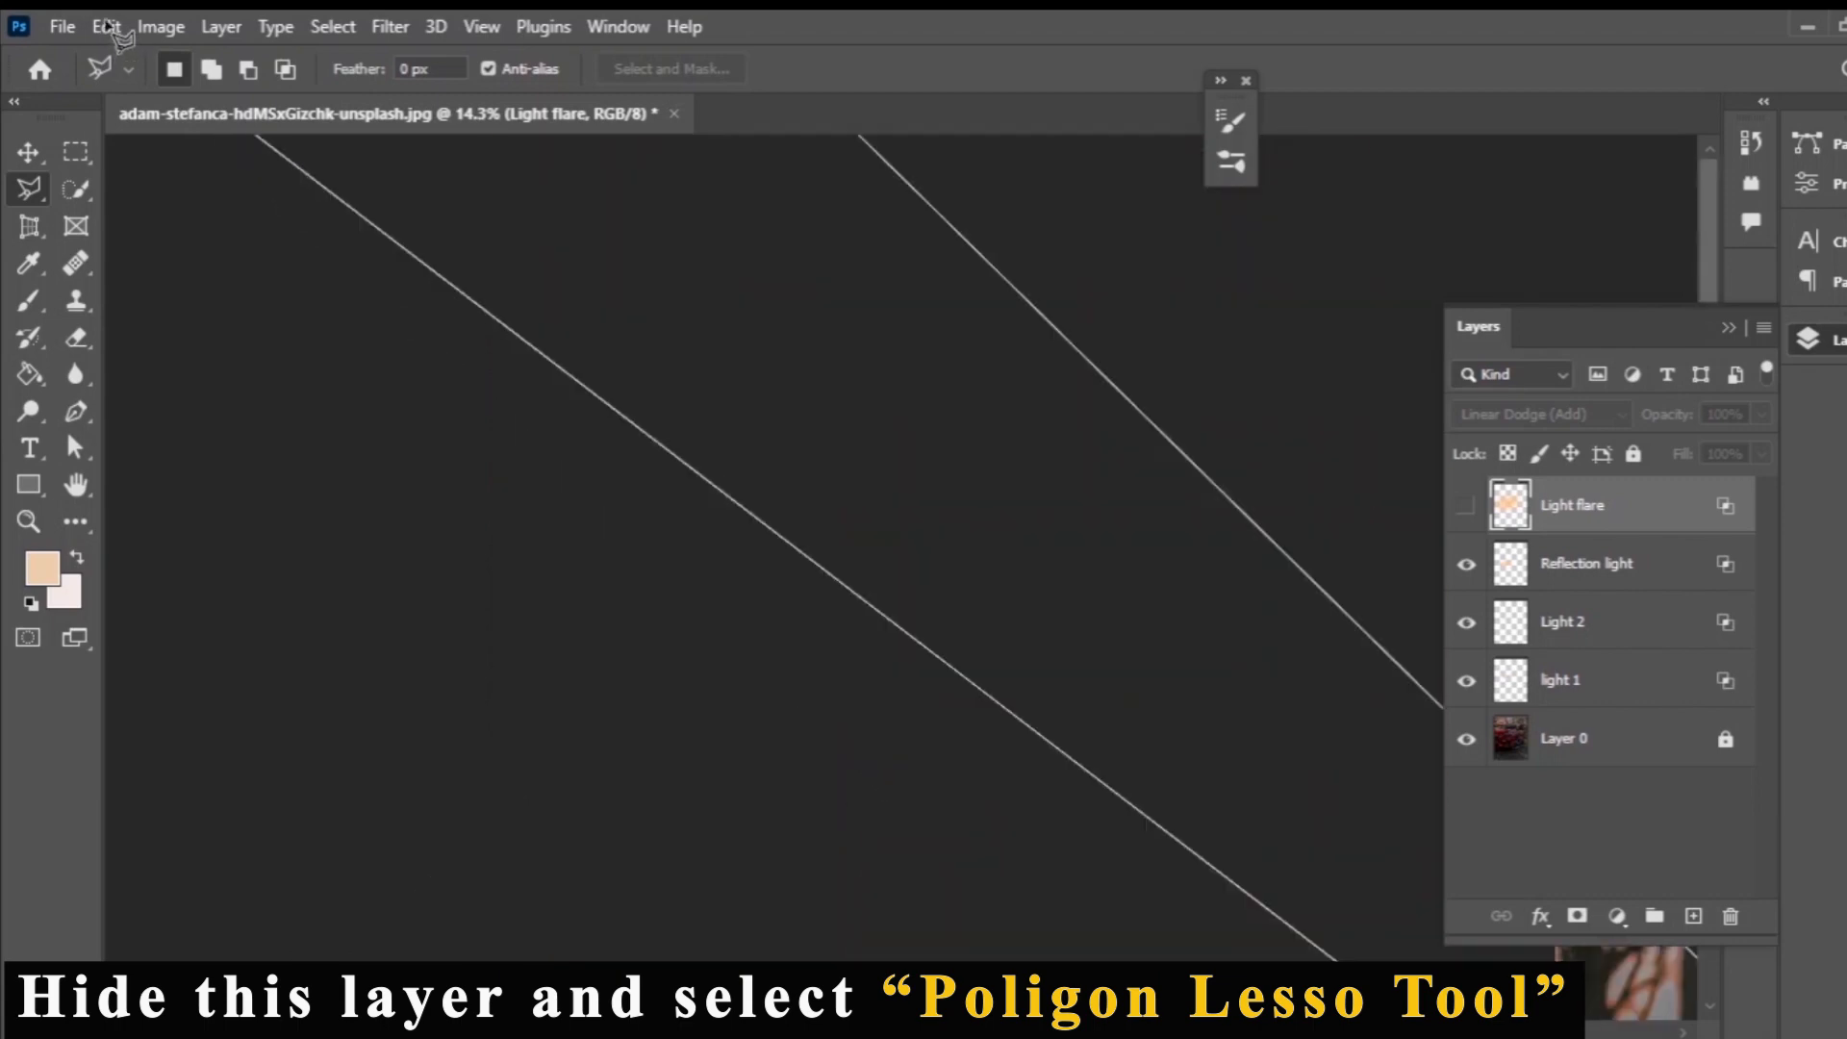
pyautogui.click(108, 26)
pyautogui.click(184, 54)
pyautogui.scroll(-7, 808, 488)
# Try a beam outline from the headlight's full width to the road, preview it with Light flare shown, and undo both.
pyautogui.click(683, 551)
pyautogui.click(395, 1018)
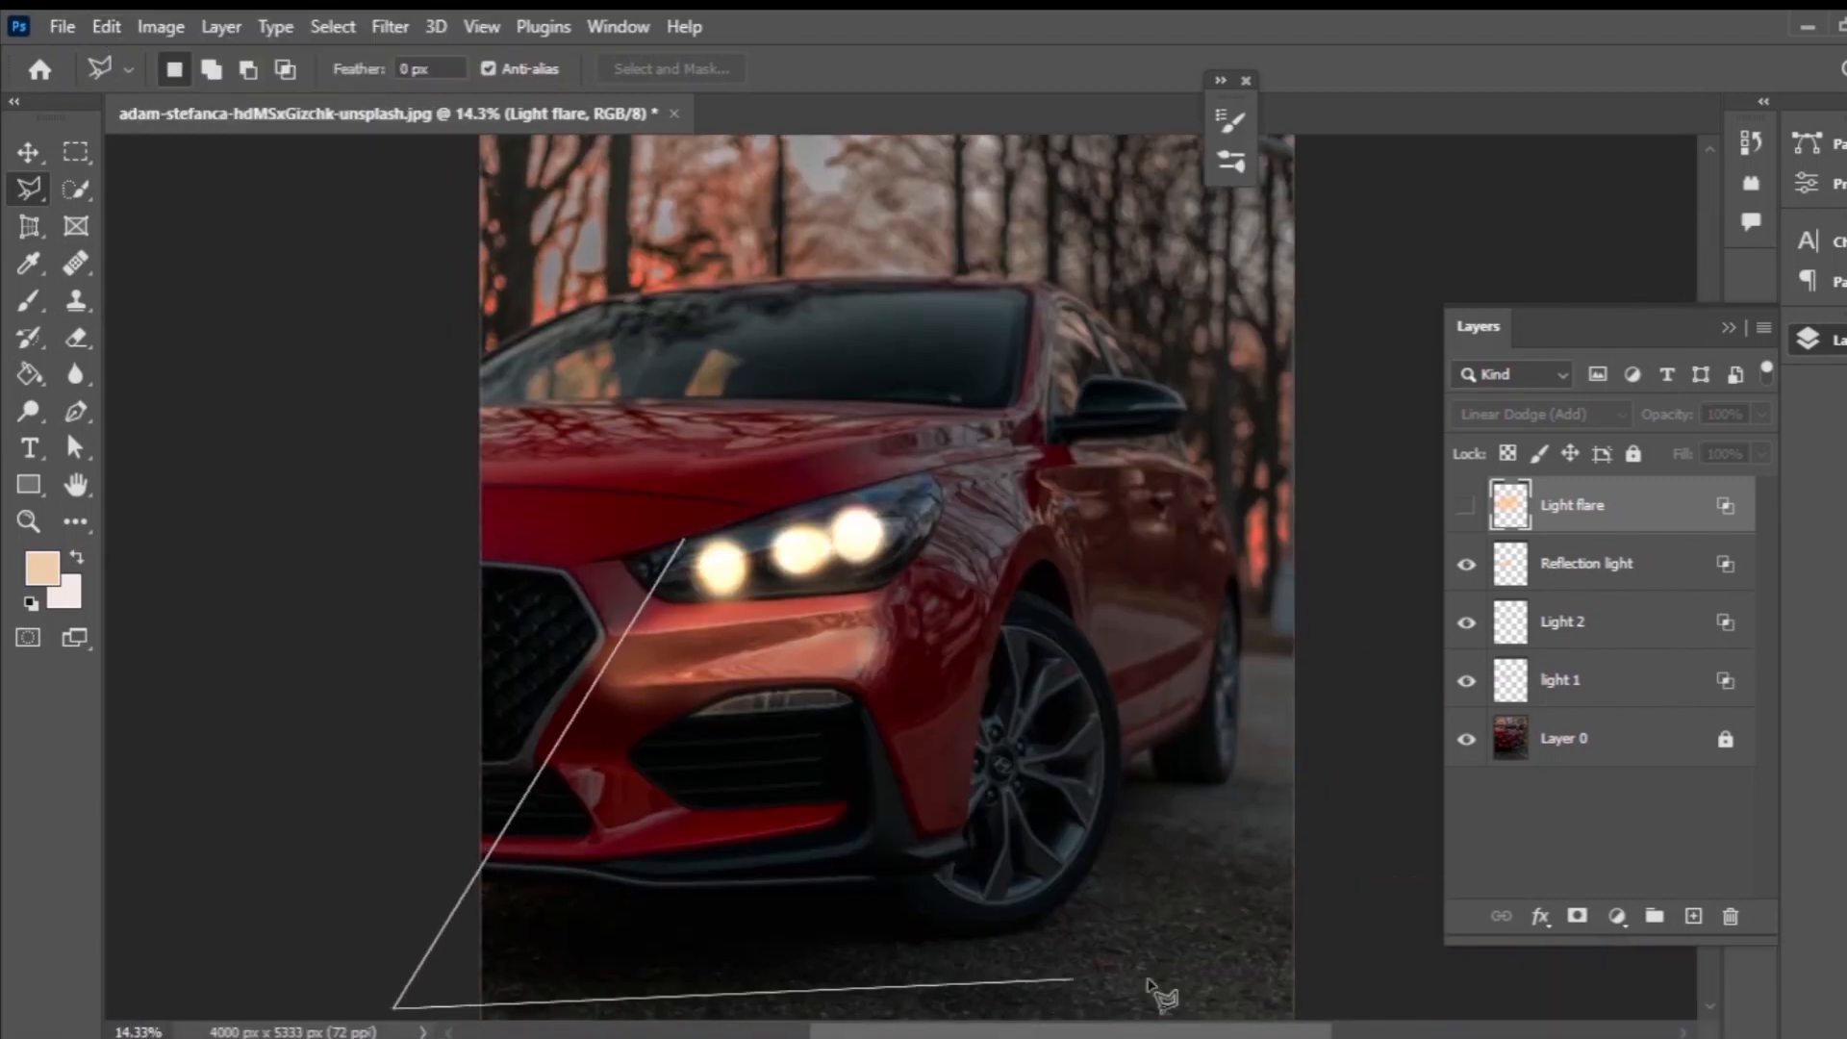
pyautogui.click(1343, 1004)
pyautogui.click(928, 471)
pyautogui.click(685, 548)
pyautogui.click(1465, 507)
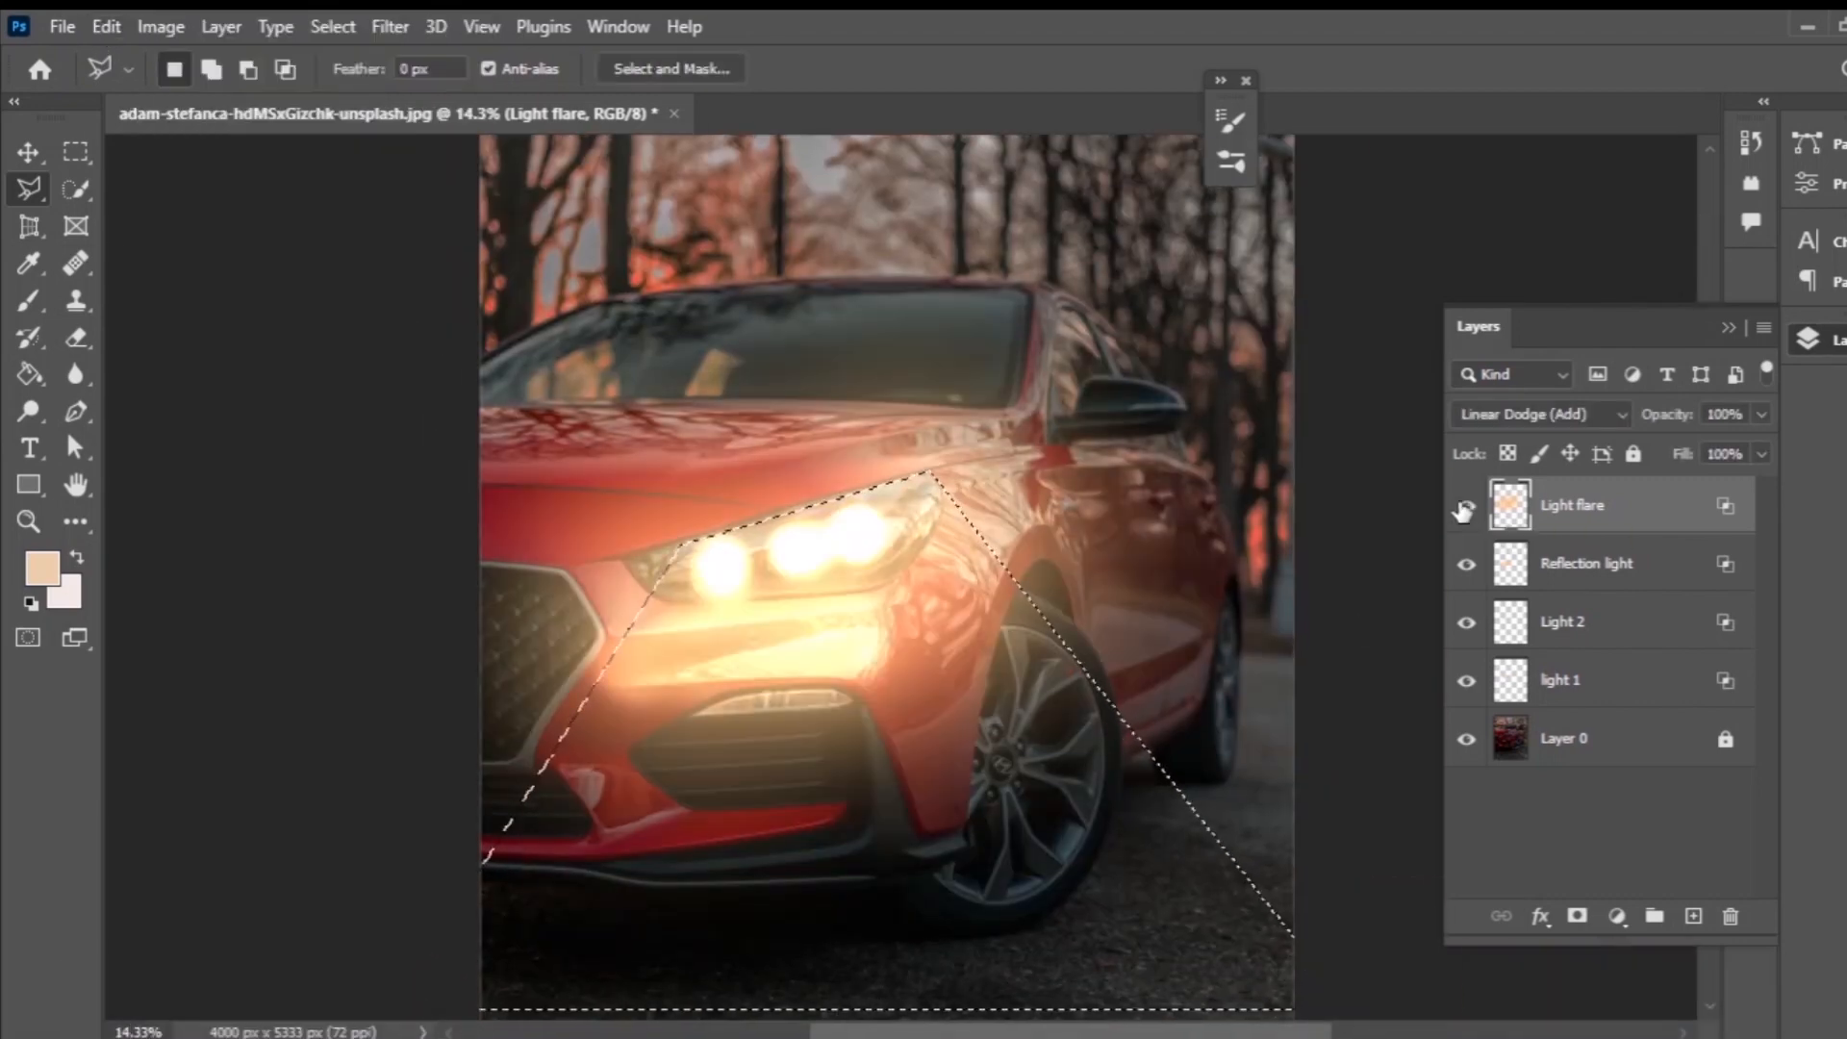
pyautogui.hotkey('ctrl', 'z')
pyautogui.click(106, 26)
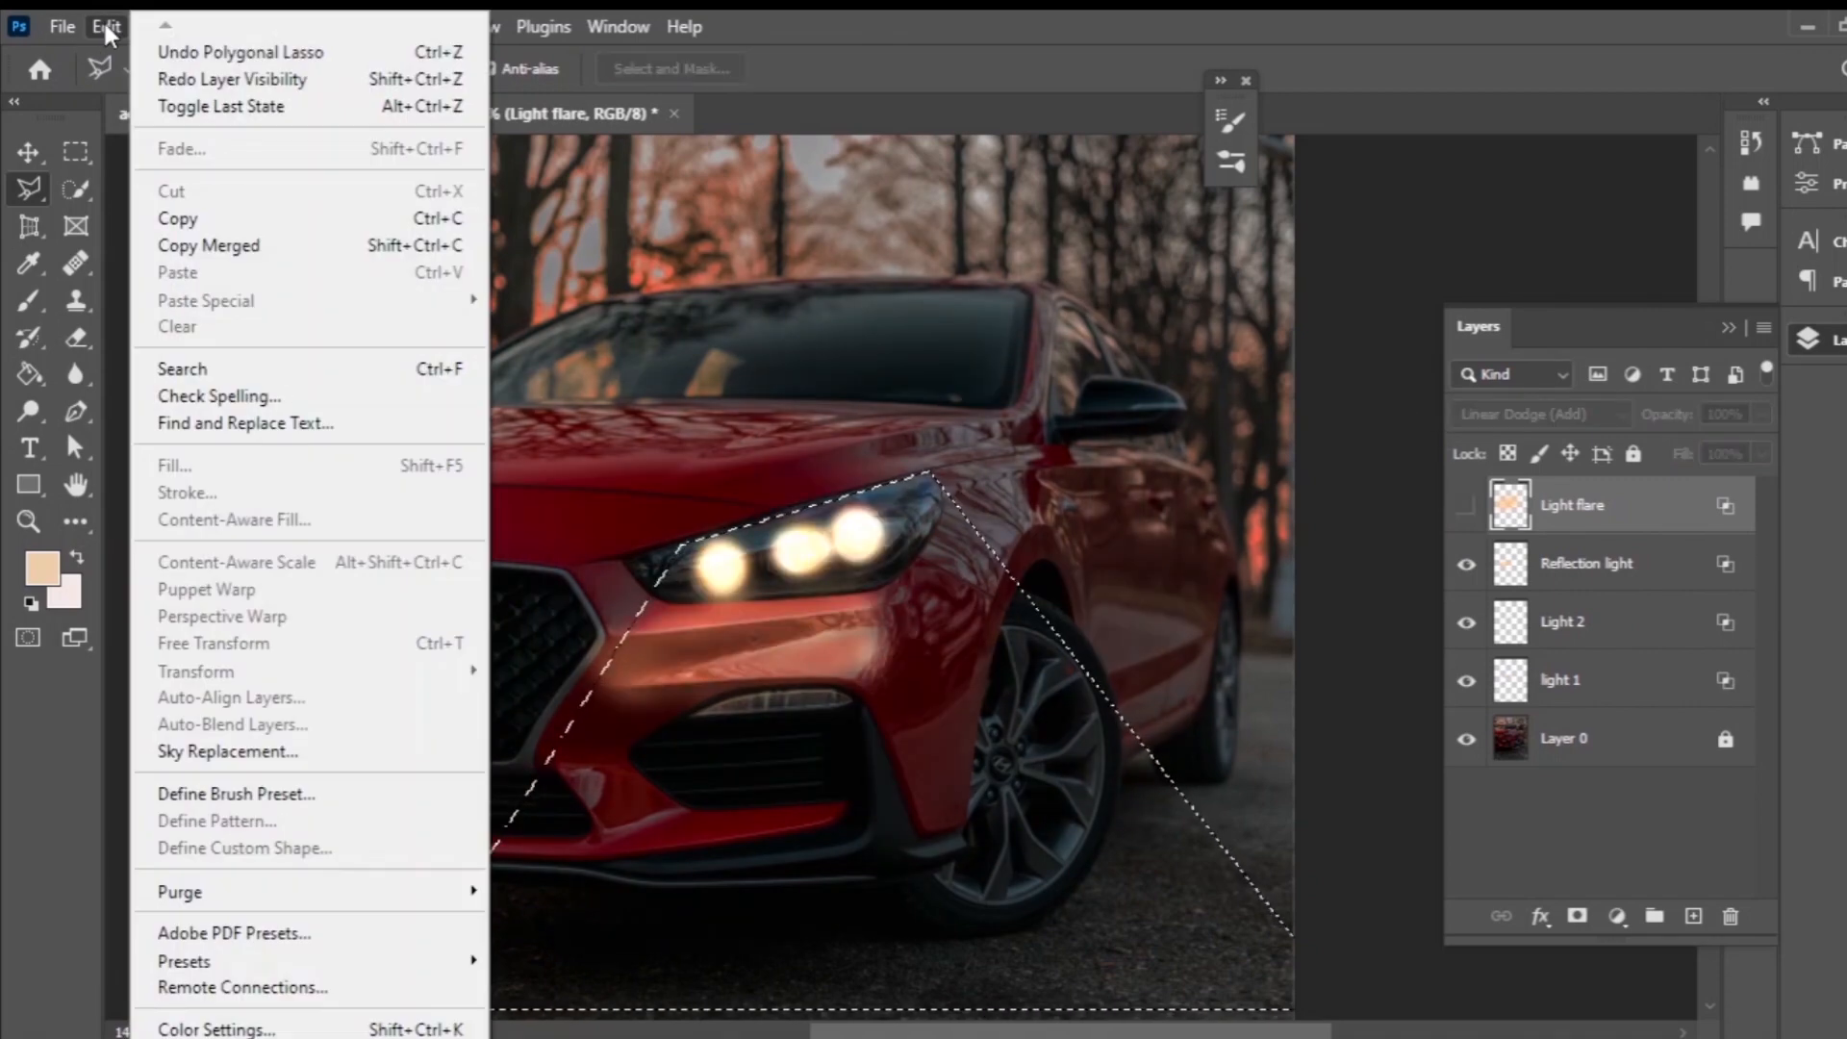
pyautogui.click(240, 53)
# Select a beam-shaped area with the Polygonal Lasso, narrow along the headlight's upper edge and widening past both photo edges on the road.
pyautogui.scroll(-2, 928, 604)
pyautogui.click(695, 442)
pyautogui.click(417, 1012)
pyautogui.click(1361, 853)
pyautogui.click(887, 223)
pyautogui.click(695, 274)
pyautogui.scroll(2, 953, 472)
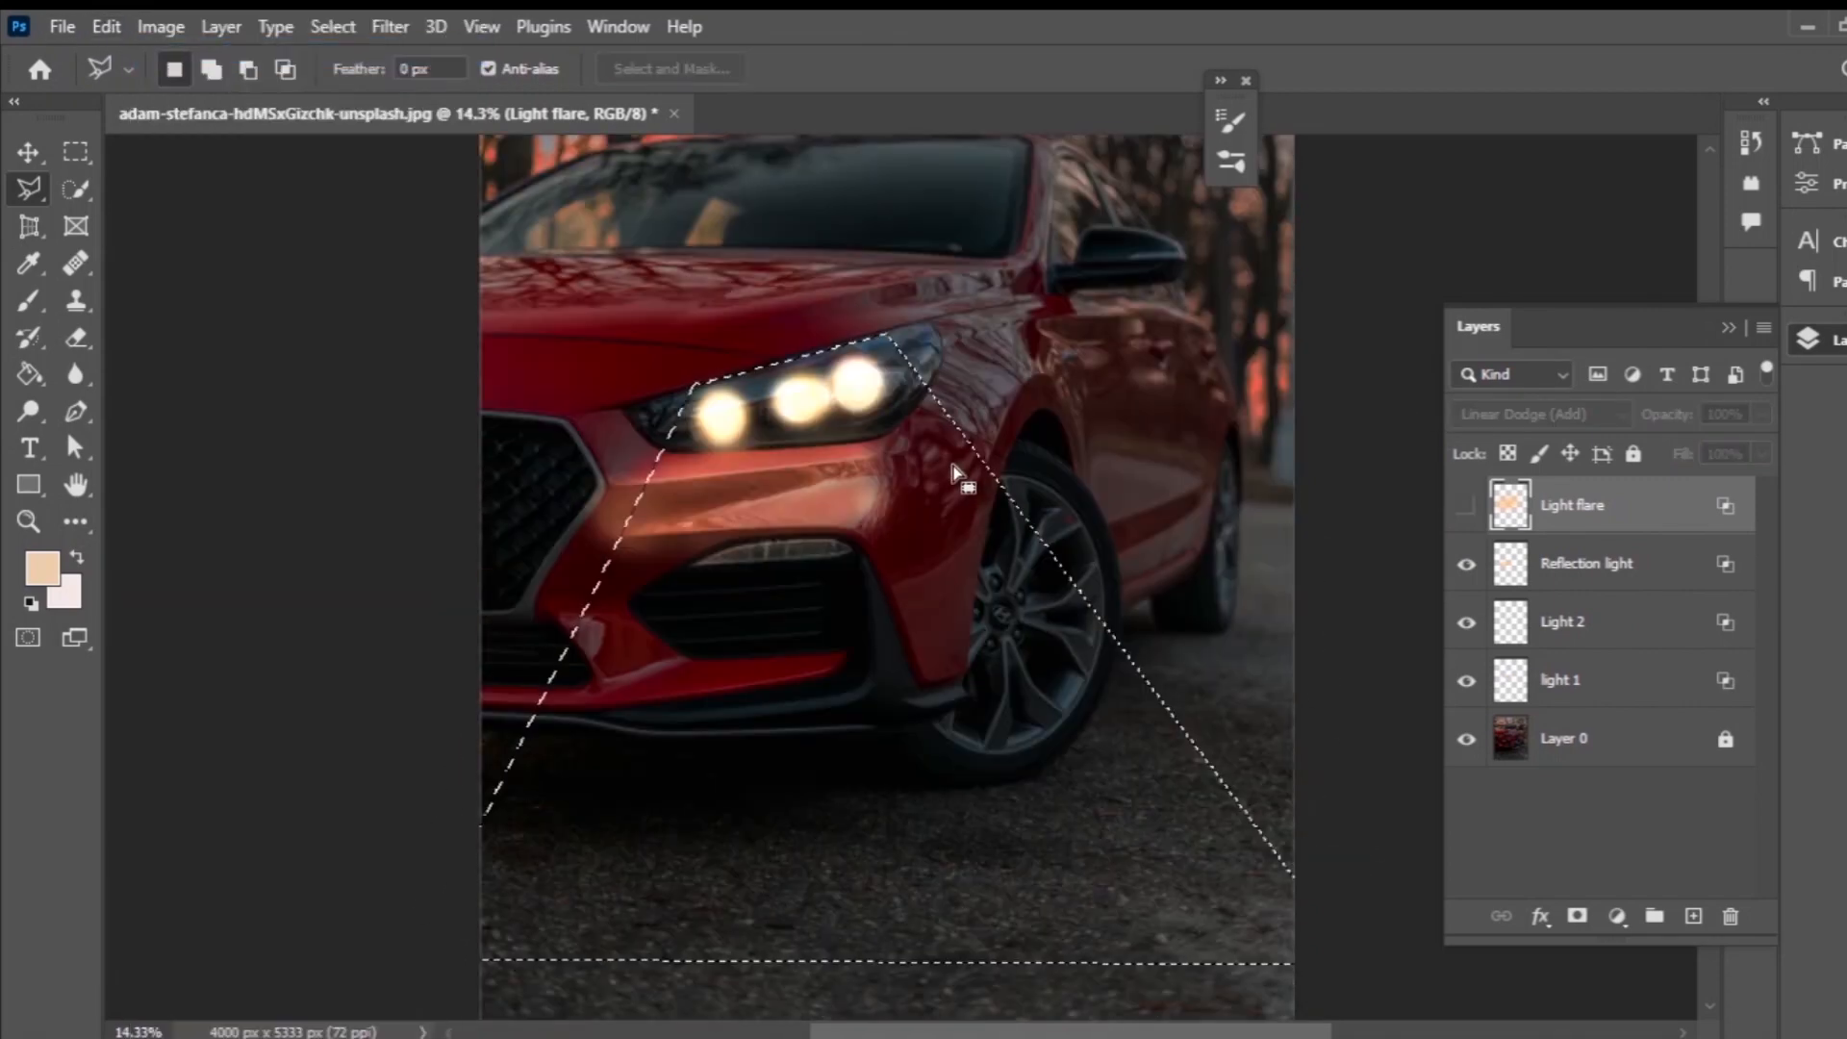
# Mask the Light flare layer to the beam-shaped selection and make the layer visible.
pyautogui.click(1577, 916)
pyautogui.click(1466, 507)
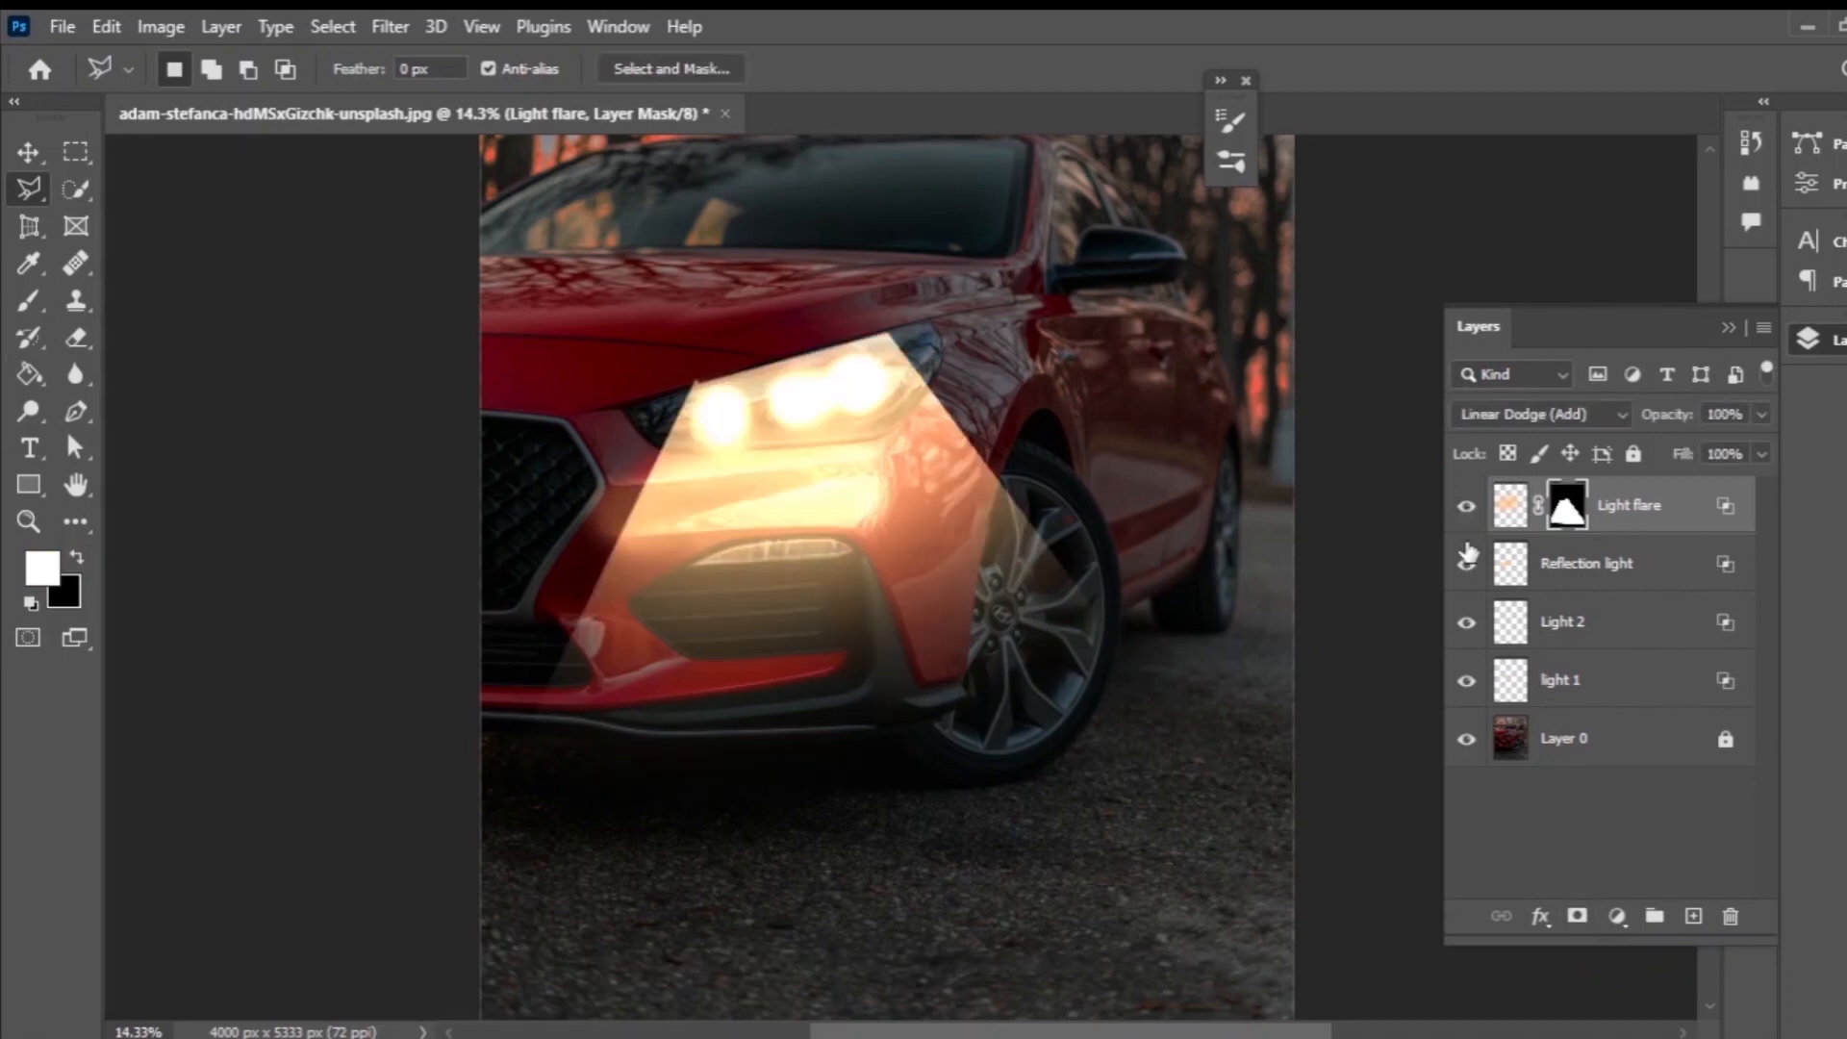
pyautogui.rightClick(1566, 507)
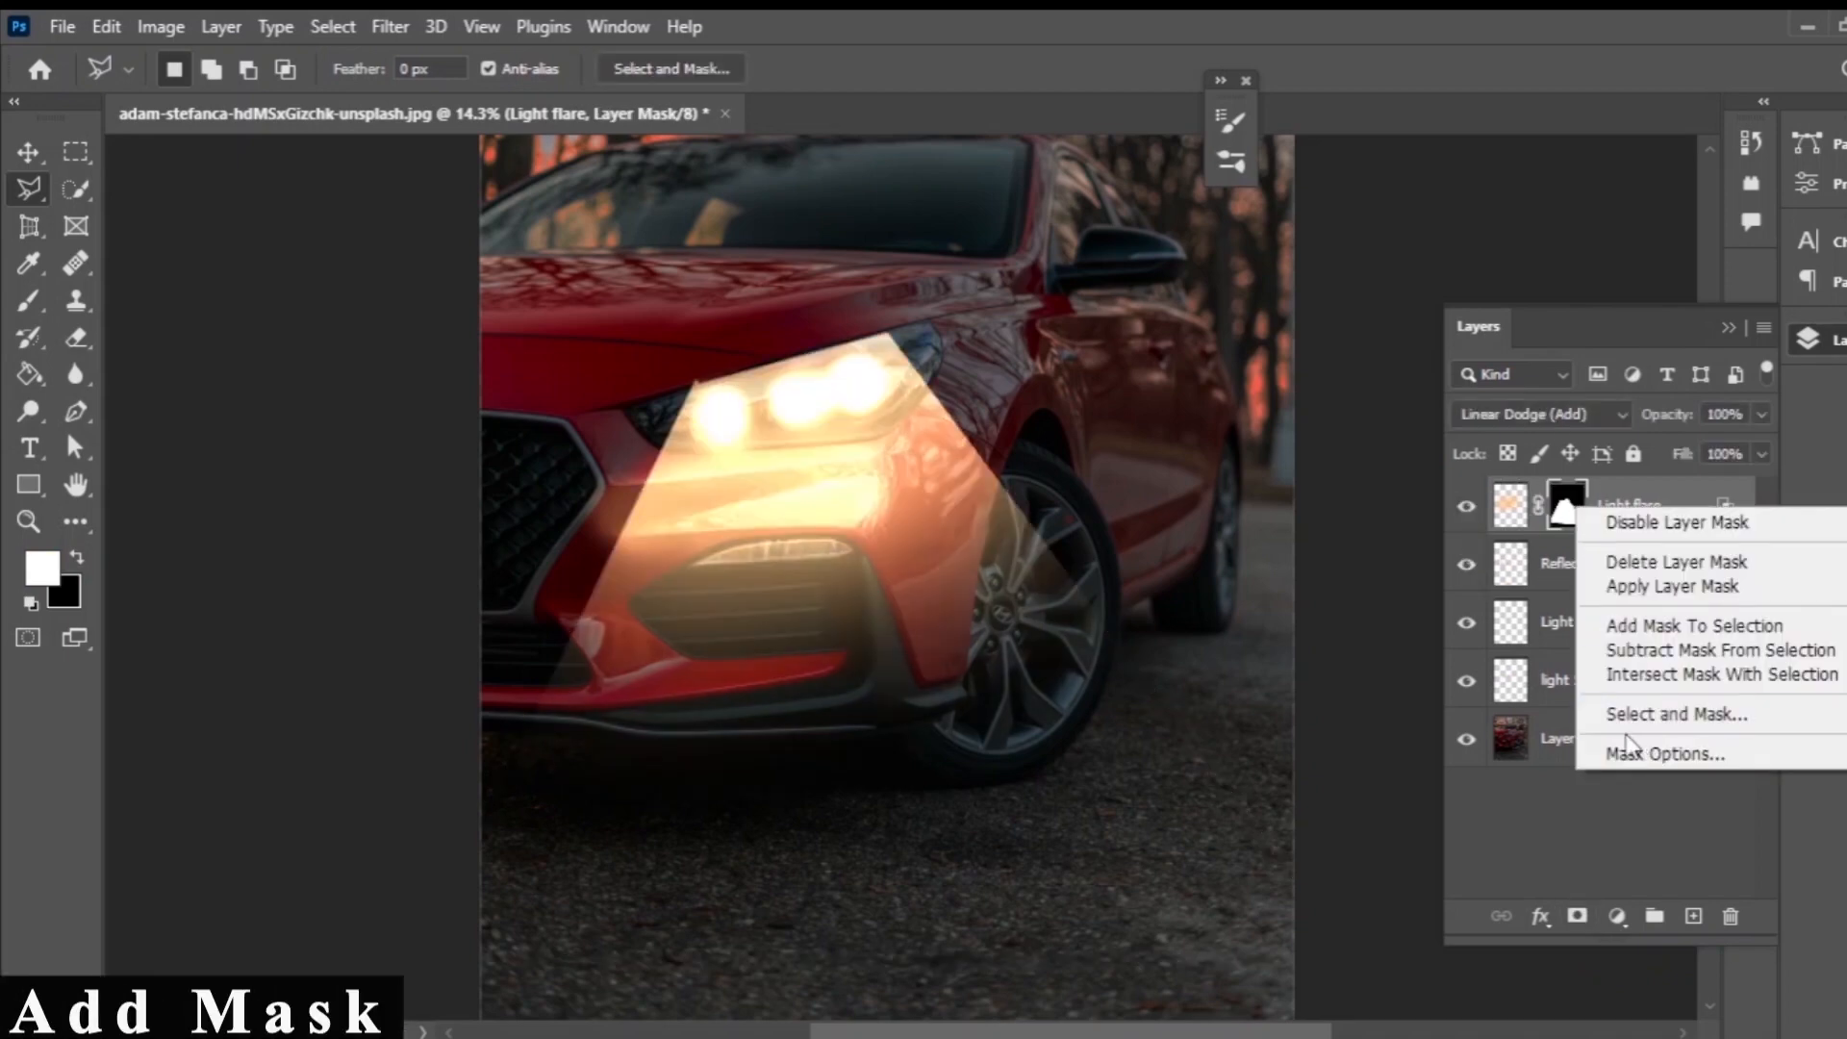
pyautogui.click(1641, 385)
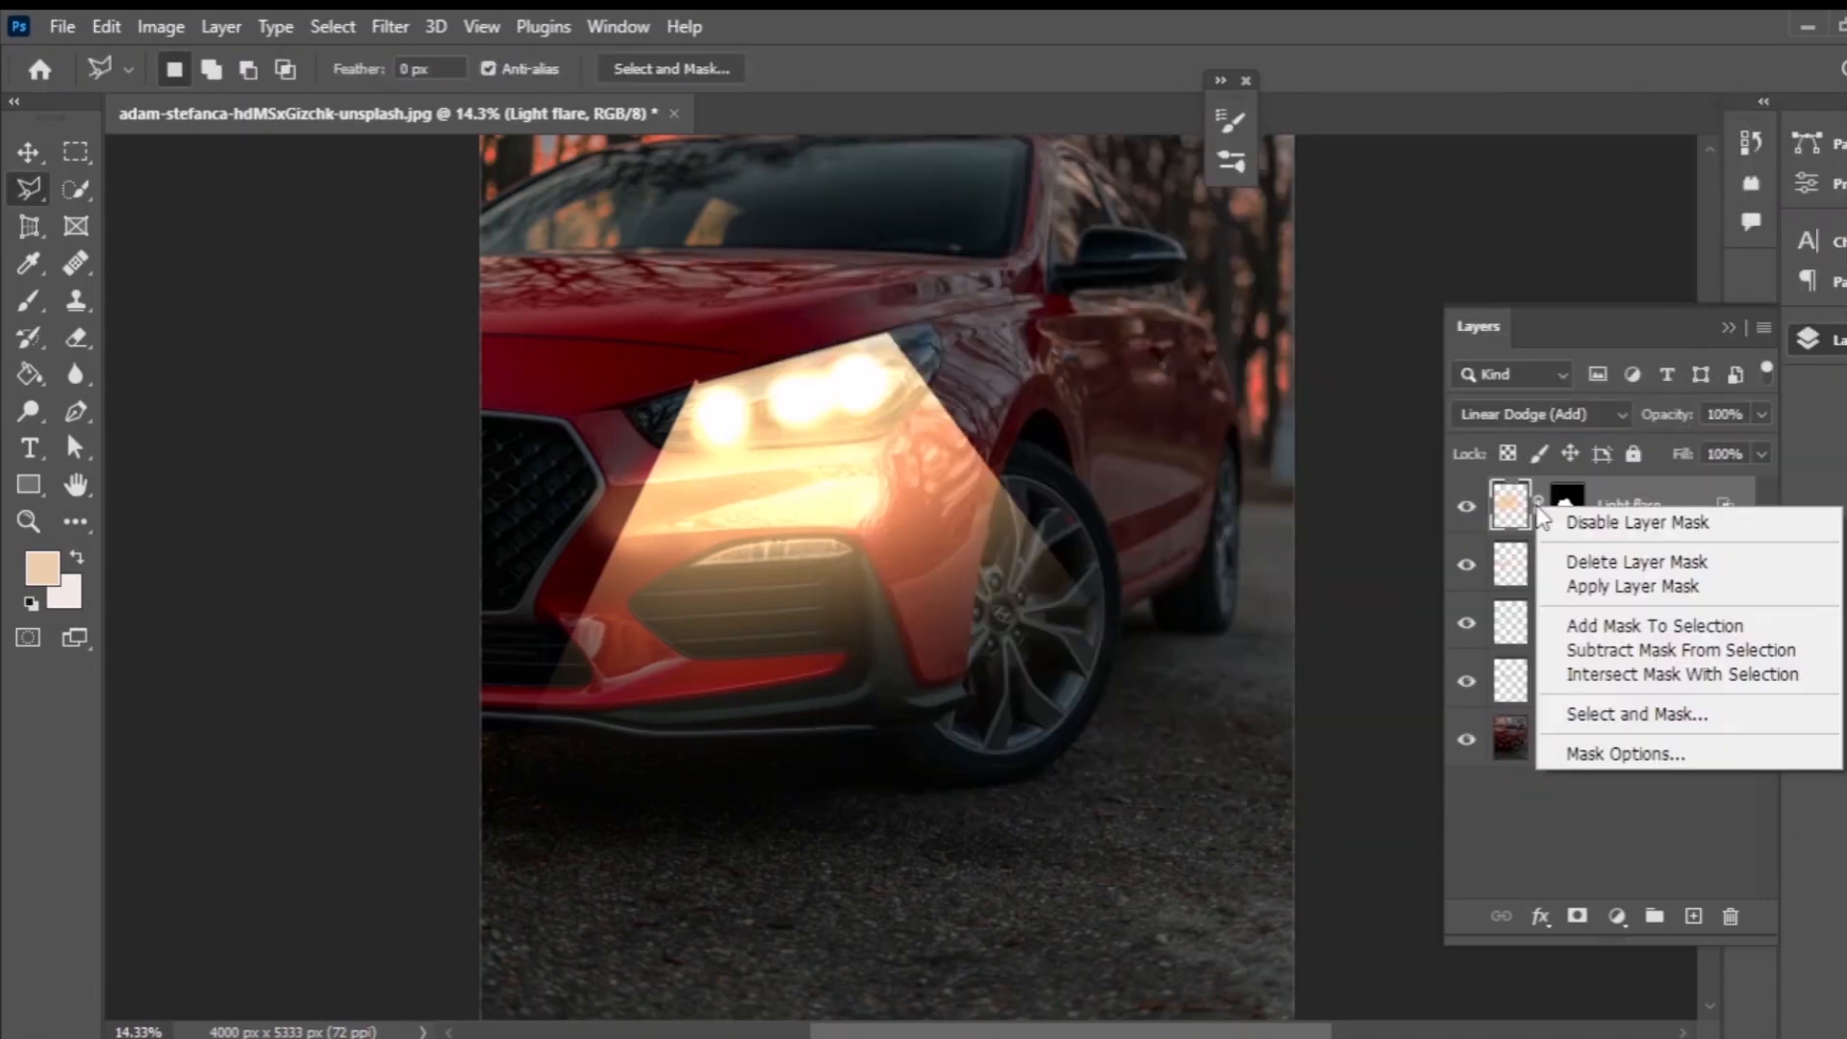
pyautogui.click(1355, 631)
pyautogui.click(1817, 183)
pyautogui.click(1809, 339)
pyautogui.click(1221, 81)
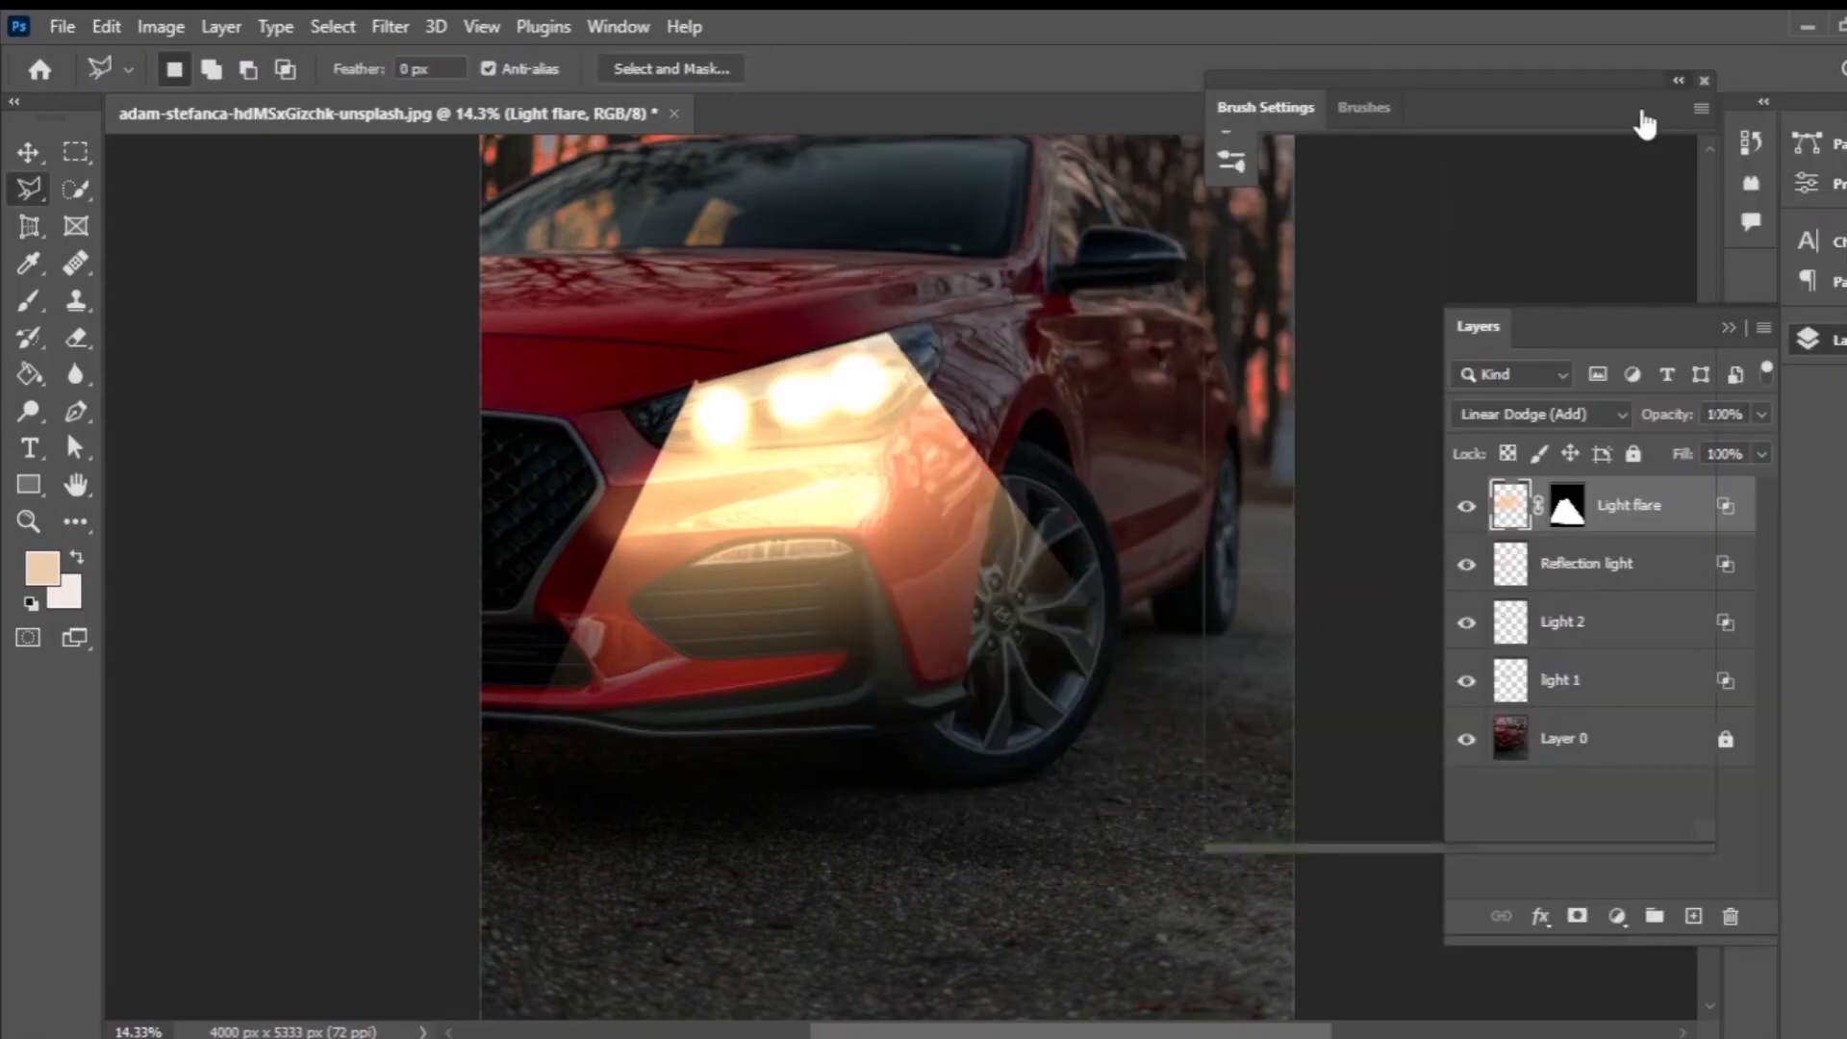
# Open the properties of the Light flare layer's mask and lower the mask density to 50%.
pyautogui.click(1704, 81)
pyautogui.click(1567, 506)
pyautogui.click(1809, 183)
pyautogui.moveTo(1735, 339); pyautogui.dragTo(1604, 341)
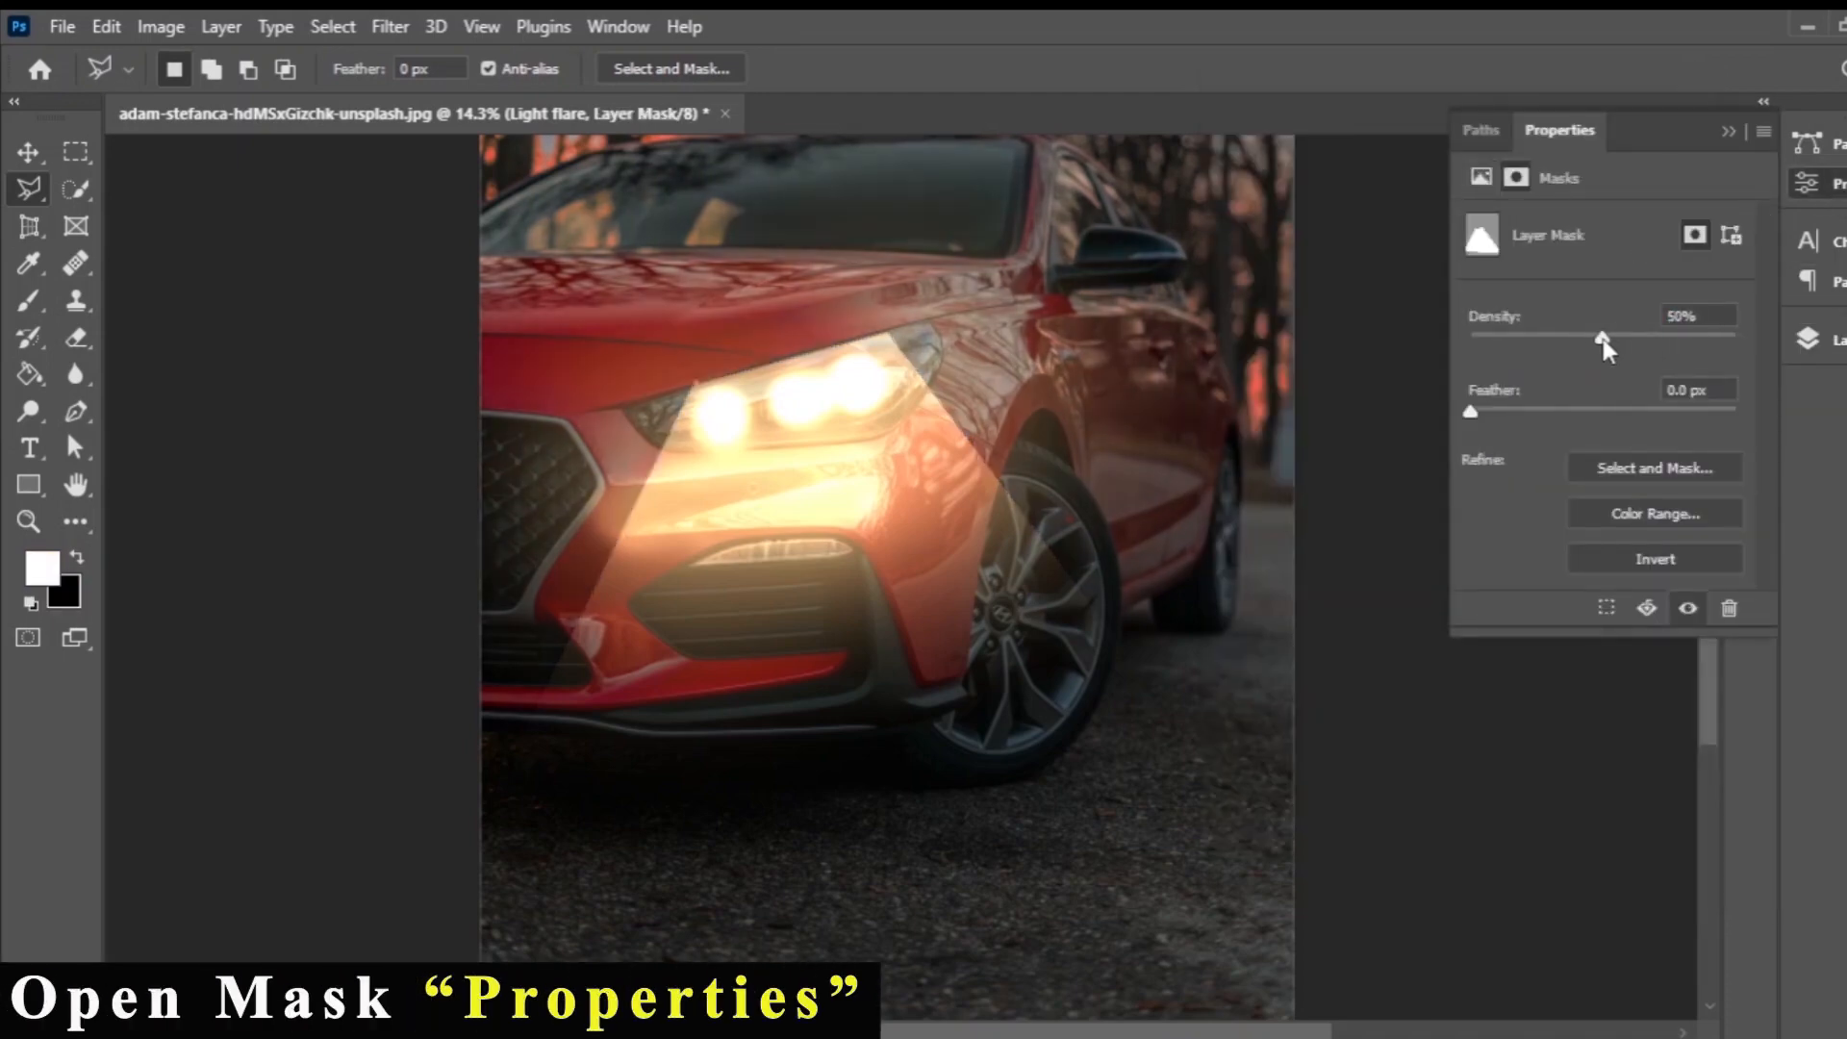
# Try a mask density of 29% with a feather of about 1.9 px, comparing it with the mask switched off.
pyautogui.moveTo(1470, 412)
pyautogui.mouseDown()
pyautogui.moveTo(1608, 413)
pyautogui.moveTo(1493, 412)
pyautogui.mouseUp()
pyautogui.click(1687, 609)
pyautogui.click(1687, 609)
pyautogui.click(1688, 609)
pyautogui.moveTo(1602, 339); pyautogui.dragTo(1534, 339)
pyautogui.moveTo(1493, 412)
pyautogui.mouseDown()
pyautogui.moveTo(1635, 414)
pyautogui.moveTo(1514, 414)
pyautogui.mouseUp()
pyautogui.moveTo(1536, 338); pyautogui.dragTo(1550, 339)
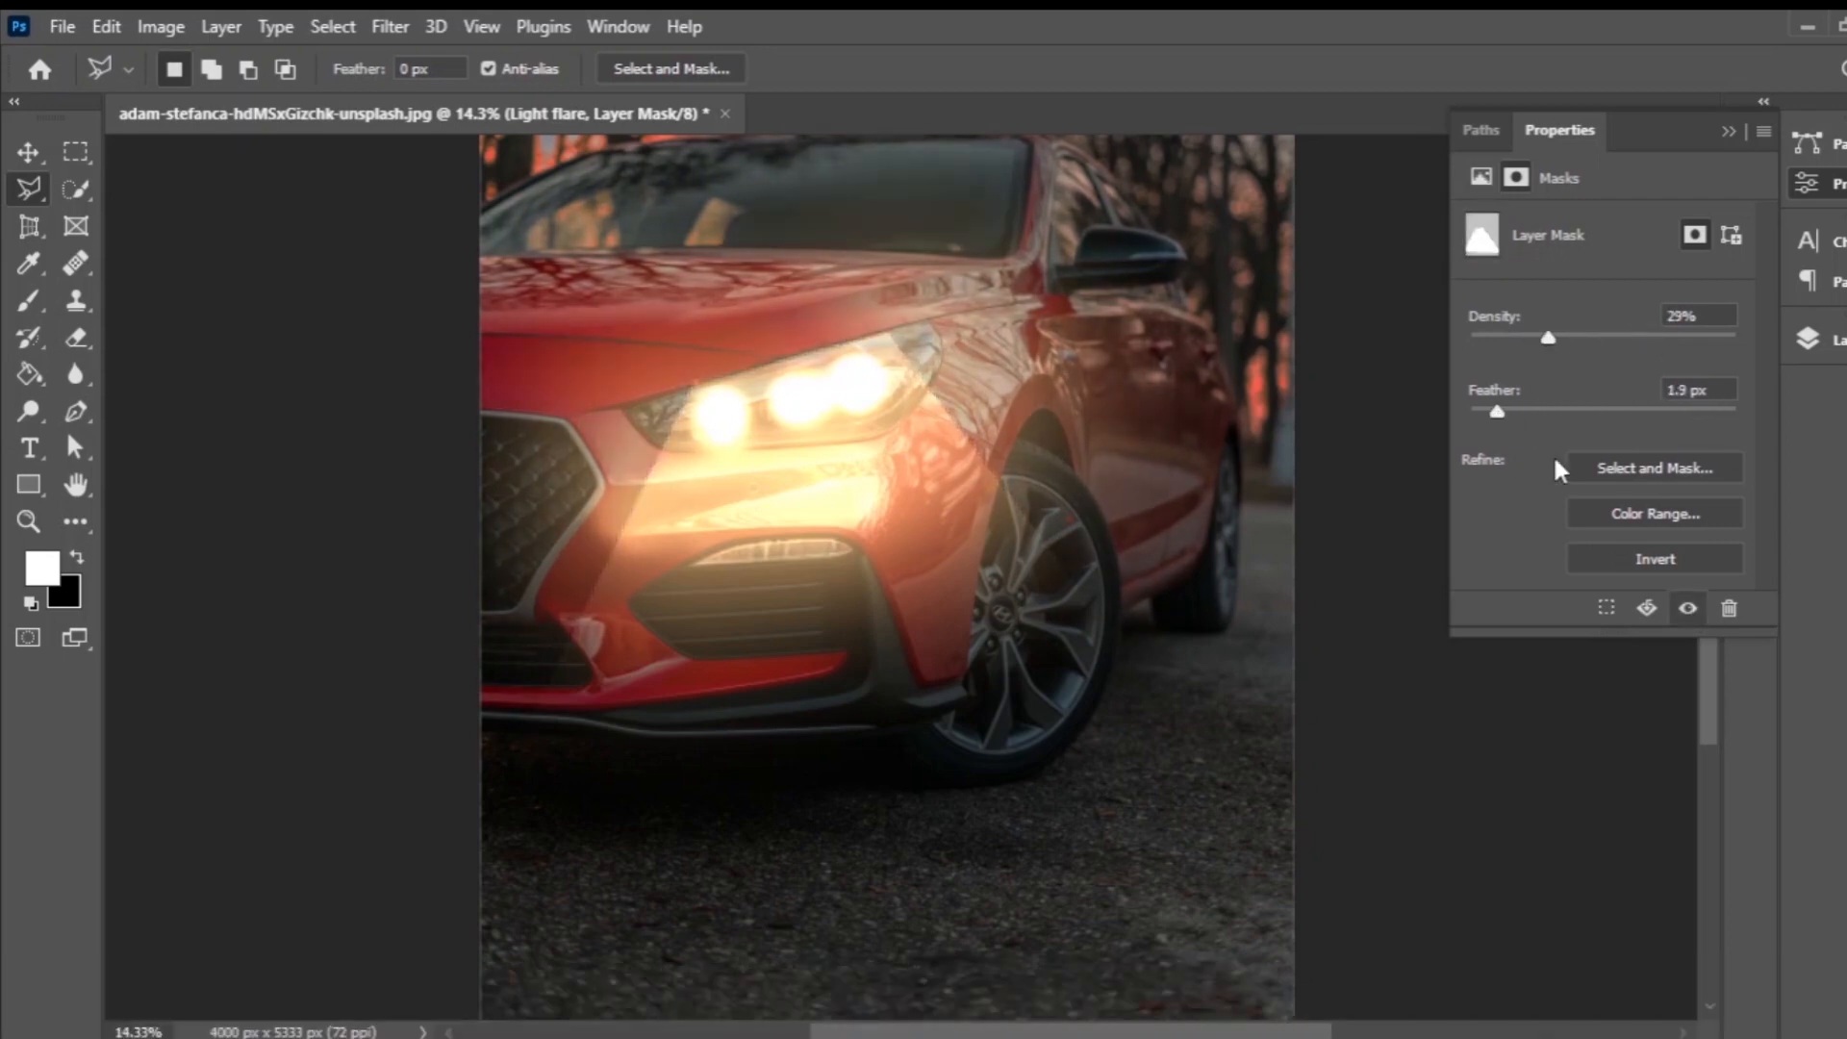
# Try a fainter Light flare mask at about 13% density with a 1.6 px feather, toggling it to compare.
pyautogui.click(1688, 609)
pyautogui.moveTo(1515, 412)
pyautogui.mouseDown()
pyautogui.moveTo(1542, 411)
pyautogui.moveTo(1511, 412)
pyautogui.mouseUp()
pyautogui.click(1688, 609)
pyautogui.click(1688, 609)
pyautogui.click(1688, 609)
pyautogui.moveTo(1548, 339); pyautogui.dragTo(1495, 339)
pyautogui.click(1689, 609)
pyautogui.click(1688, 609)
pyautogui.moveTo(1509, 412); pyautogui.dragTo(1569, 412)
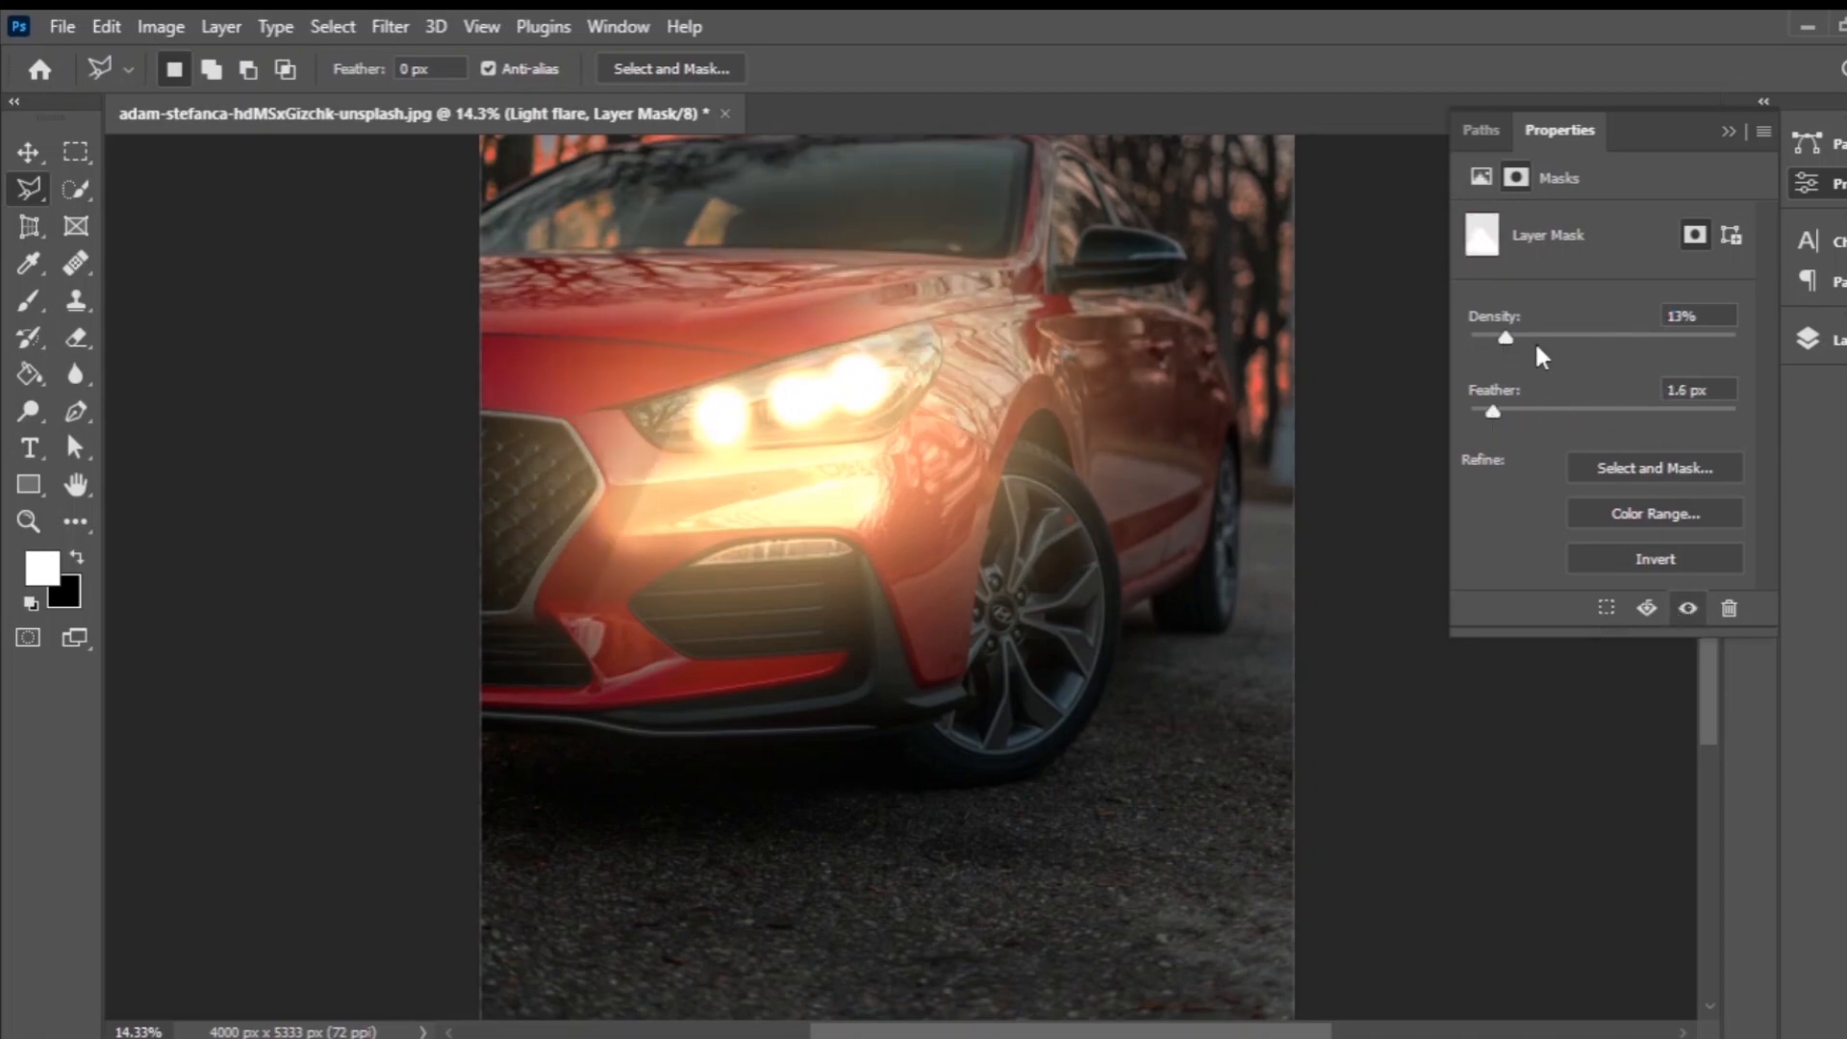
# Try a stronger Light flare mask at 43% density with a feather of about 1.7 px.
pyautogui.moveTo(1506, 339); pyautogui.dragTo(1532, 339)
pyautogui.moveTo(1494, 412); pyautogui.dragTo(1515, 412)
pyautogui.click(1687, 609)
pyautogui.click(1687, 609)
pyautogui.moveTo(1532, 339); pyautogui.dragTo(1609, 340)
pyautogui.moveTo(1515, 412); pyautogui.dragTo(1494, 412)
pyautogui.click(1687, 609)
pyautogui.moveTo(1608, 339); pyautogui.dragTo(1584, 338)
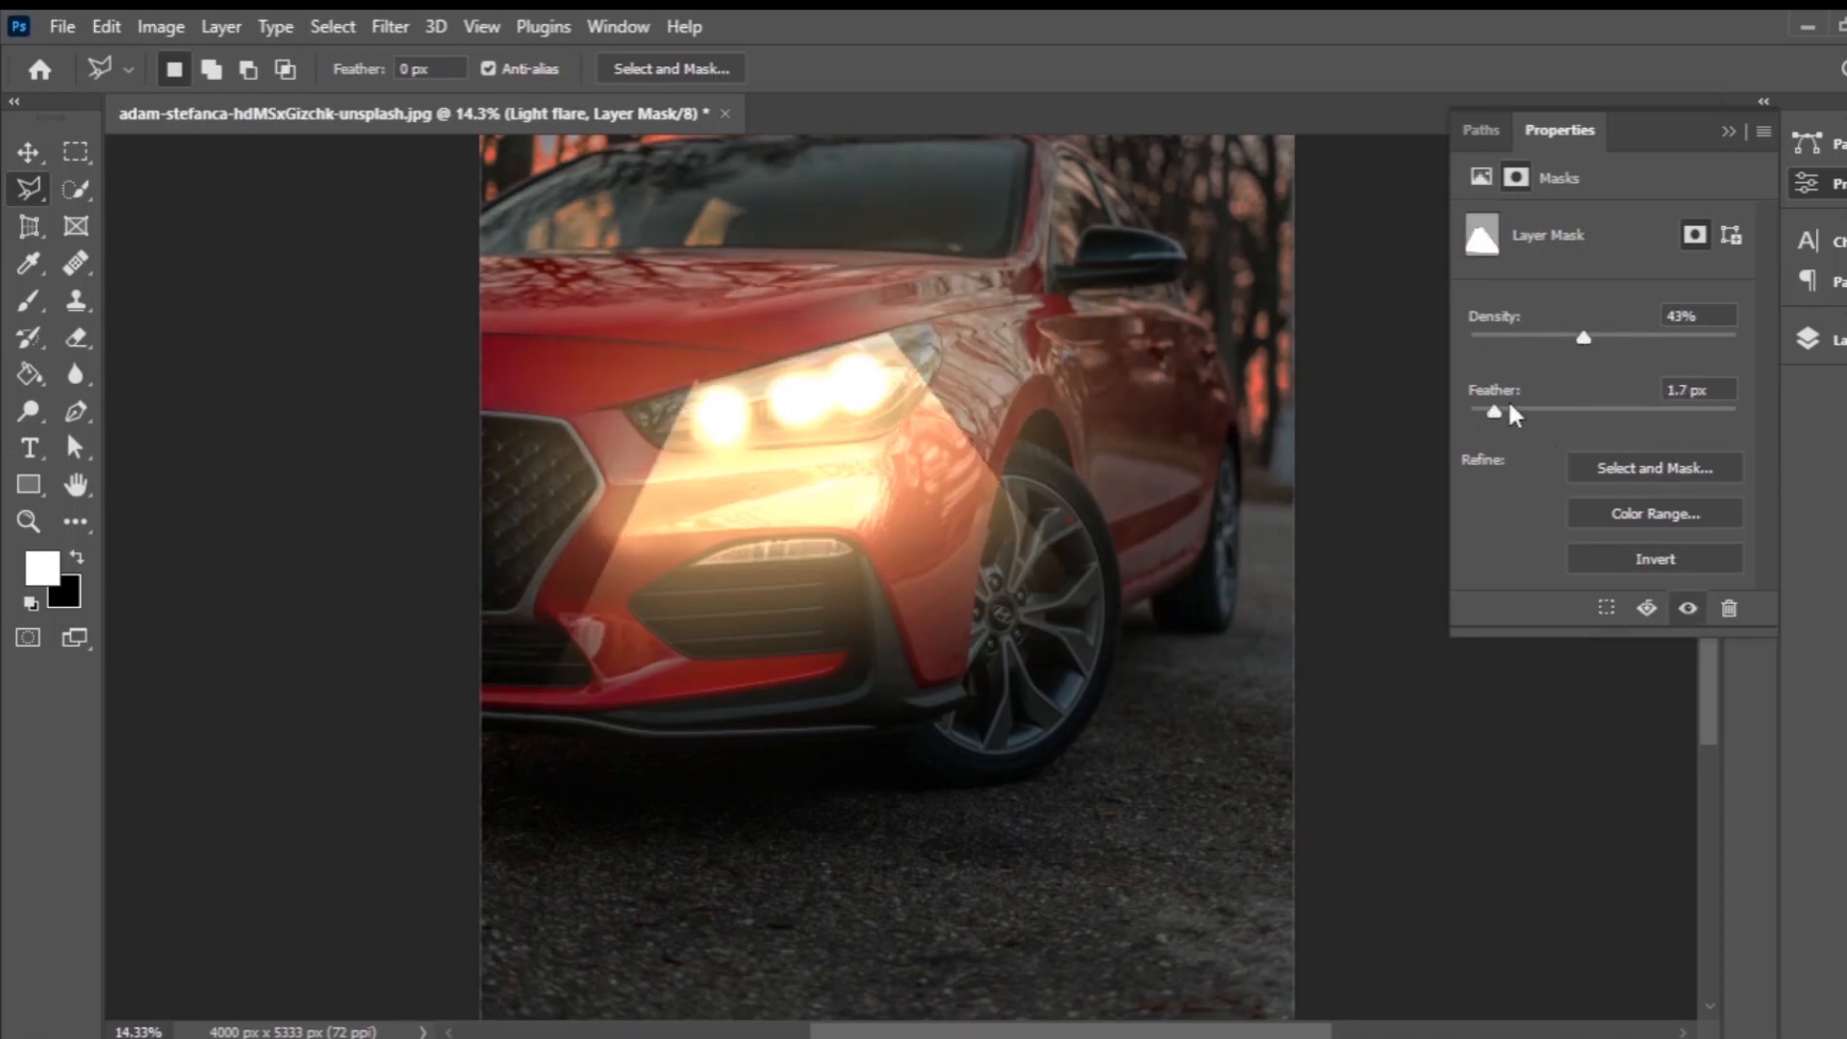
# Lower the Light flare mask's density again and increase its feather so the beam edges blend softly into the car.
pyautogui.moveTo(1494, 412); pyautogui.dragTo(1591, 411)
pyautogui.moveTo(1584, 339)
pyautogui.mouseDown()
pyautogui.moveTo(1502, 338)
pyautogui.moveTo(1563, 339)
pyautogui.mouseUp()
pyautogui.moveTo(1591, 411); pyautogui.dragTo(1495, 412)
pyautogui.moveTo(1562, 339)
pyautogui.mouseDown()
pyautogui.moveTo(1517, 339)
pyautogui.moveTo(1533, 338)
pyautogui.mouseUp()
pyautogui.moveTo(1519, 412); pyautogui.dragTo(1567, 412)
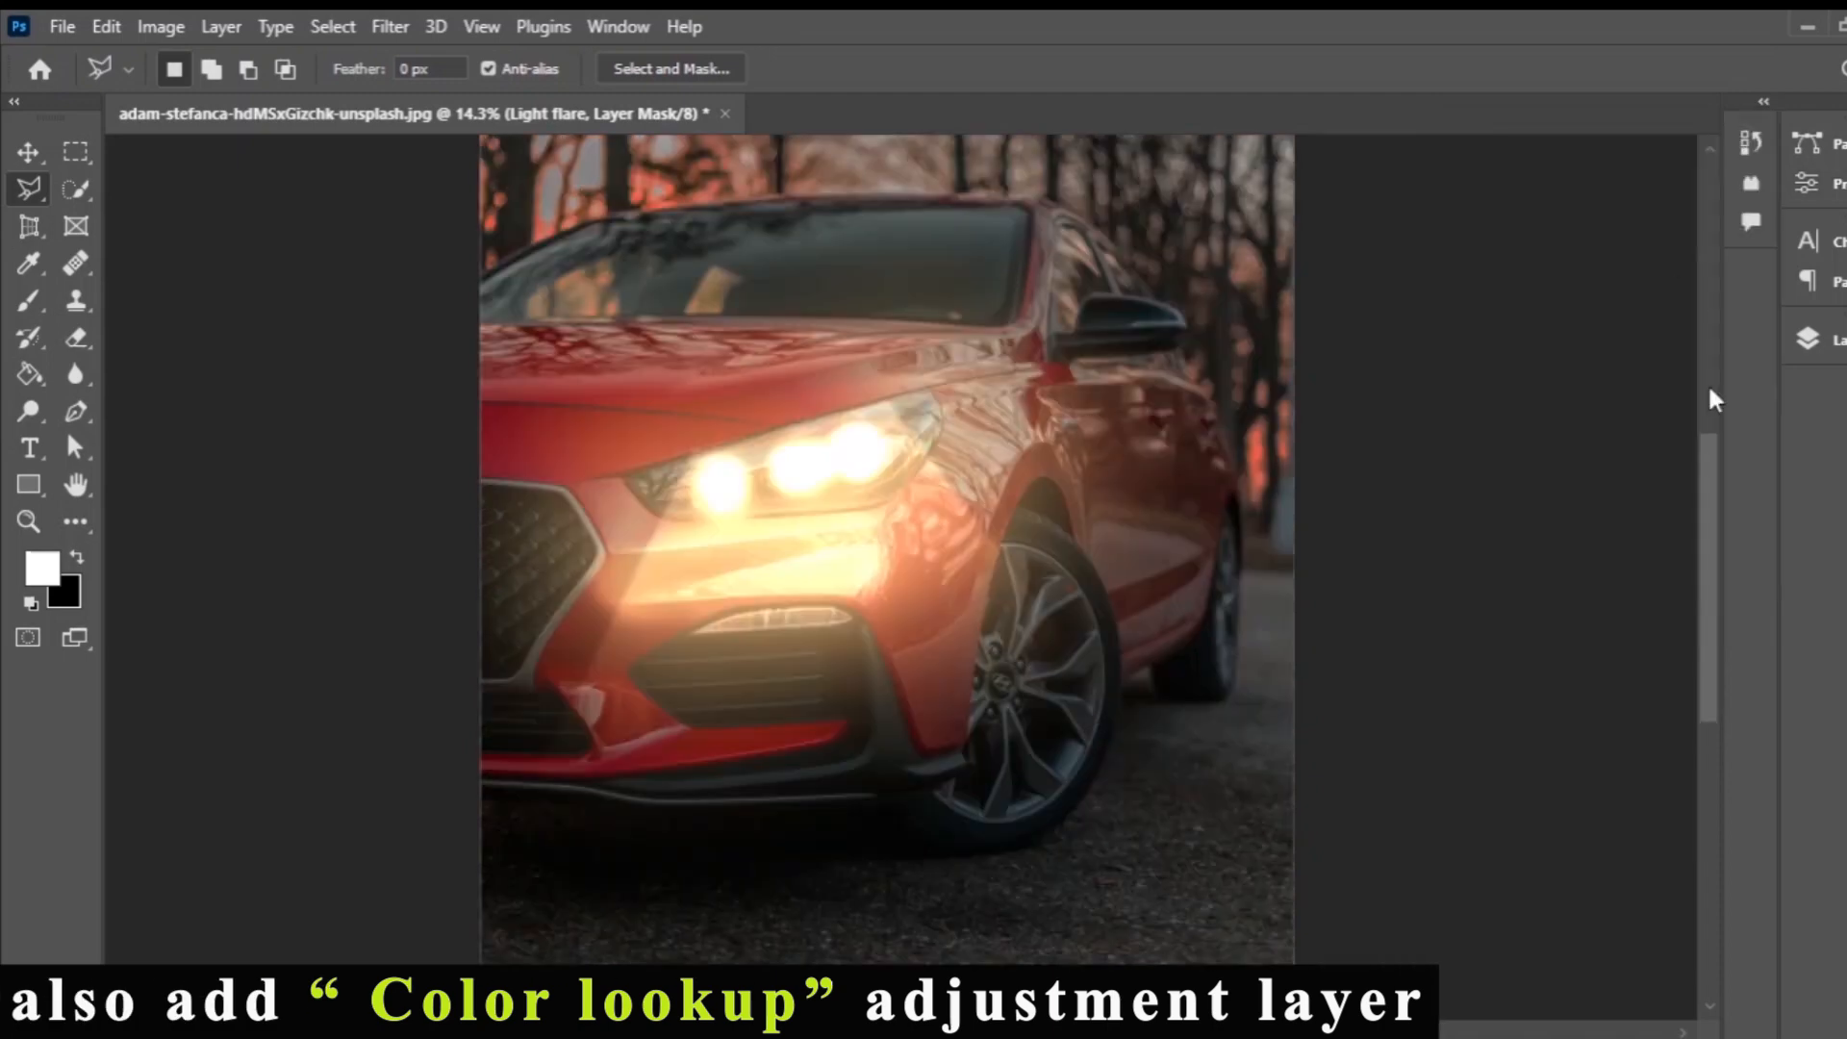
# Compare the whole photo with the Light flare and light 1 layers hidden and shown.
pyautogui.click(1808, 339)
pyautogui.scroll(5, 1395, 519)
pyautogui.click(1468, 508)
pyautogui.click(1467, 510)
pyautogui.click(1466, 510)
pyautogui.click(1466, 510)
pyautogui.click(1467, 682)
pyautogui.click(1466, 509)
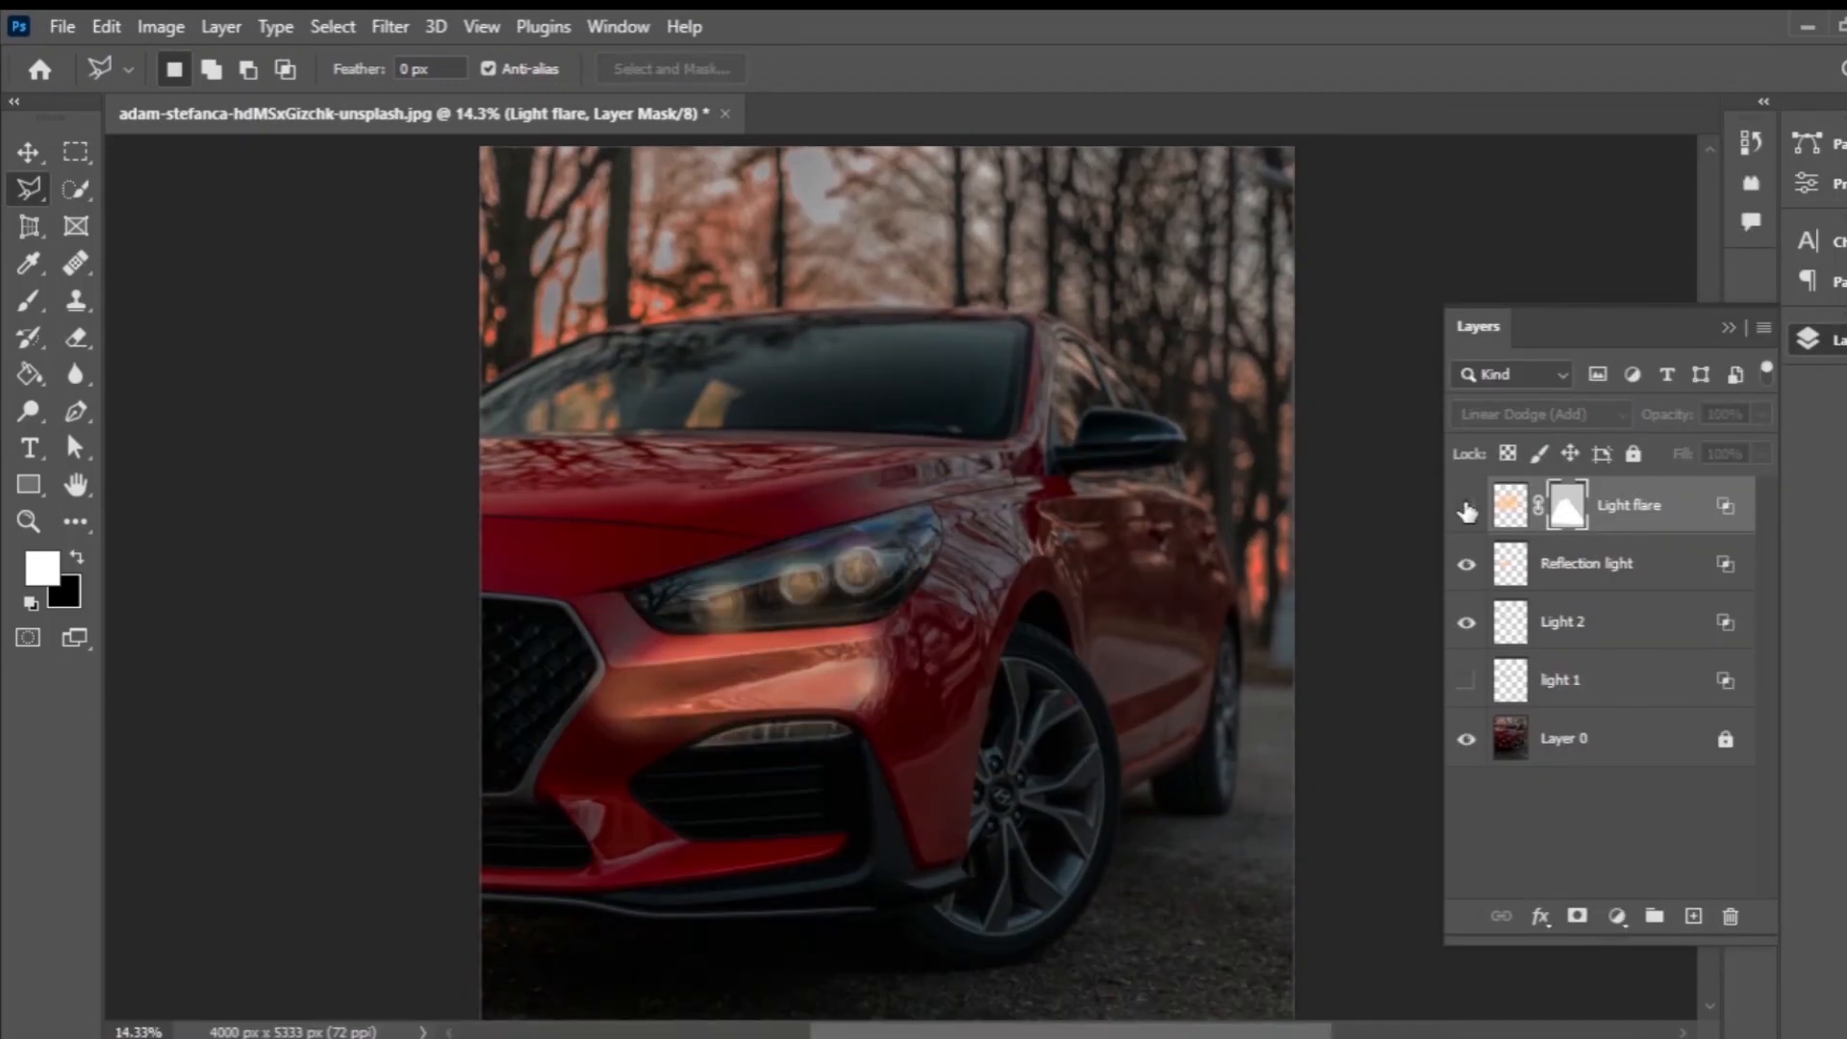
# Reduce the Light flare layer's fill to 76% and compare the photo with the lights off and on.
pyautogui.moveTo(1762, 454); pyautogui.dragTo(1734, 491)
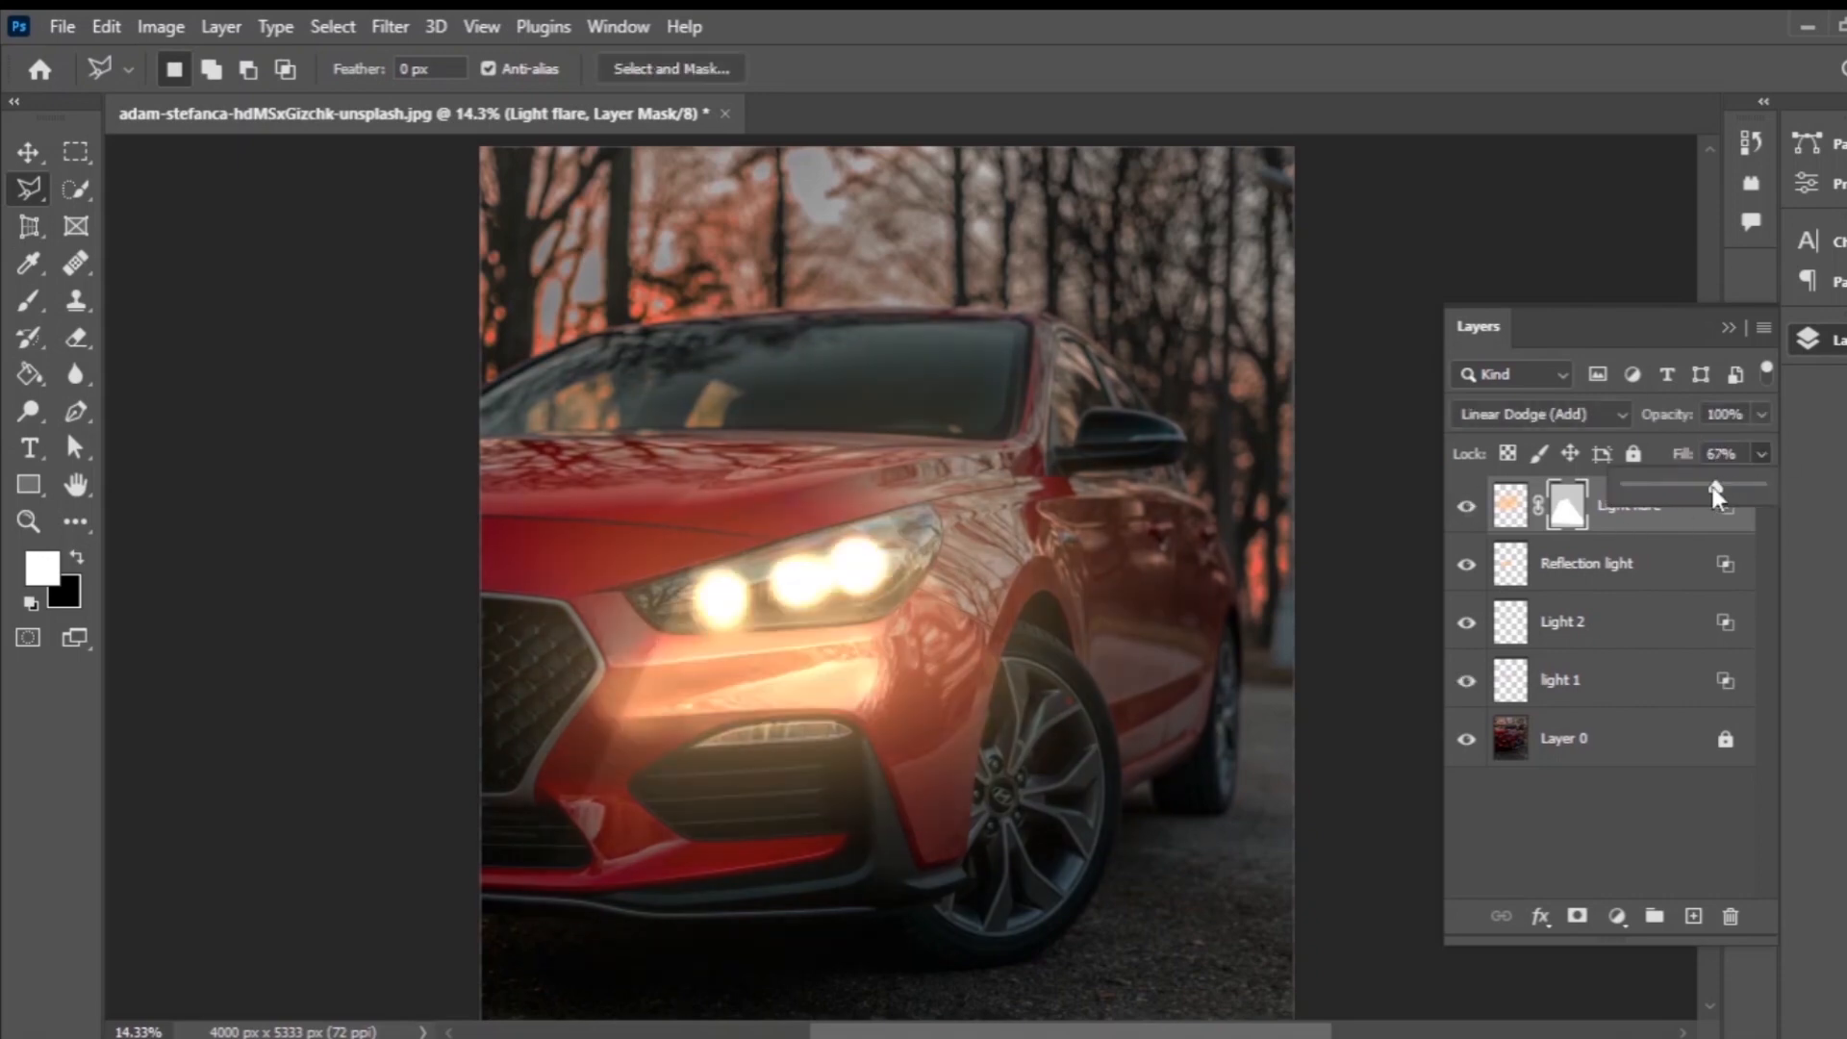
pyautogui.click(1466, 506)
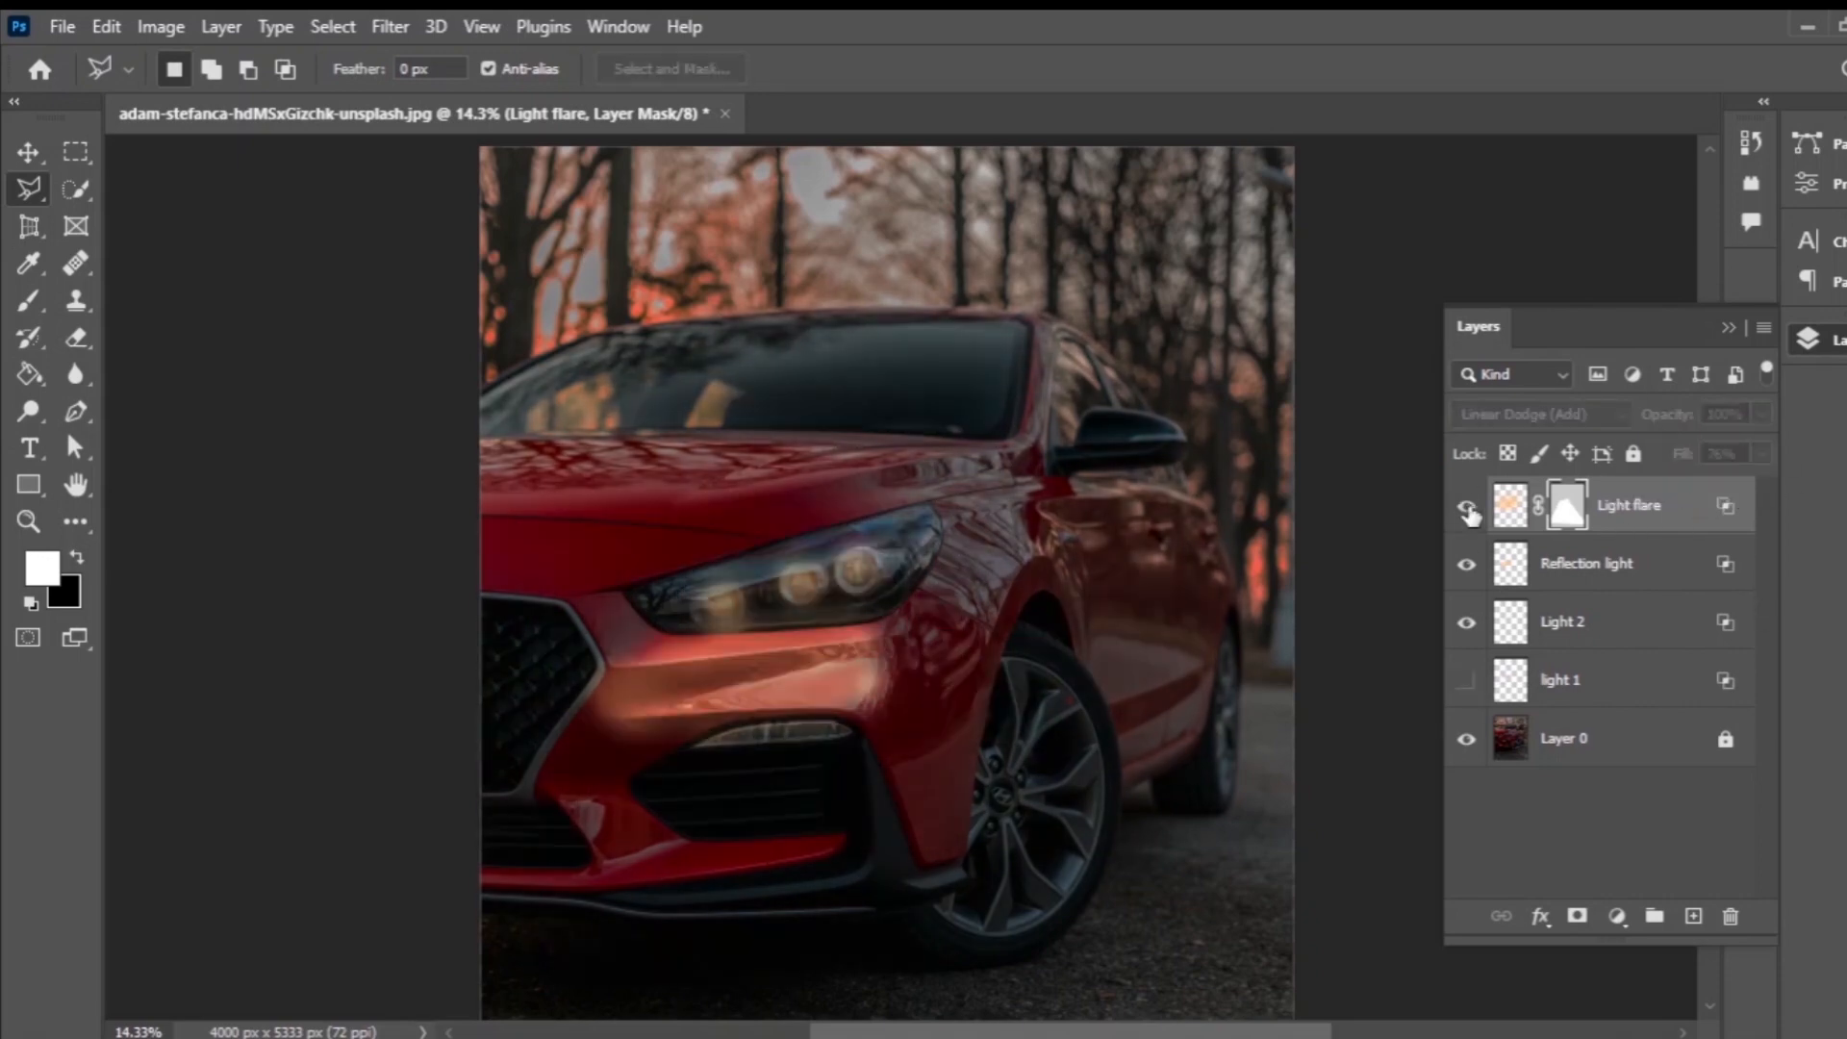
pyautogui.click(1466, 506)
pyautogui.click(1467, 506)
pyautogui.click(1467, 507)
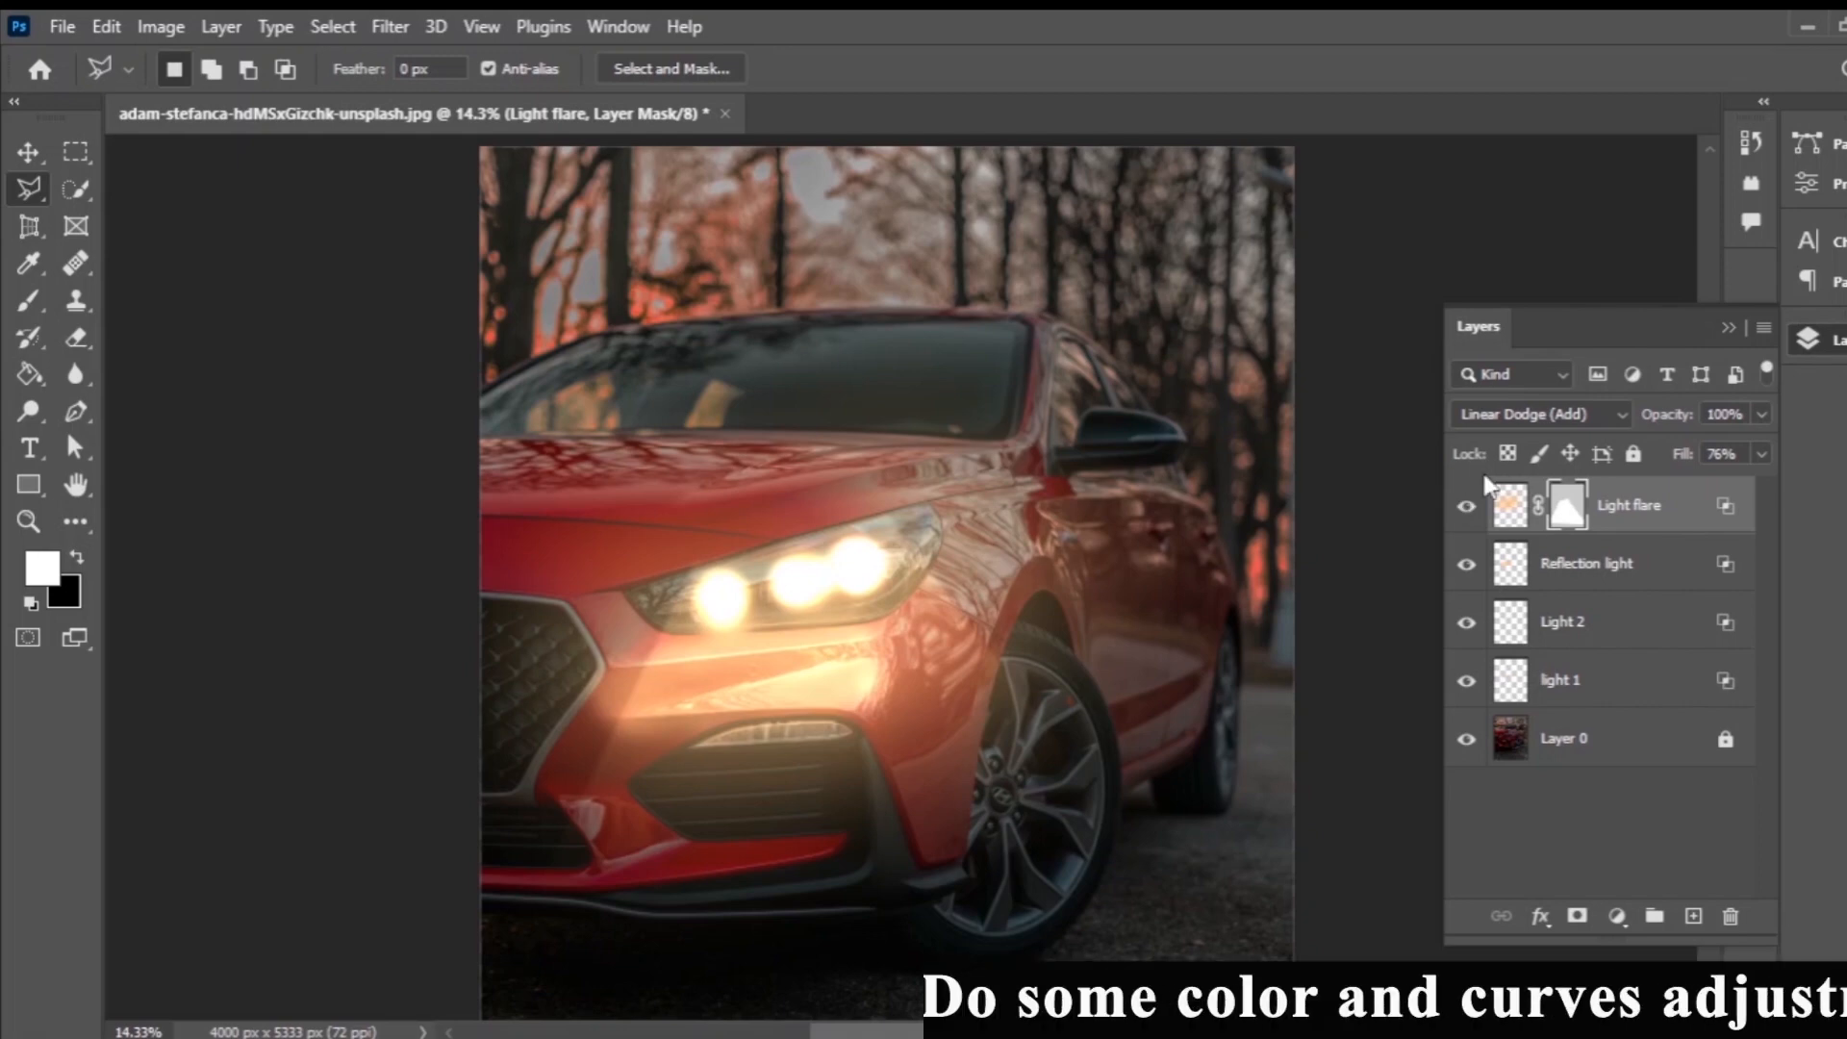
# Add a Color Lookup adjustment layer directly above Layer 0 using the Soft_Warming.look 3D LUT.
pyautogui.click(1599, 748)
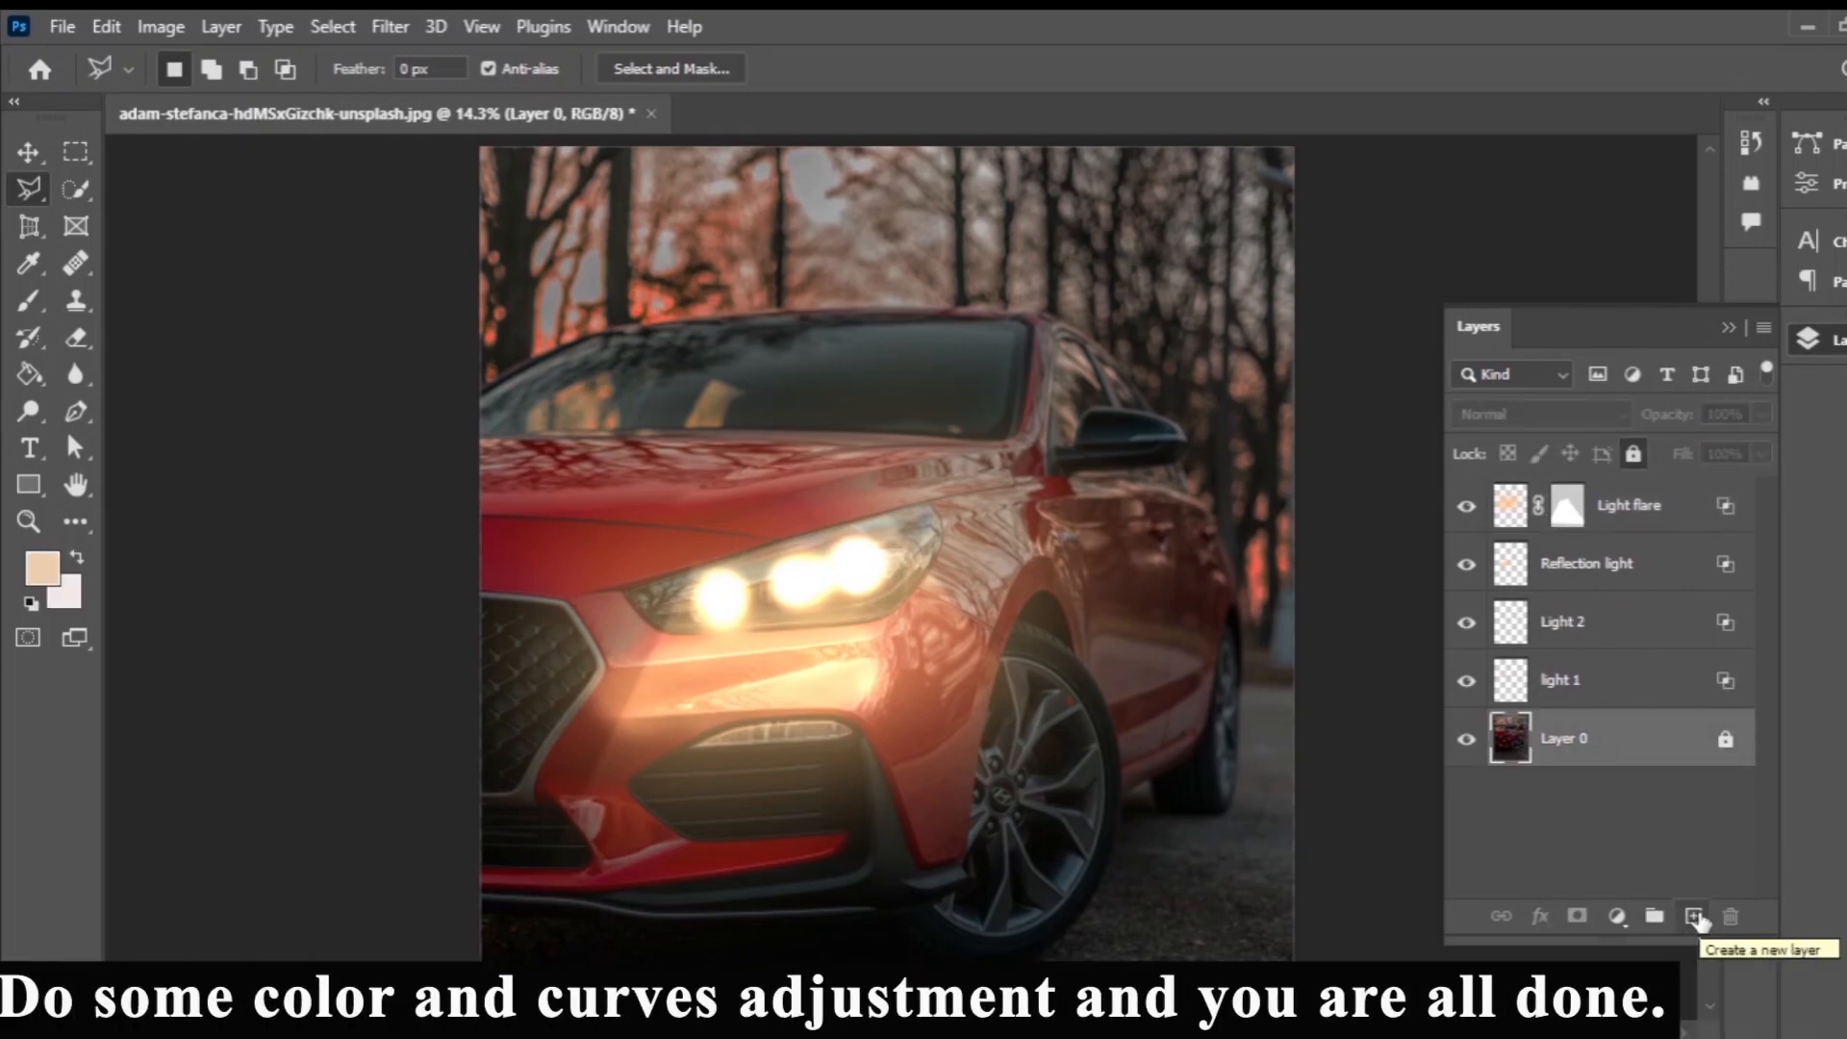
pyautogui.click(1720, 761)
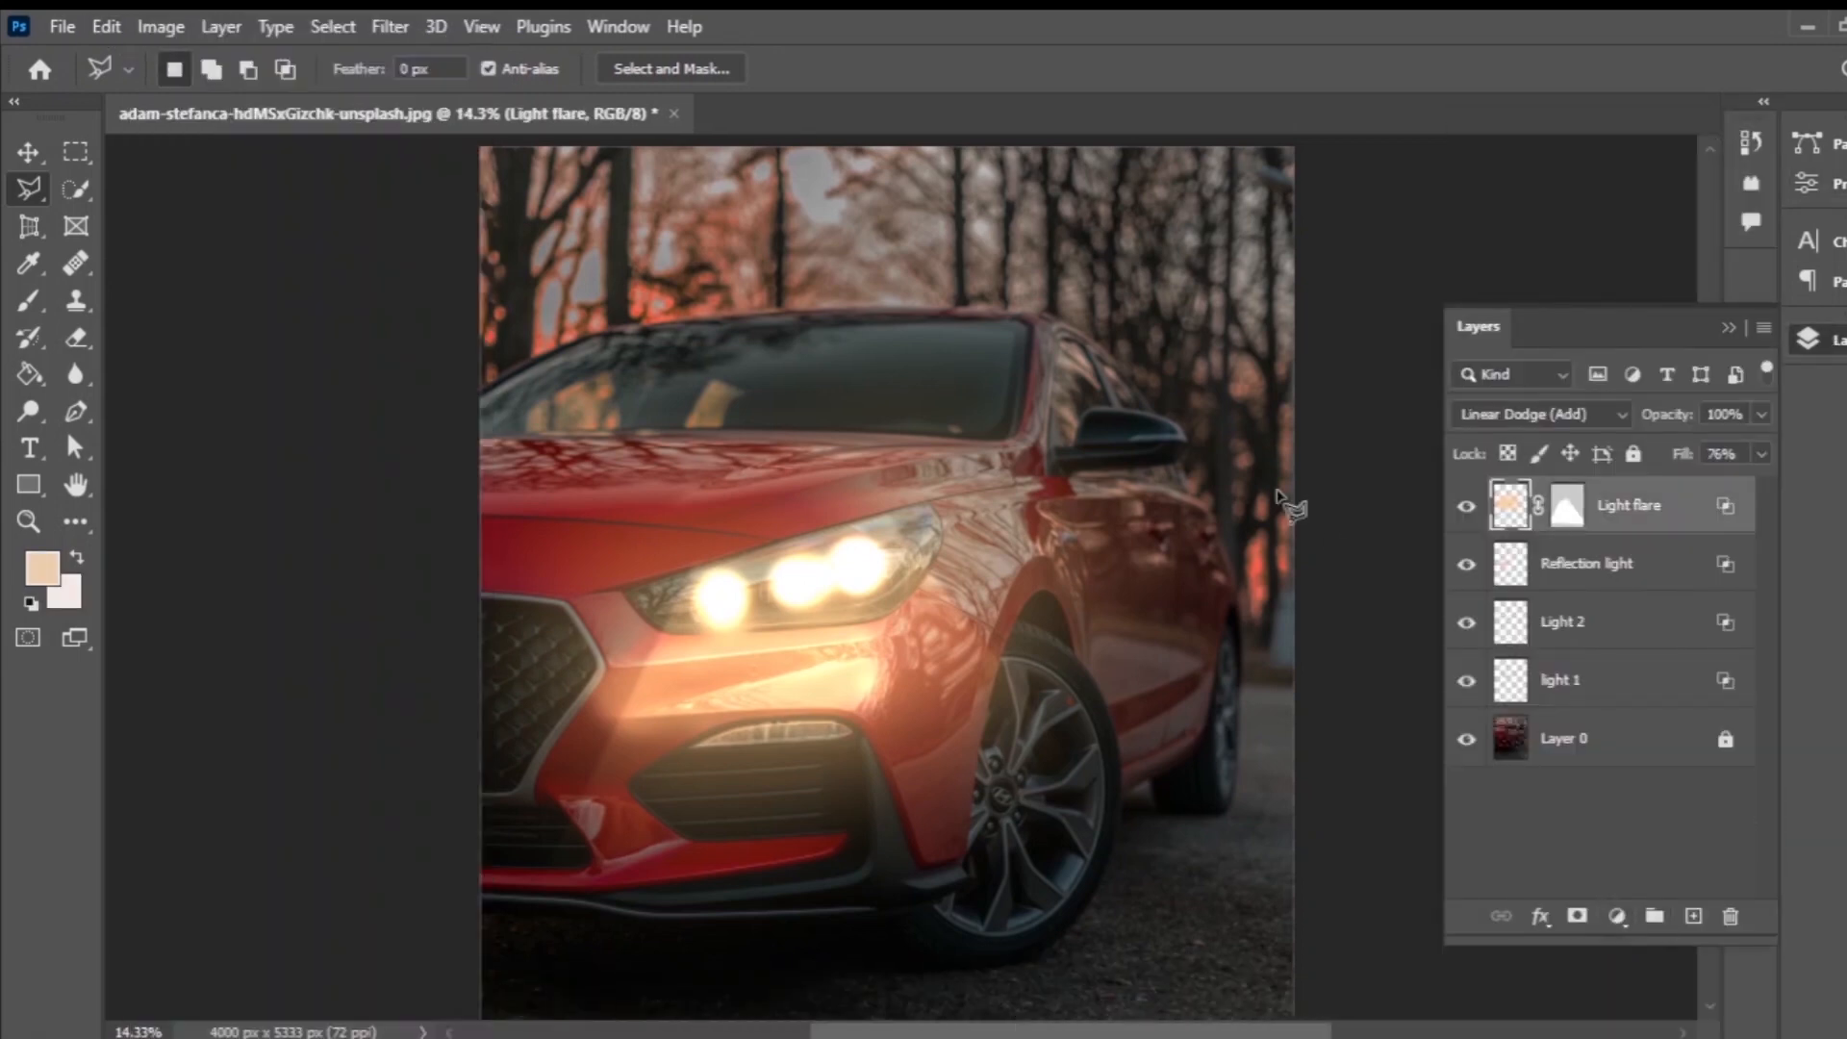
pyautogui.click(1616, 916)
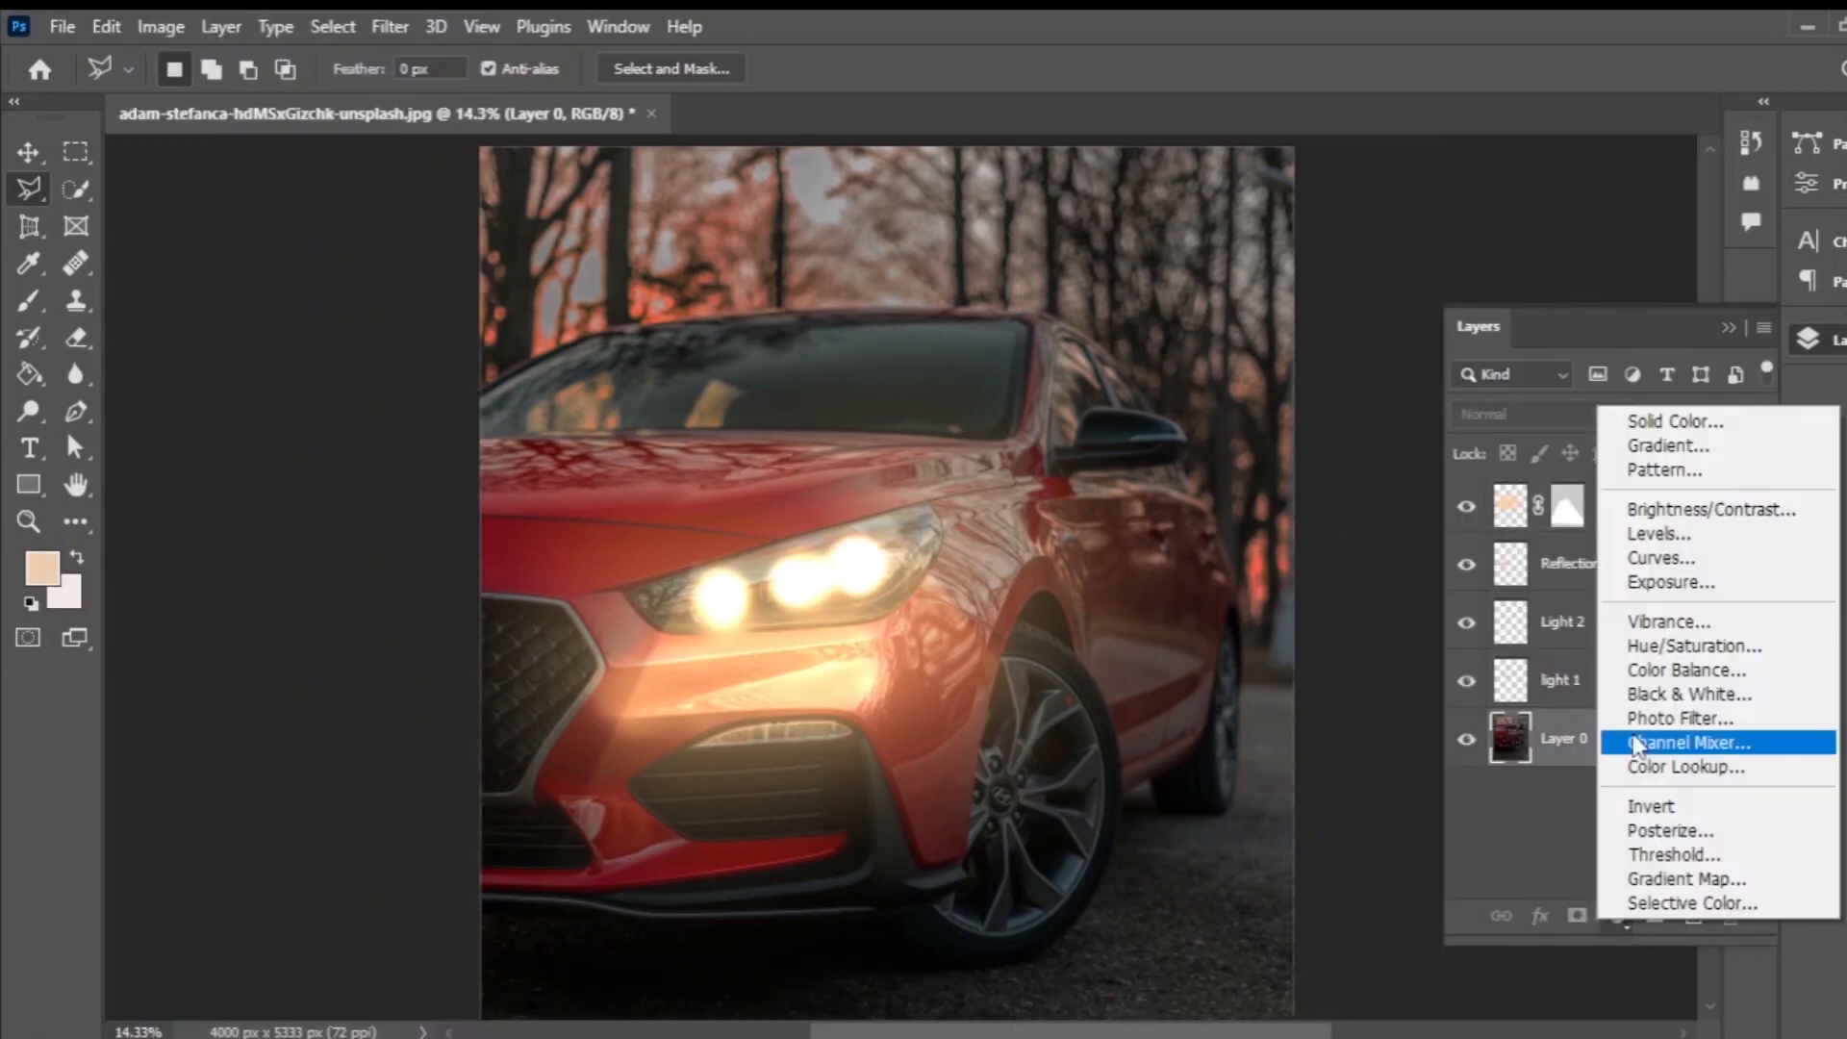
pyautogui.click(1641, 767)
pyautogui.click(1717, 223)
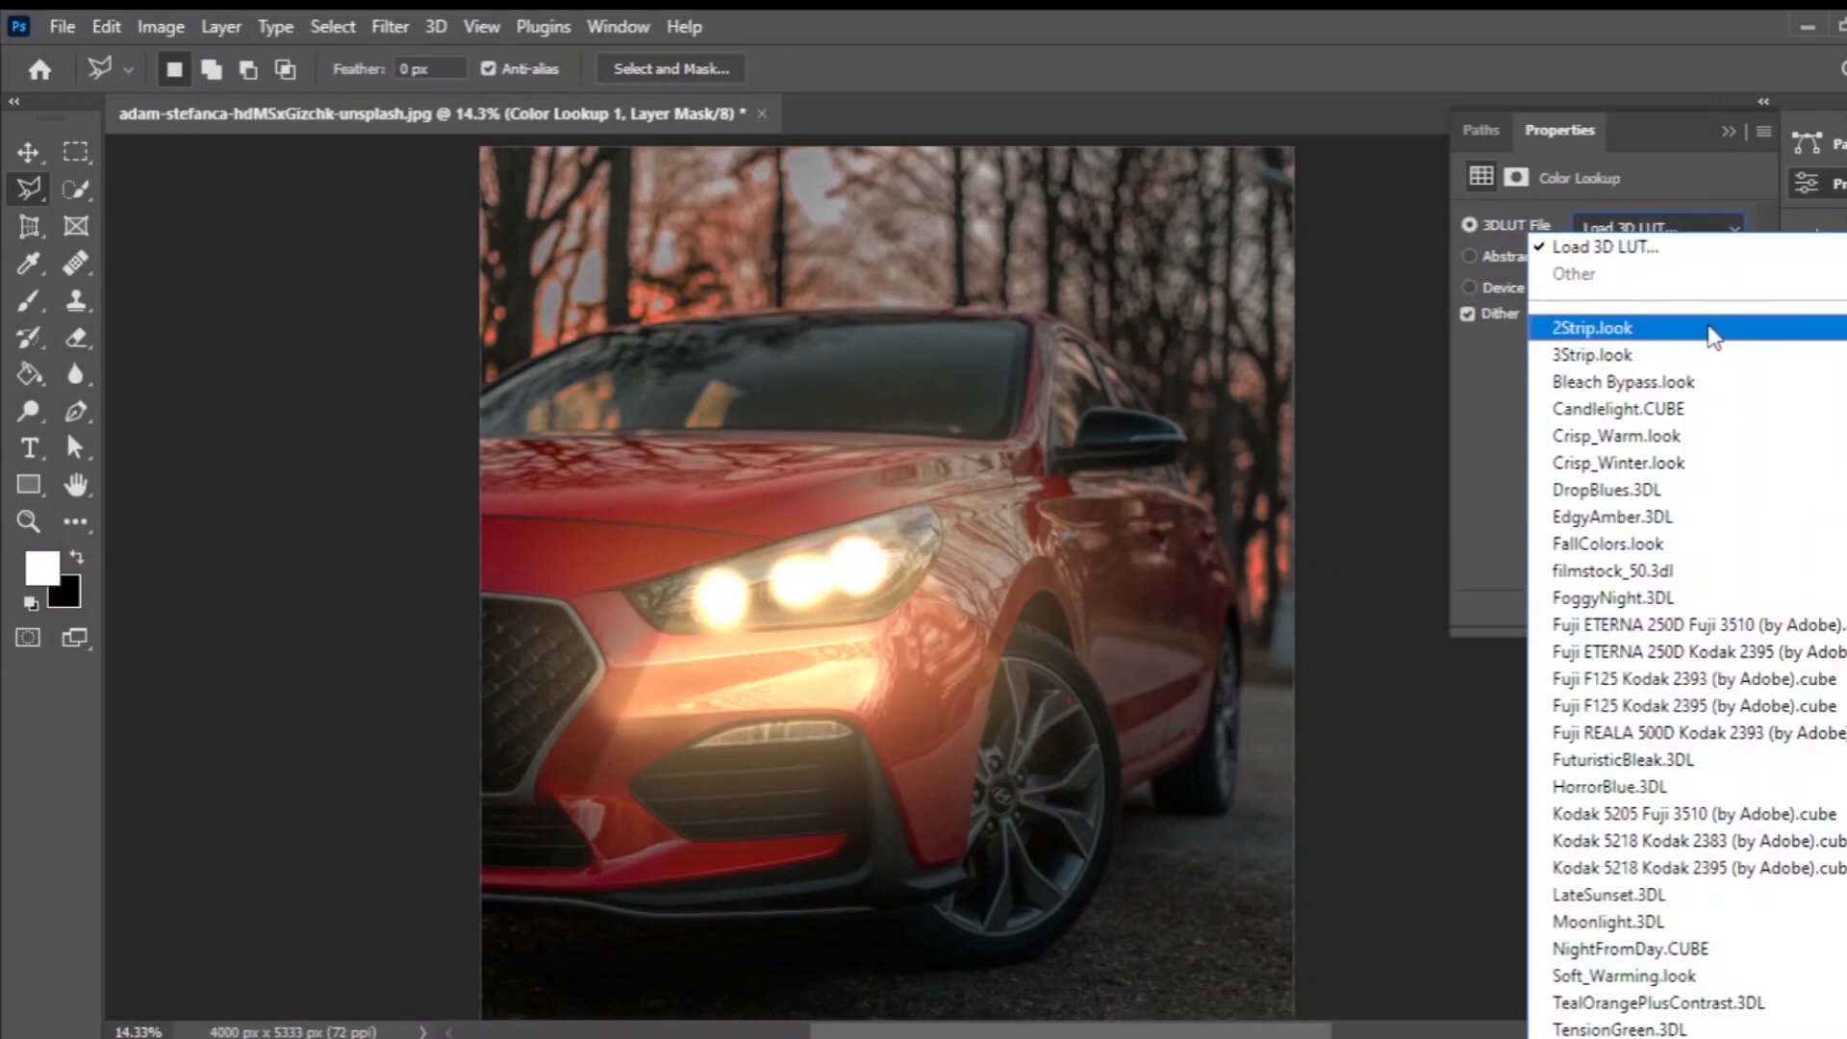
pyautogui.click(1679, 977)
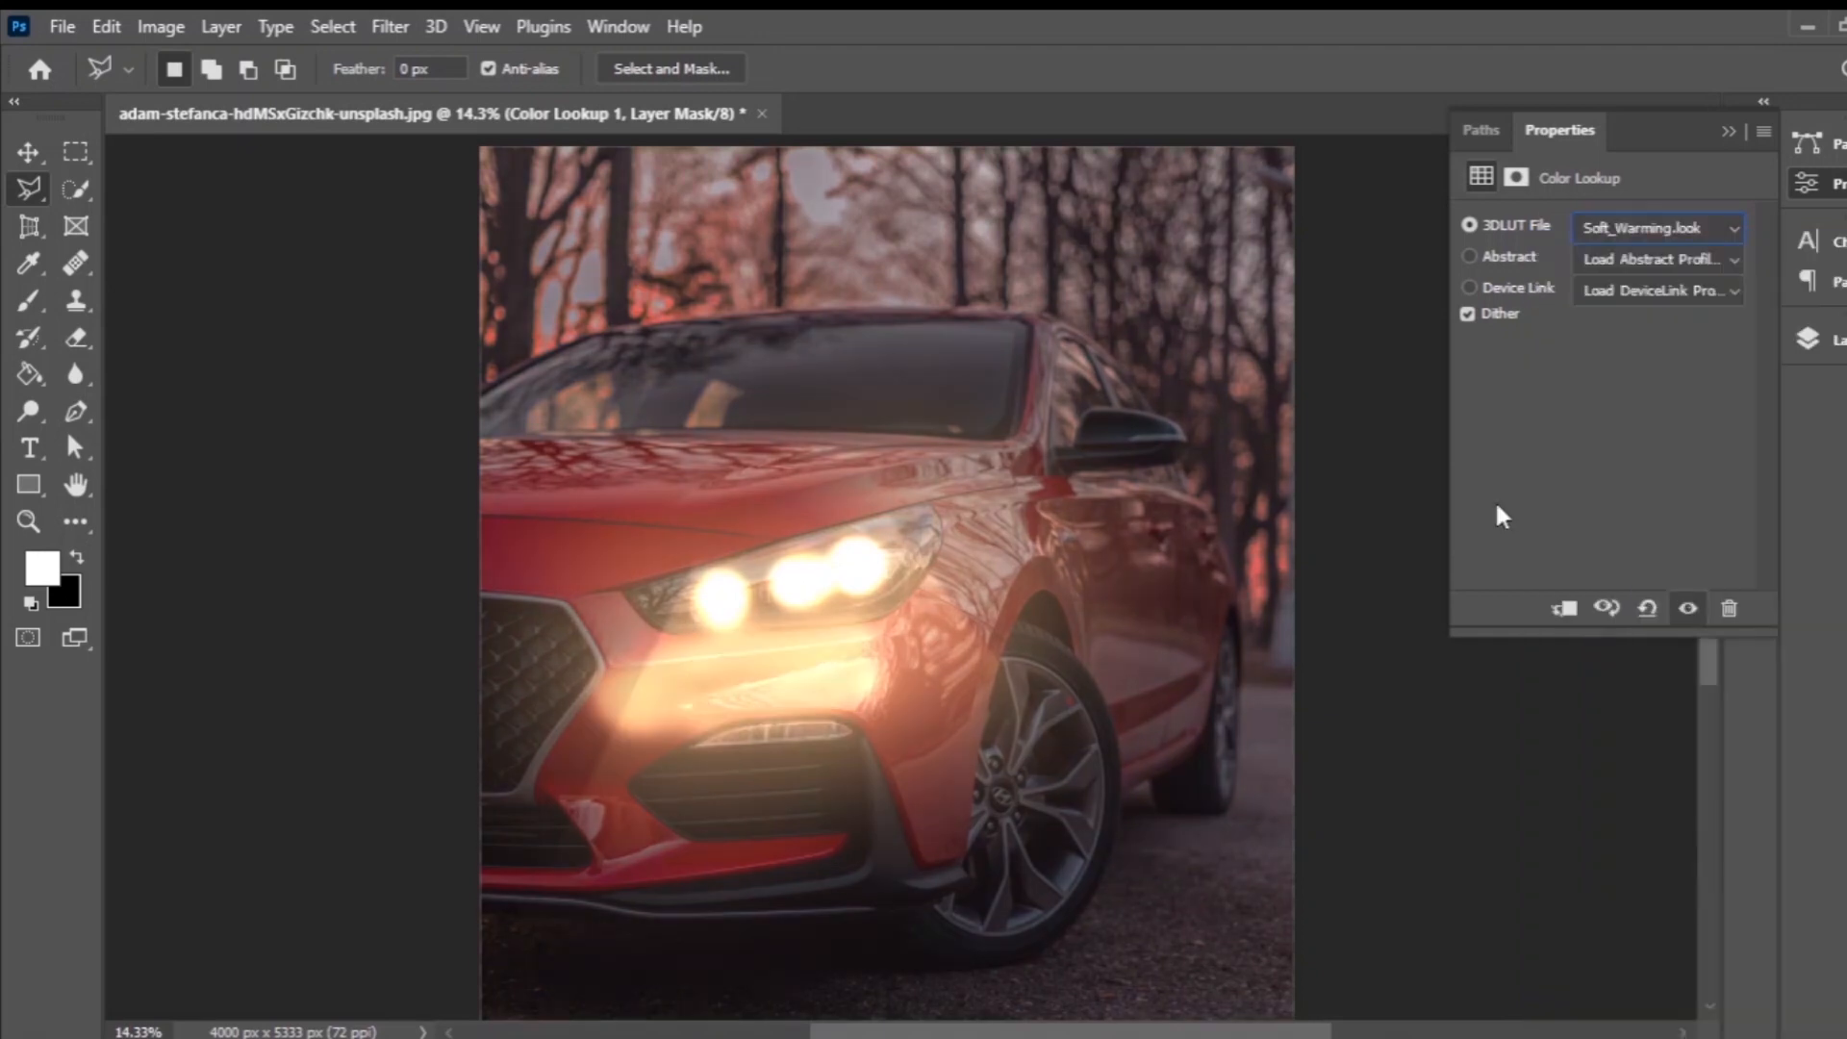
# Toggle the Light flare and Color Lookup layers to compare, and set the Color Lookup layer's opacity to 55%.
pyautogui.click(1814, 339)
pyautogui.click(1466, 507)
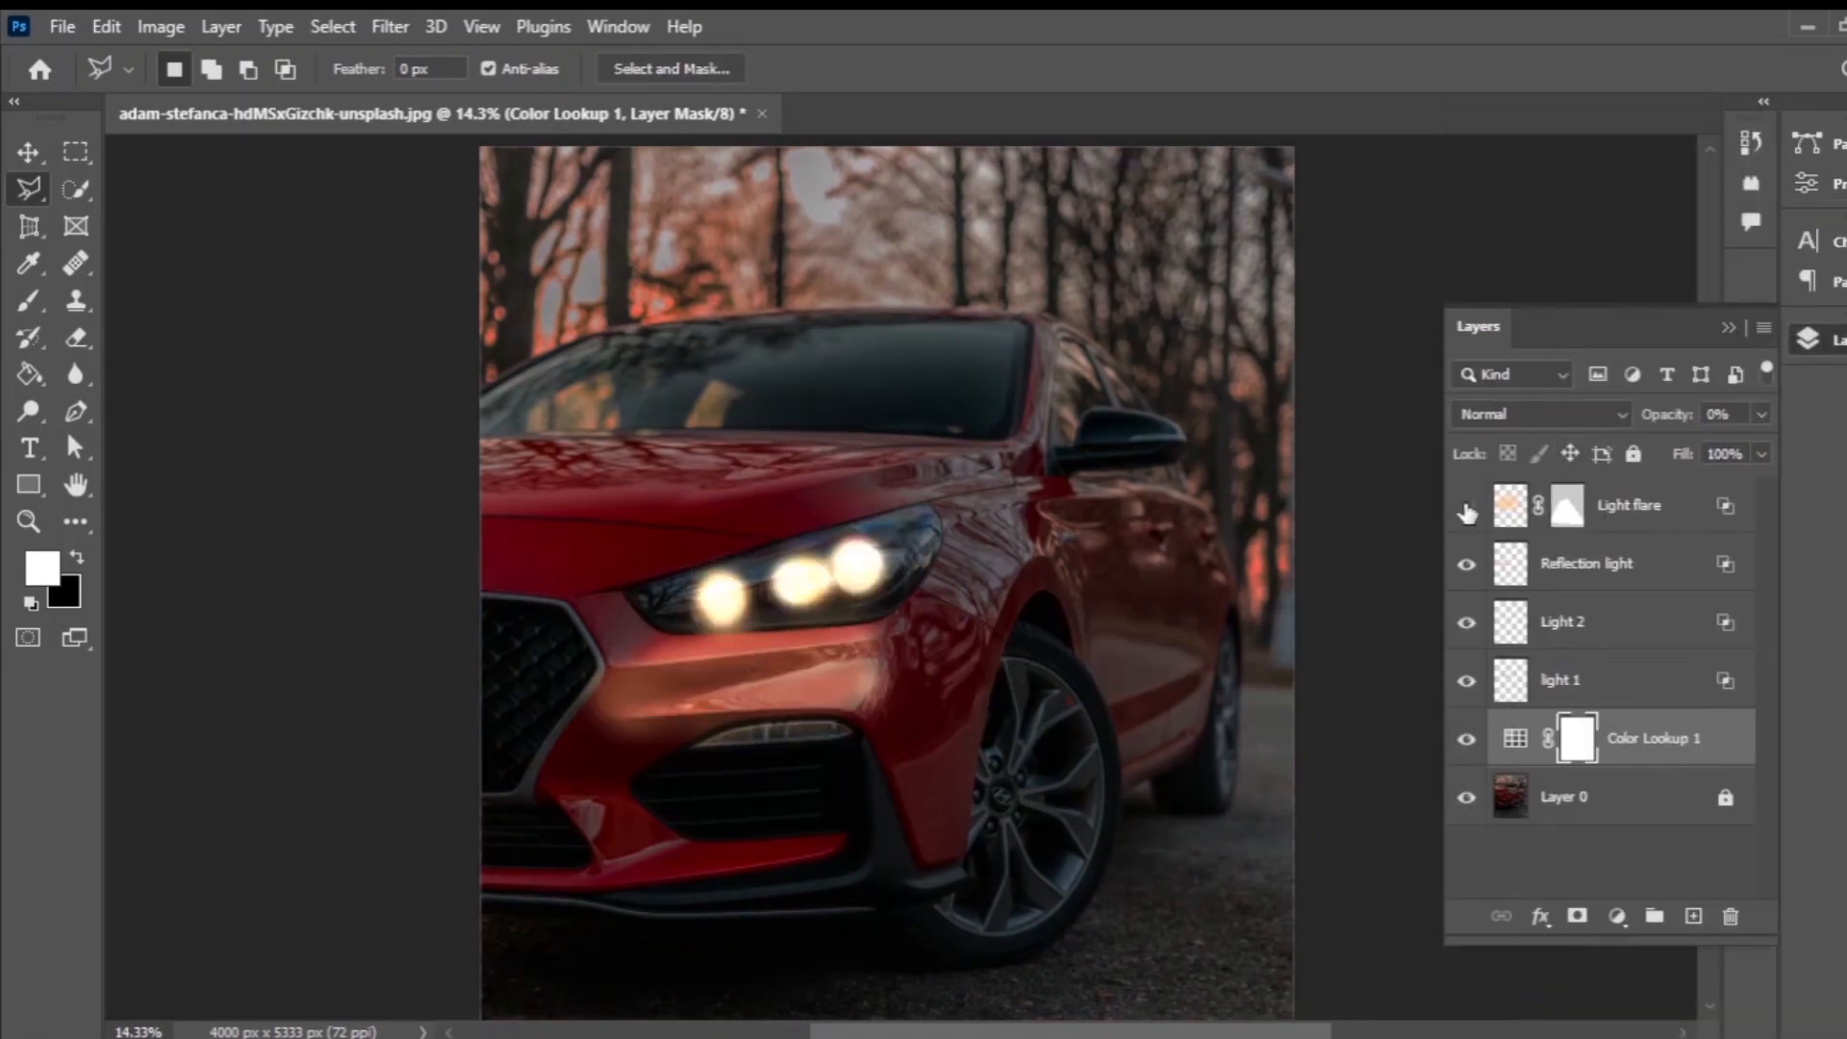
pyautogui.click(1466, 506)
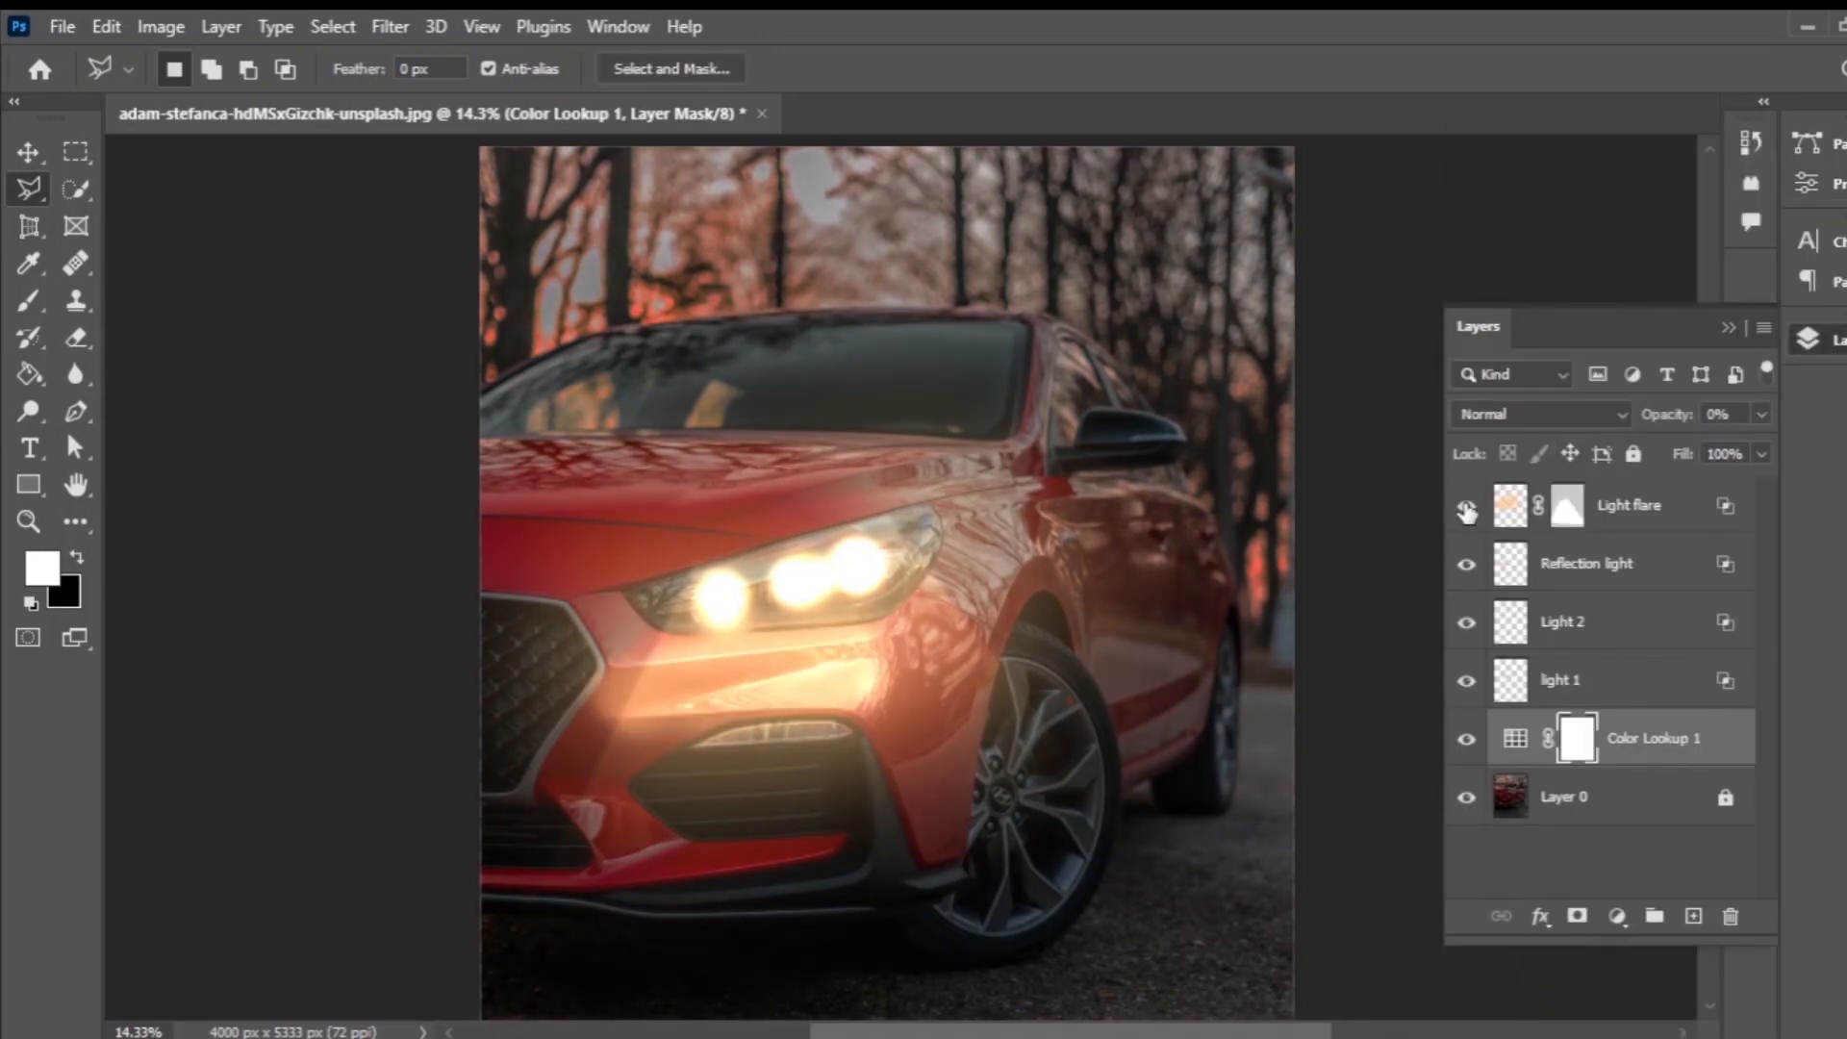
pyautogui.click(1464, 740)
pyautogui.click(1464, 740)
pyautogui.click(1762, 415)
pyautogui.moveTo(1620, 441); pyautogui.dragTo(1727, 443)
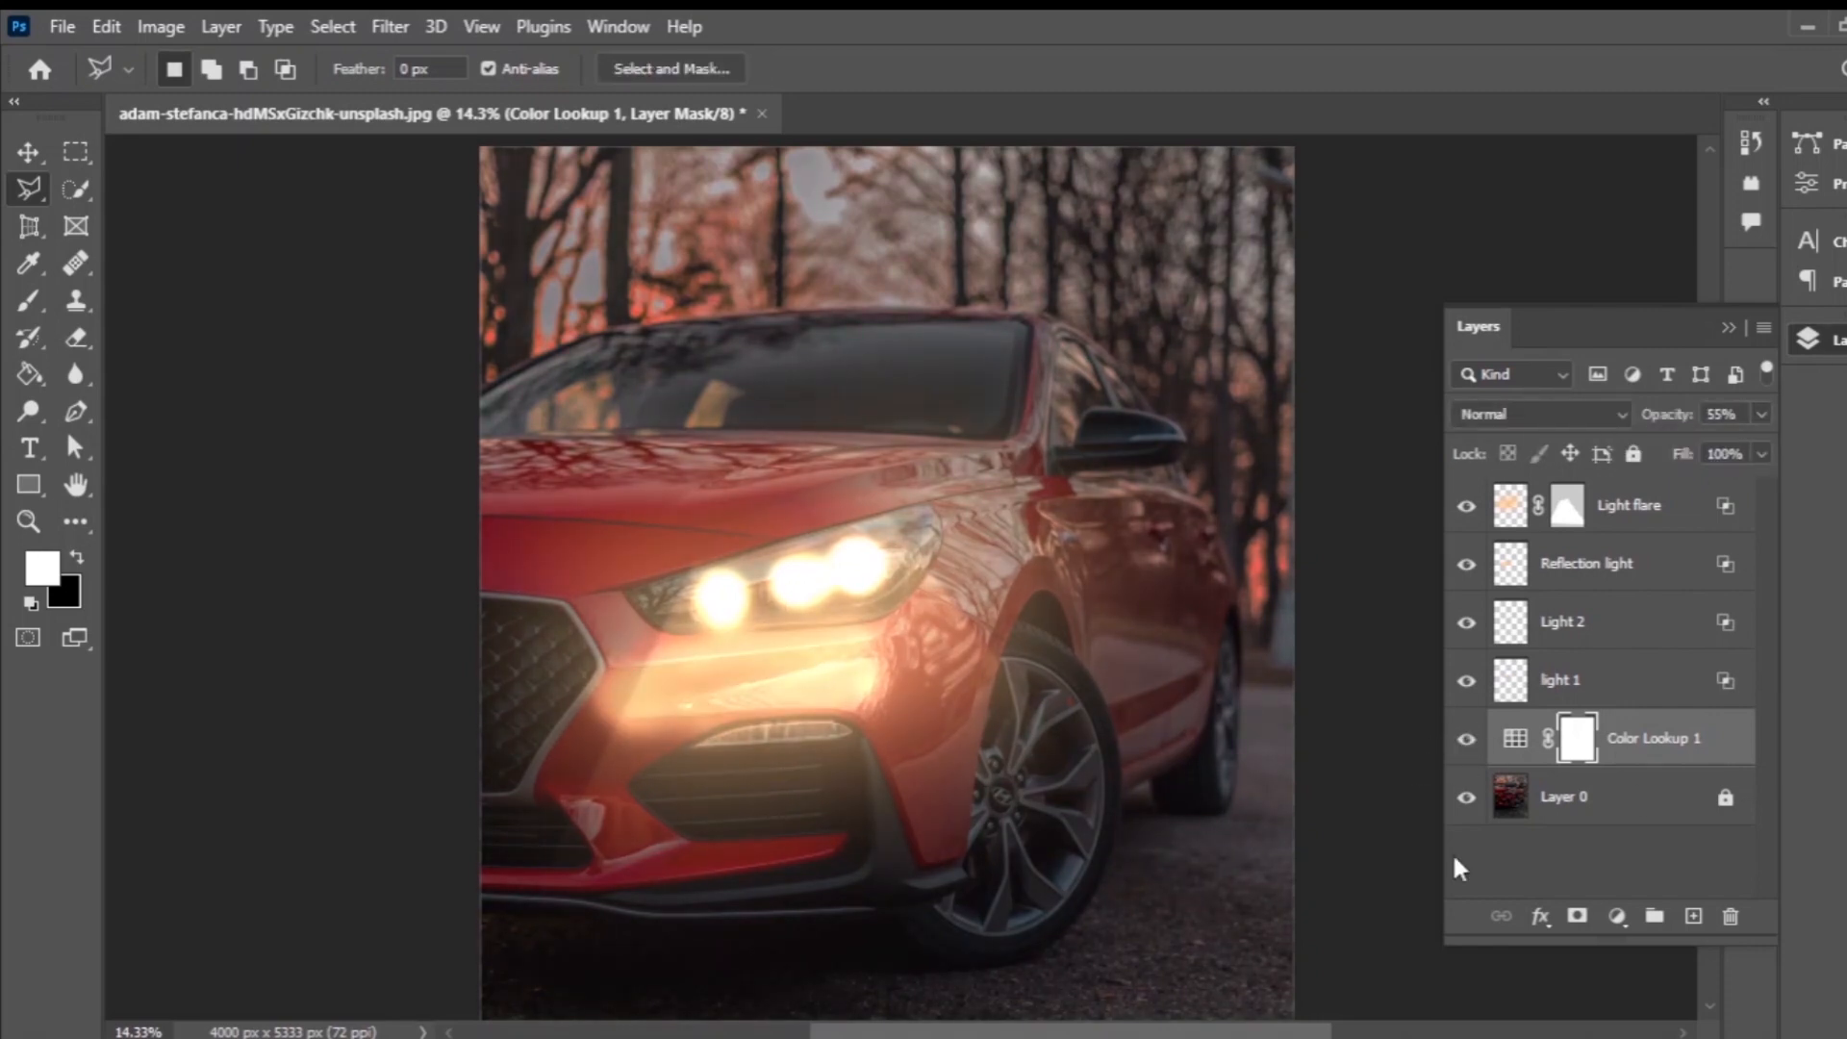
# Add a Curves adjustment above the Light flare layer, deepening the shadows and brightening the highlights for stronger contrast.
pyautogui.click(1629, 505)
pyautogui.click(1618, 916)
pyautogui.click(1675, 355)
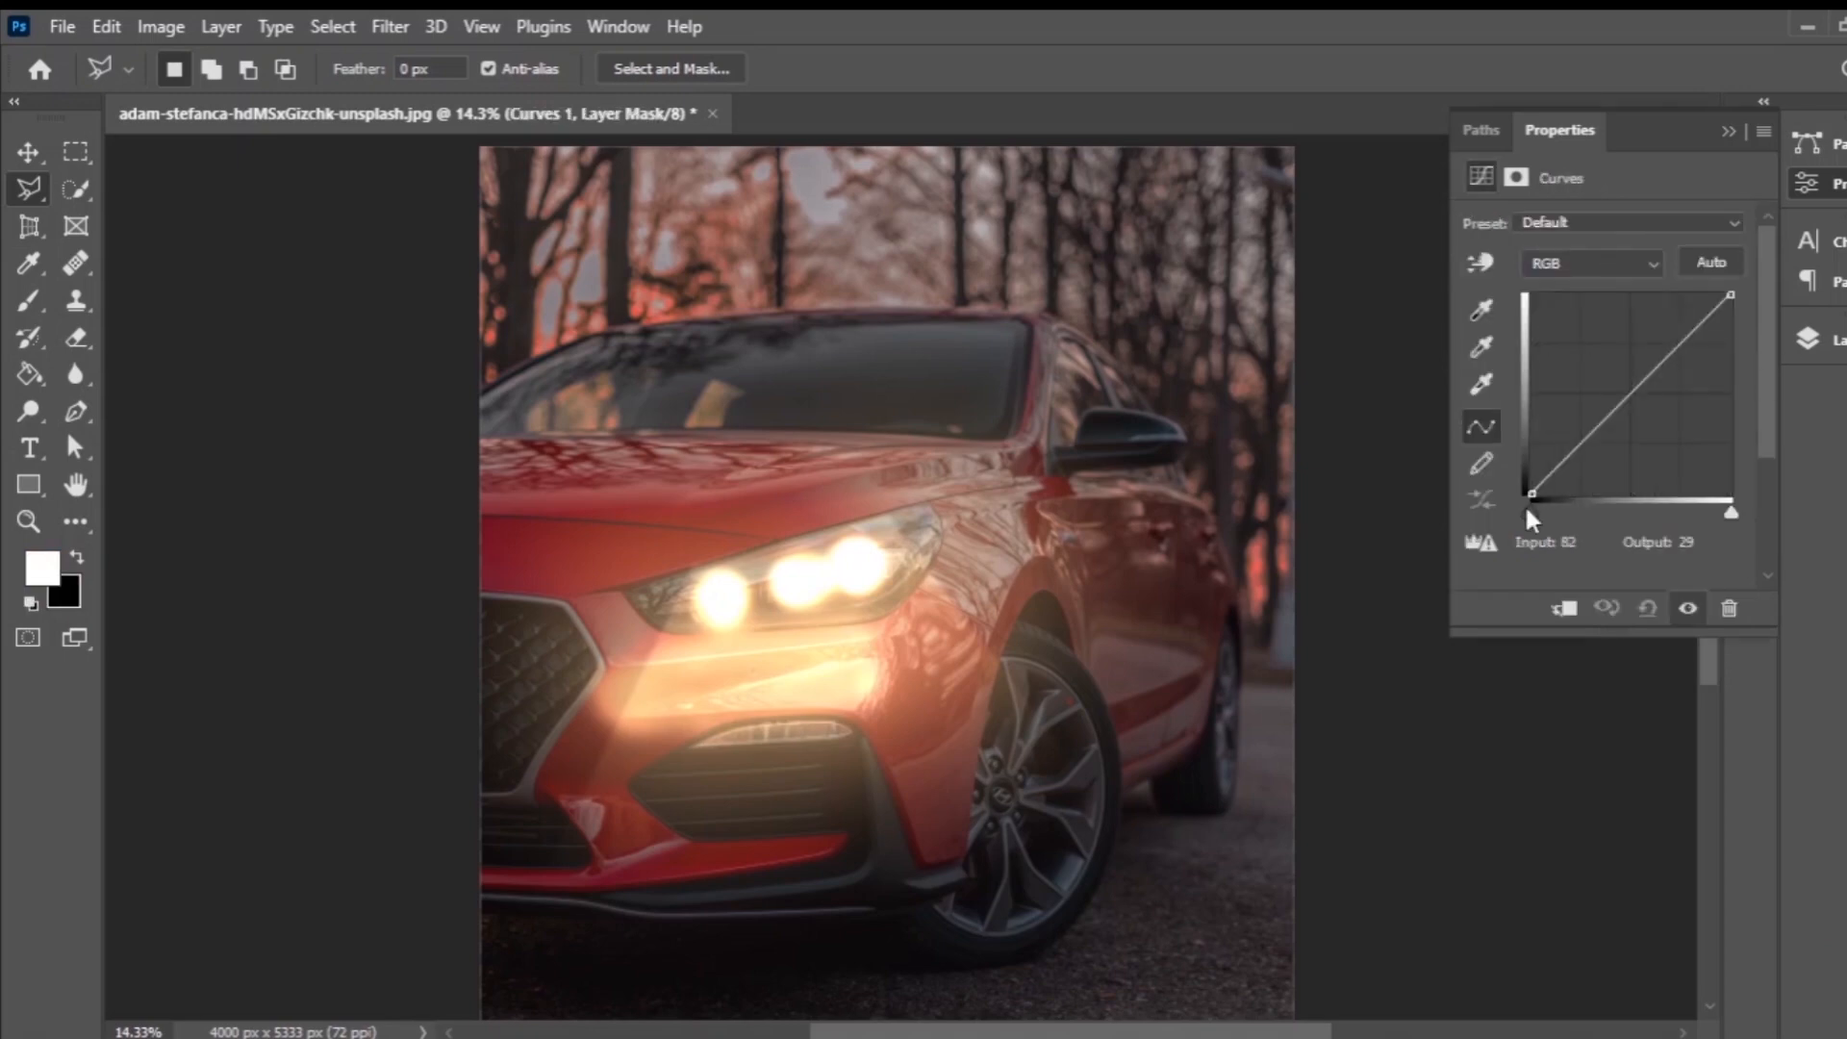
pyautogui.moveTo(1599, 445); pyautogui.dragTo(1618, 428)
pyautogui.moveTo(1531, 494); pyautogui.dragTo(1543, 589)
pyautogui.moveTo(1619, 428); pyautogui.dragTo(1634, 432)
pyautogui.moveTo(1731, 296); pyautogui.dragTo(1695, 293)
pyautogui.moveTo(1635, 432)
pyautogui.mouseDown()
pyautogui.moveTo(1651, 392)
pyautogui.moveTo(1638, 408)
pyautogui.mouseUp()
# Compare the finished photo with the Curves adjustment layer hidden and shown.
pyautogui.click(1808, 338)
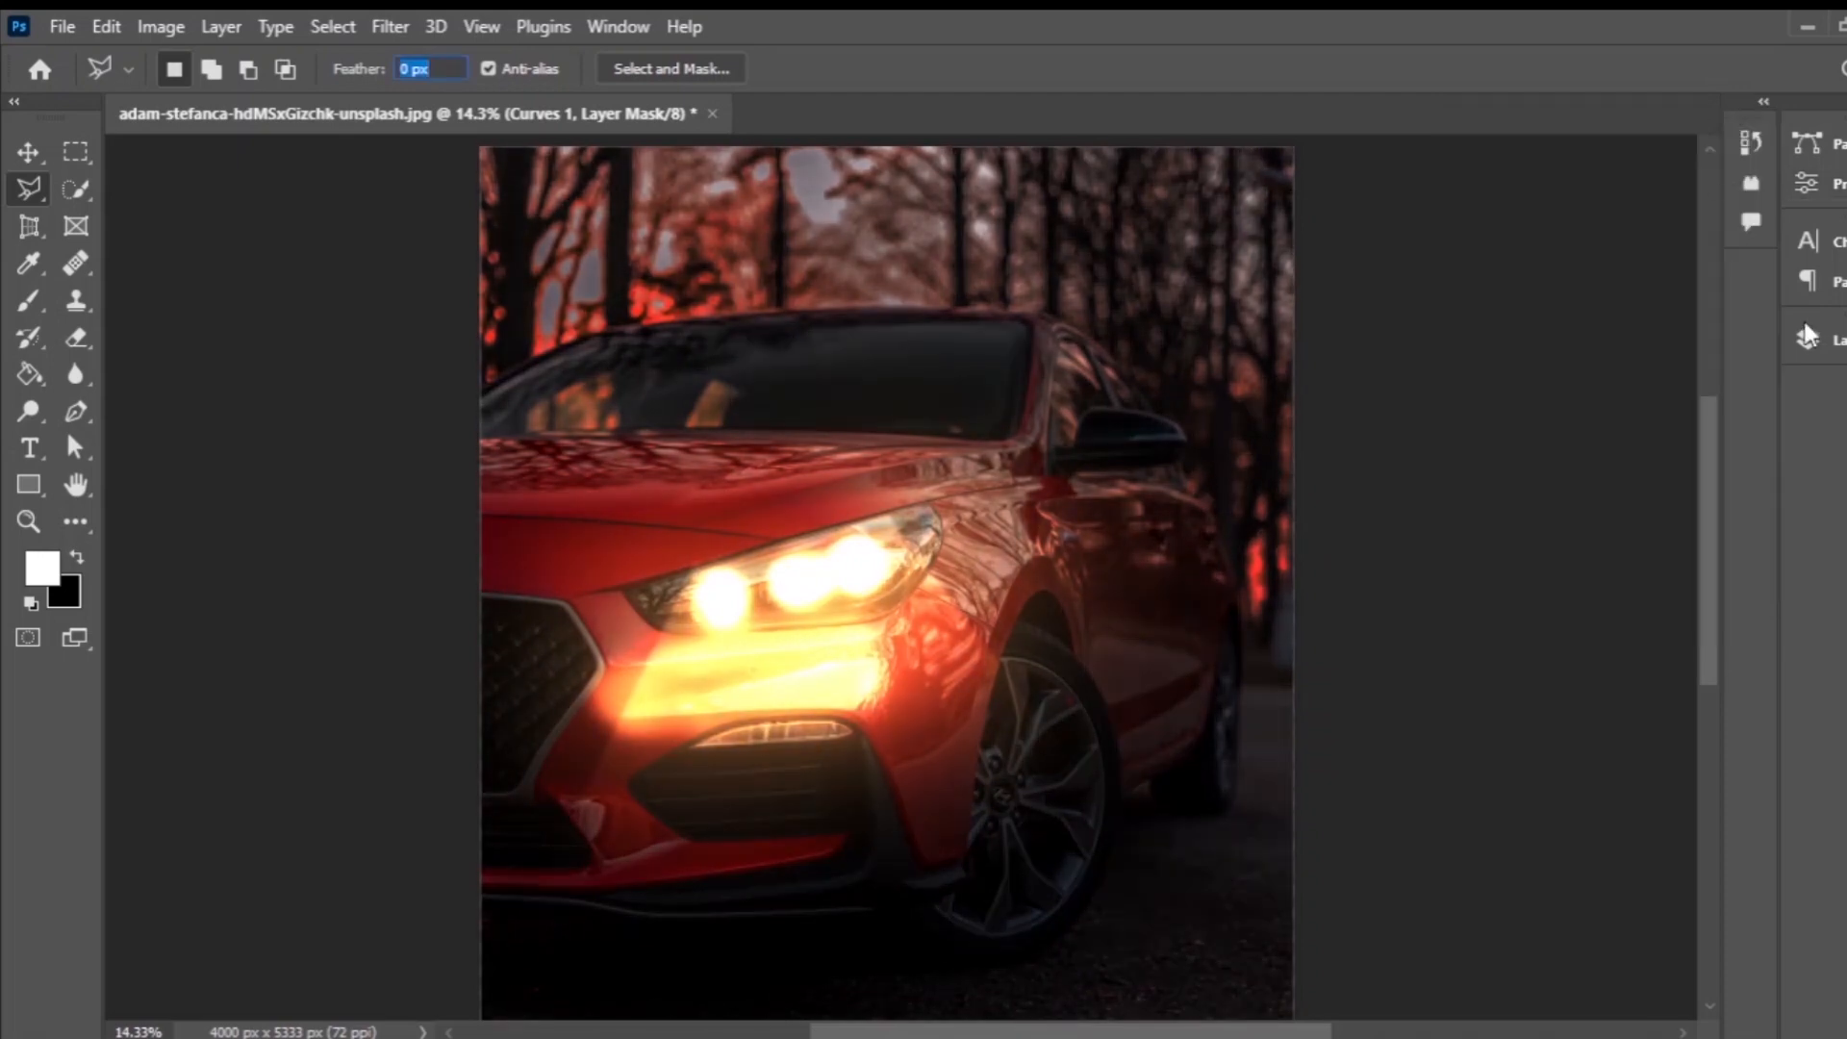
pyautogui.click(1467, 506)
pyautogui.click(1467, 507)
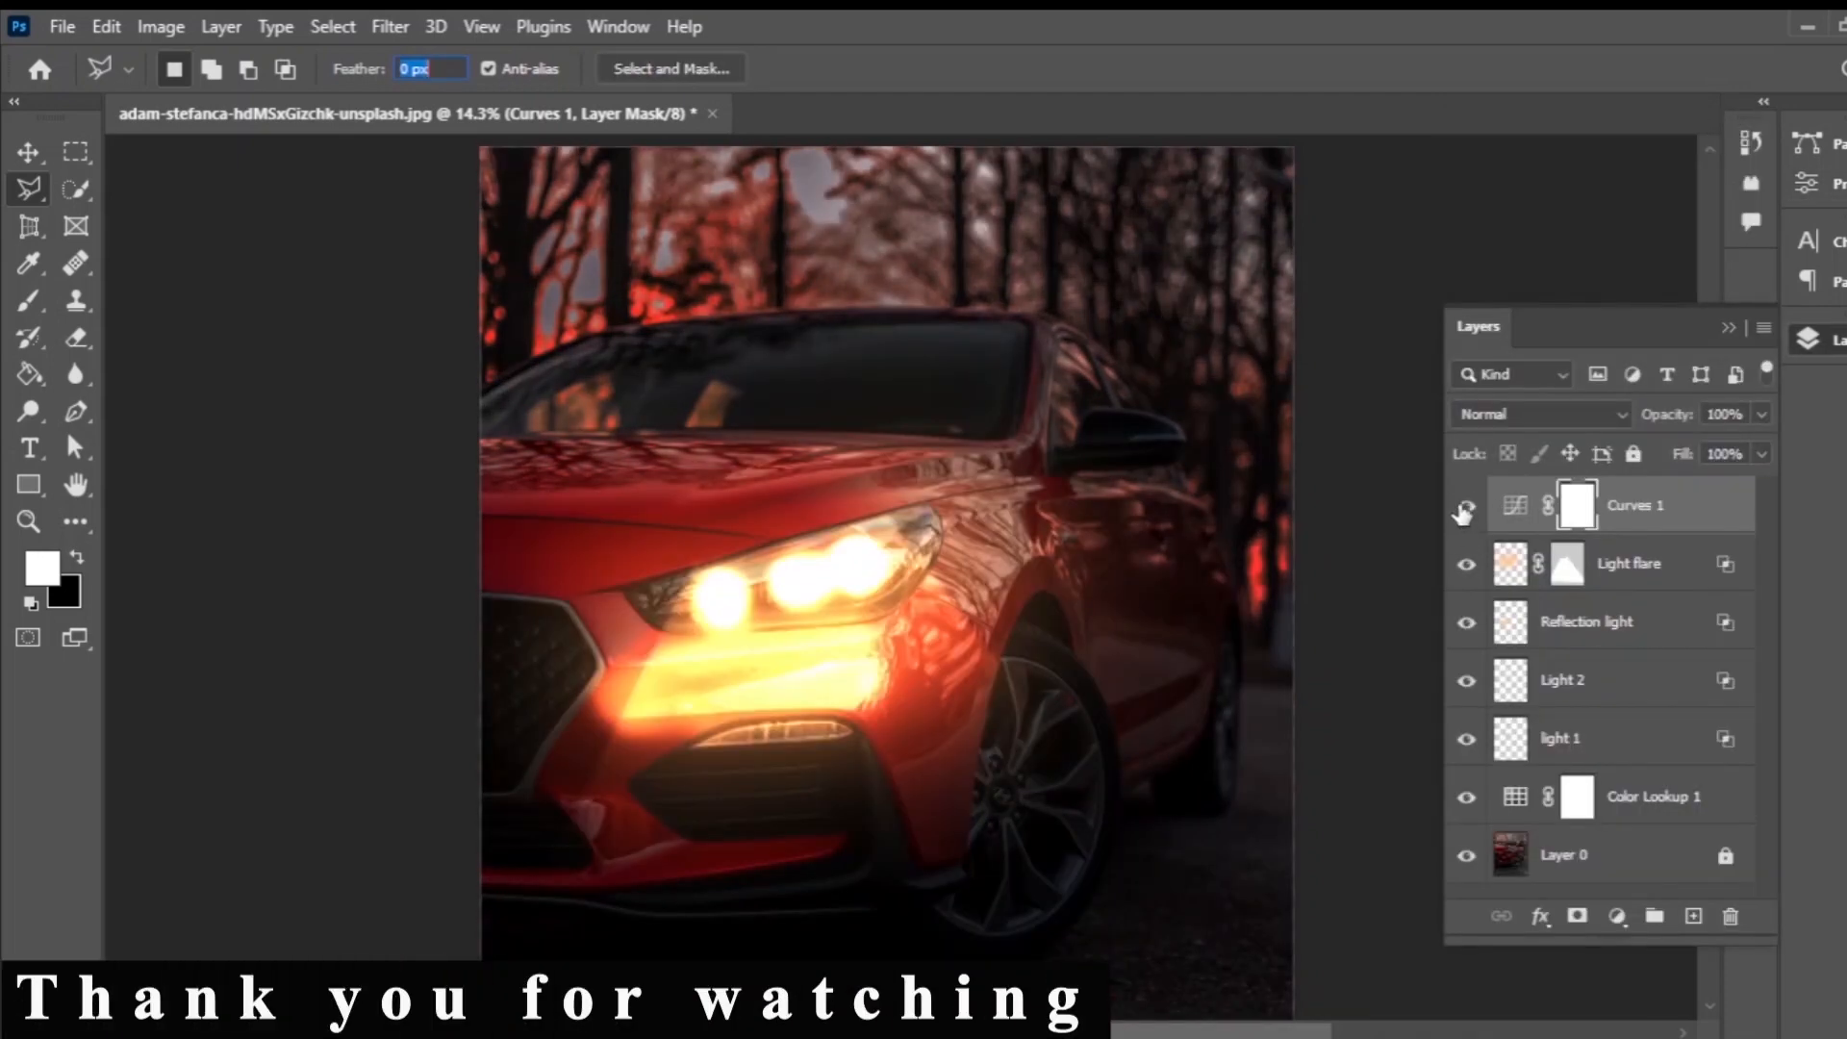